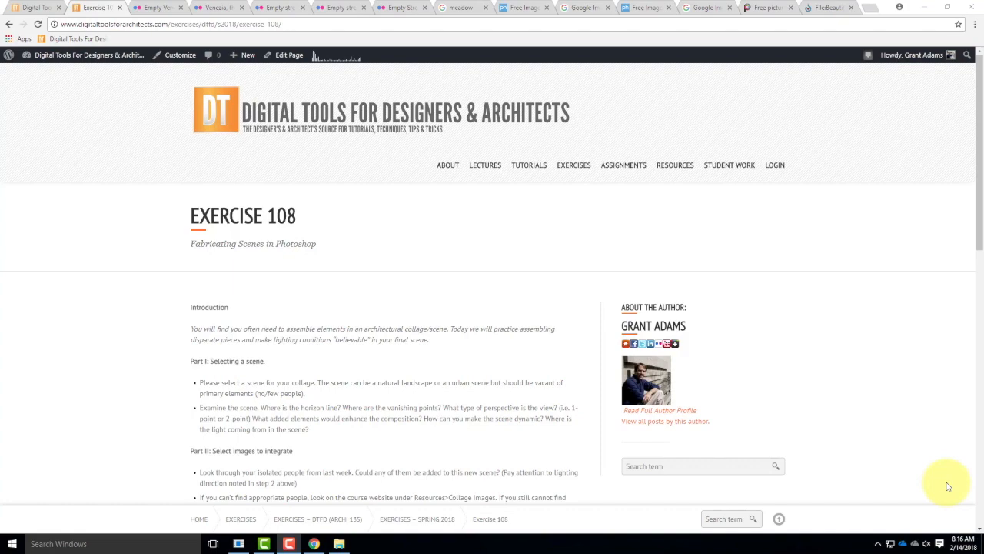
Step: Read through the Exercise 108 instructions down to the sample scene links for city streets and landscapes
scroll(334, 288, down, 1)
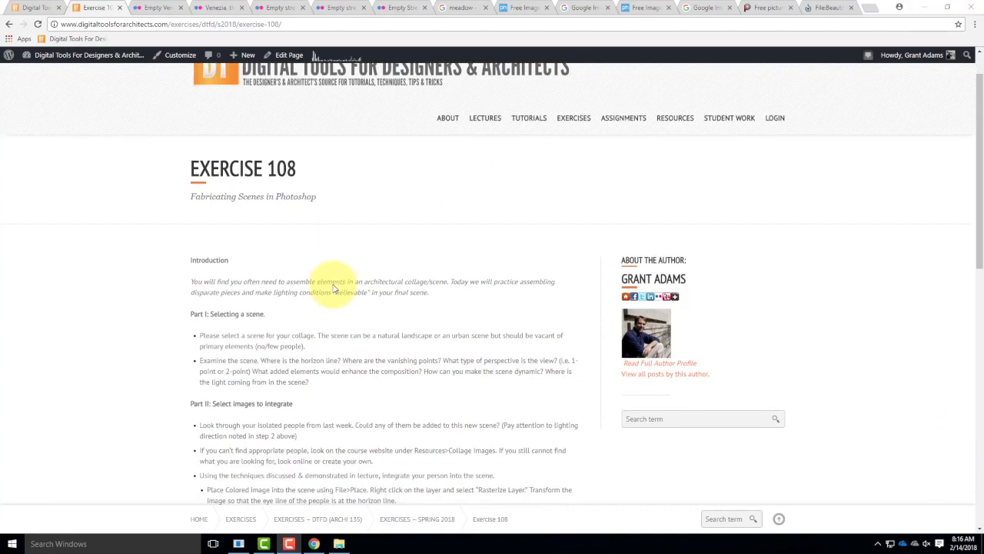
scroll(334, 288, down, 1)
scroll(323, 330, down, 2)
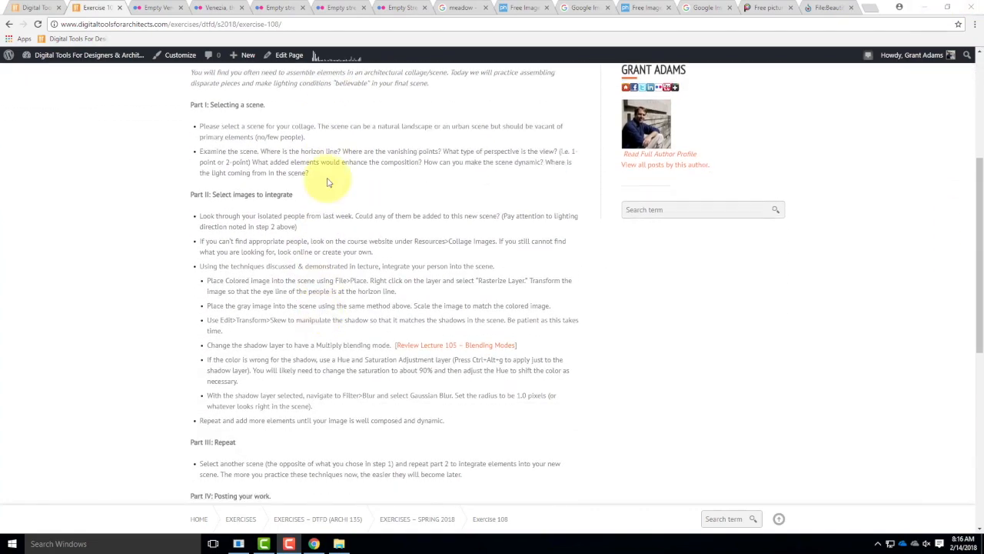
scroll(325, 376, down, 3)
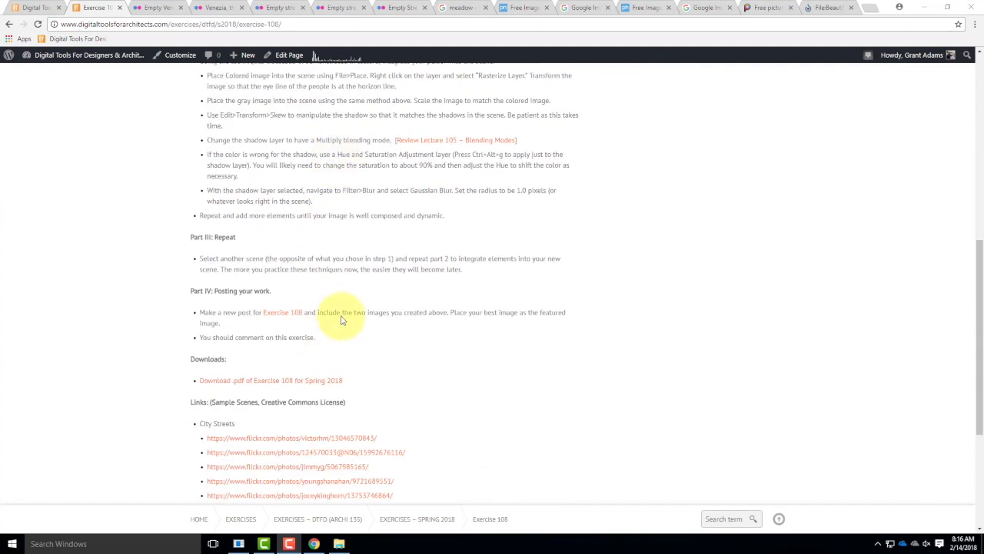
scroll(340, 320, down, 3)
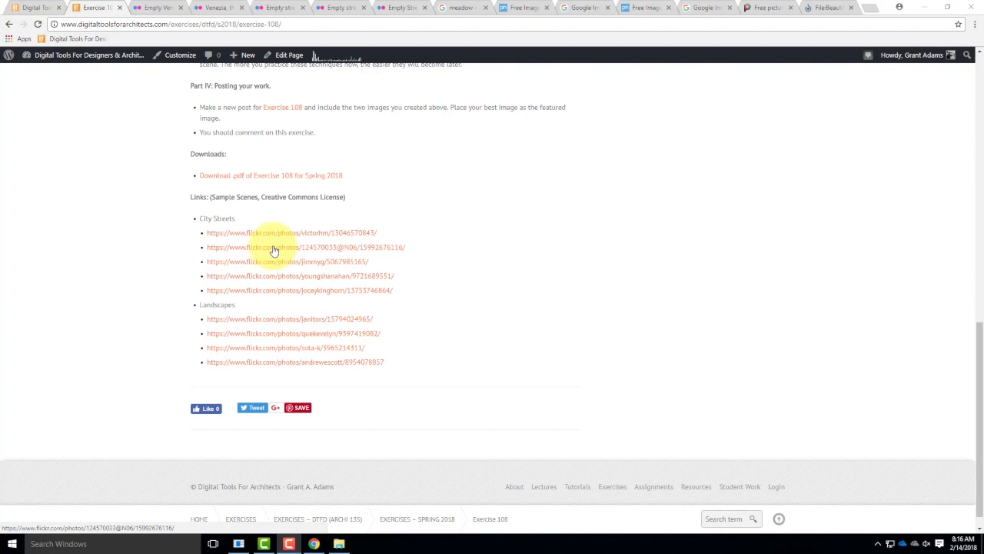
Step: Review the empty city street photos on Flickr as candidate scenes, examining their perspective, horizon and light direction
click(160, 8)
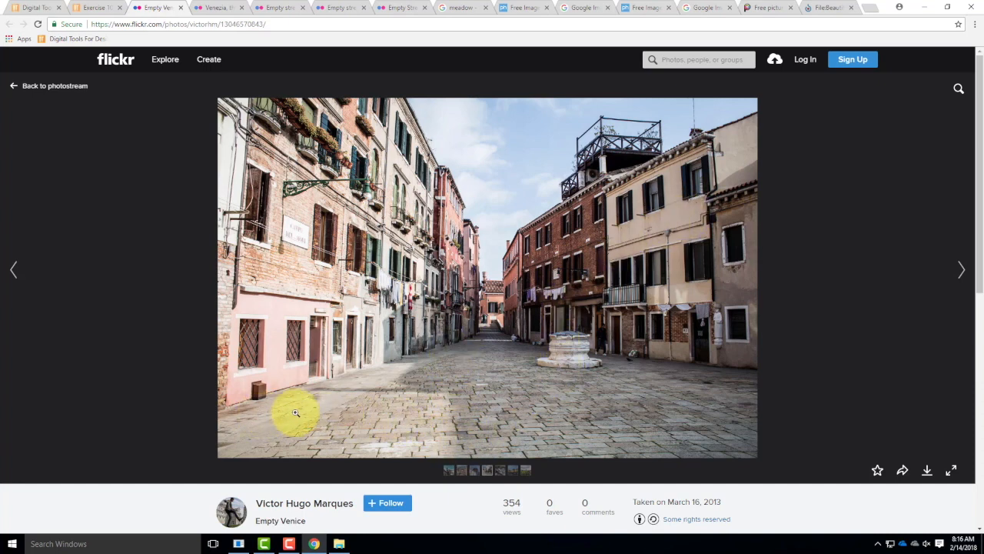
click(209, 8)
scroll(478, 211, down, 2)
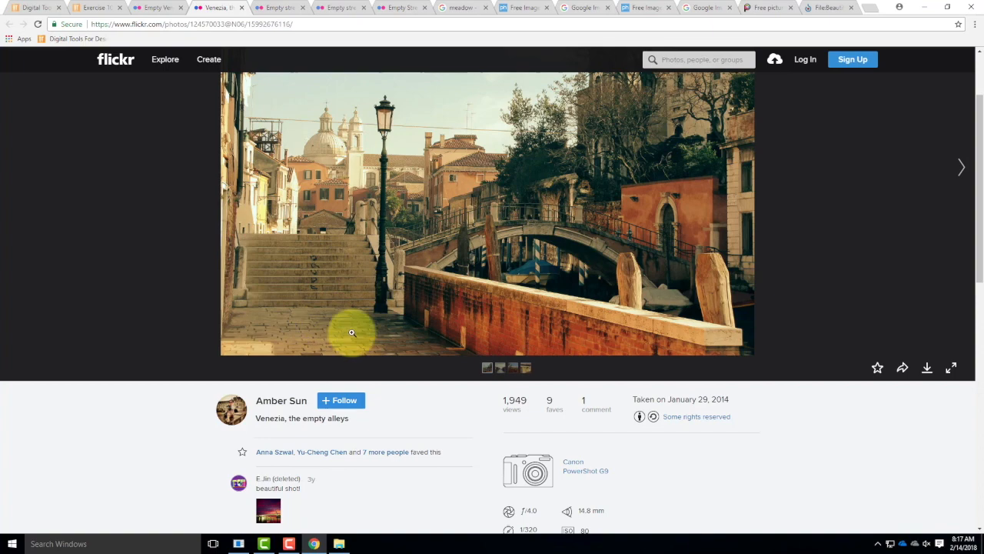
click(243, 7)
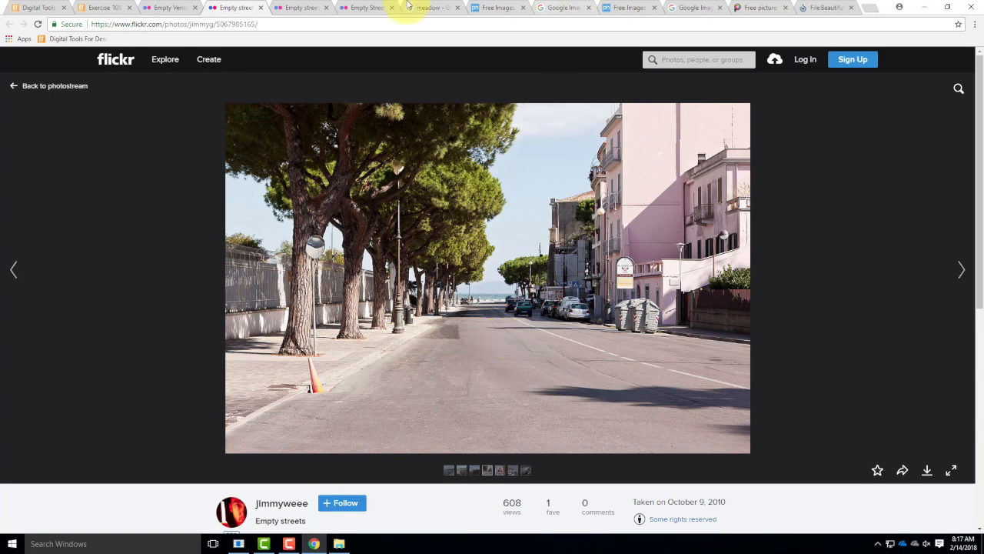
click(306, 7)
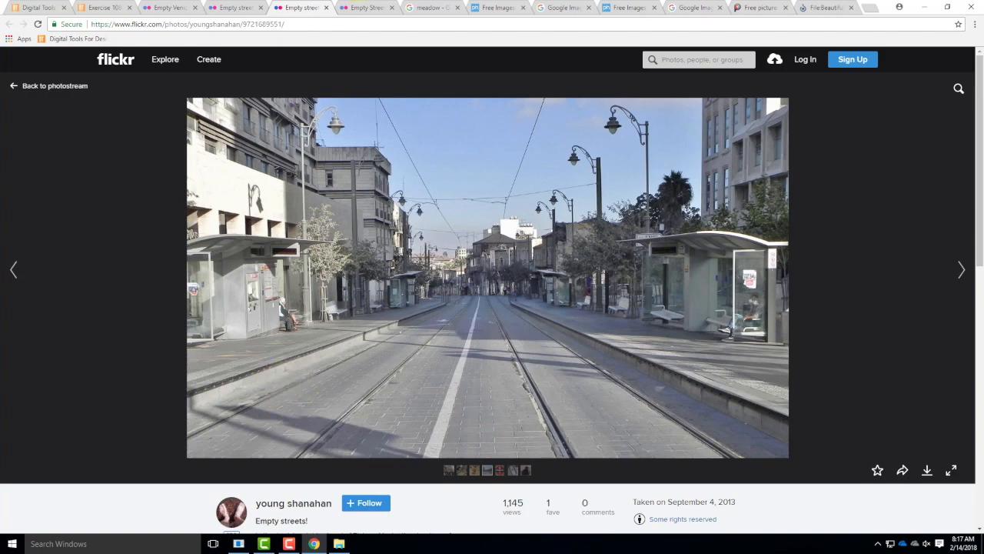
click(372, 7)
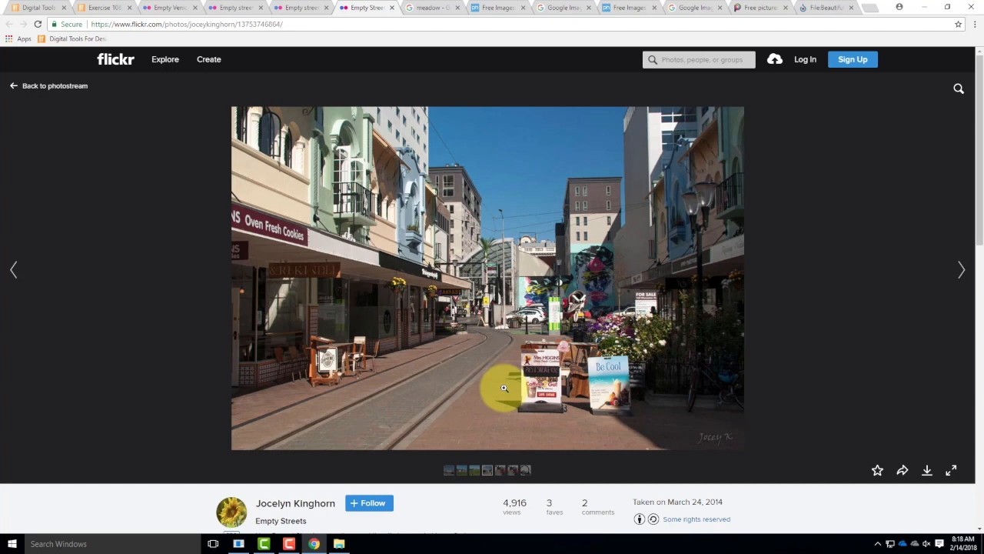
Step: Review the landscape and meadow photos on pxhere, Google Images, Pixnio and Wikimedia Commons as candidate scenes
click(495, 8)
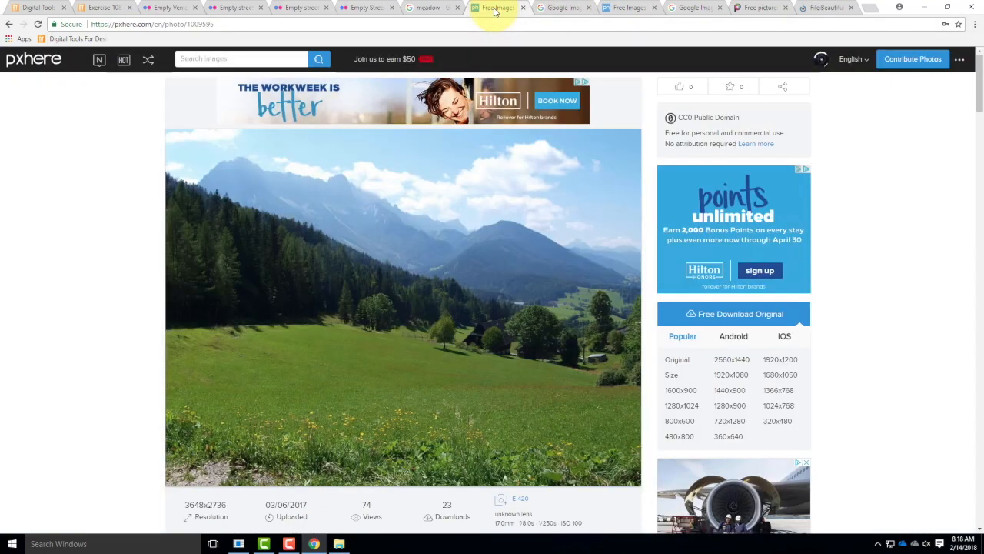
click(563, 8)
click(627, 8)
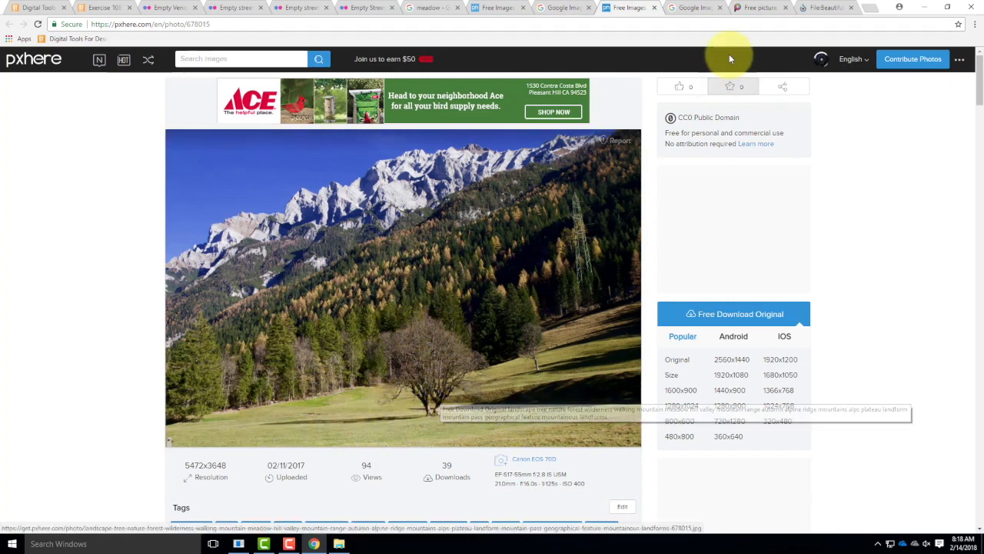
click(705, 7)
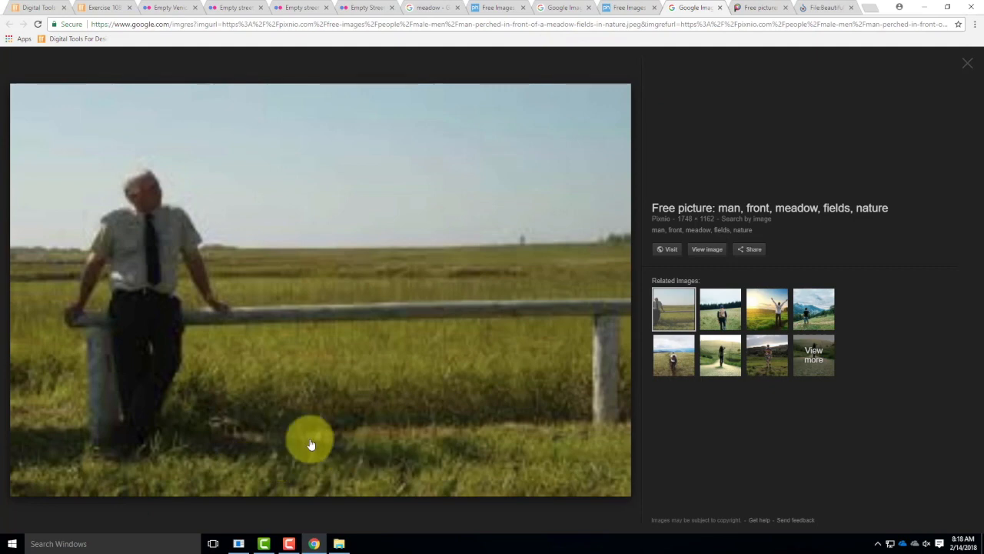
click(760, 7)
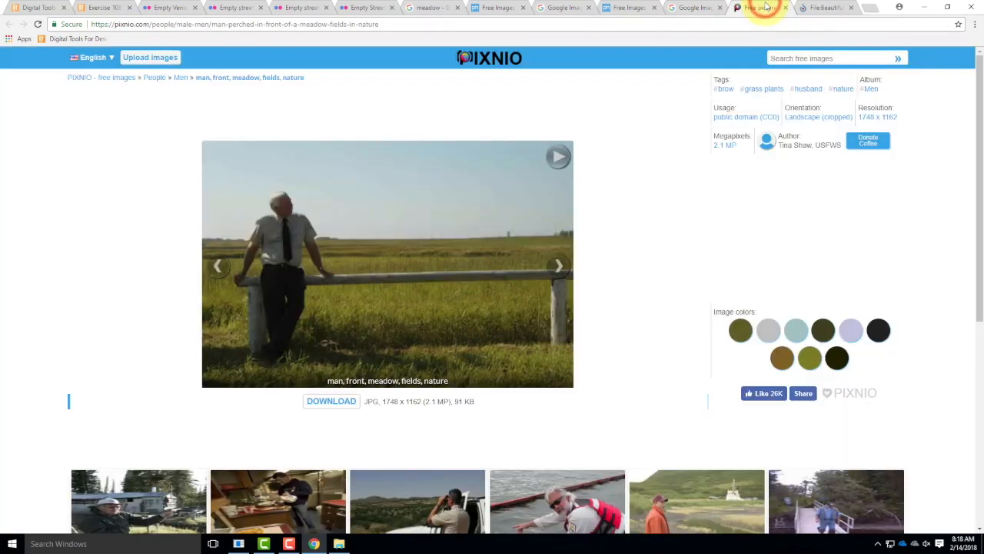
click(846, 6)
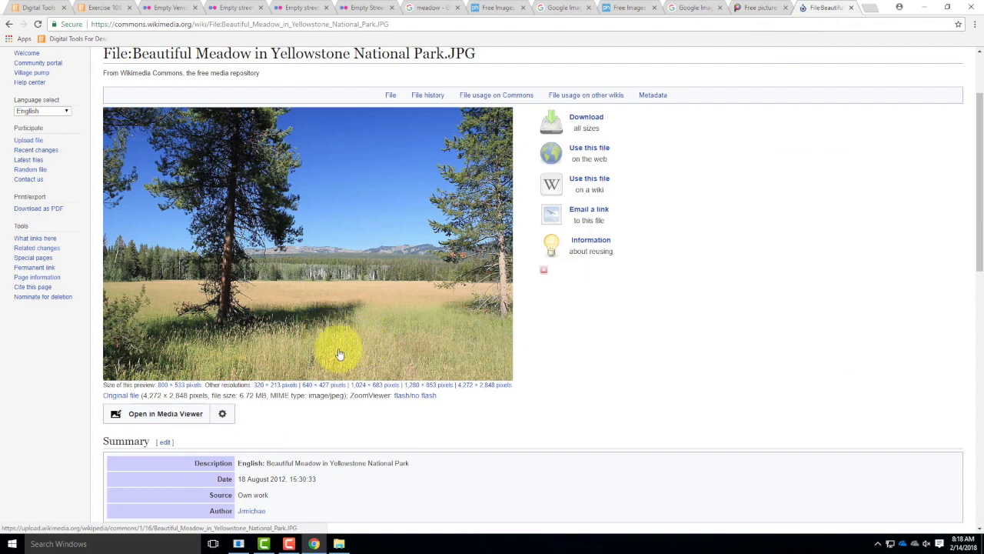
scroll(269, 308, down, 1)
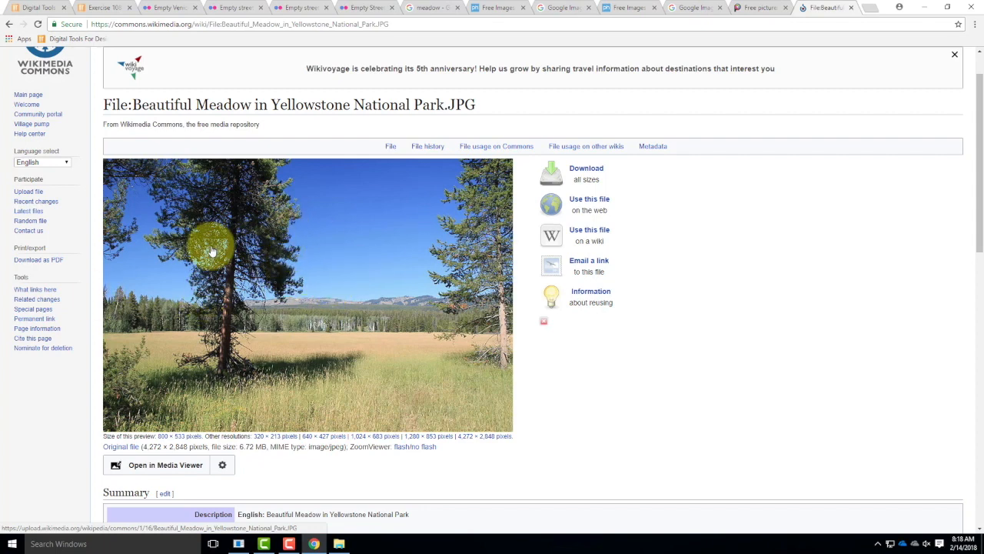
Step: Minimize the browser and launch Photoshop
click(915, 9)
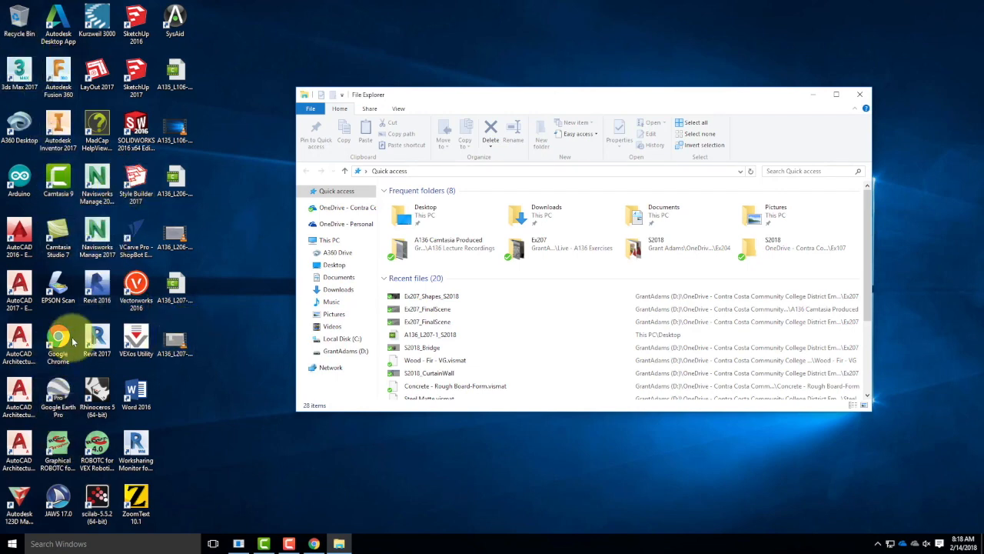
click(12, 546)
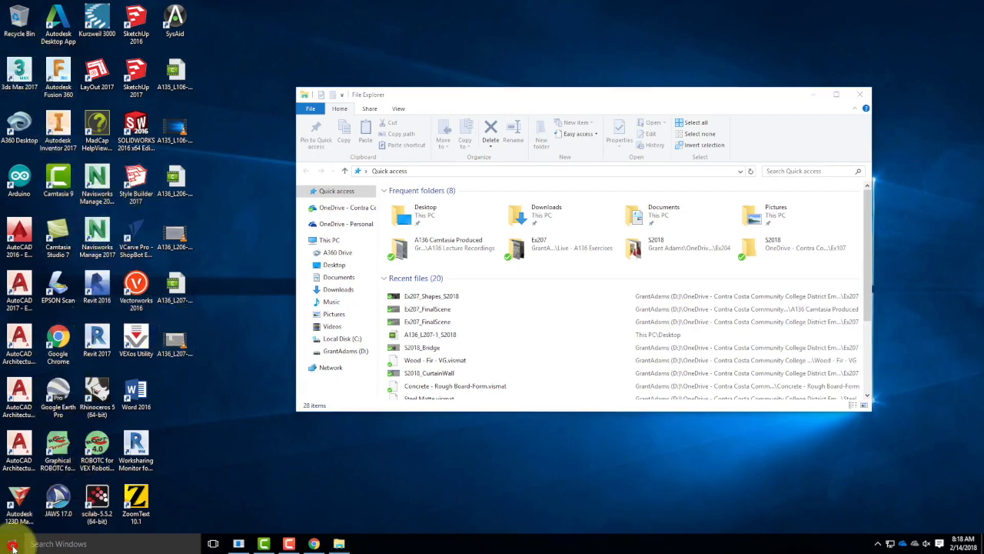
click(261, 337)
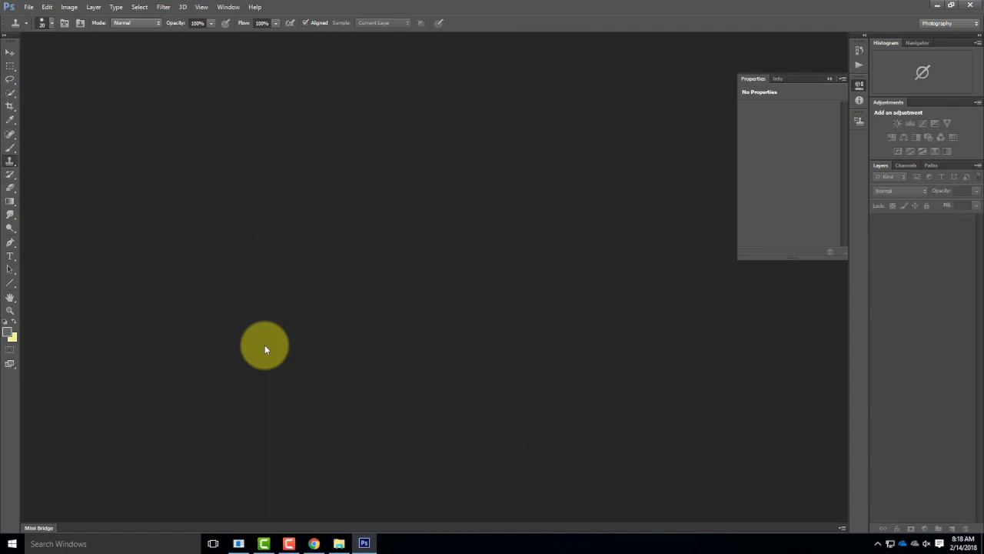
click(29, 7)
click(36, 29)
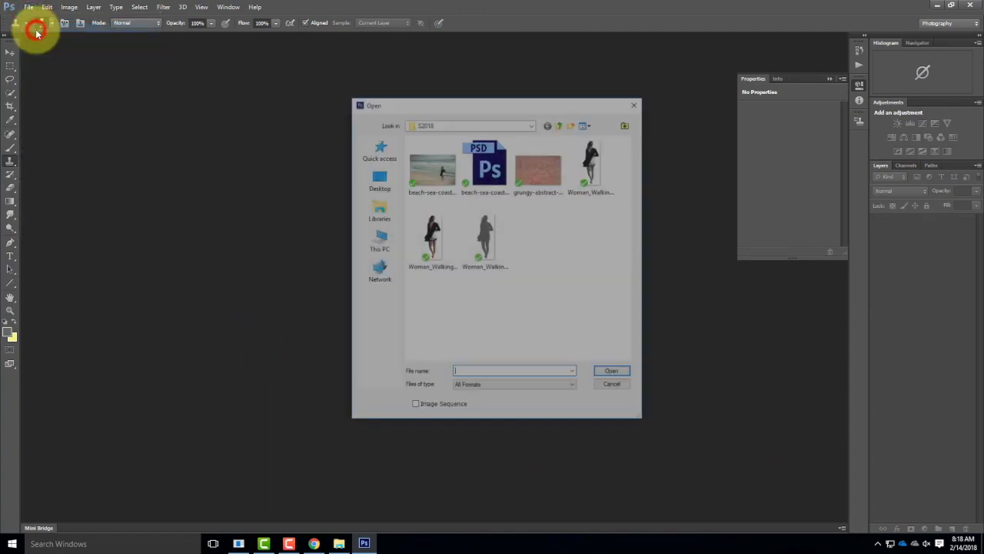
click(483, 124)
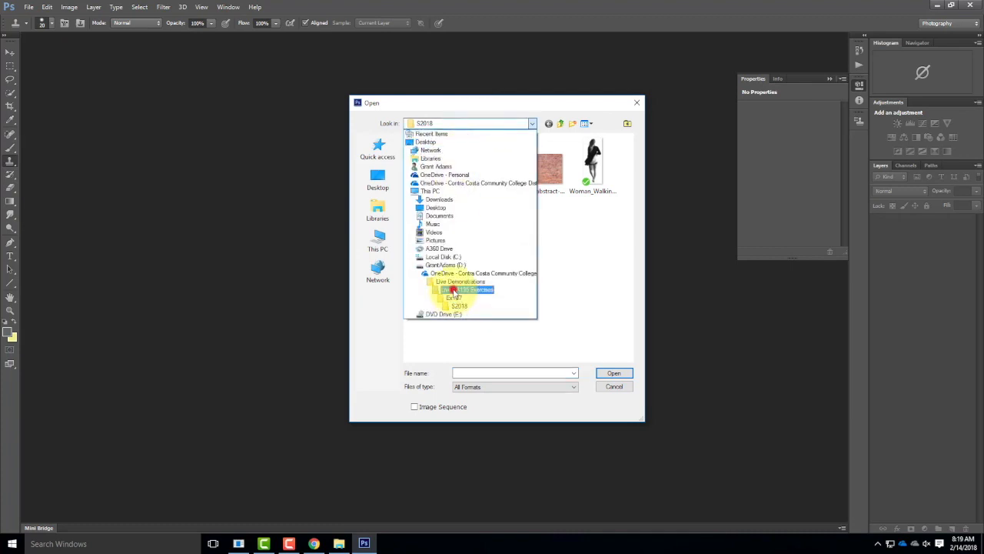
click(454, 289)
double_click(424, 209)
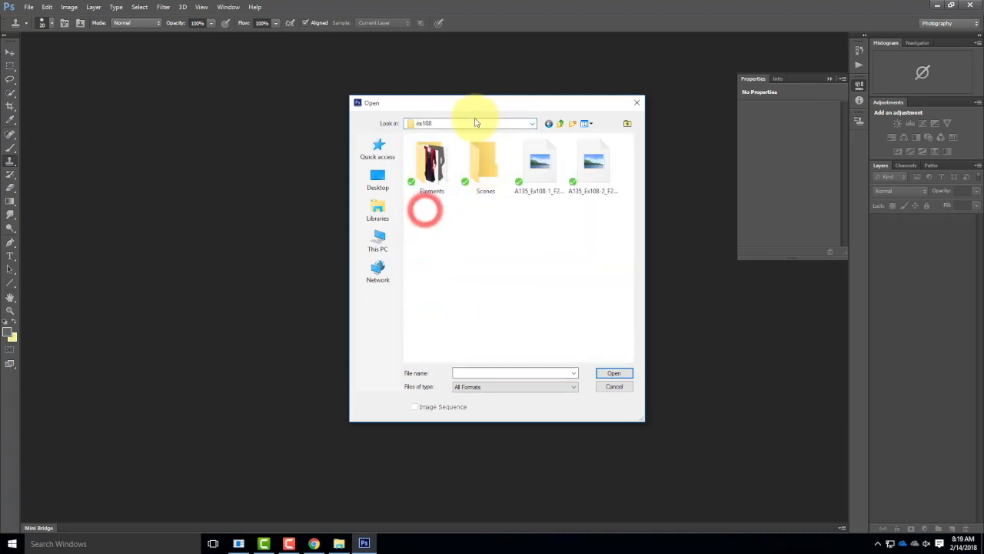
double_click(482, 169)
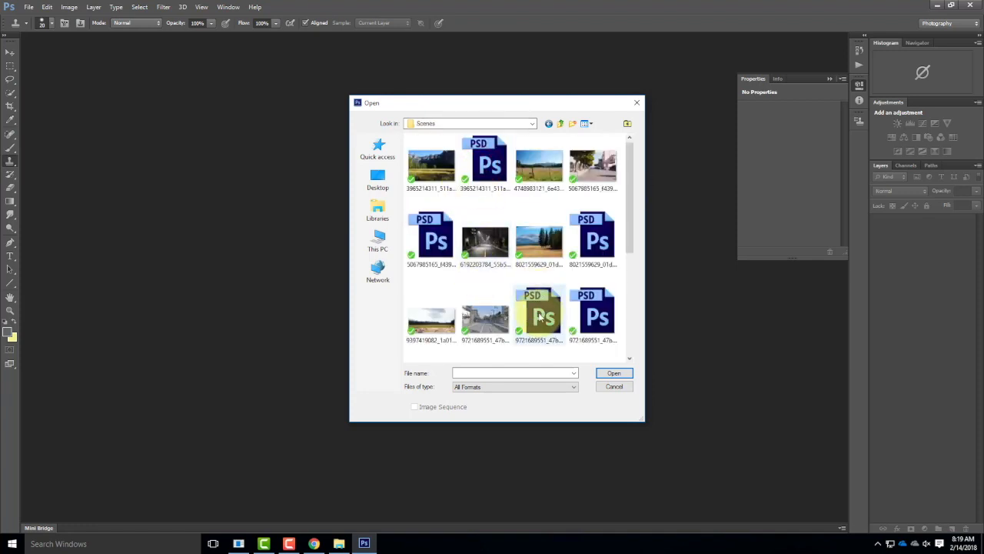
scroll(540, 317, down, 5)
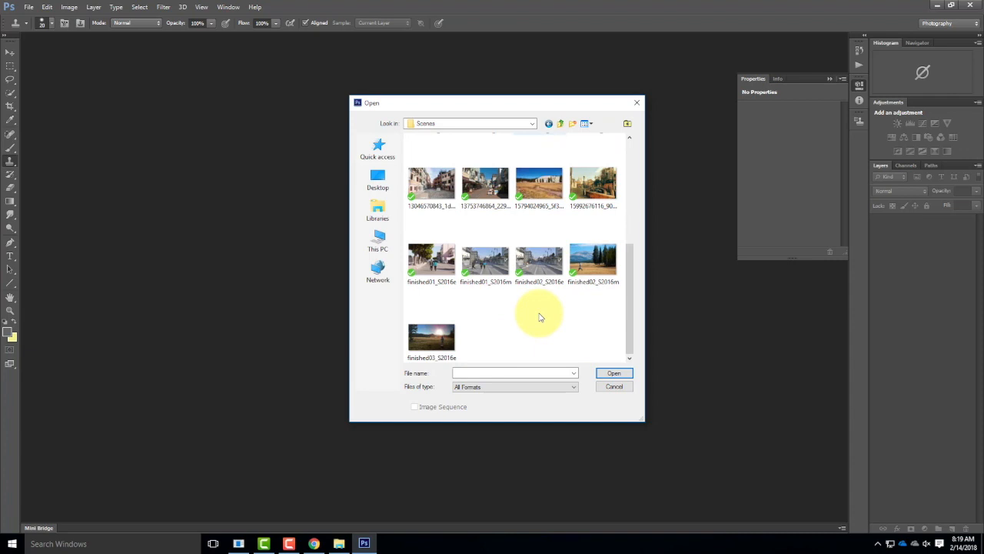
click(539, 257)
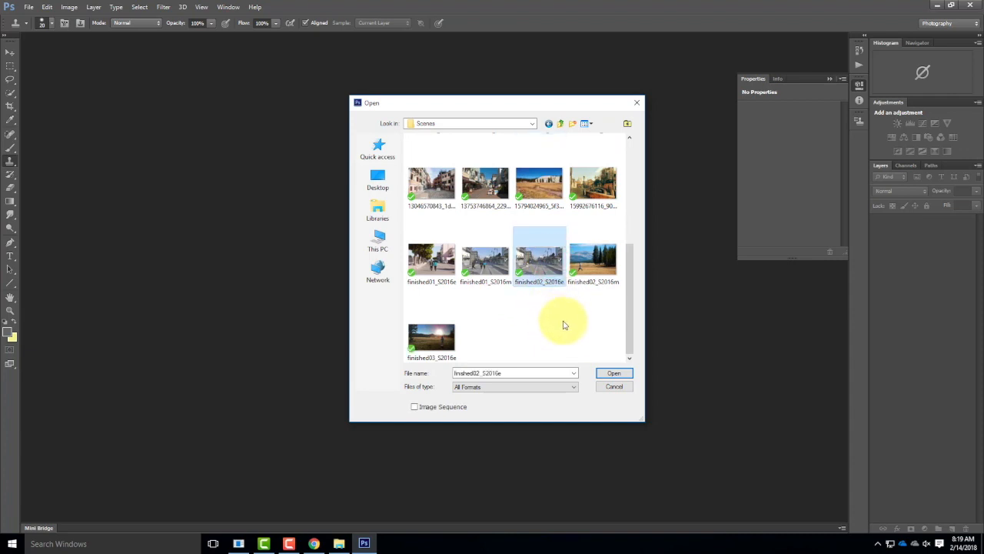
scroll(563, 323, up, 3)
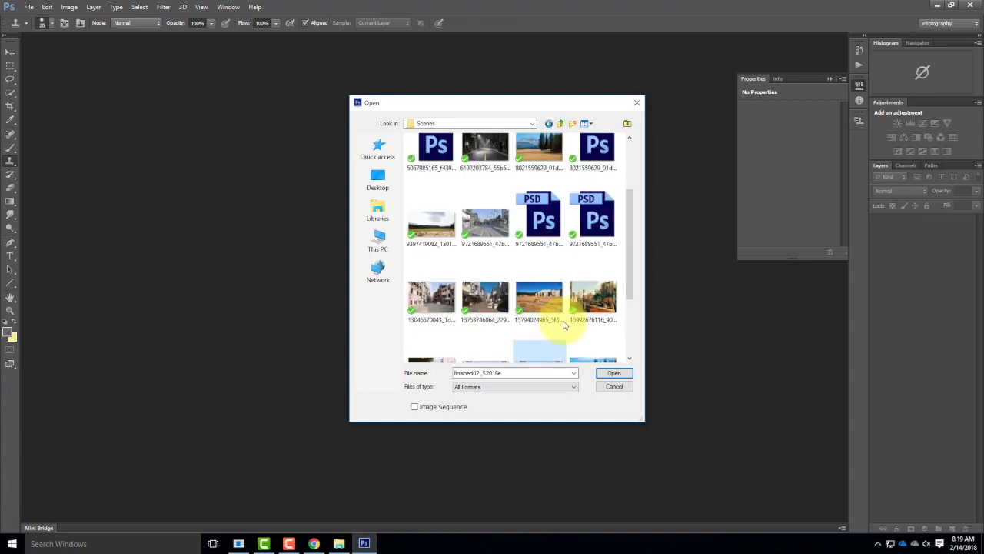
double_click(494, 223)
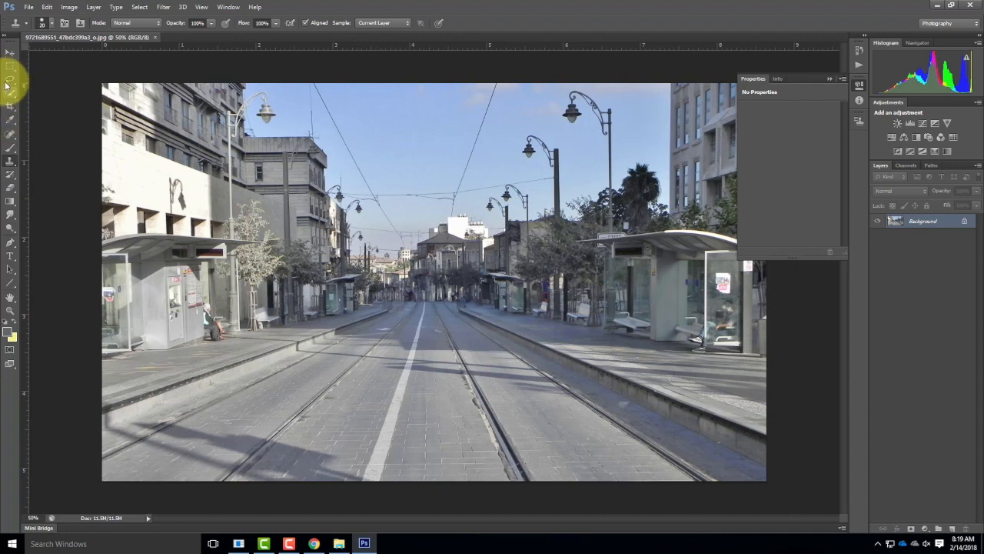
Step: Activate the Line tool in Shape mode and set its stroke colour to red
click(8, 282)
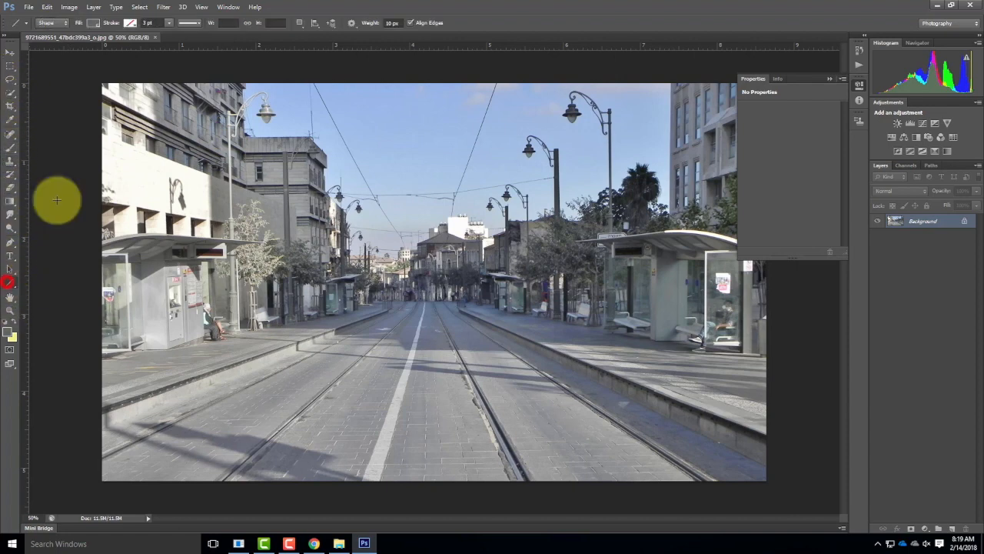
click(130, 23)
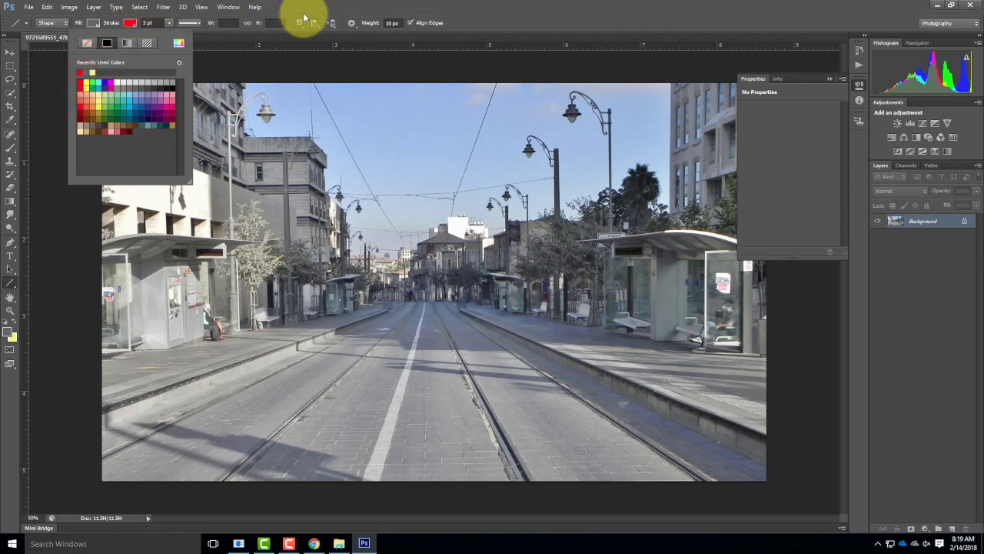
click(303, 17)
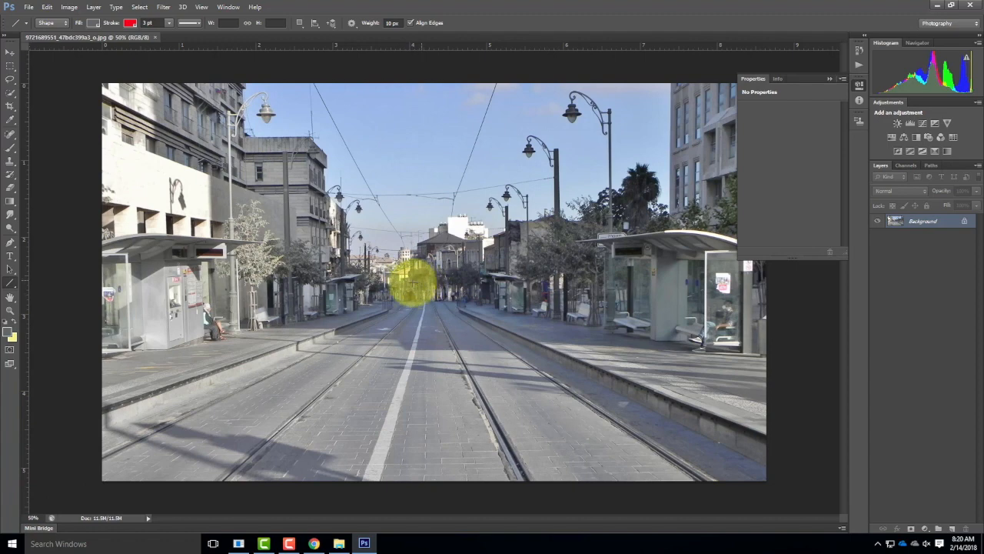
Step: Draw four red perspective lines, two along the kerbs and two down from the upper buildings and lamps, converging at the street's far end
drag(100, 412, 415, 295)
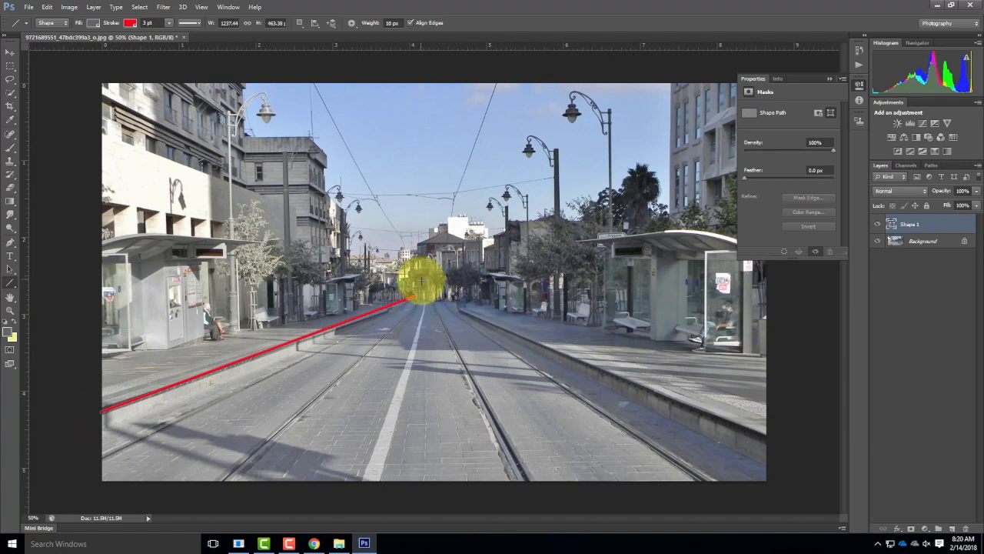
drag(776, 436, 426, 296)
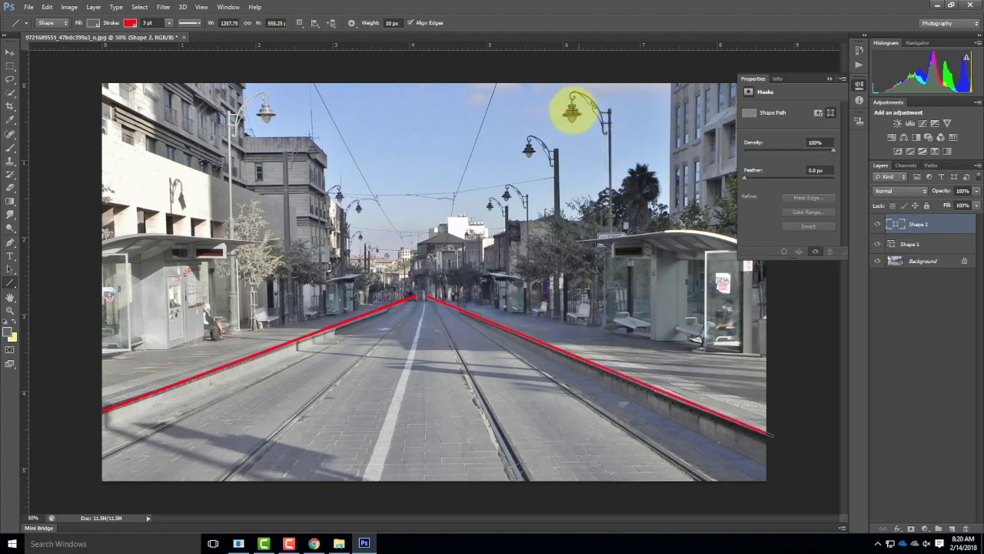
drag(597, 85, 428, 275)
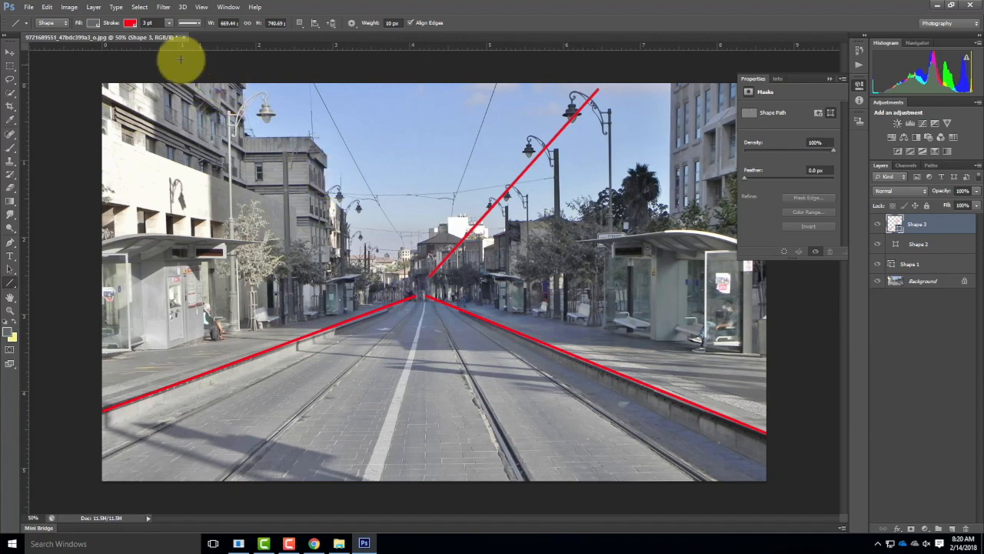
drag(189, 65, 431, 284)
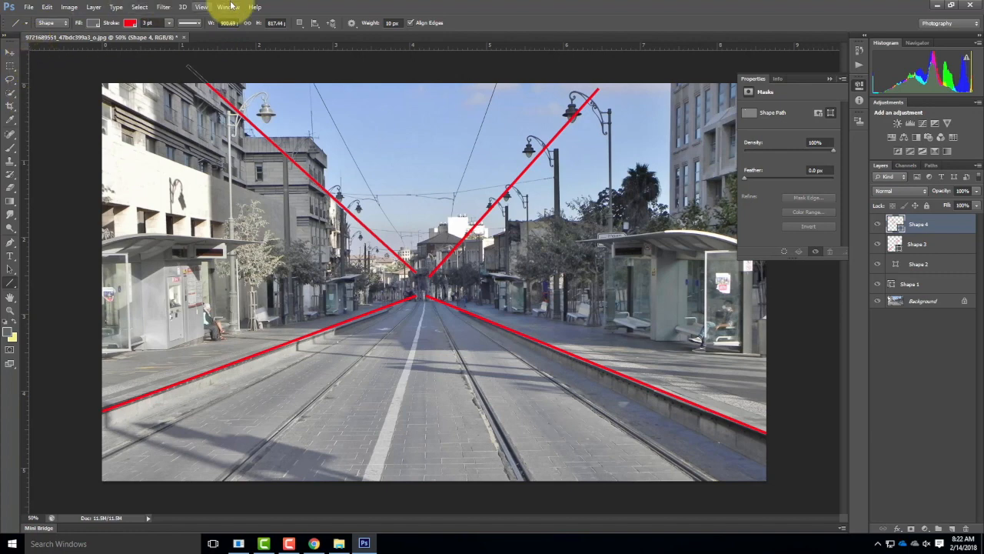
Step: Add a horizontal guide across the photo at about 2.65 in, level with the point where the red perspective lines converge
click(204, 7)
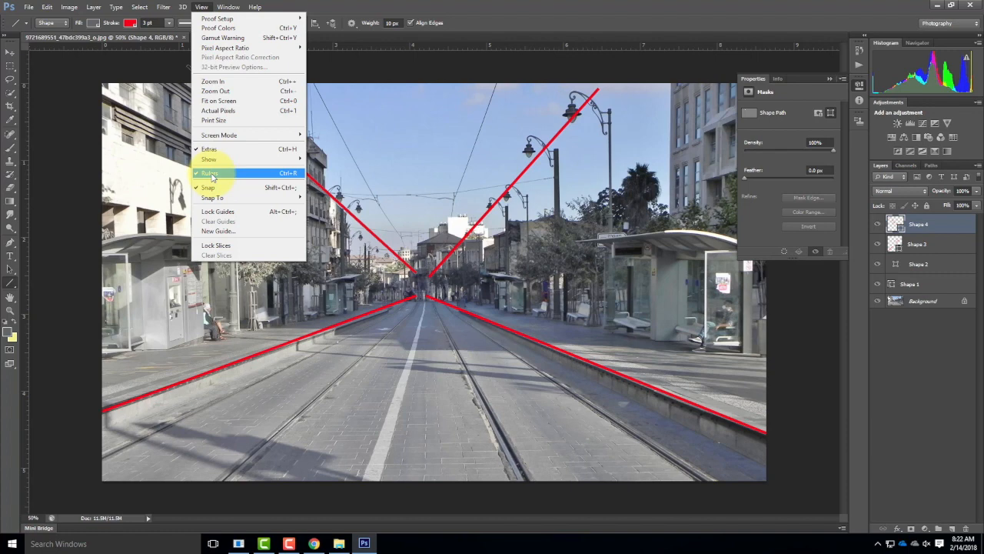
click(203, 7)
click(203, 7)
click(208, 6)
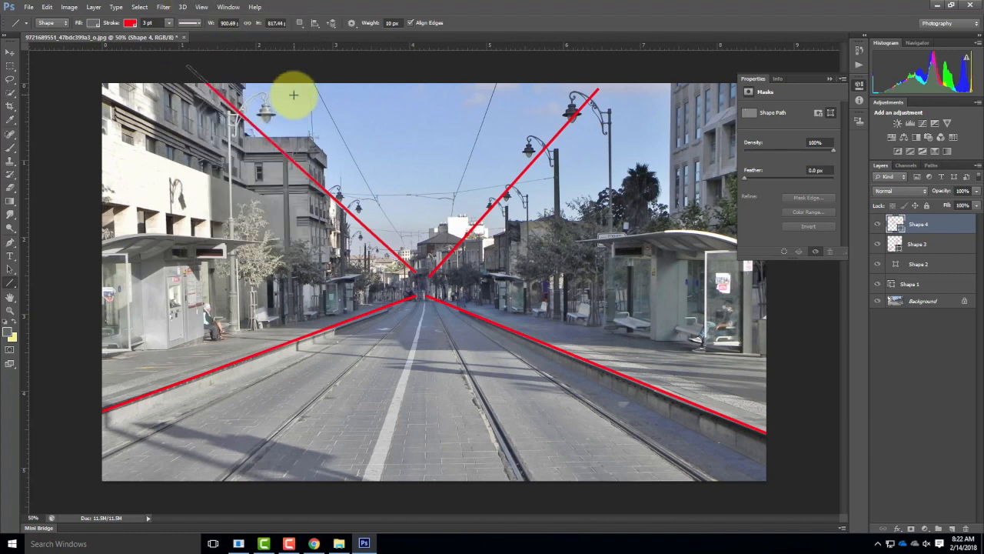
click(318, 47)
drag(318, 47, 318, 286)
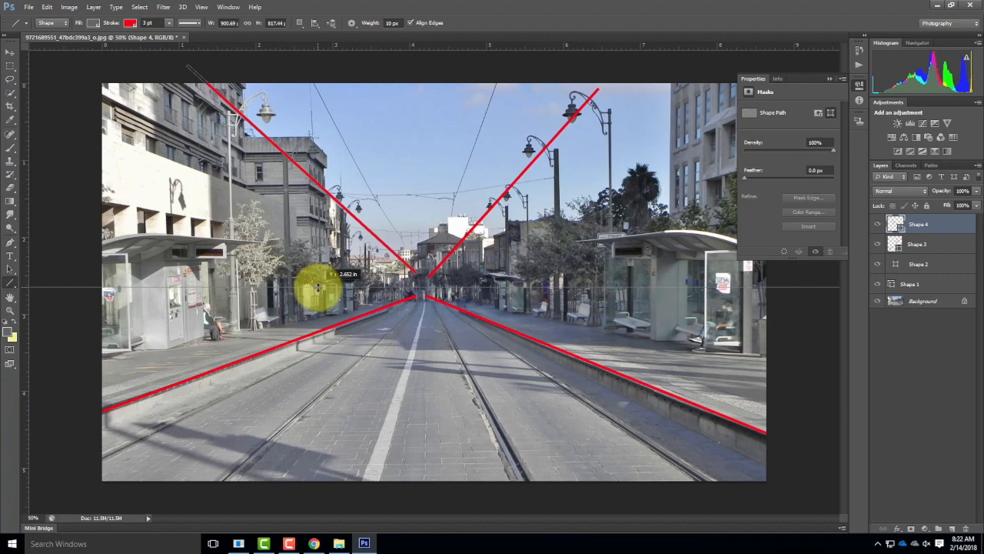
drag(318, 287, 313, 286)
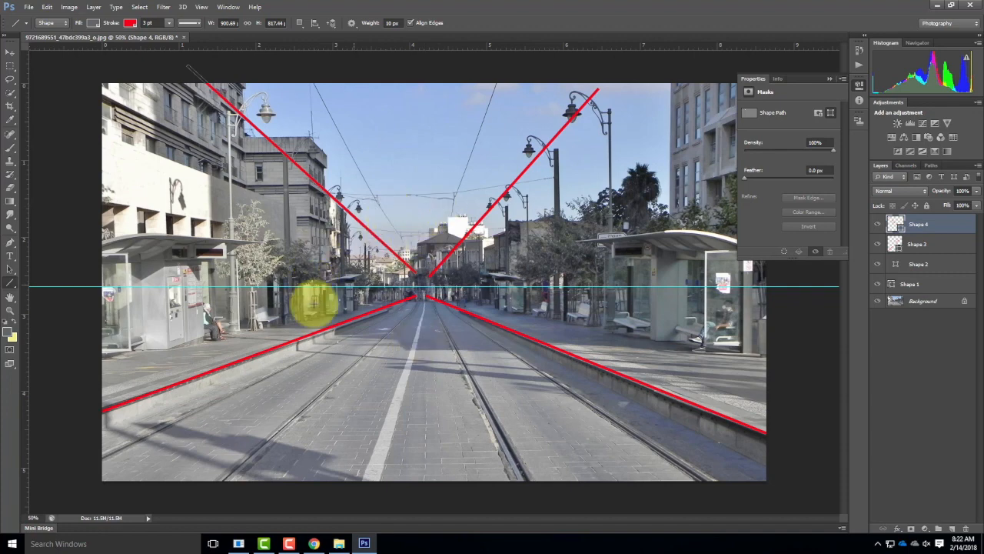
Step: Hide the four red line layers, Shape 4, Shape 3, Shape 2 and Shape 1
click(877, 223)
click(877, 244)
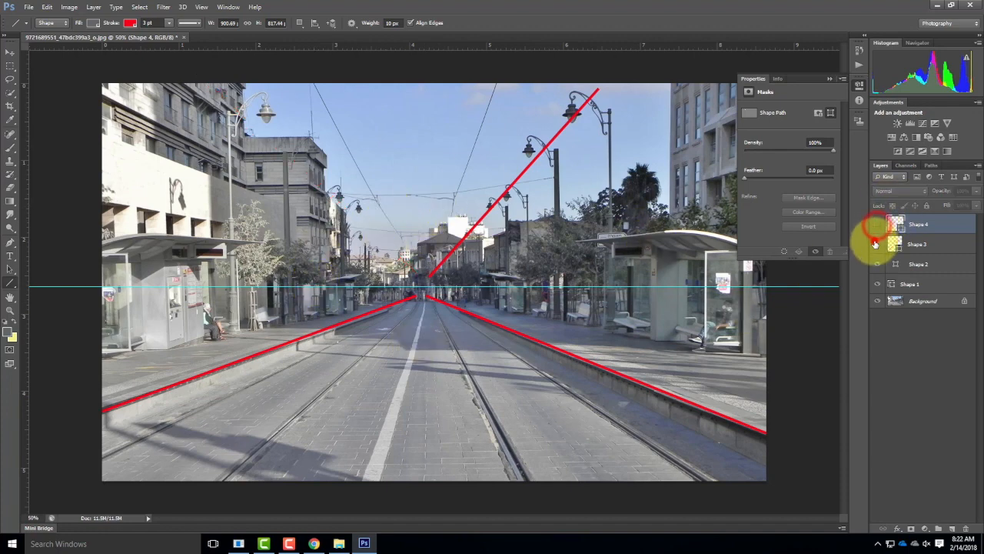
click(878, 264)
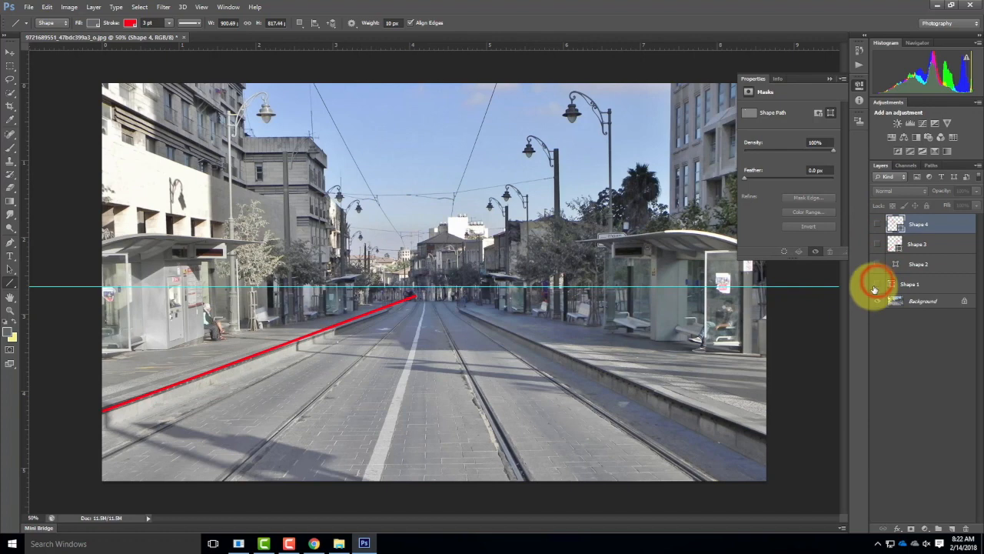
click(877, 283)
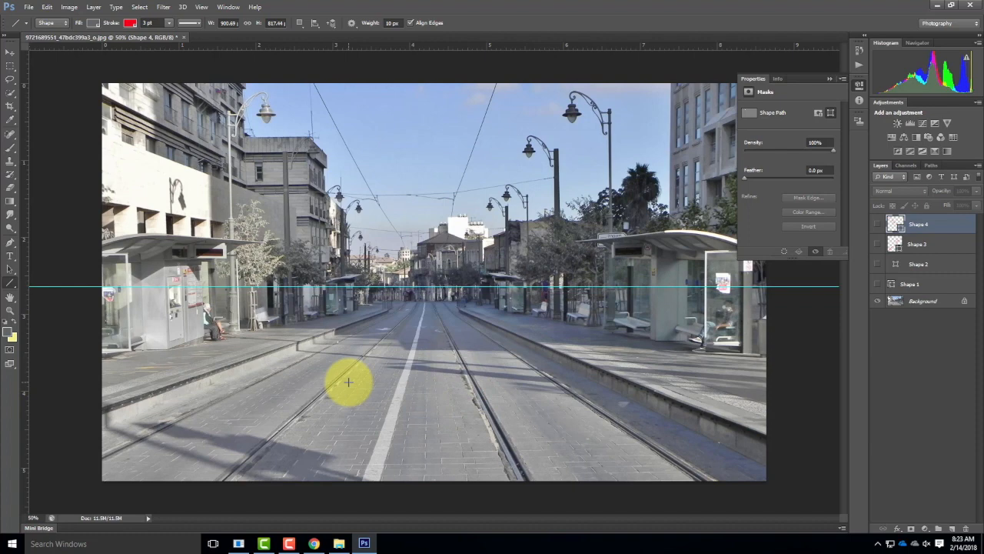
Step: Switch to Chrome and open the People category of the Collage Images resources on the Digital Tools for Designers & Architects site
mouse_move(315, 546)
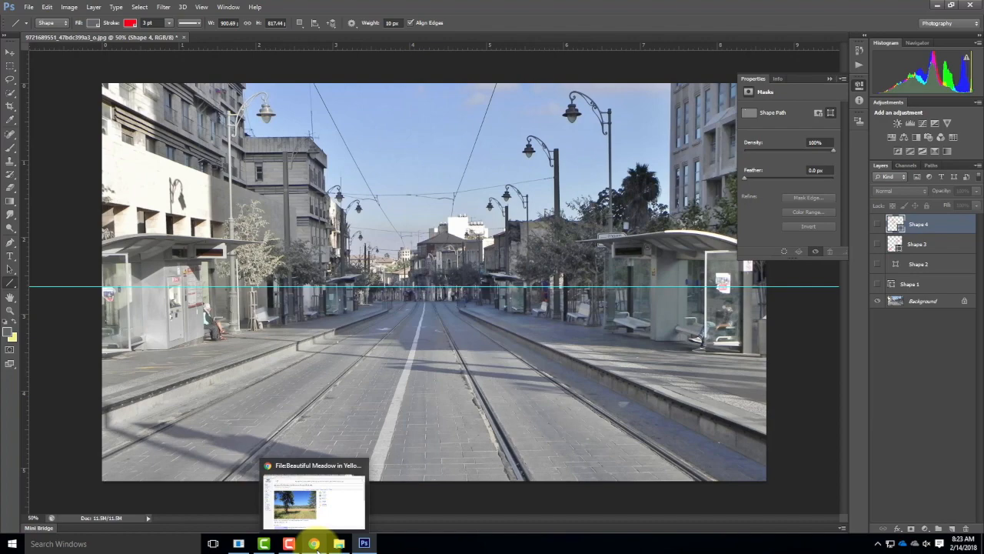
click(315, 544)
click(32, 7)
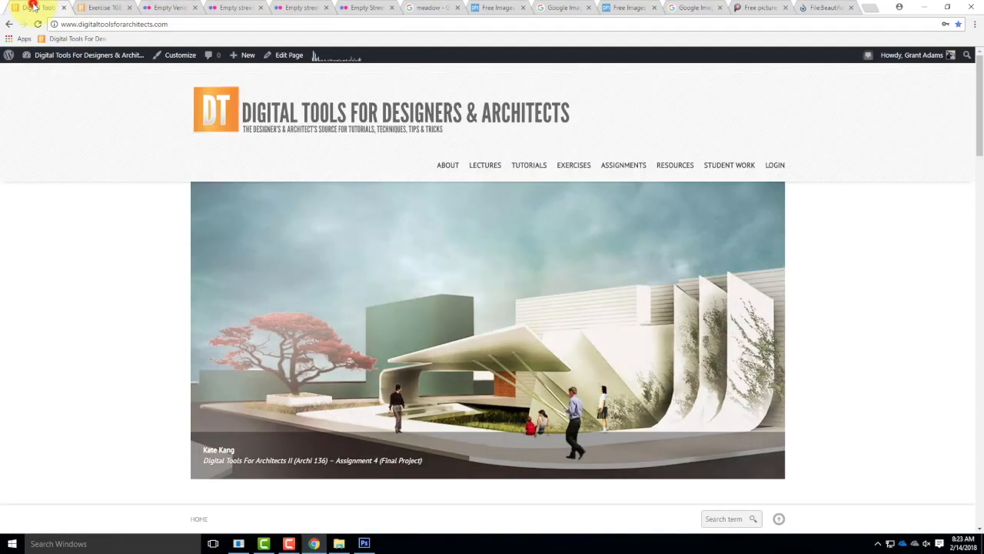
mouse_move(676, 170)
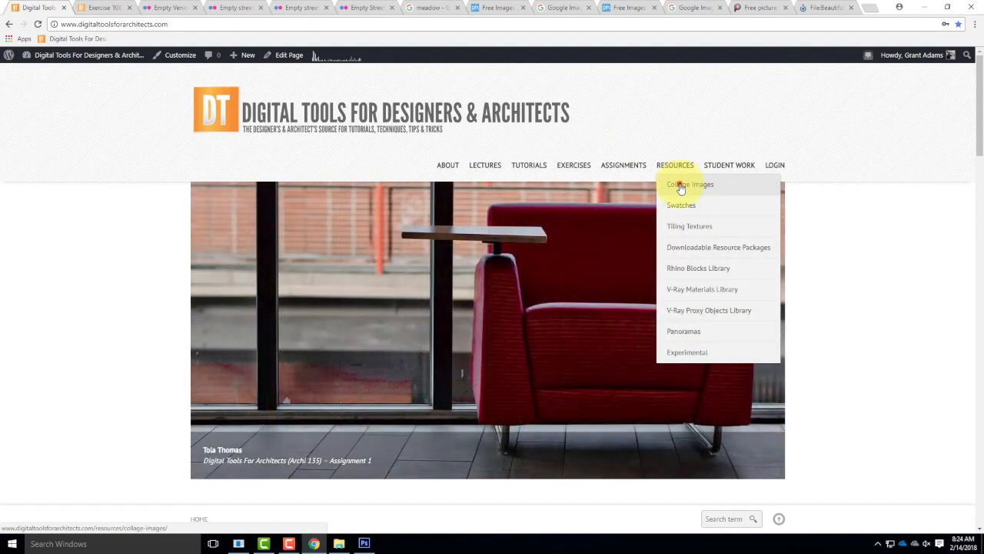
click(682, 186)
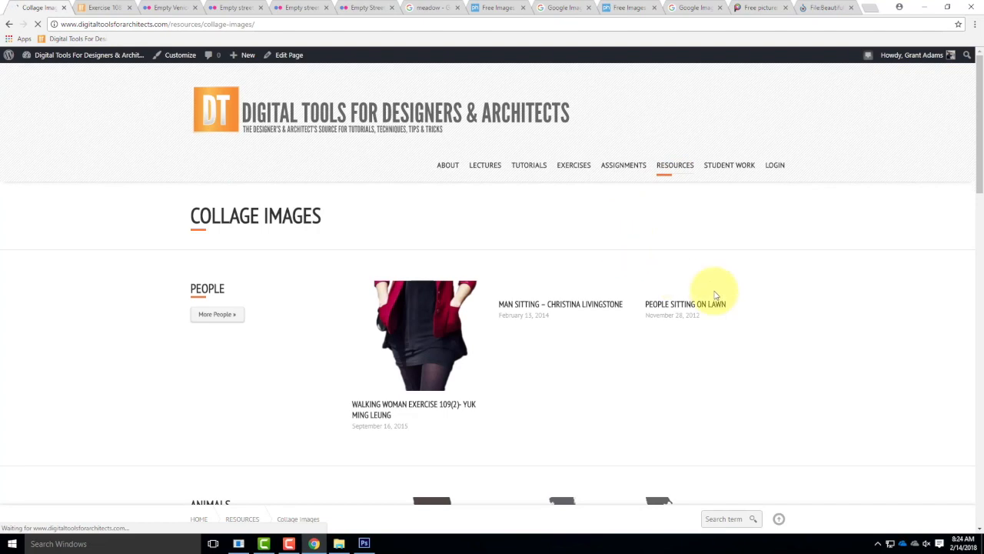
scroll(811, 288, down, 2)
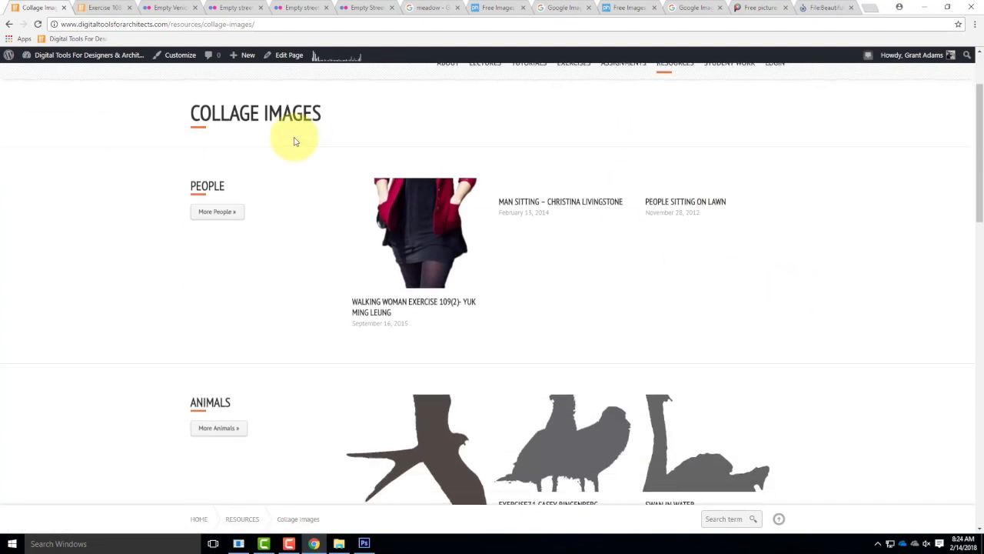
click(220, 210)
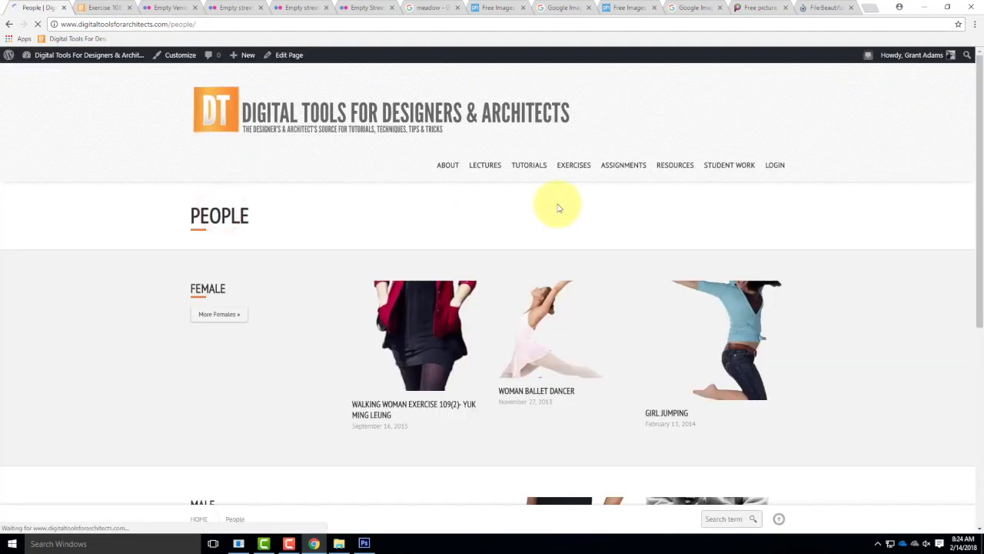
Step: Examine the female and male cutout figures offered on the People page
scroll(568, 207, down, 3)
scroll(562, 207, up, 4)
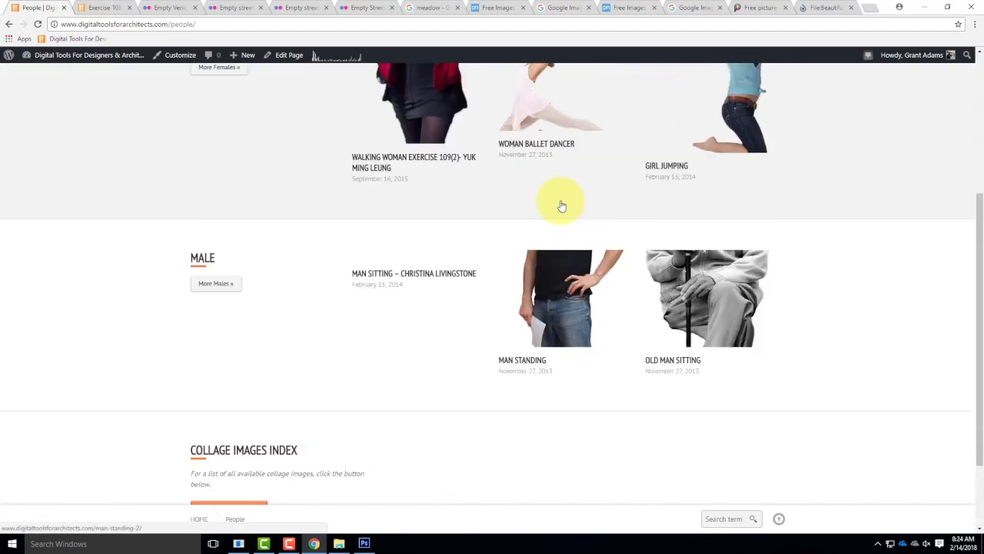
scroll(330, 279, down, 3)
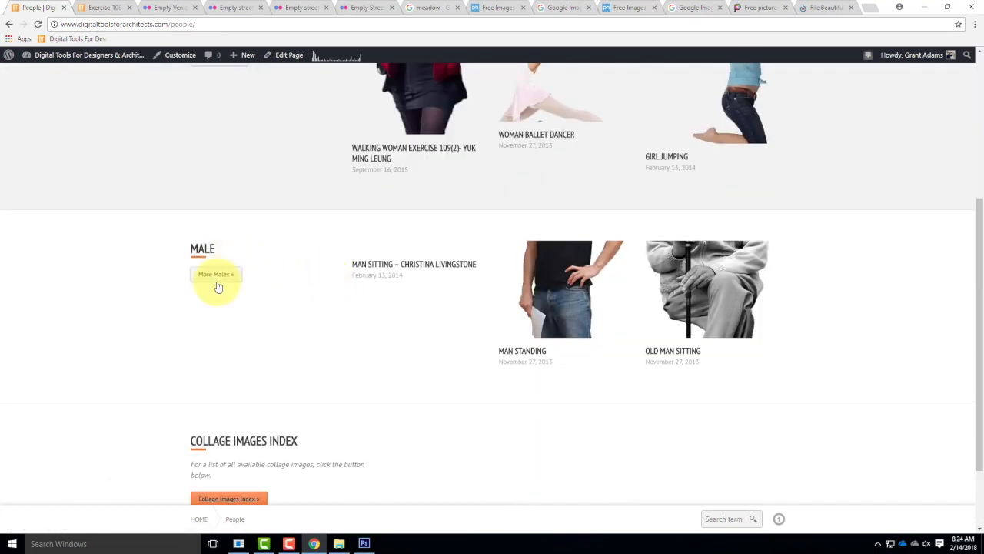
click(219, 274)
scroll(616, 269, down, 3)
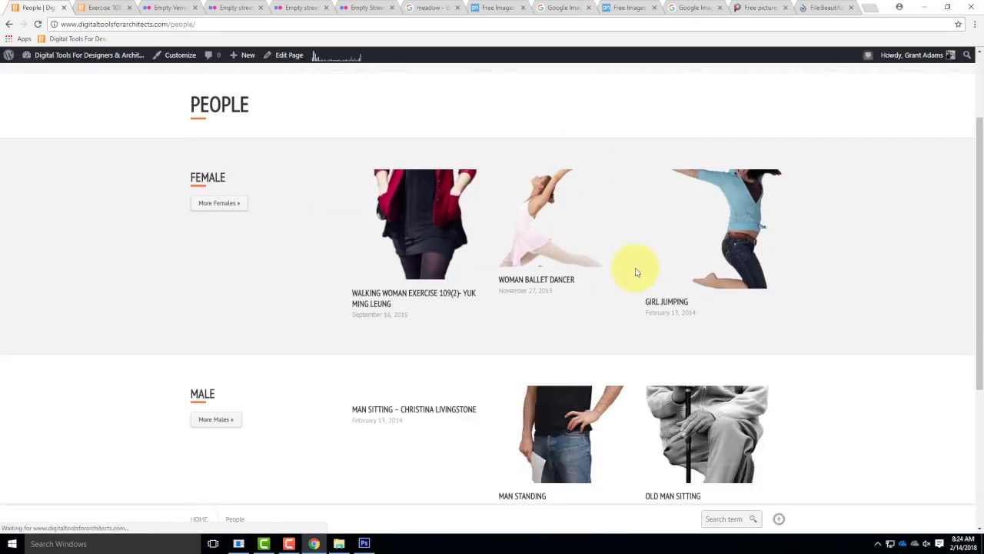
scroll(692, 270, down, 2)
click(206, 181)
scroll(627, 216, down, 5)
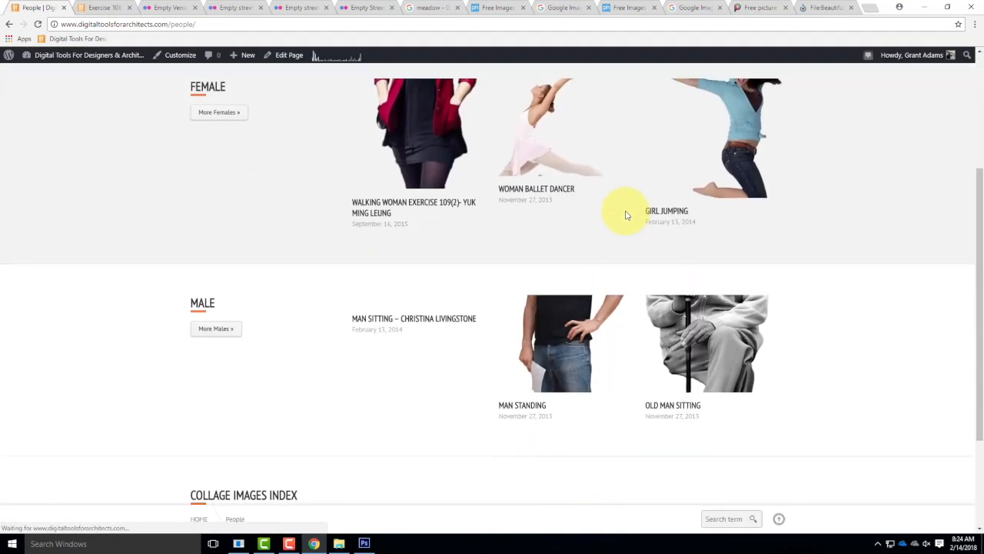
scroll(369, 231, up, 1)
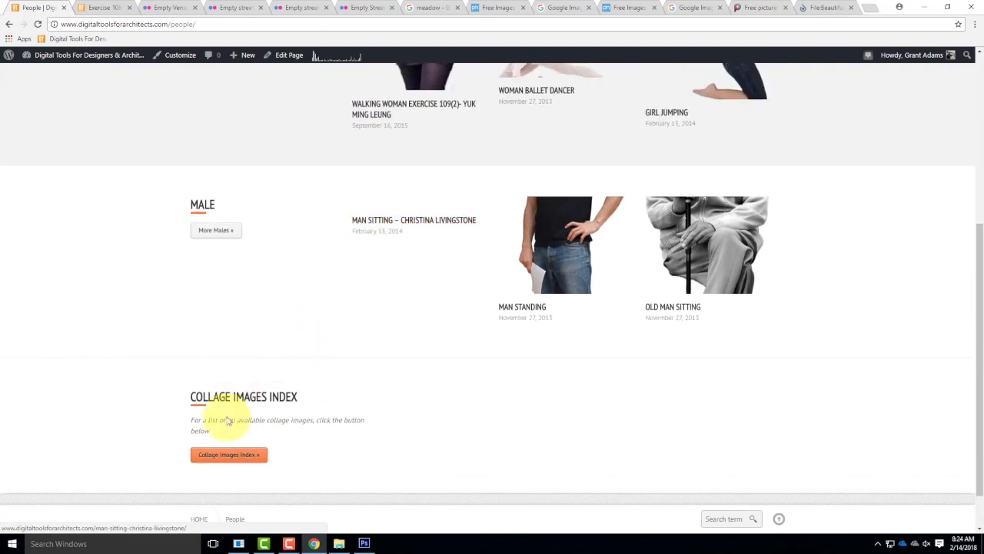
scroll(275, 308, up, 4)
Step: Open the Females (By Popularity) collection and view the cutout of the walking woman with the pink bag
click(218, 314)
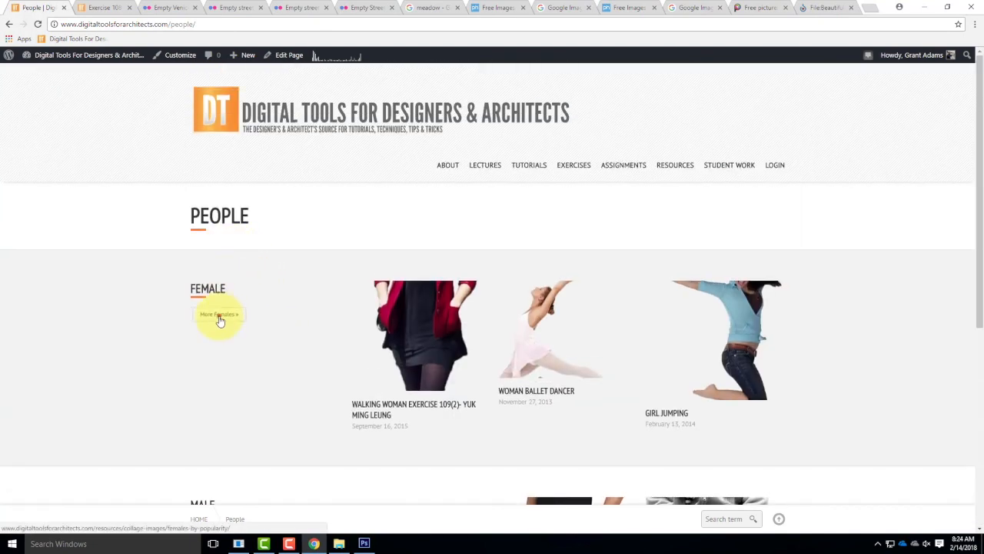
scroll(581, 232, down, 5)
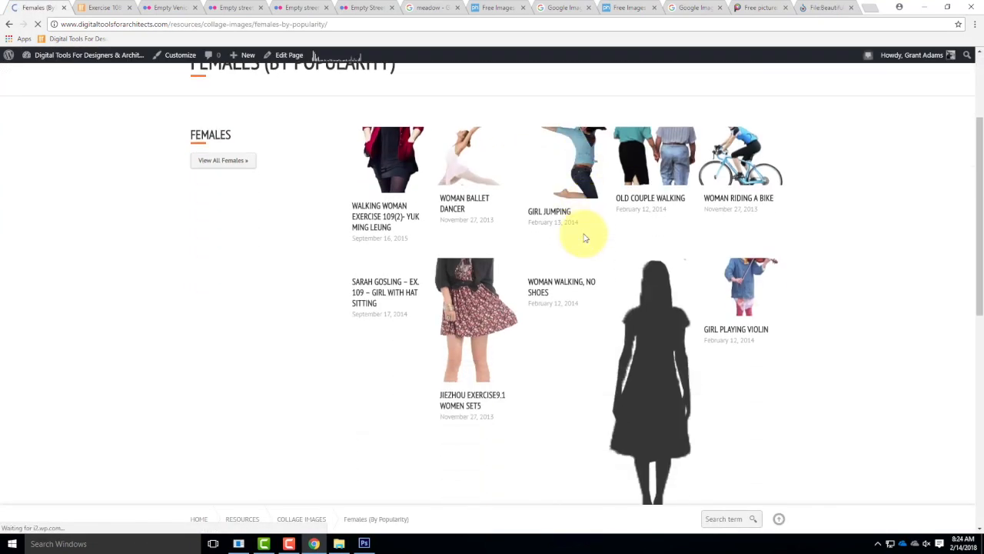
scroll(587, 237, down, 4)
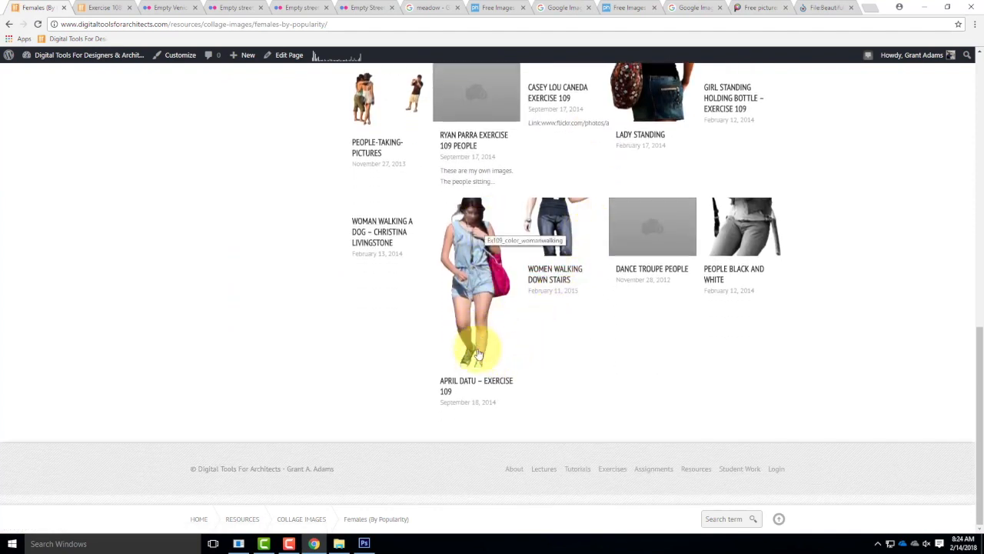
click(475, 261)
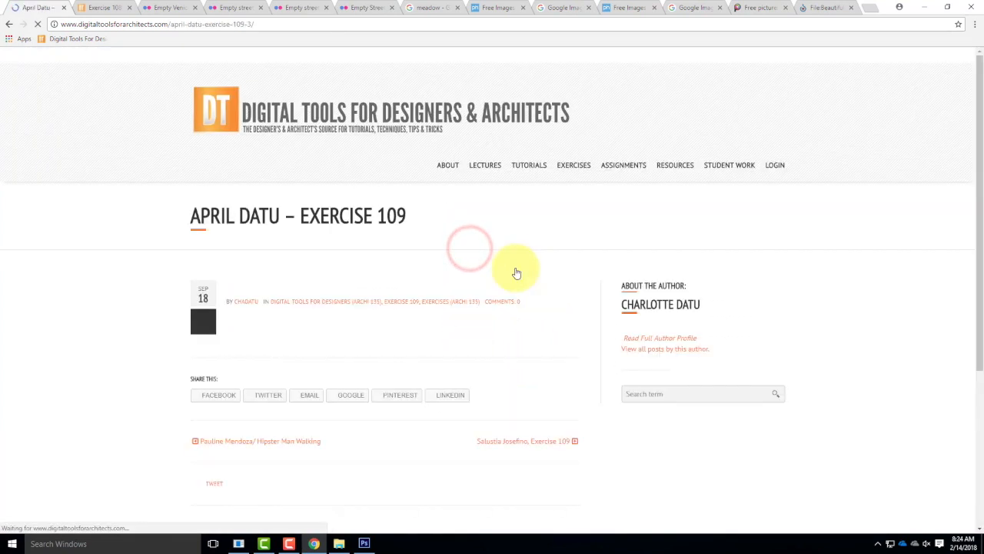
scroll(508, 249, down, 5)
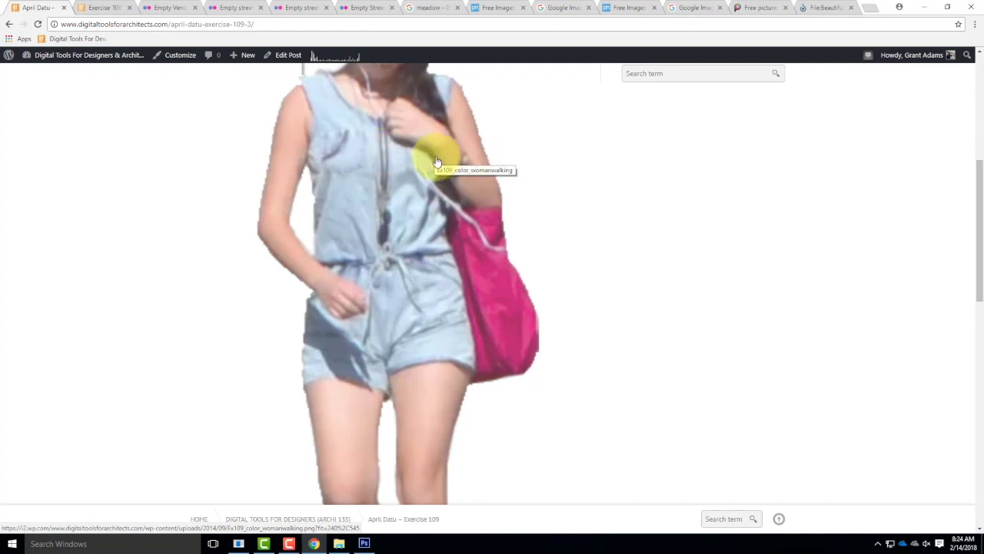
Step: Return to the Females (By Popularity) collection and try to view all the female images
click(7, 24)
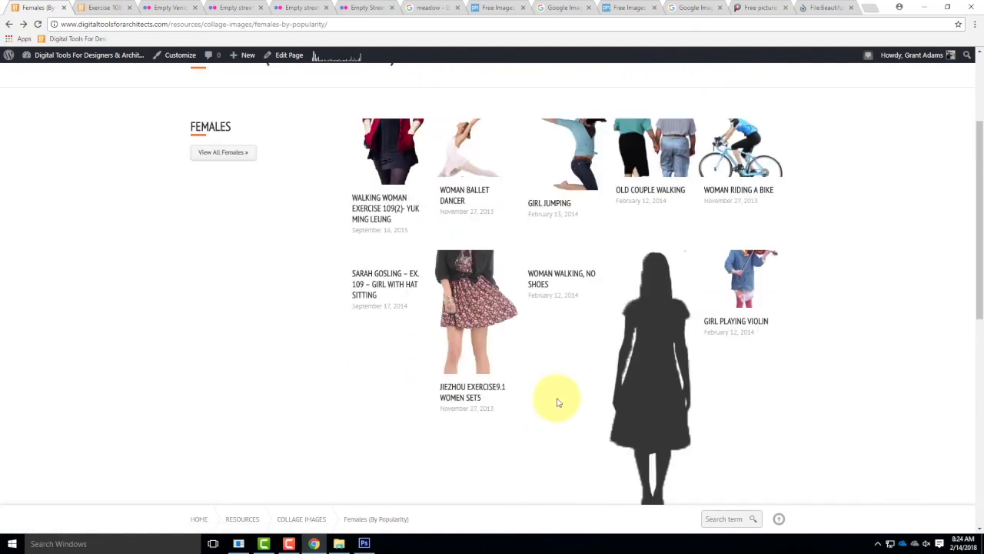
scroll(556, 399, up, 2)
click(222, 315)
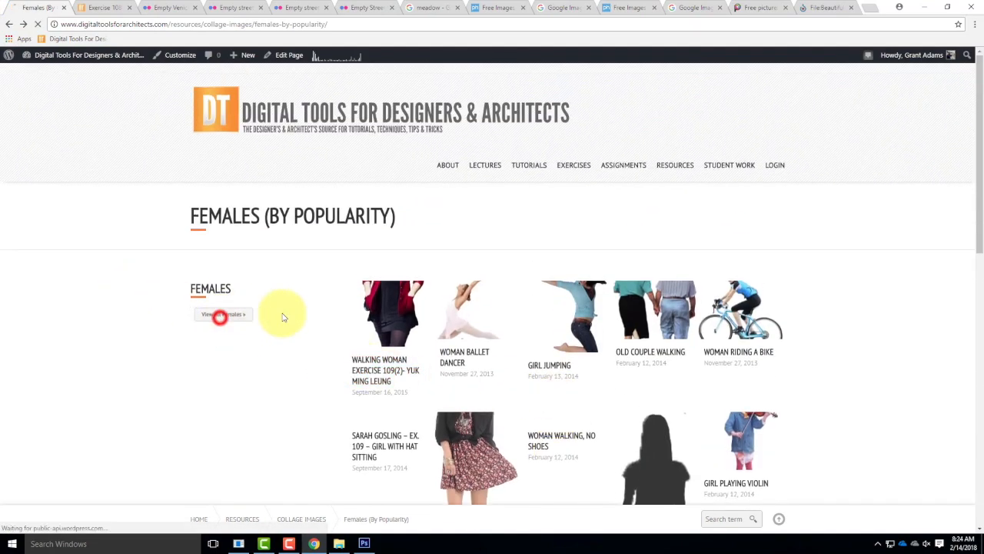
click(8, 24)
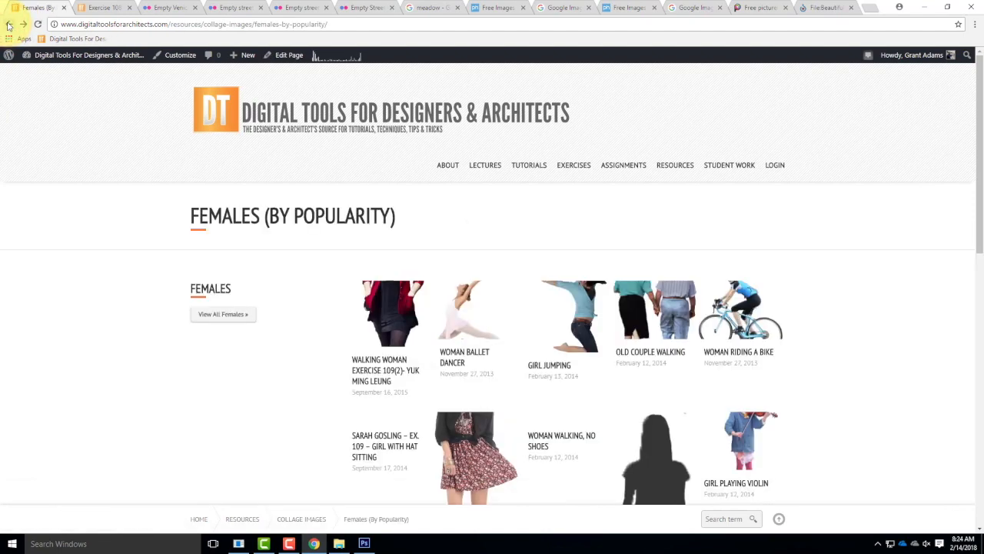
Step: Switch back to Photoshop and place the People-1 image from the Elements folder of ex108 into the street photo
click(924, 7)
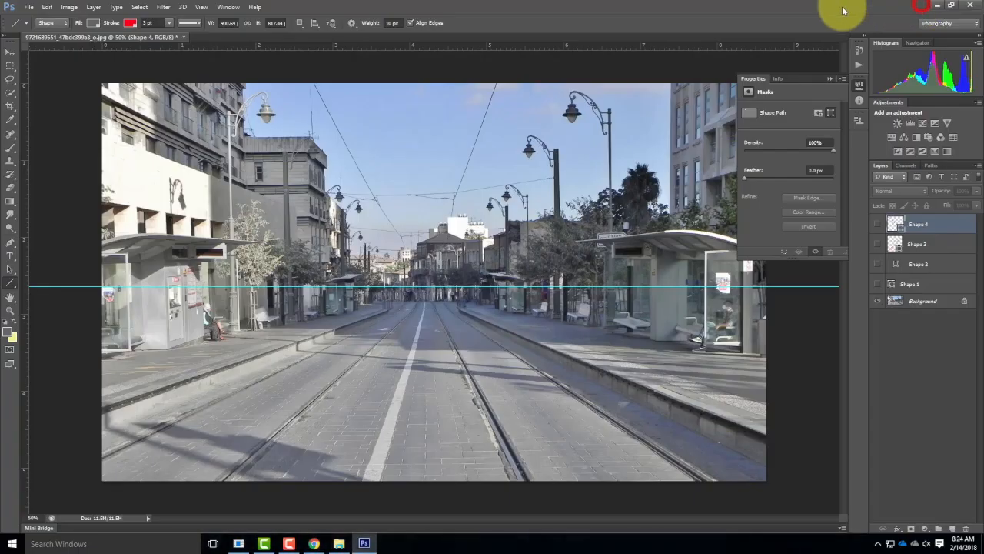
click(28, 7)
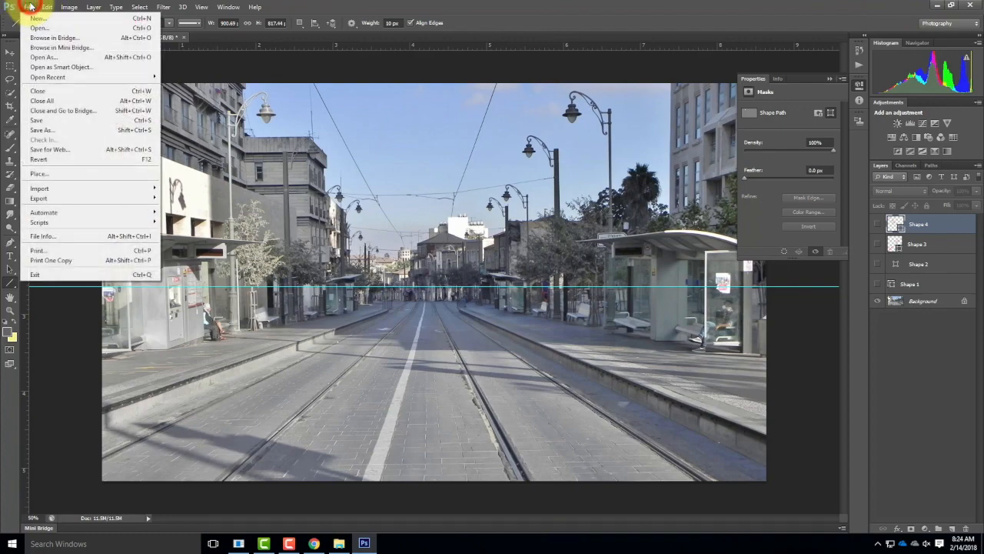
click(72, 176)
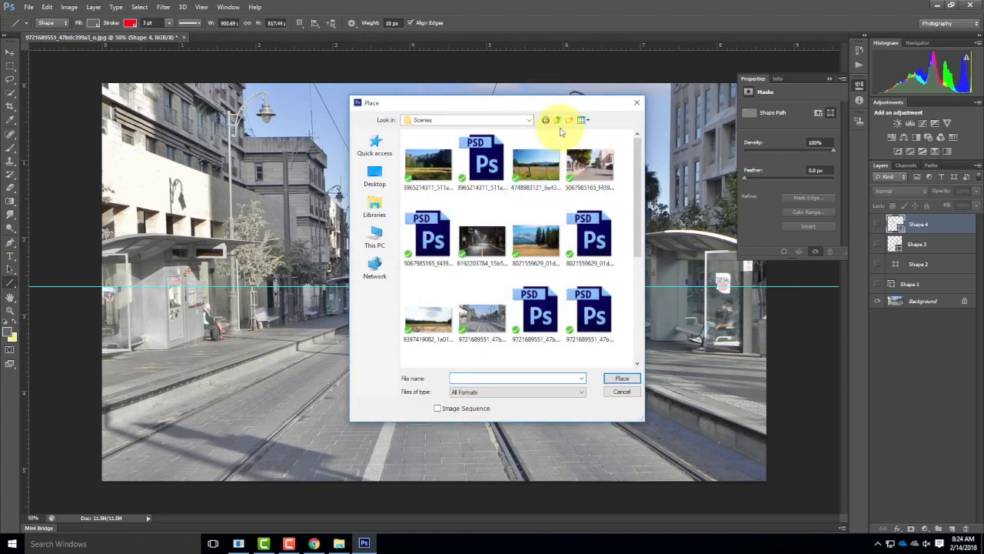
click(556, 121)
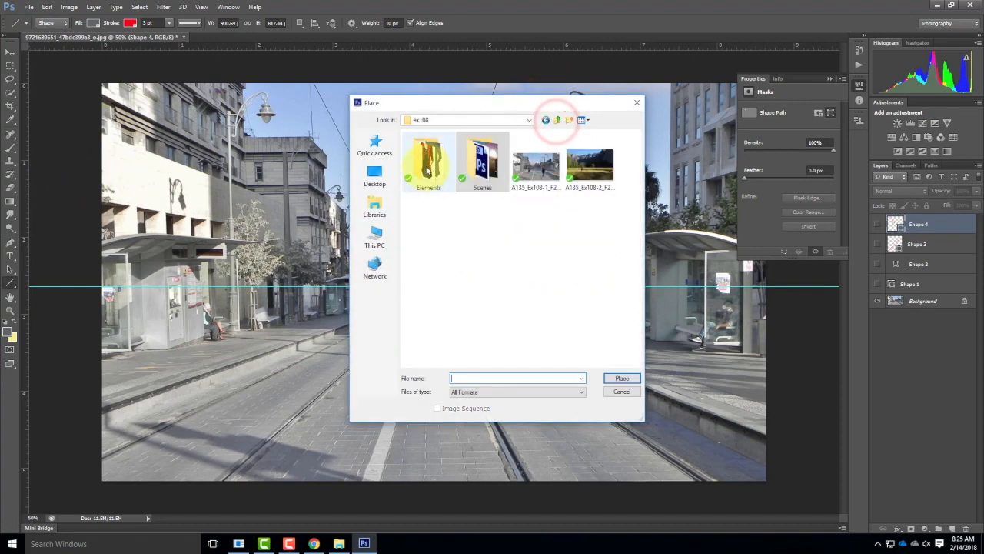
double_click(428, 163)
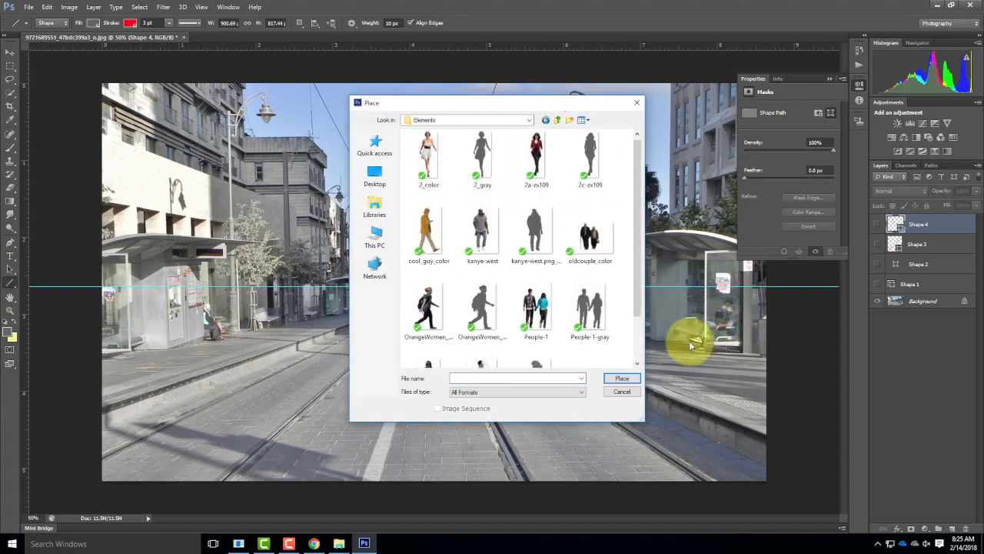
scroll(619, 262, down, 1)
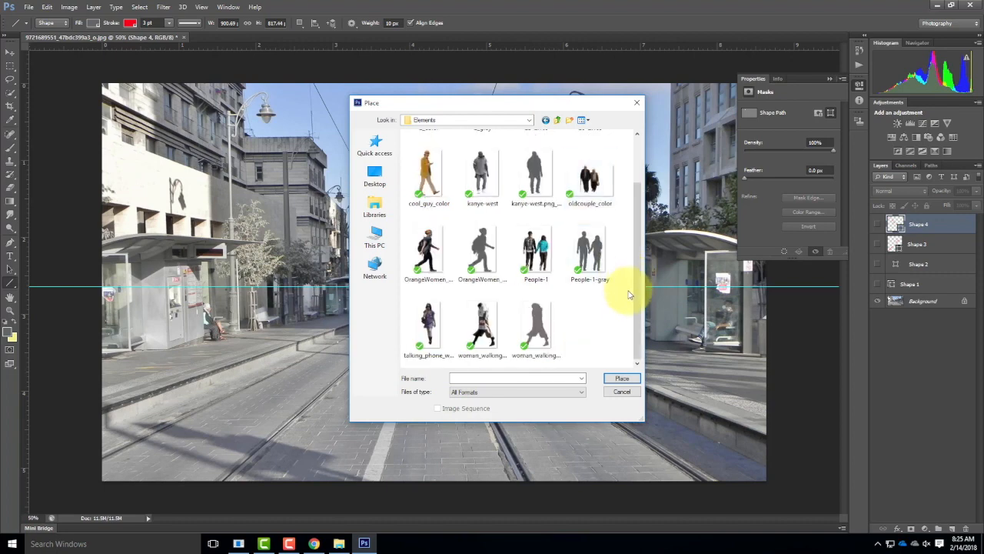
click(558, 122)
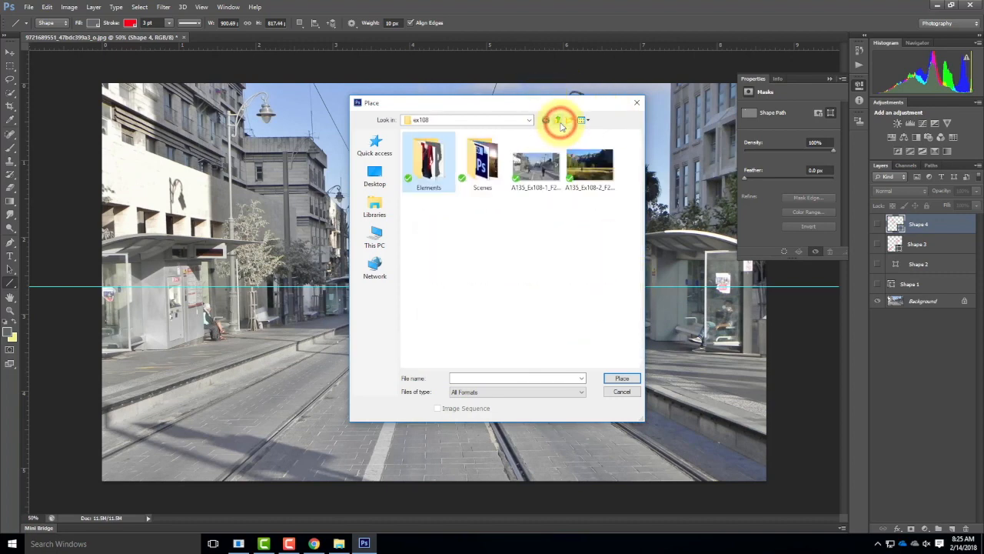
double_click(420, 170)
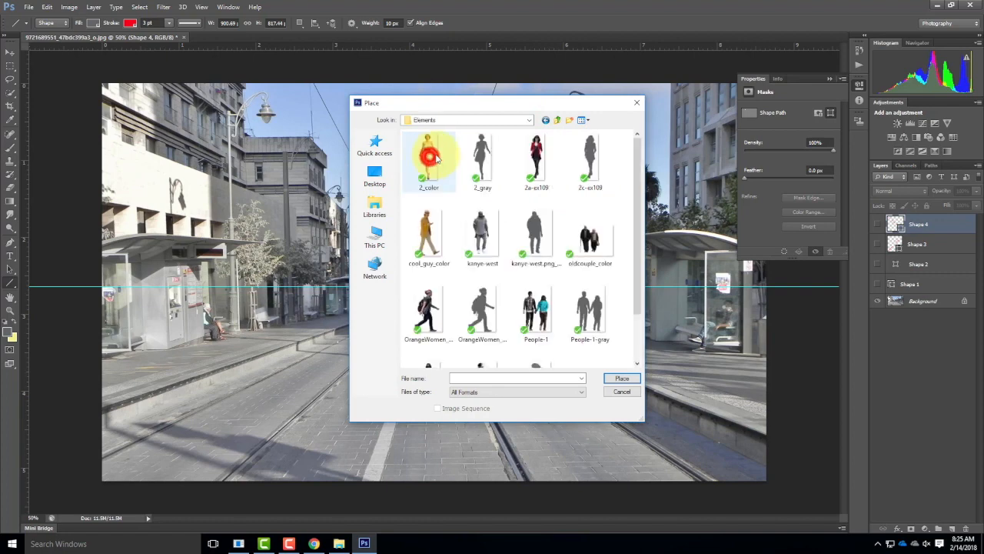
click(537, 316)
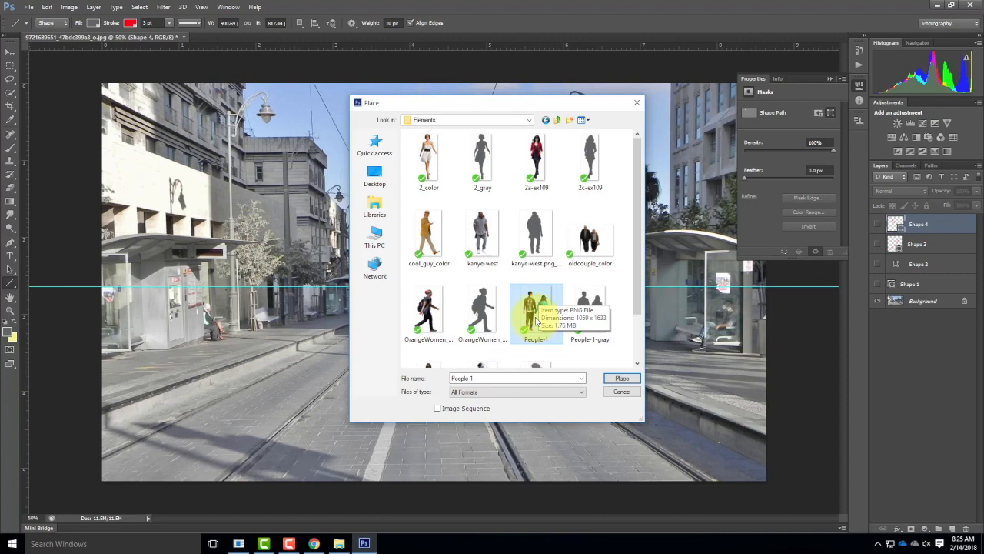
click(622, 378)
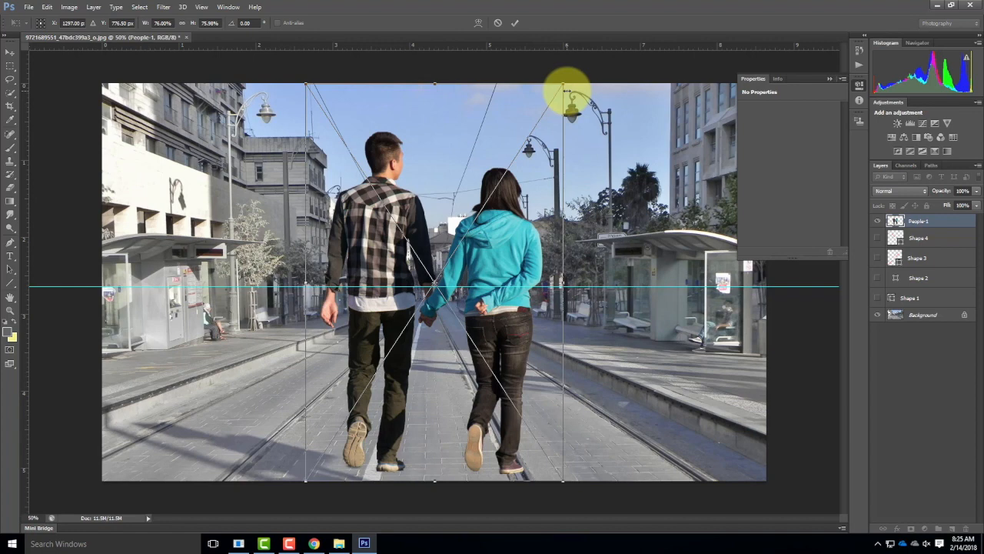
Step: Scale the placed couple down proportionally to about 46%, with their heads near the horizon guide and feet near the photo's lower edge
click(47, 9)
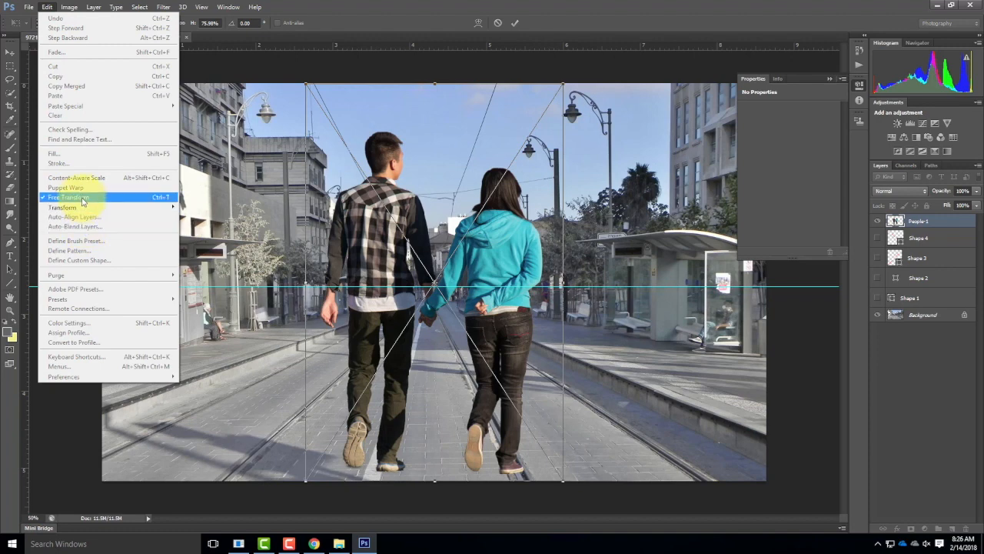
click(46, 7)
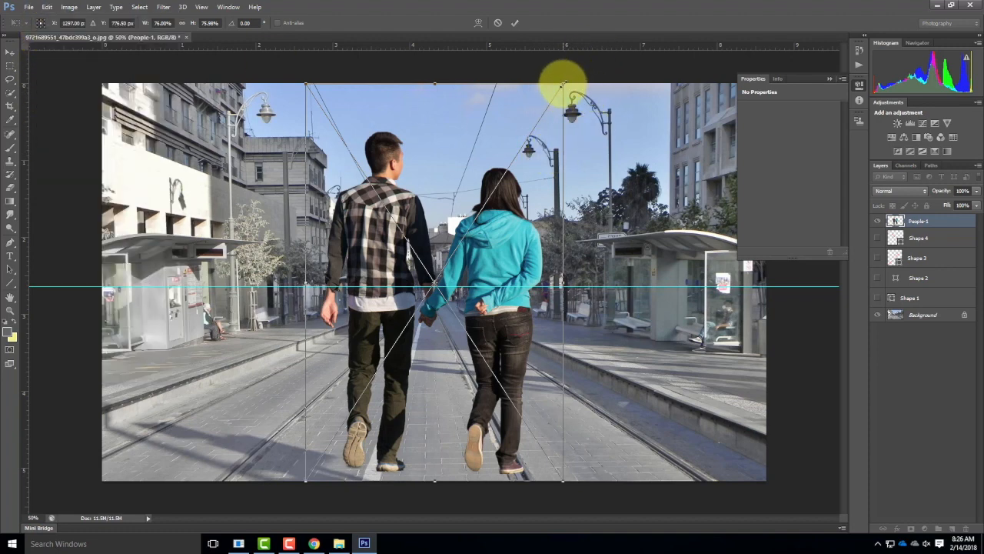
drag(563, 83, 519, 208)
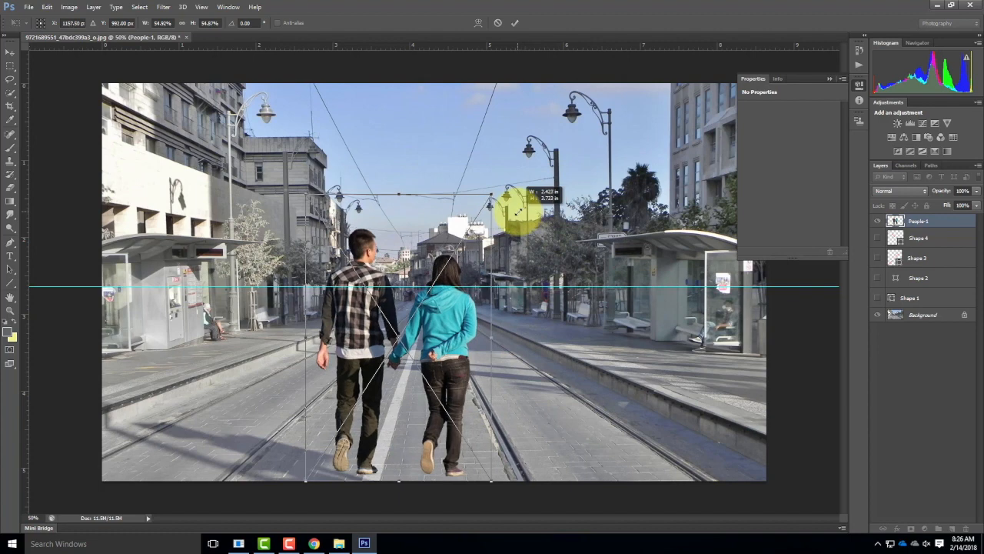
drag(519, 209, 408, 326)
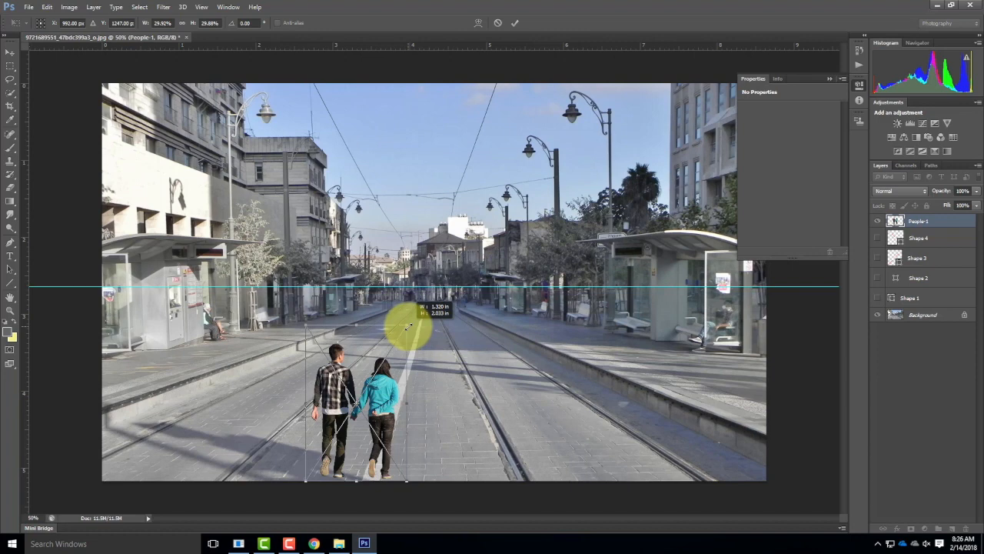
drag(408, 326, 484, 297)
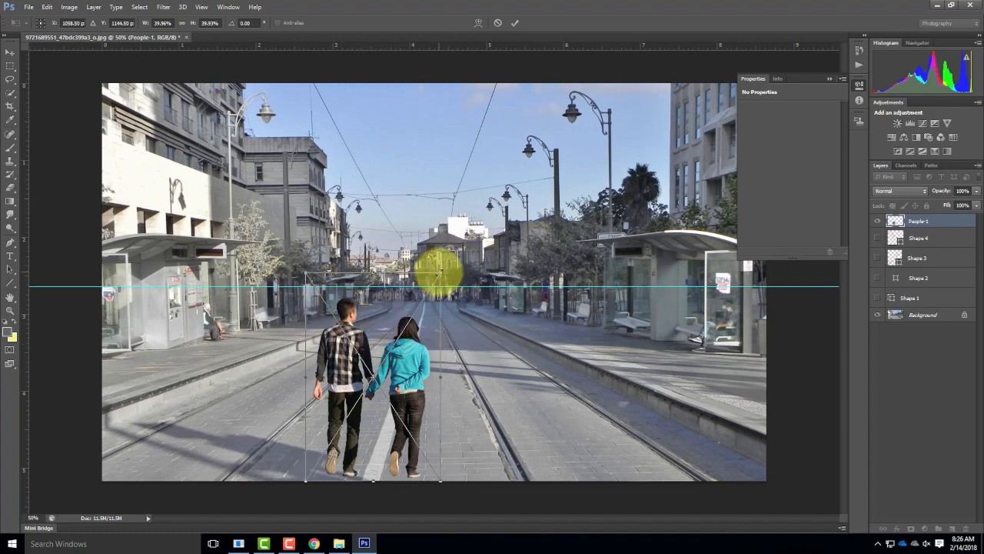
drag(439, 271, 473, 246)
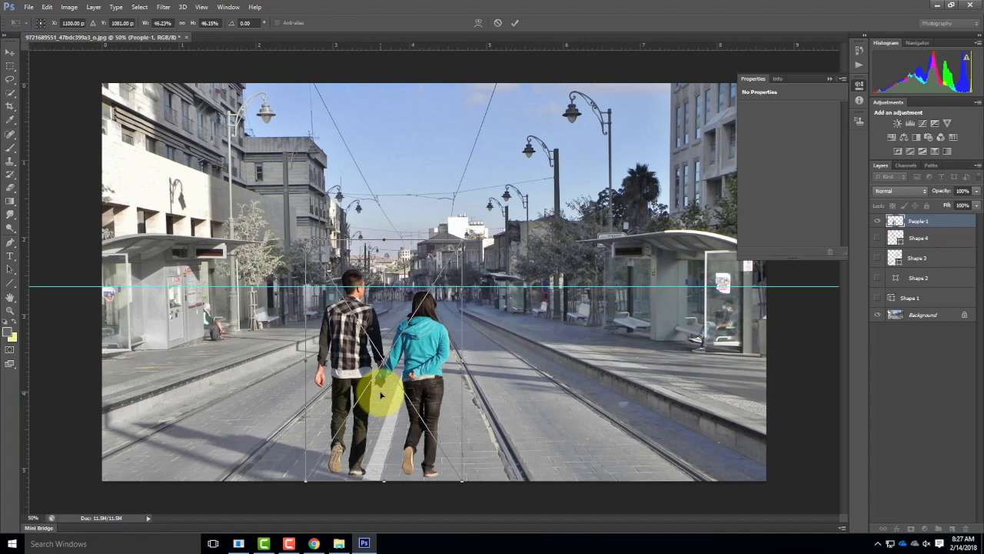
Step: Try the couple farther down the street at smaller proportional sizes, down to about 12%, keeping their heads near the horizon guide
drag(306, 480, 414, 383)
drag(441, 298, 441, 321)
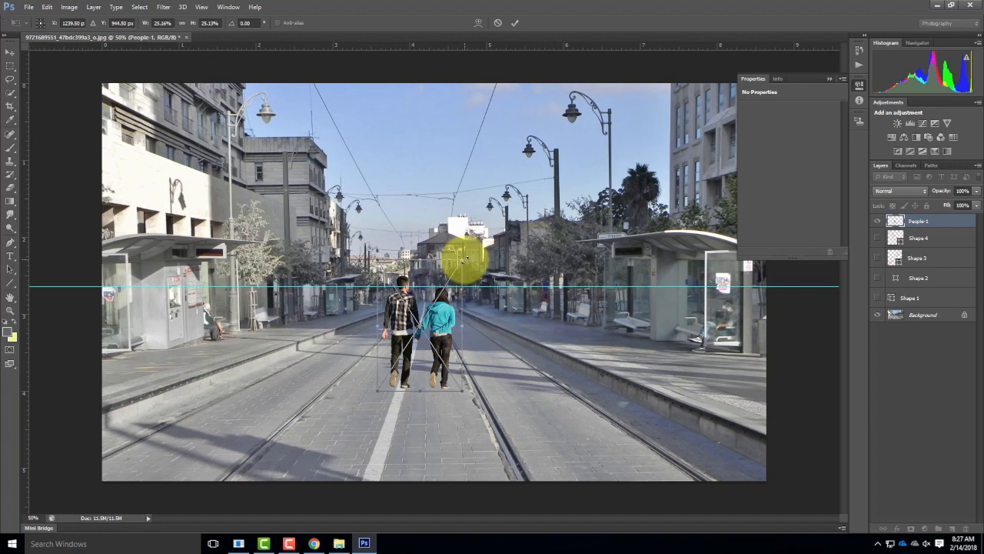
drag(463, 261, 496, 241)
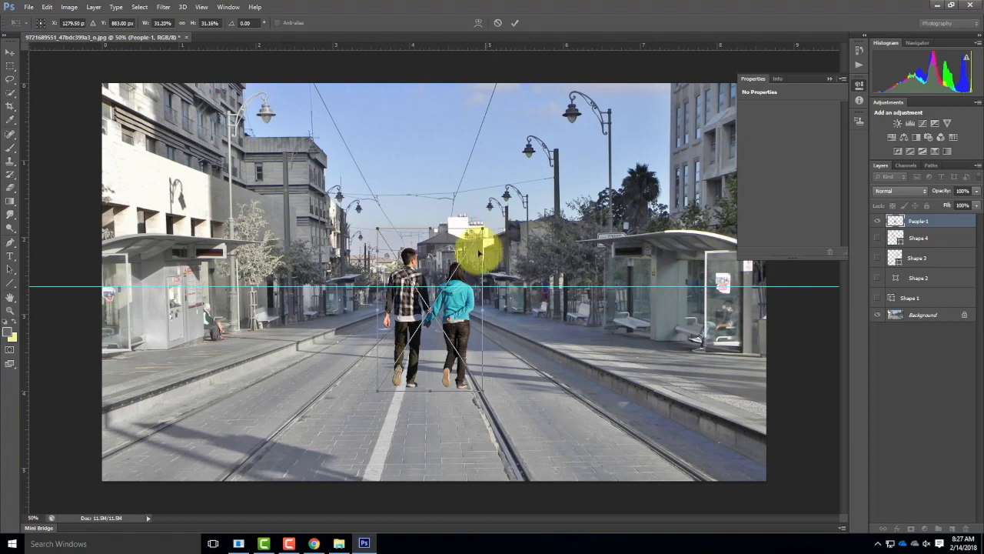
drag(377, 227, 395, 259)
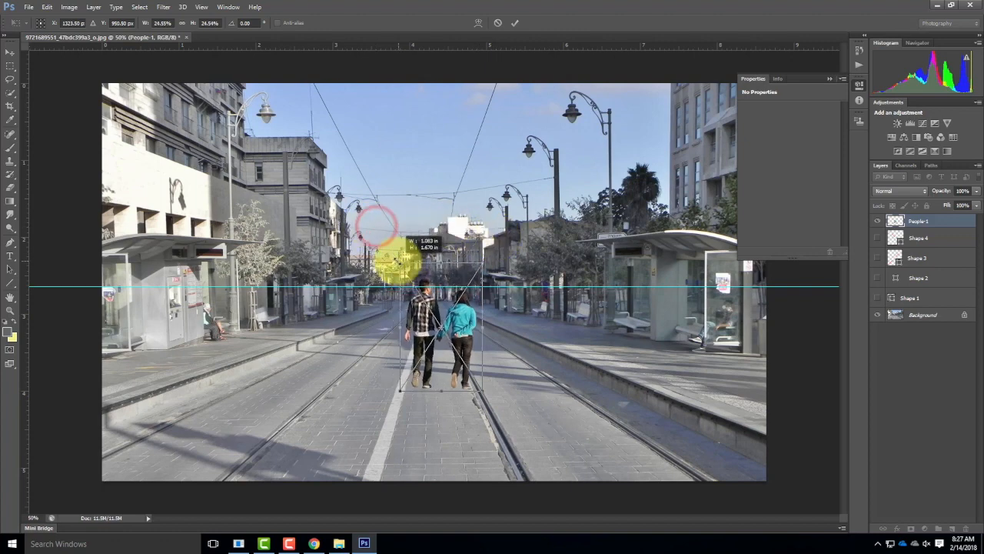
drag(400, 394, 446, 304)
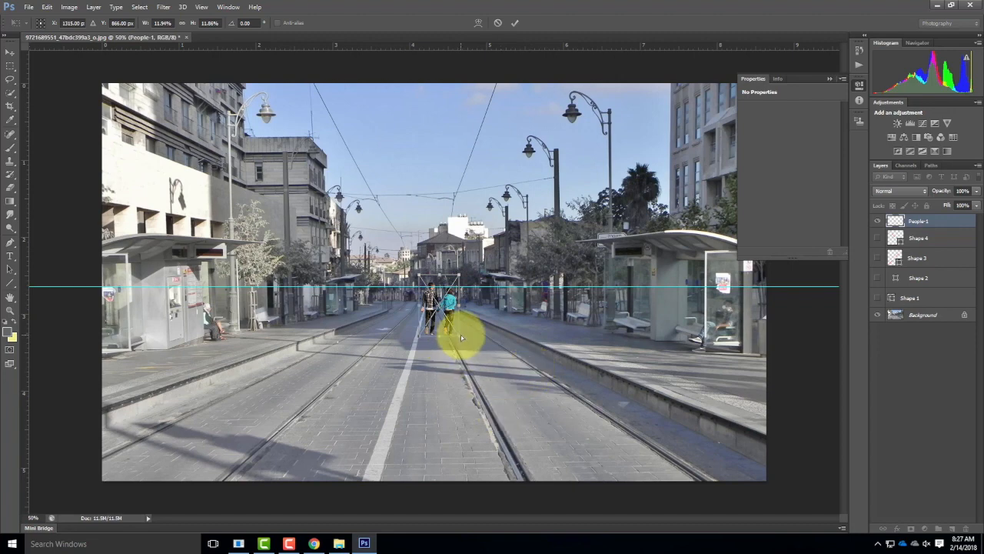
Step: Position the couple over the rail just beyond the white line, scale them to about 33% with heads near the horizon, and commit the placement
drag(459, 336, 497, 343)
drag(448, 279, 426, 257)
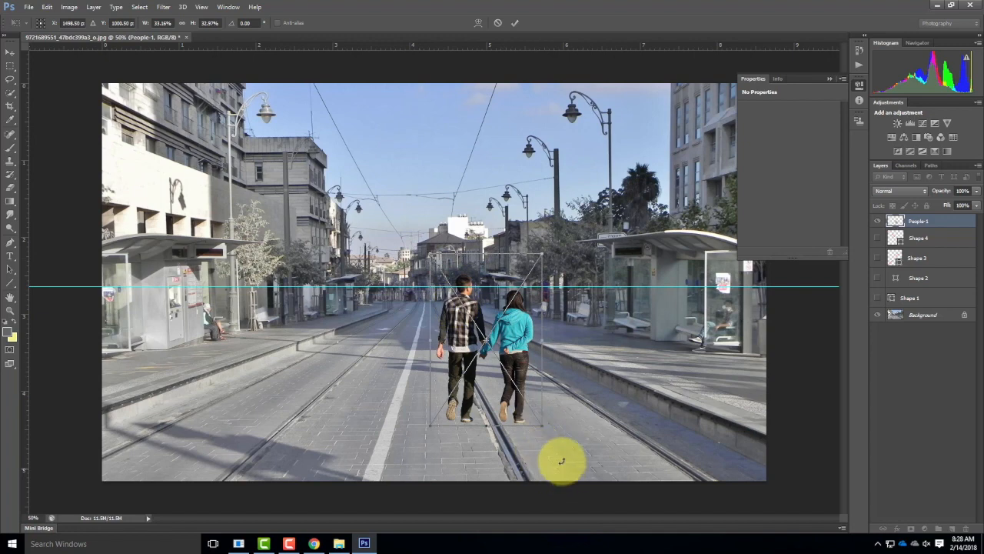
drag(542, 425, 543, 427)
drag(520, 386, 520, 383)
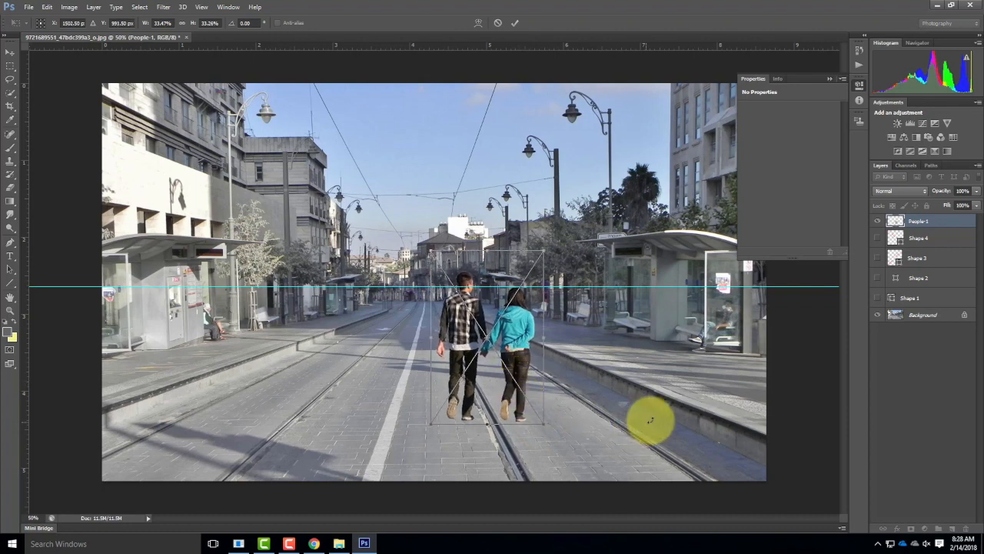
click(514, 24)
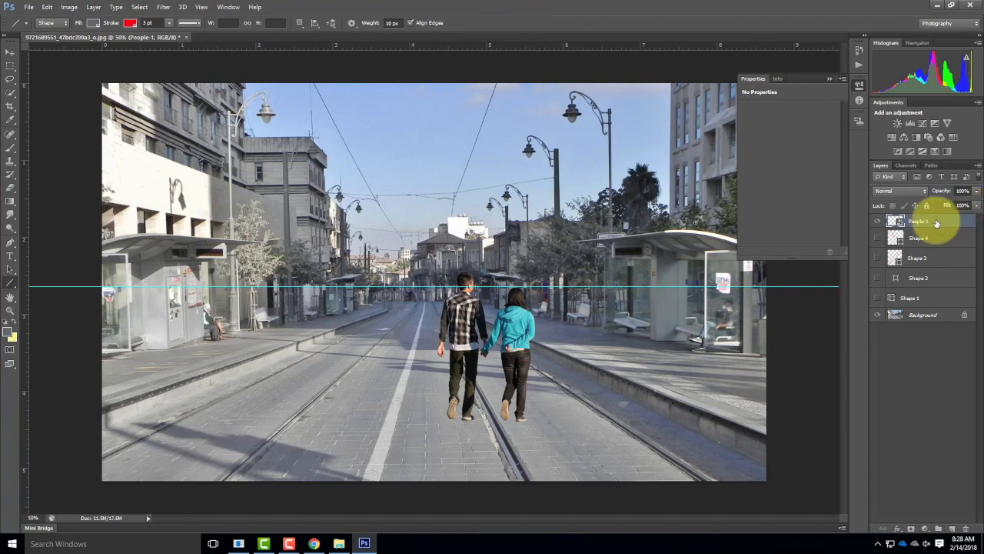
Step: Delete the four hidden perspective line layers, Shape 1 through Shape 4
click(924, 242)
shift+click(926, 296)
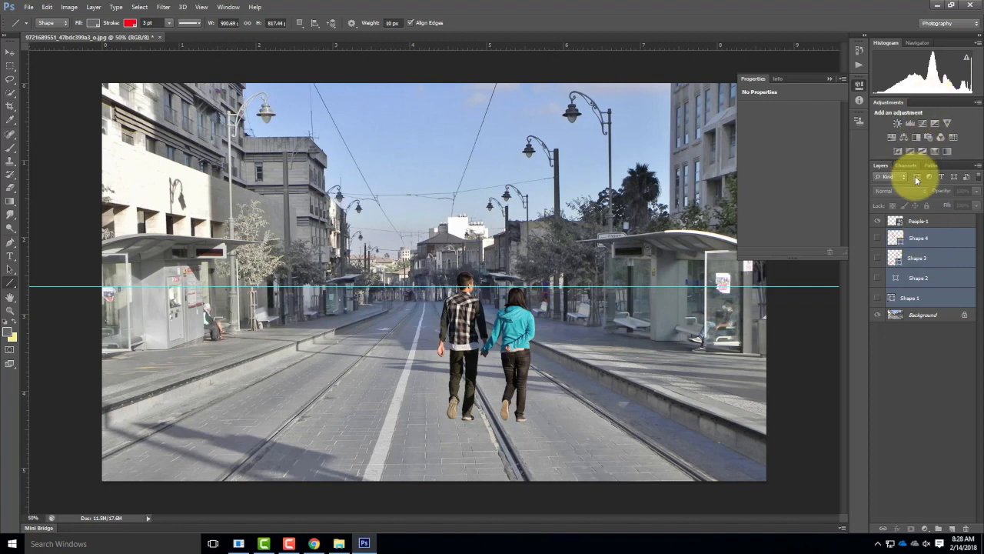
click(966, 529)
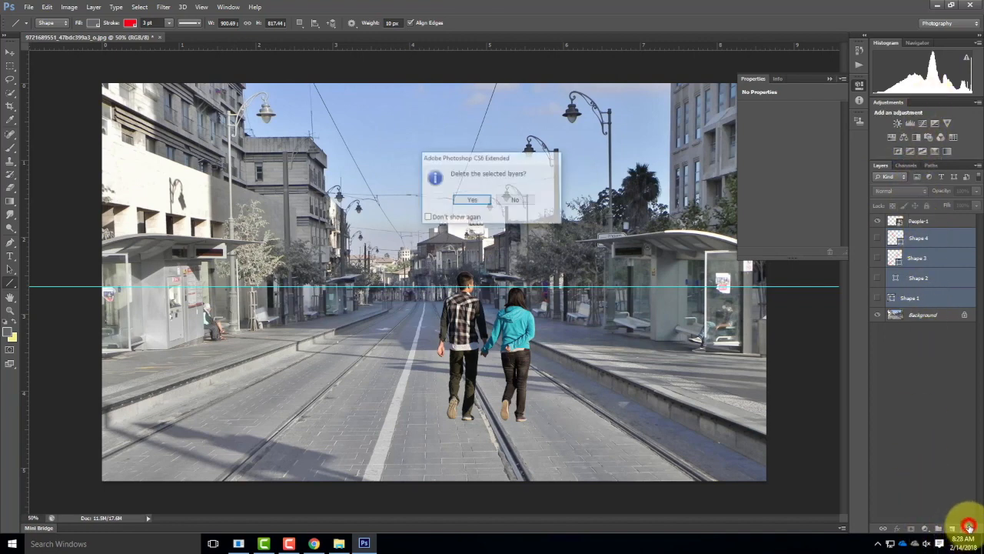
click(474, 201)
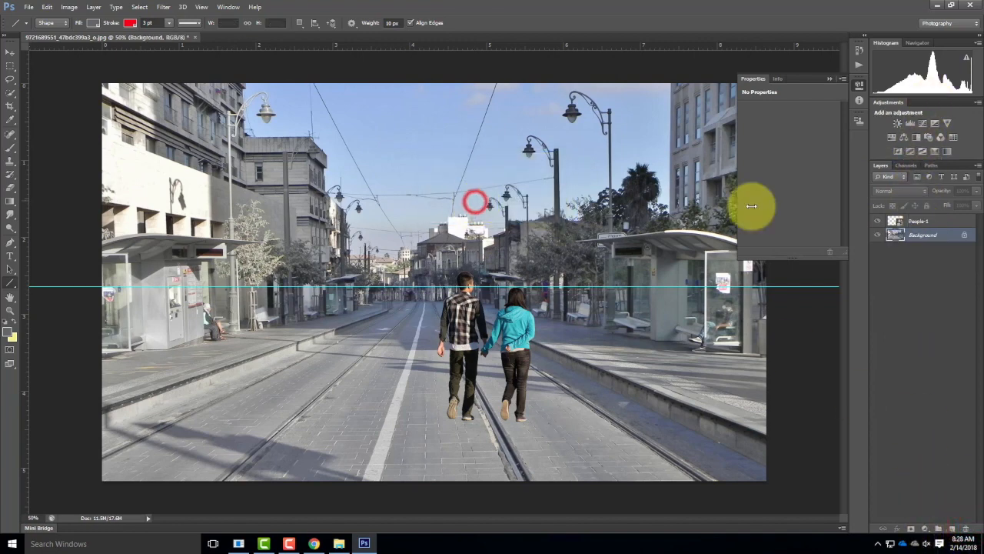
Step: Rename the People-1 layer as People Walking
click(924, 290)
click(919, 223)
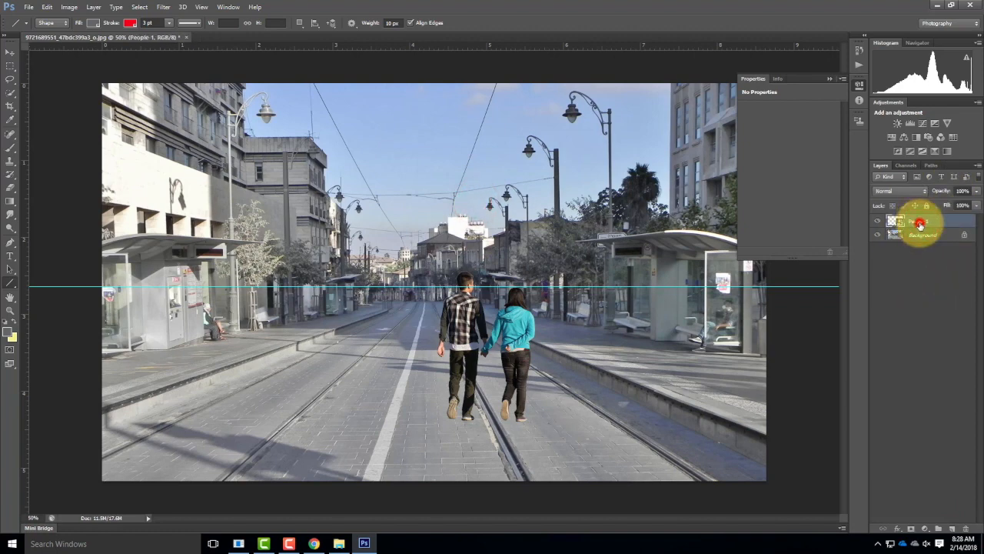
double_click(928, 221)
key(BackSpace)
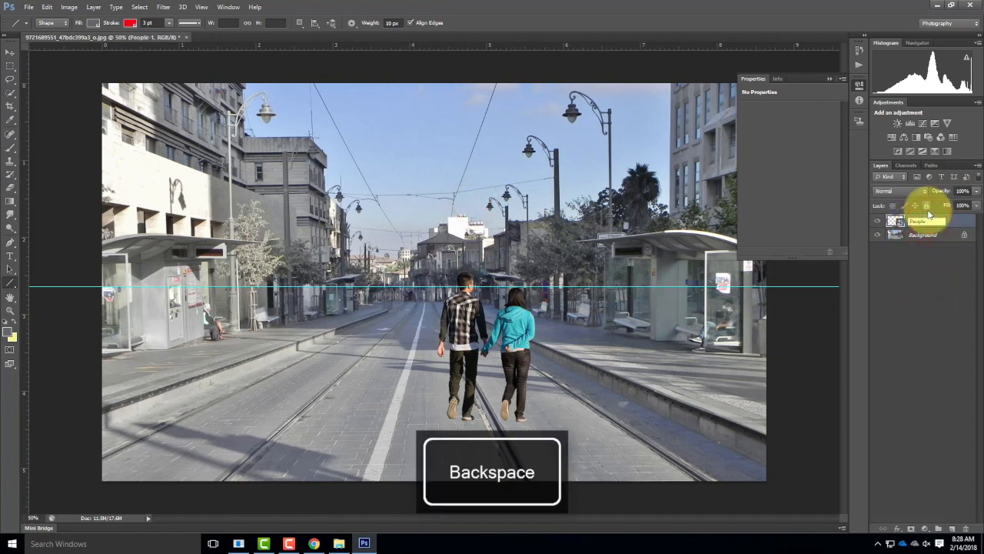
text(Walking)
click(925, 332)
Step: Examine up close how the couple's feet meet the pavement, and fit the whole image in the window
click(929, 239)
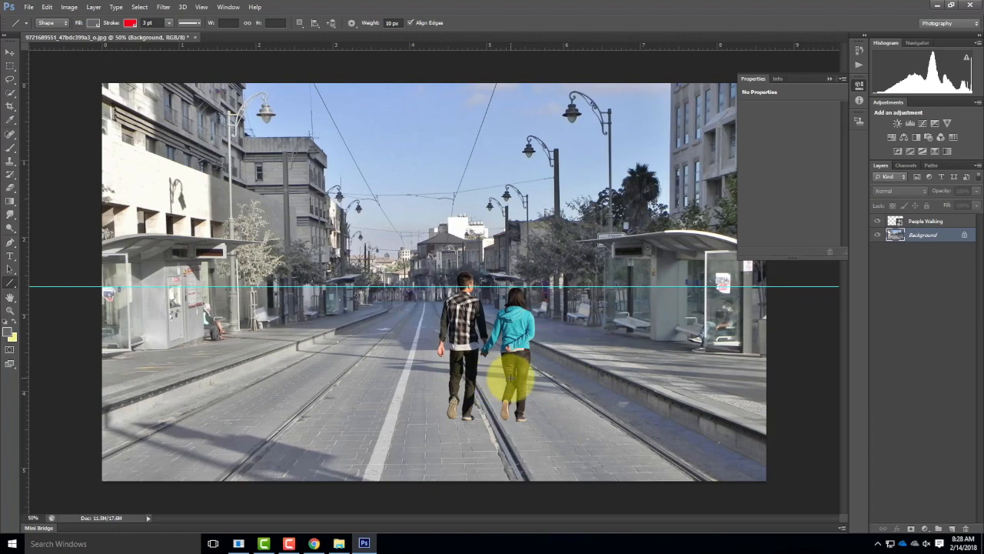
key(alt+equal)
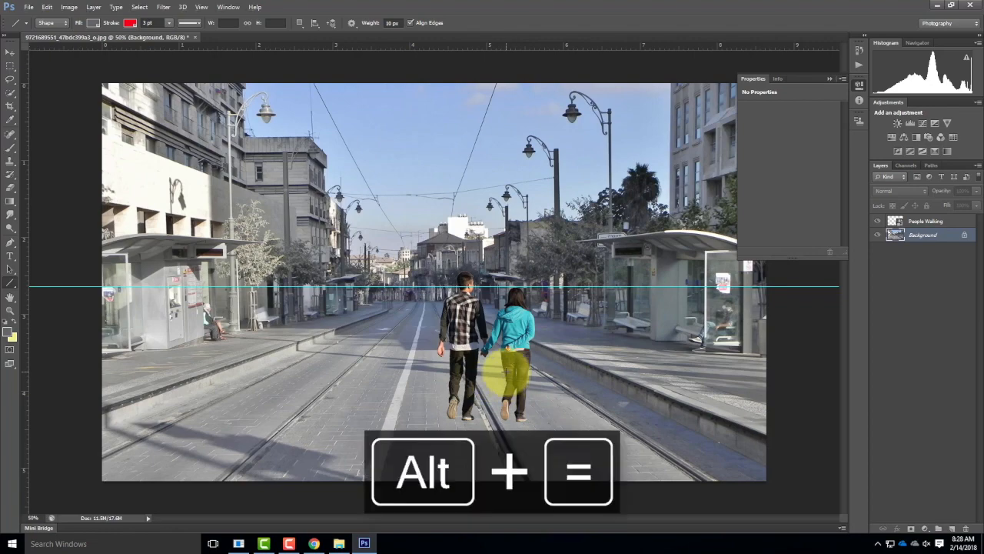
key(ctrl+equal)
key(ctrl+equal)
drag(582, 346, 567, 40)
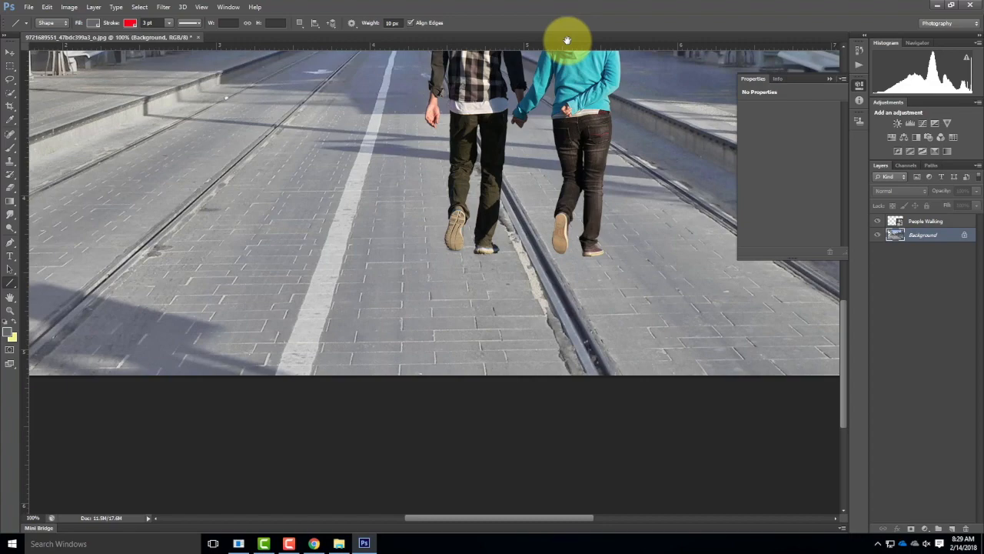
key(ctrl+equal)
key(ctrl+minus)
key(ctrl+minus)
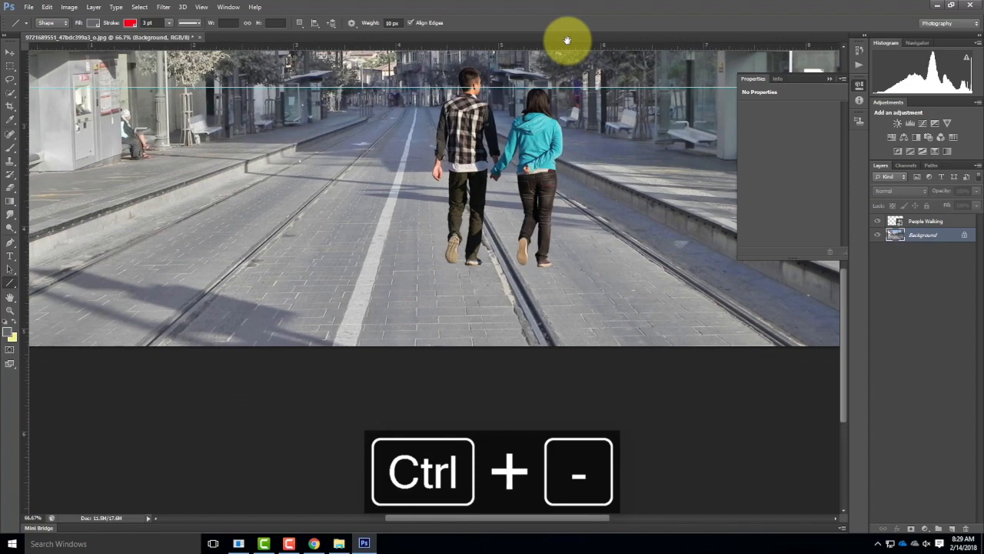
key(ctrl+minus)
key(ctrl+plus)
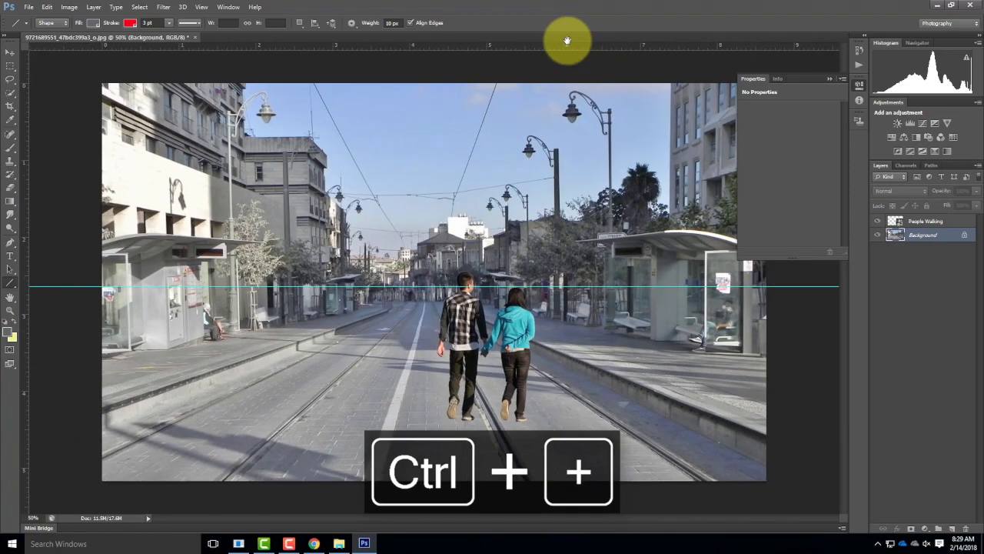
key(ctrl+0)
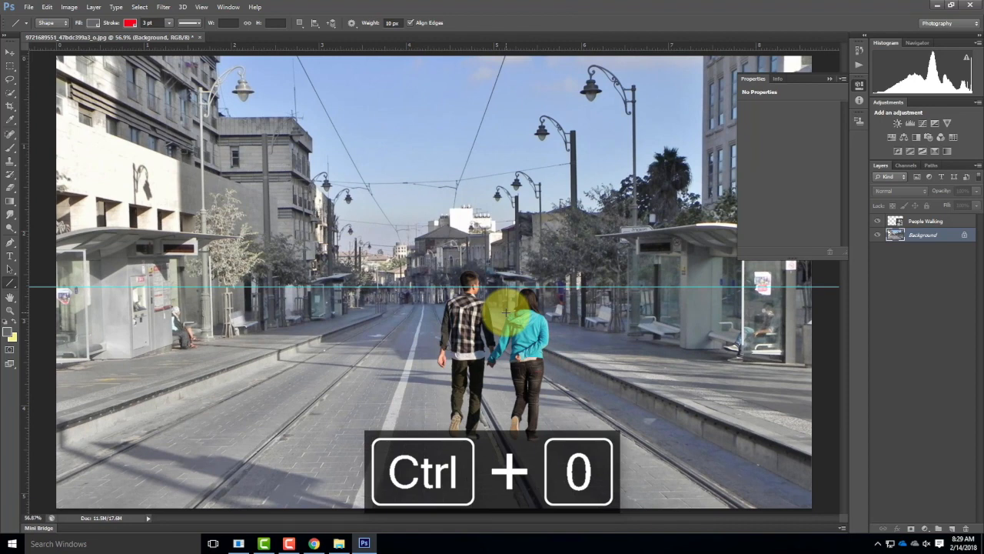
Step: Place the People-1-gray silhouette image from the Elements folder into the street photo
click(29, 7)
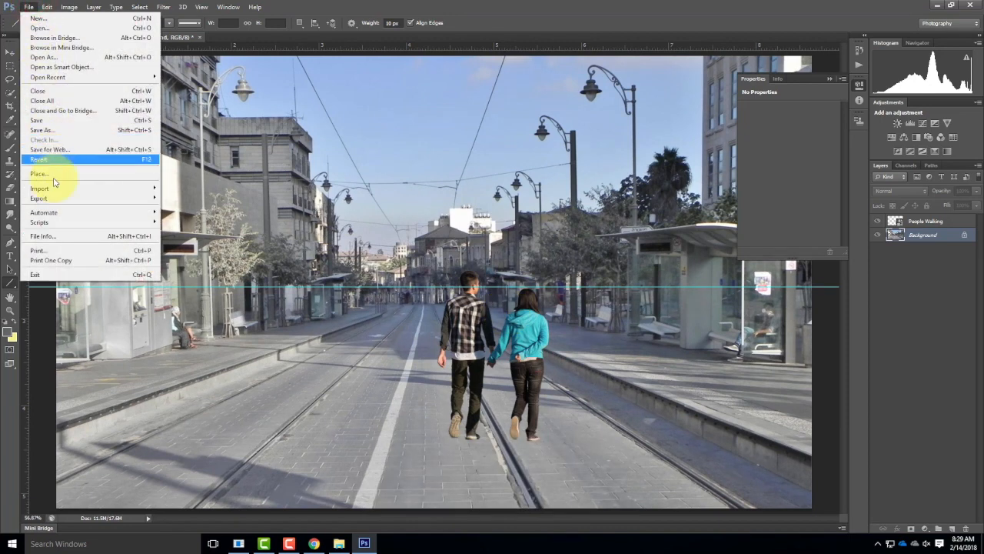
click(46, 175)
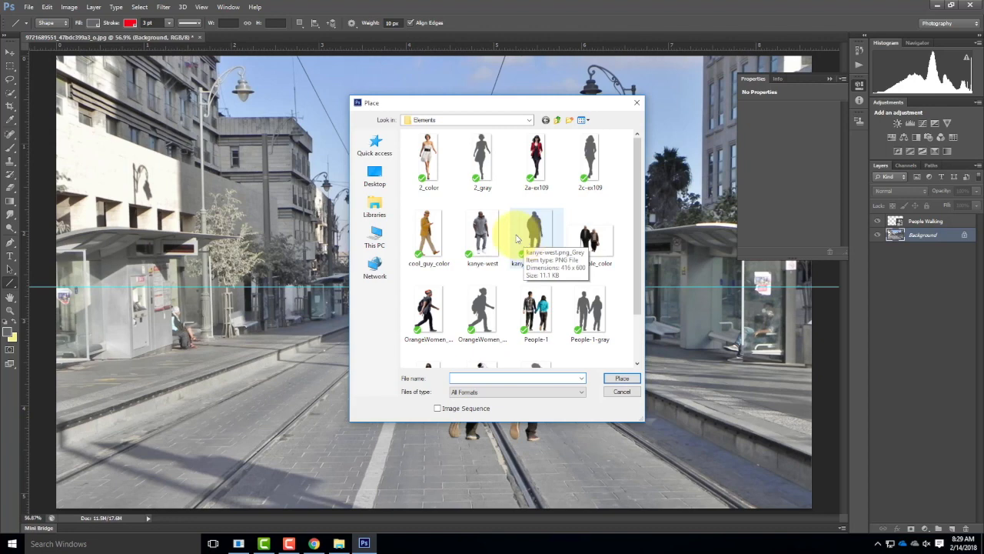
click(594, 314)
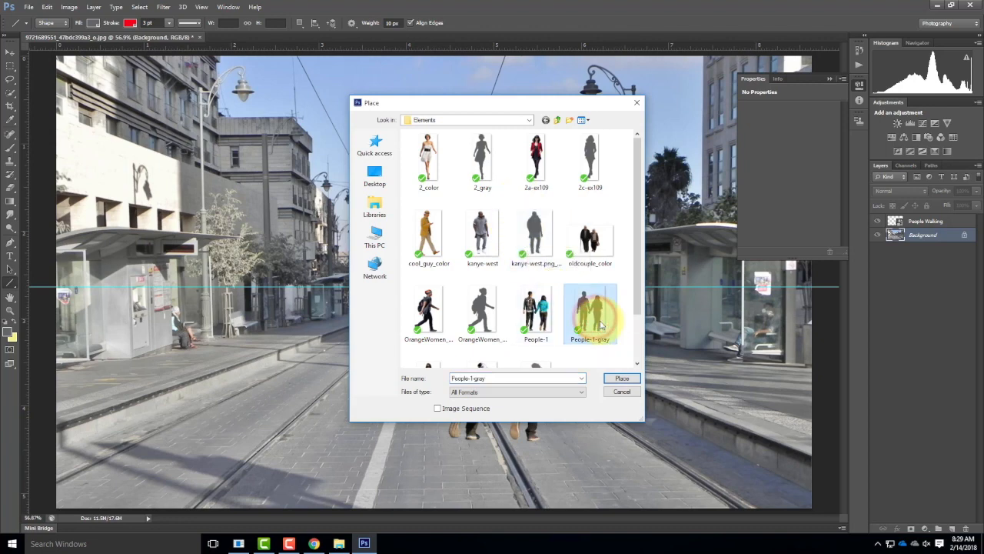
click(621, 378)
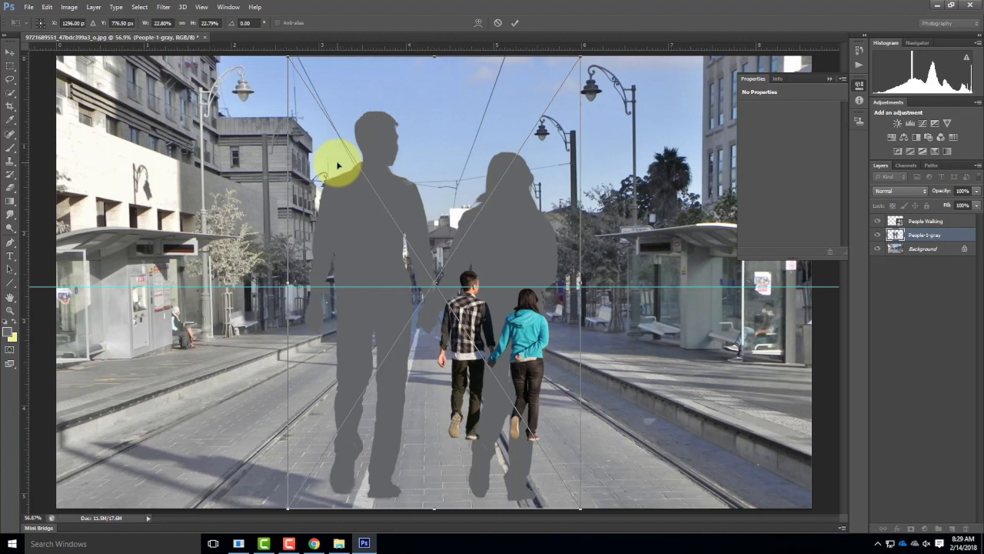
Step: Scale the gray silhouette to about 10%, align it exactly over the couple, commit it, and stack its layer above People Walking
drag(287, 56, 433, 293)
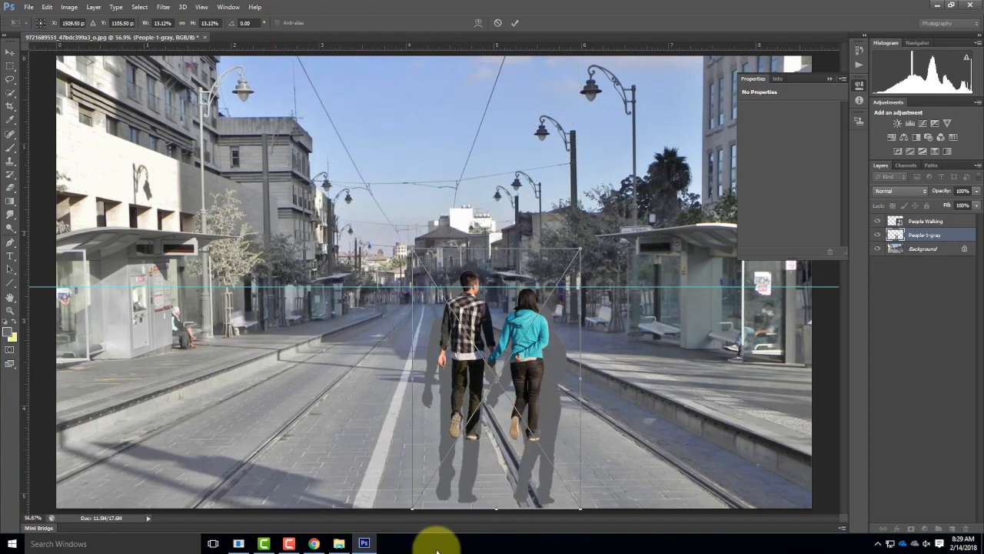
drag(412, 509, 452, 446)
mouse_move(500, 306)
mouse_down()
mouse_move(470, 308)
mouse_move(479, 299)
mouse_move(481, 306)
mouse_up()
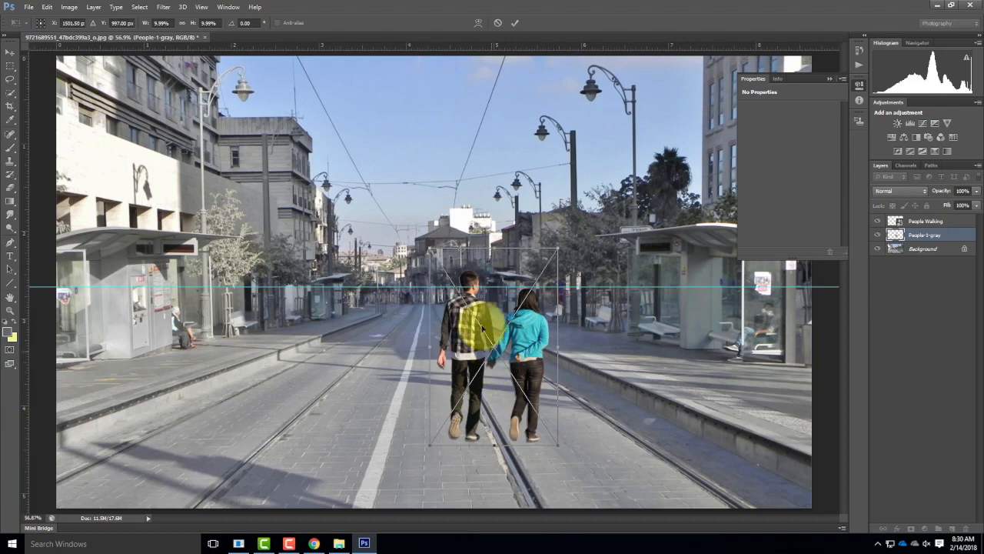
click(516, 22)
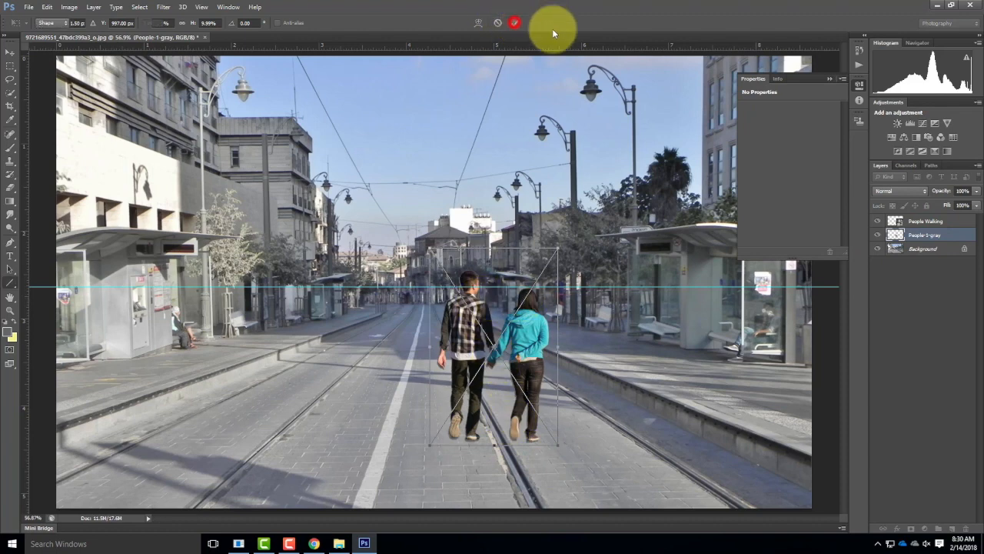
drag(933, 233, 940, 214)
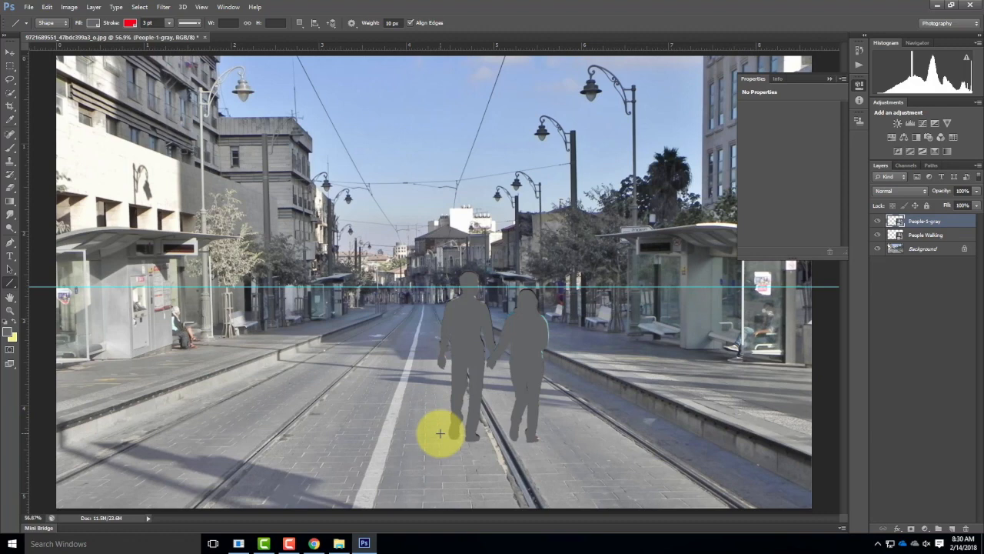
Step: Draw two red guide lines: a short one beside the right-hand bus shelter and a long one from its roof edge to the white line
click(10, 285)
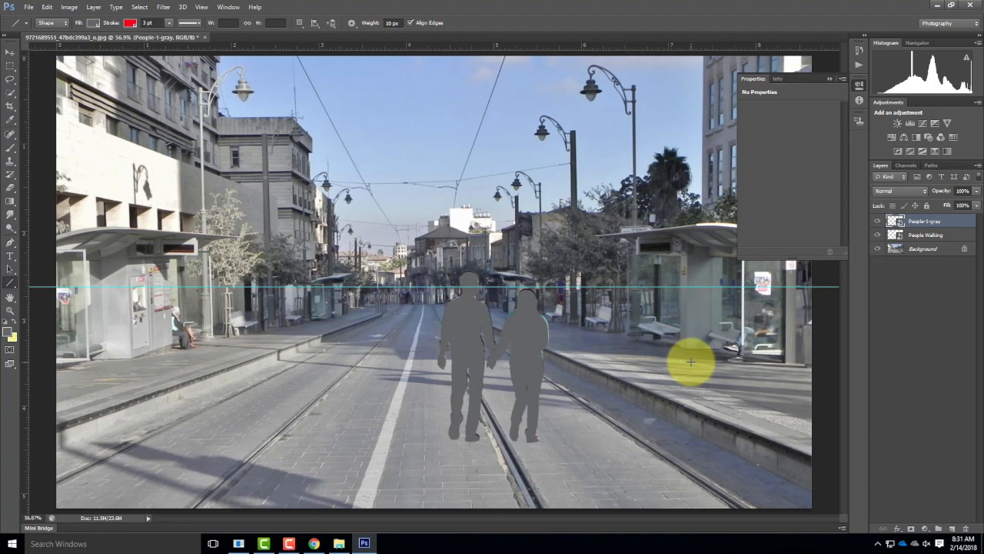
drag(690, 361, 746, 330)
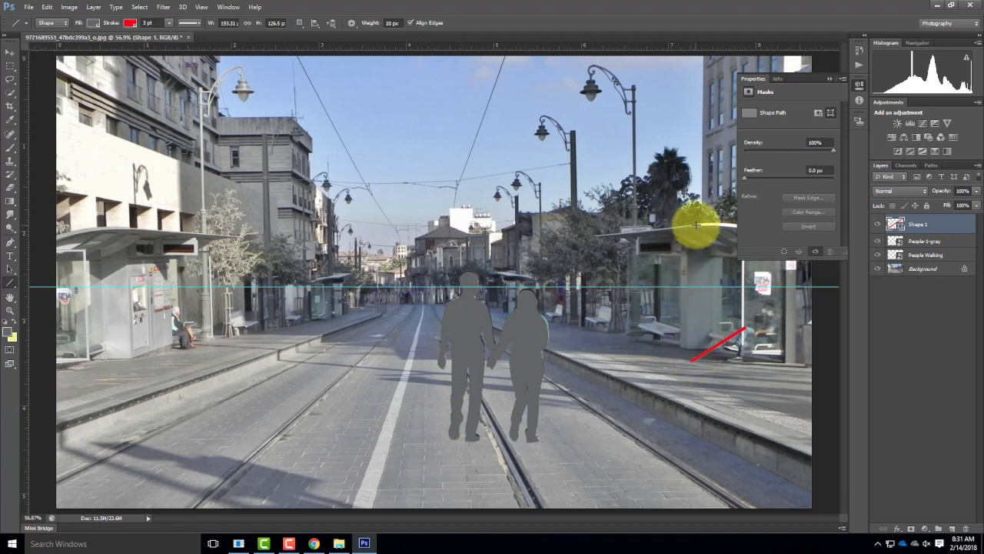
drag(697, 224, 402, 359)
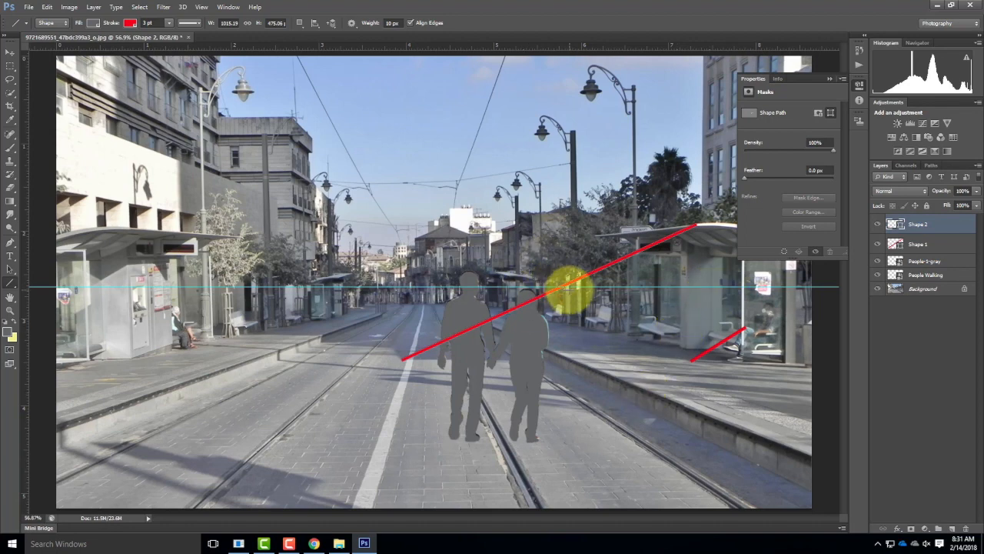
Step: Move the long red guide line toward the left kerb so it crosses the silhouette man's head at the horizon
click(927, 244)
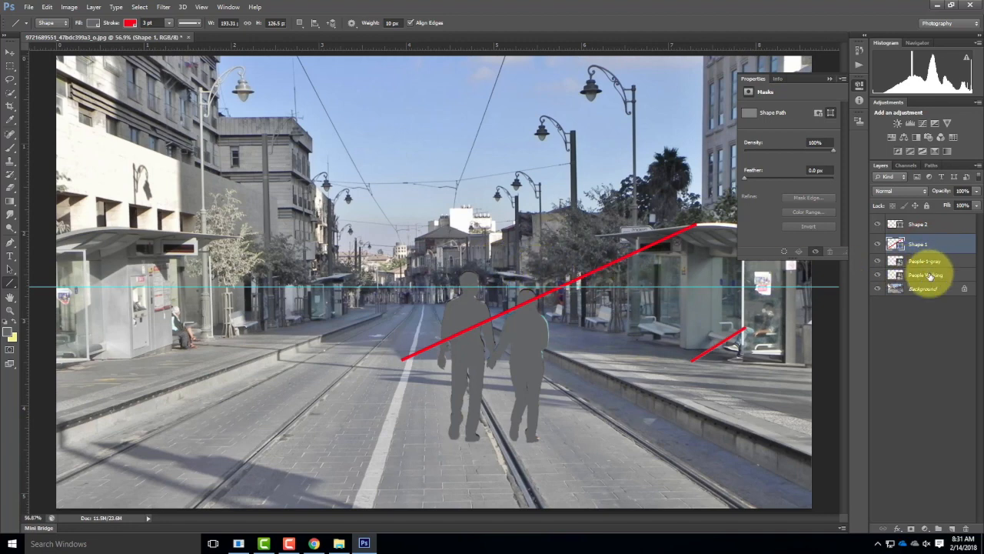
click(920, 228)
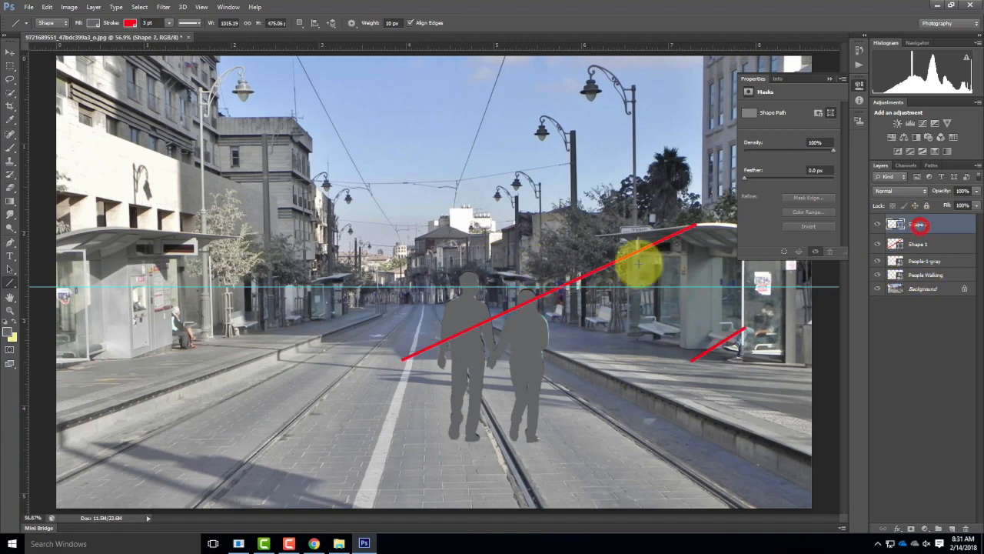
click(10, 53)
drag(597, 269, 467, 288)
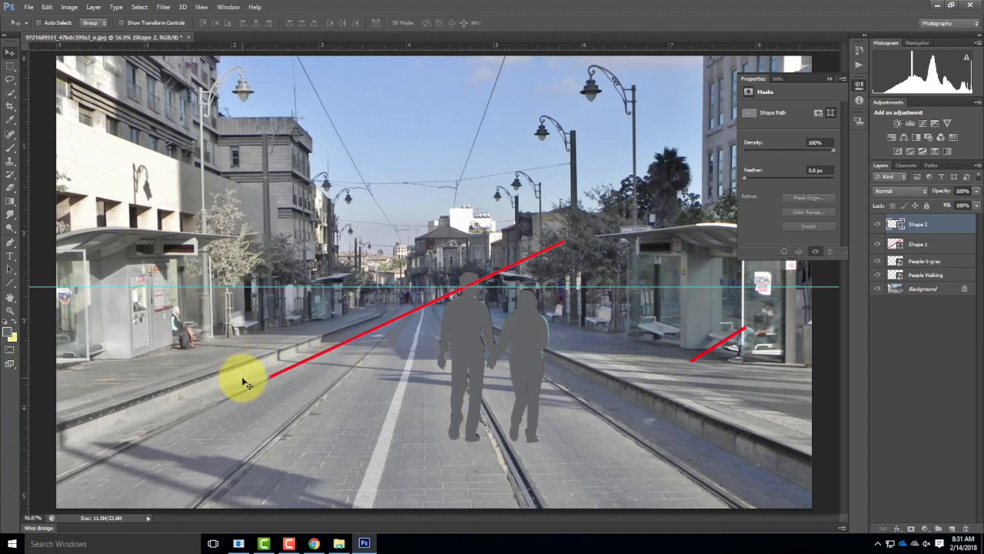
Step: Shift the People-1-gray and People Walking layers together slightly to the right, with the man standing over the tram rail
click(932, 261)
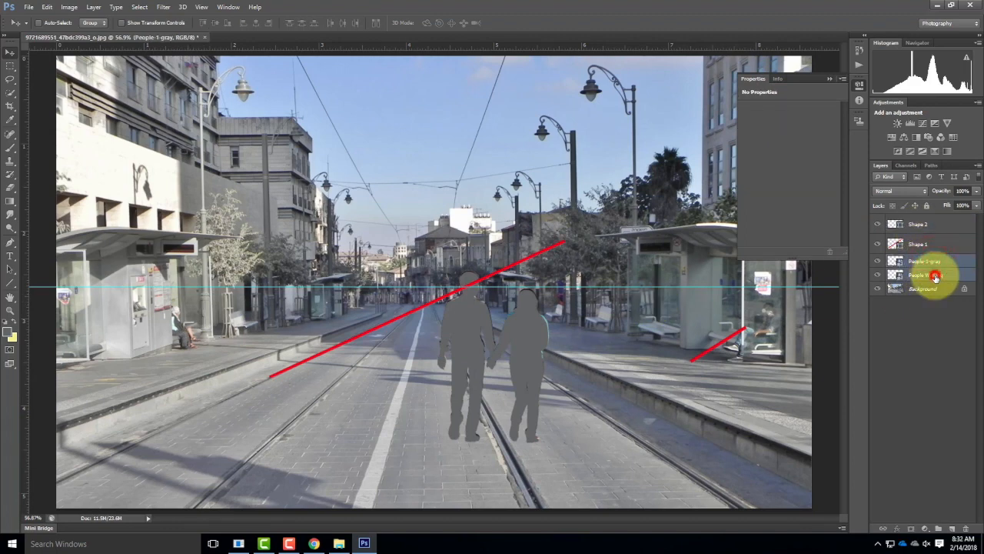
shift+click(935, 276)
drag(539, 329, 559, 332)
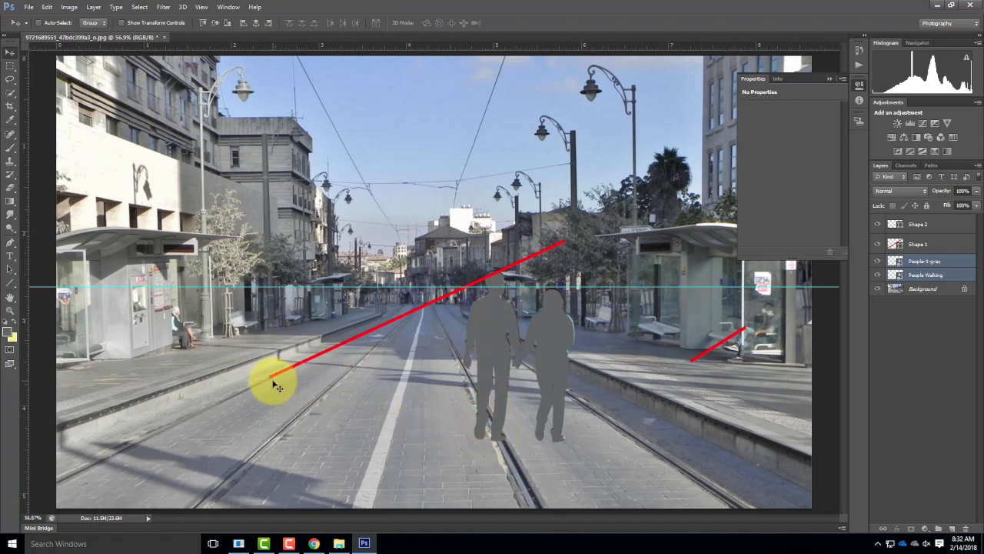
Step: Rename the People-1-gray layer as PW Shadow
click(926, 263)
double_click(929, 262)
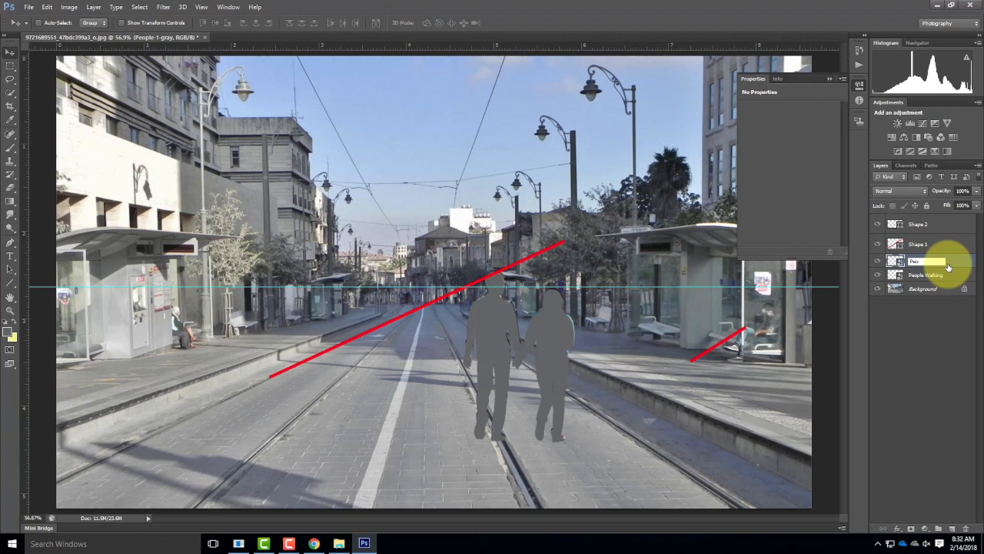
key(BackSpace)
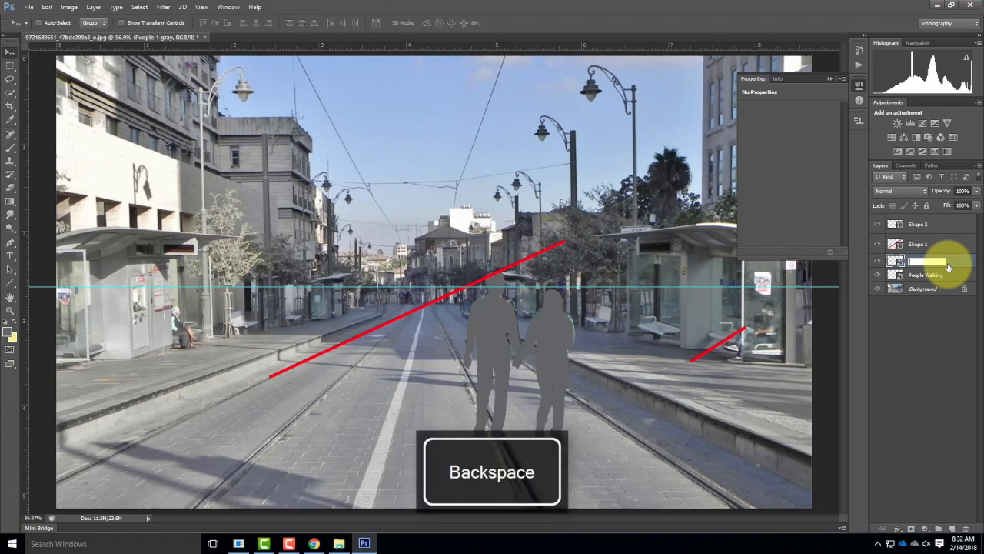
key(shift+BackSpace)
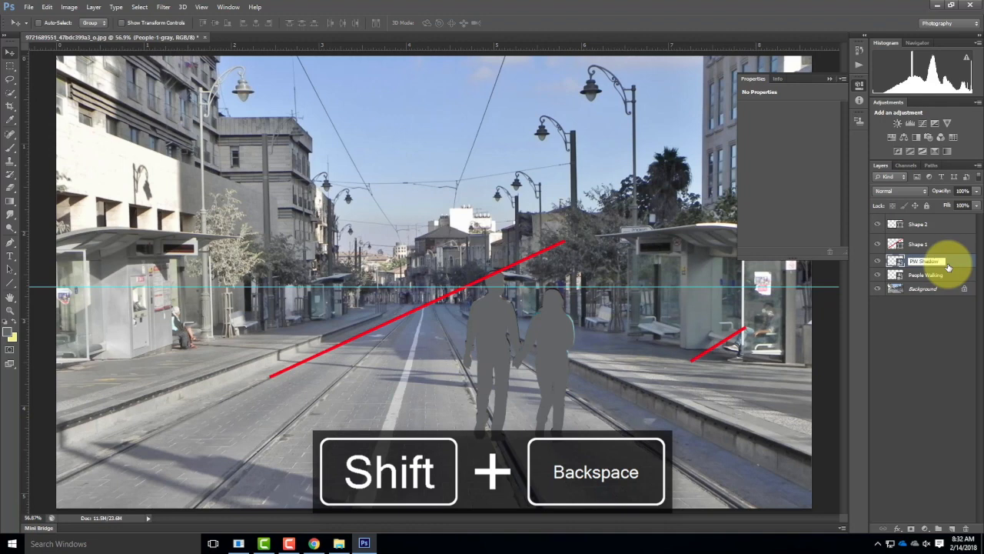
click(962, 359)
Step: Start distorting the PW Shadow silhouette by pulling both upper corners left so that it leans away from the couple
click(935, 261)
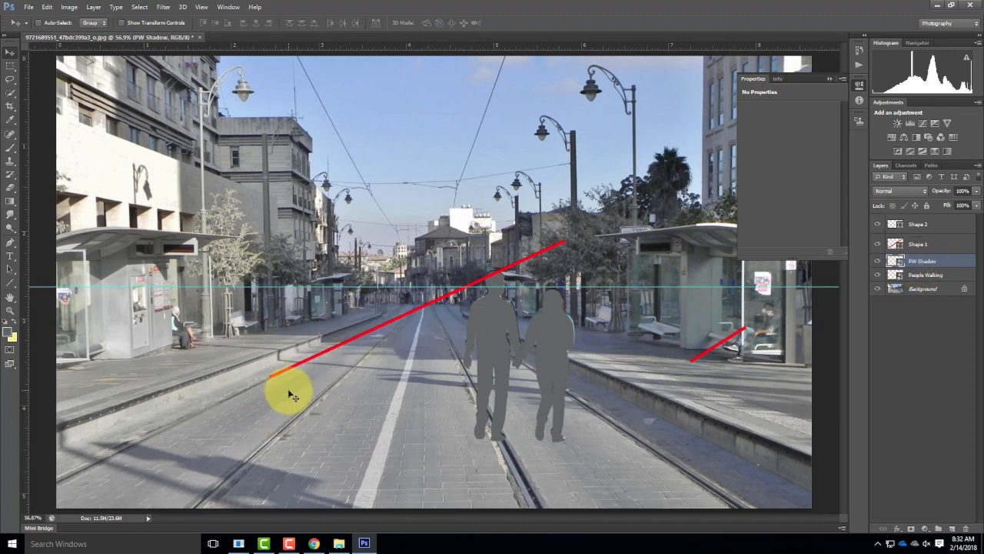
click(45, 7)
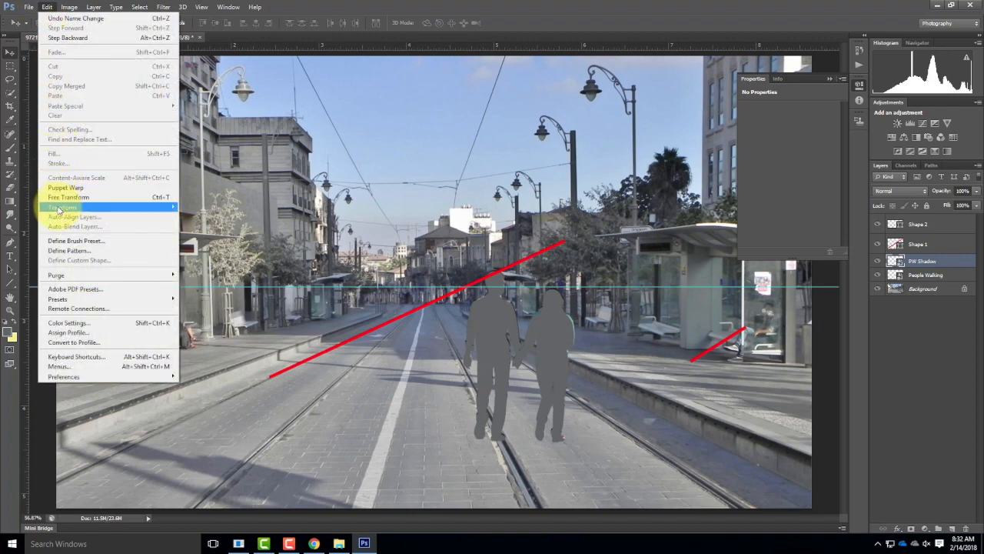
mouse_move(59, 208)
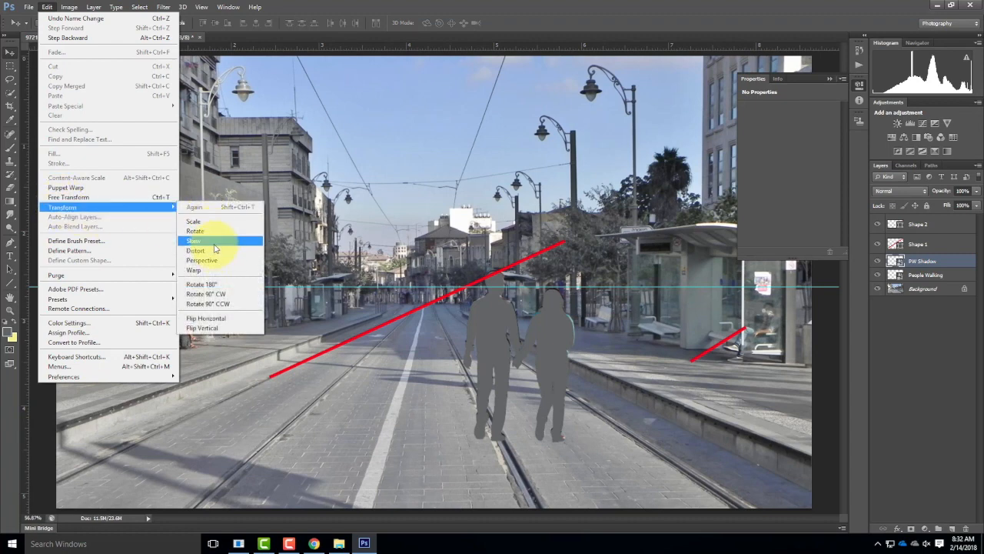
click(214, 244)
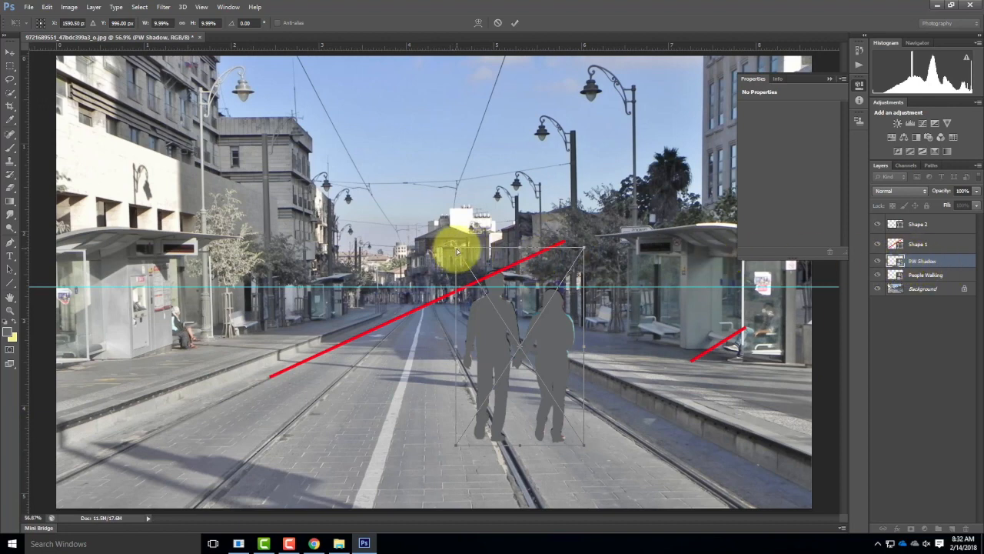
drag(457, 248, 374, 249)
drag(584, 248, 470, 245)
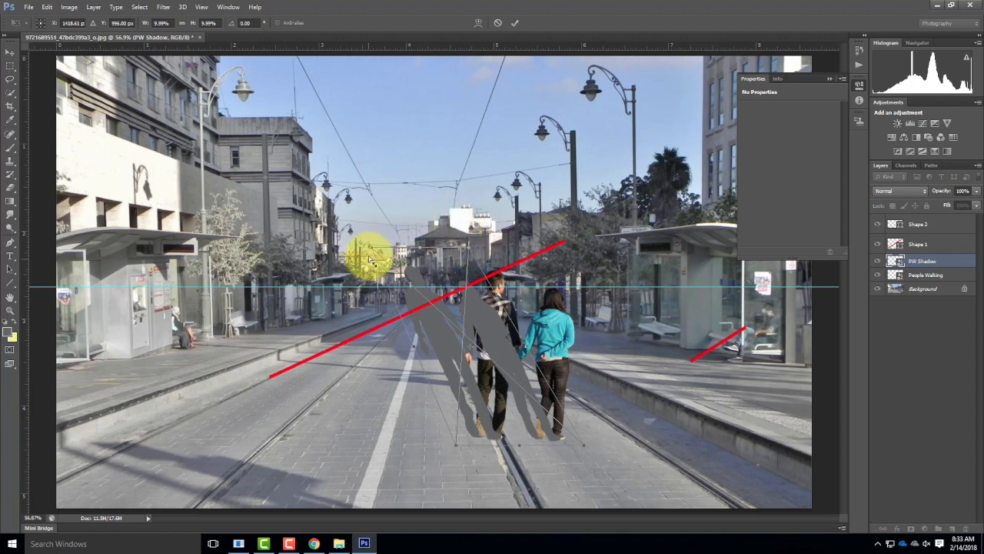
Step: Flatten the PW Shadow silhouette onto the road by bringing its upper corners down near the left kerb and the guide line's lower end
drag(371, 248, 468, 292)
drag(393, 296, 200, 367)
drag(328, 352, 262, 353)
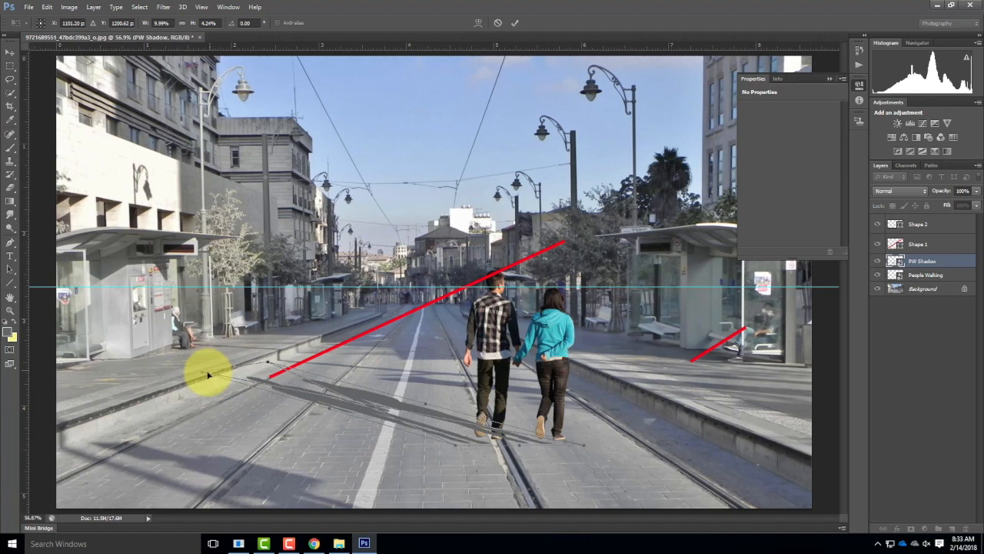
drag(200, 374, 303, 370)
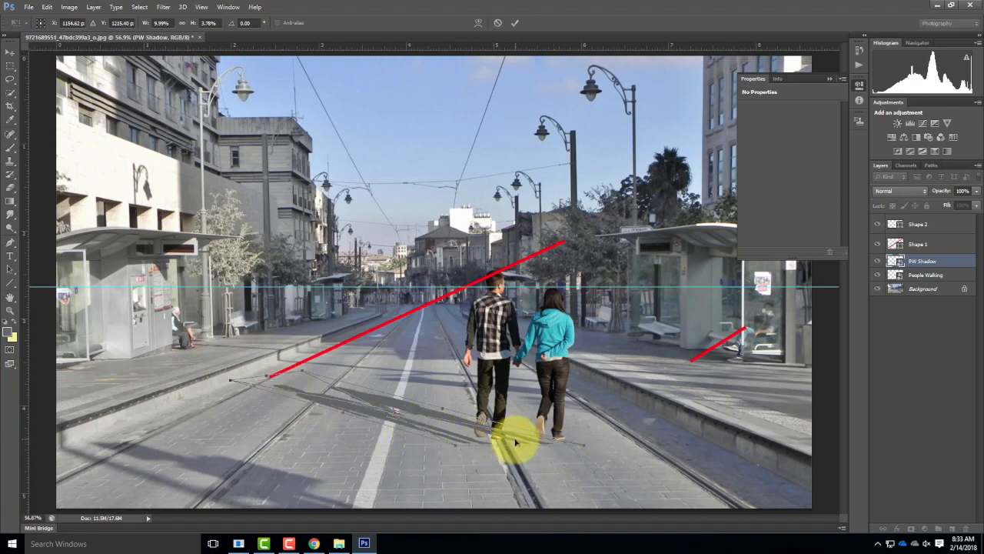
click(599, 419)
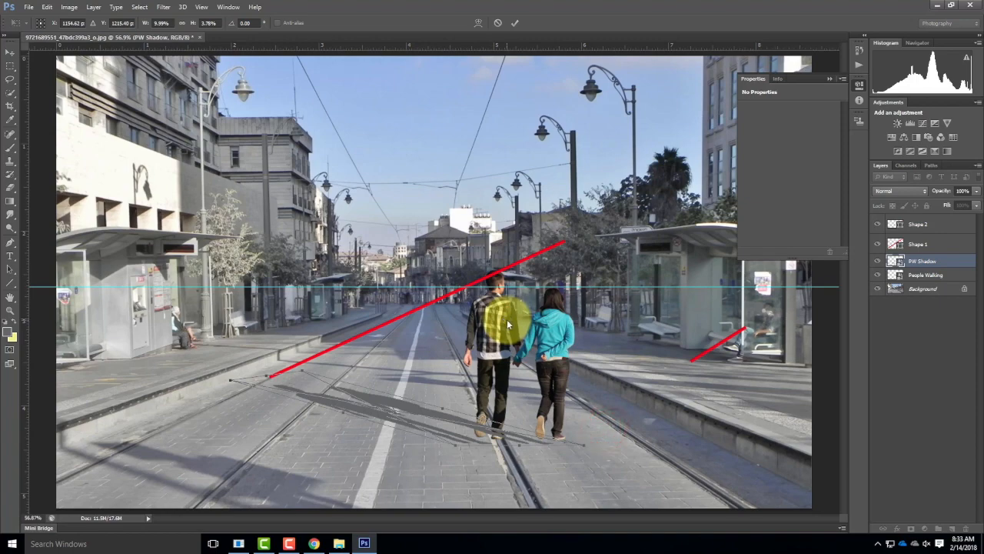
Step: Adjust the lower corners of the PW Shadow distortion up close so the shadow's feet meet the couple's shoes
key(ctrl+equal)
key(ctrl+equal)
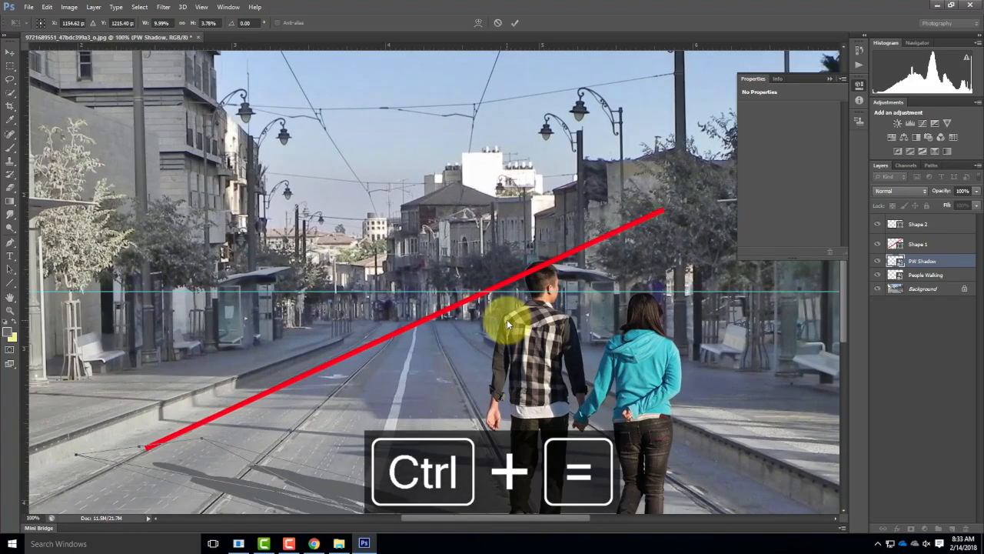
drag(656, 369, 505, 148)
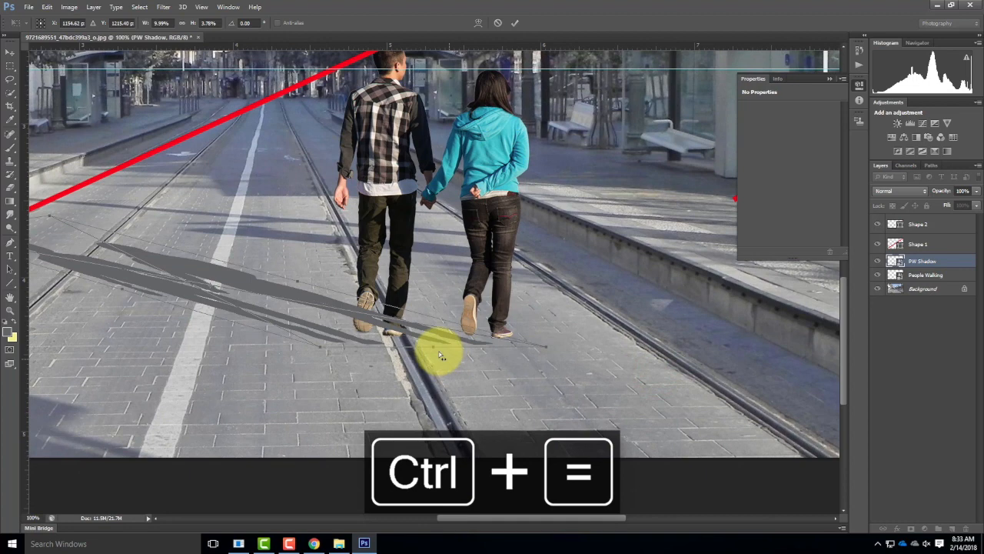
drag(548, 348, 574, 336)
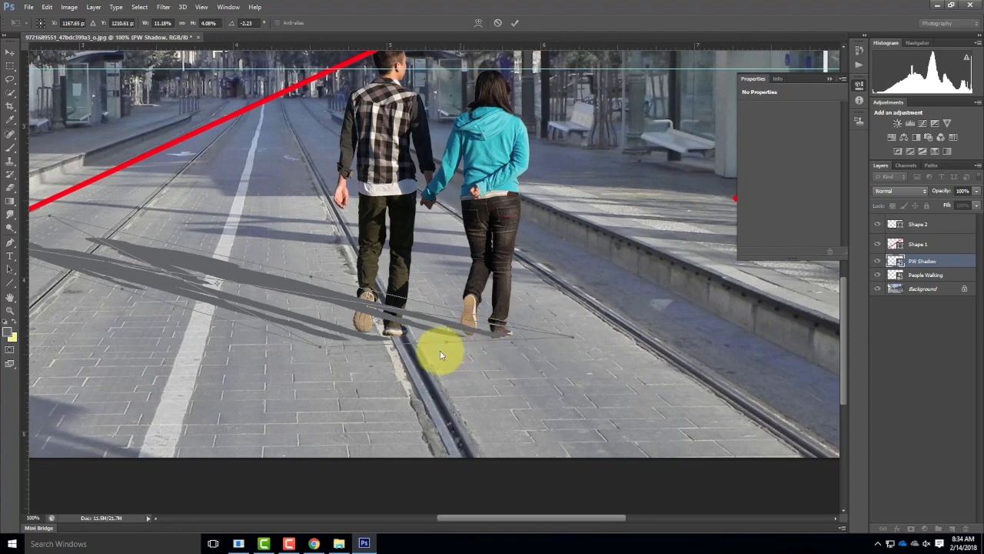
drag(320, 346, 346, 347)
mouse_move(345, 345)
mouse_down()
mouse_move(331, 333)
mouse_move(353, 345)
mouse_move(342, 336)
mouse_up()
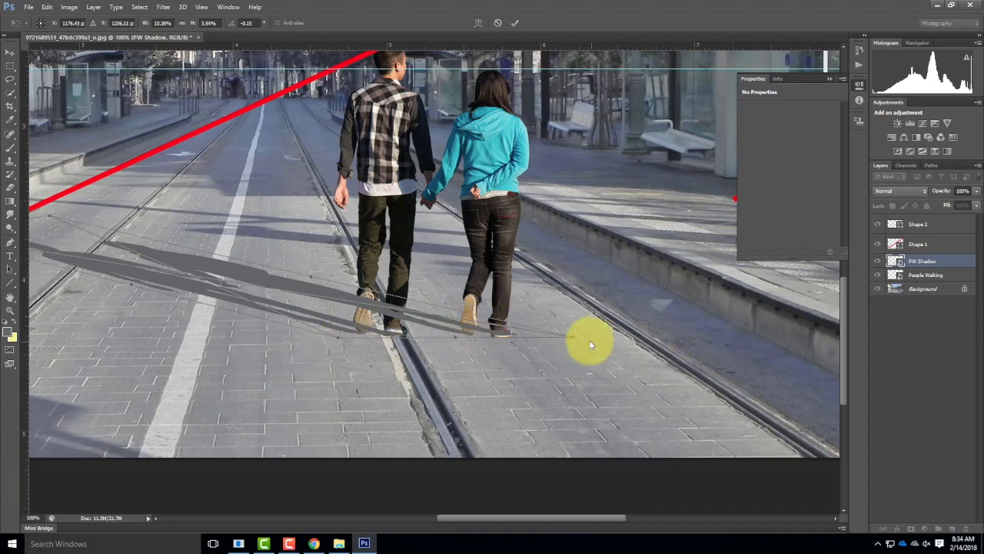
drag(571, 339, 557, 341)
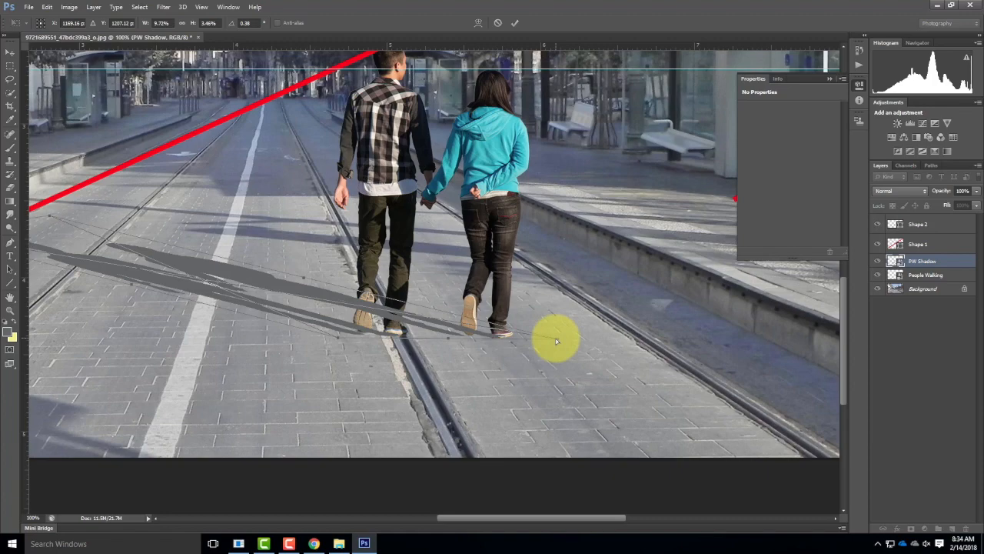
Step: Fine-tune the upper corners of the PW Shadow distortion near the left kerb to match the street's shadow direction, and apply the transform
drag(215, 204, 353, 223)
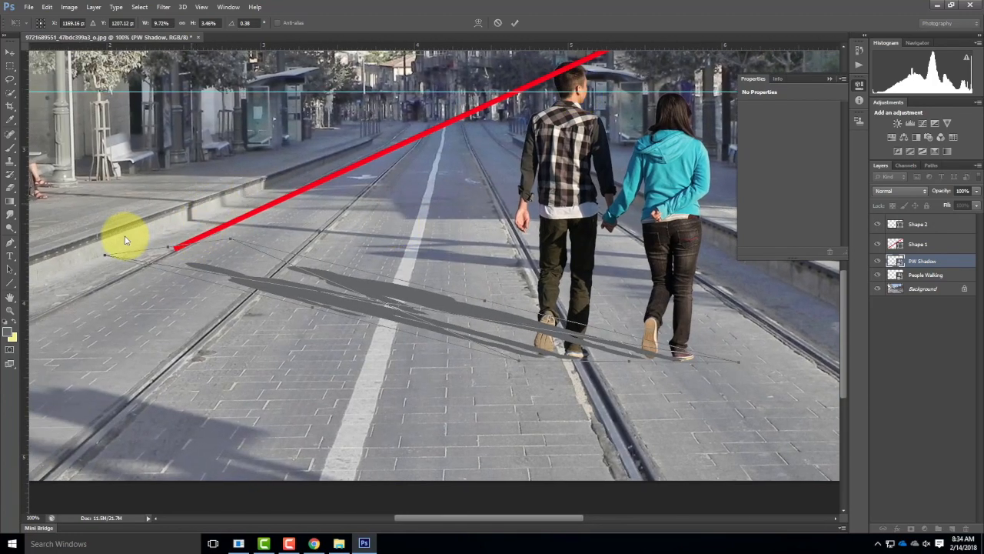
drag(104, 254, 66, 230)
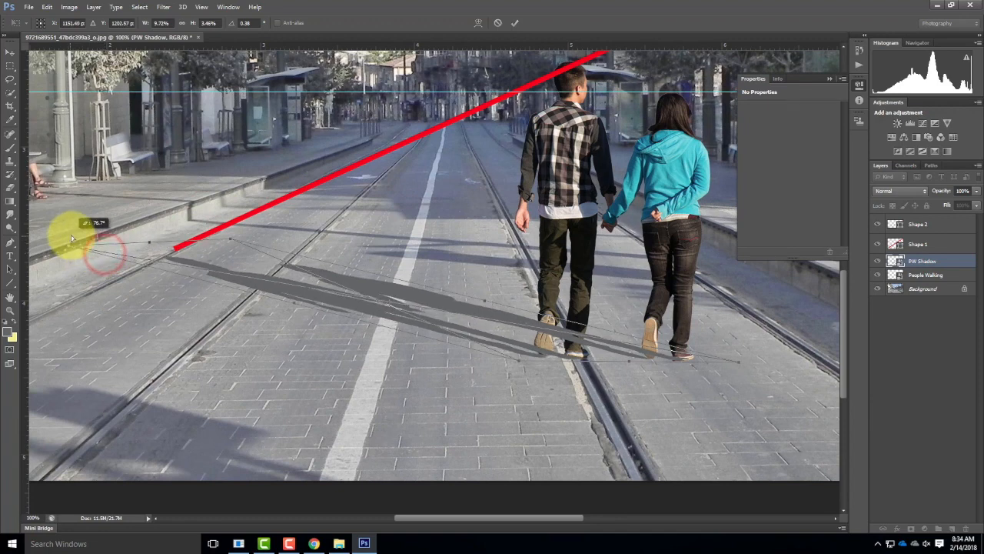
drag(231, 237, 187, 238)
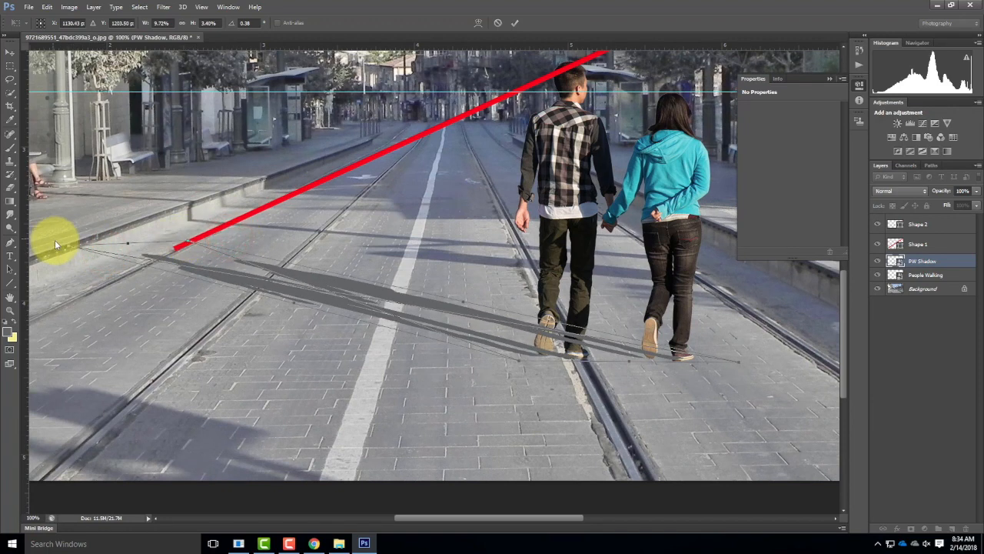
drag(68, 250, 116, 256)
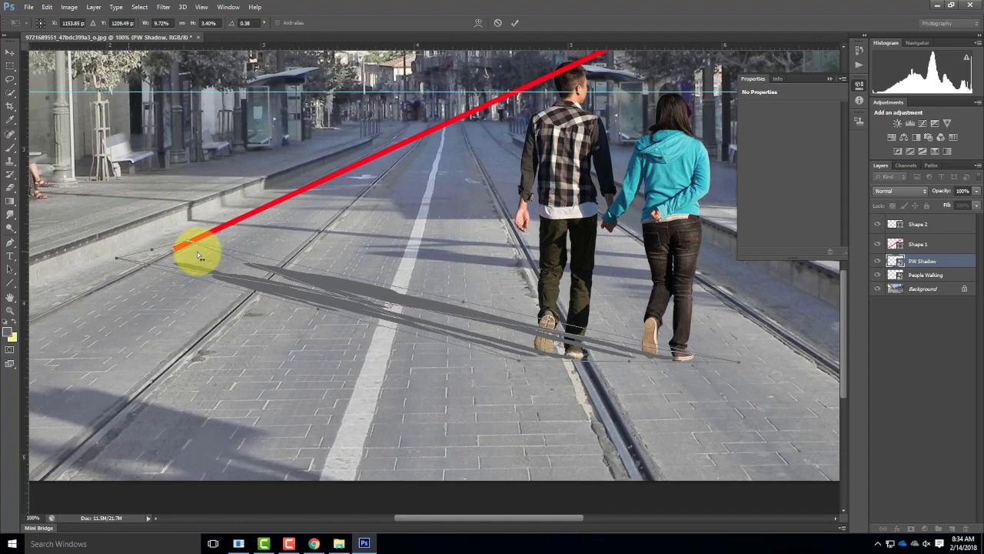
drag(186, 238, 83, 249)
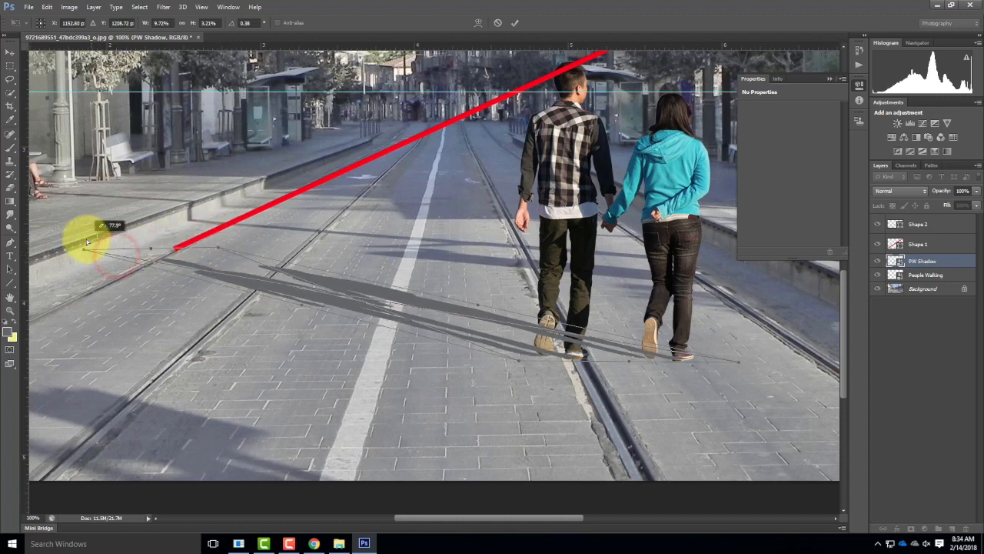
drag(218, 249, 256, 246)
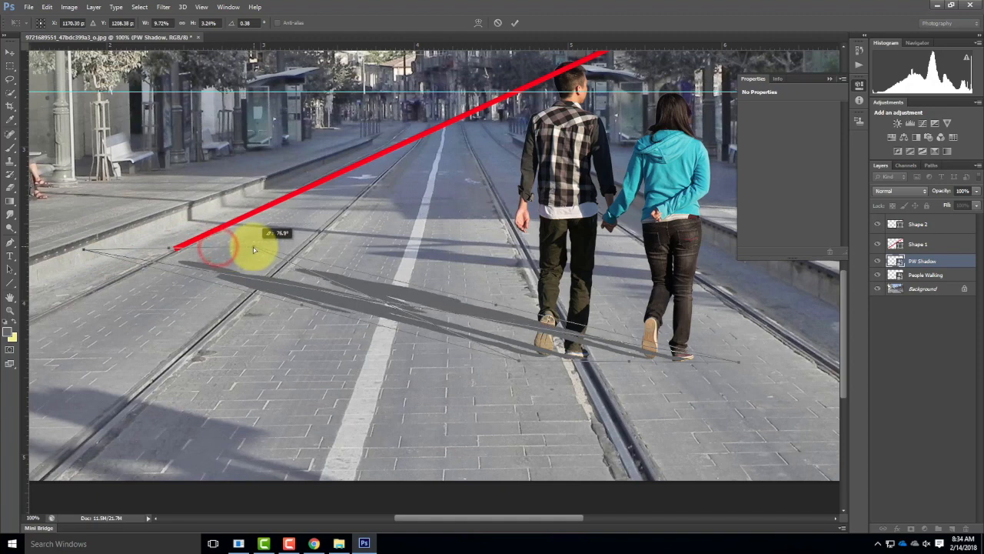
drag(84, 249, 118, 250)
drag(117, 246, 95, 241)
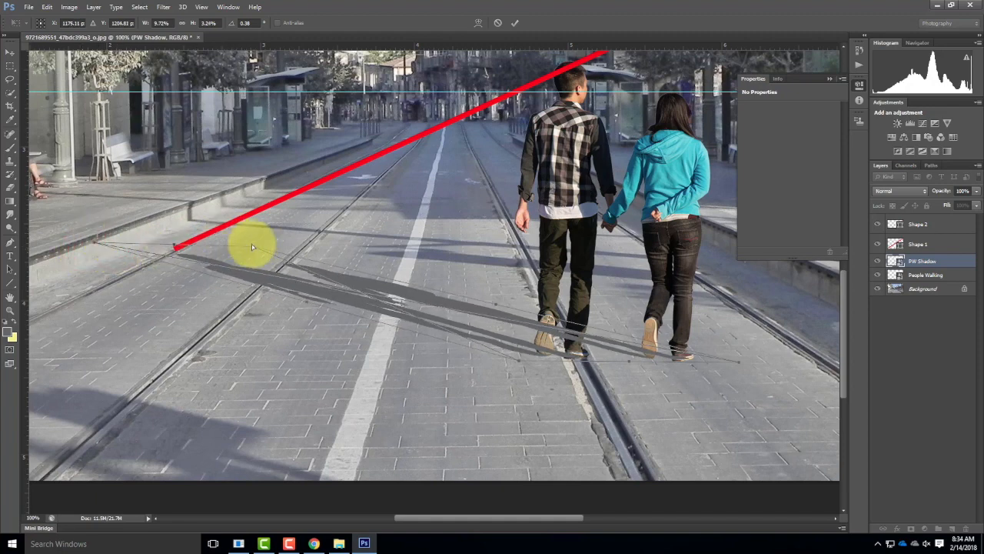
drag(254, 249, 234, 250)
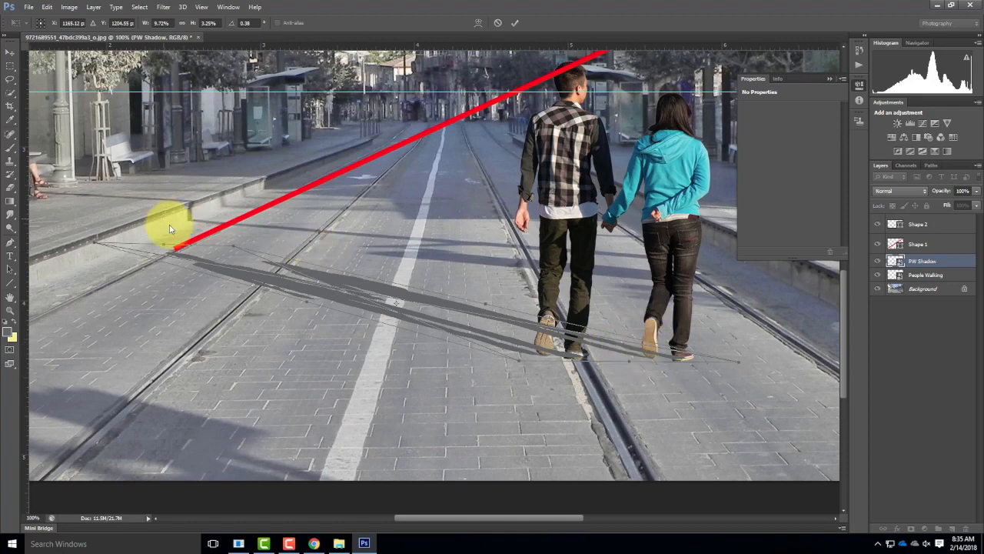
click(516, 26)
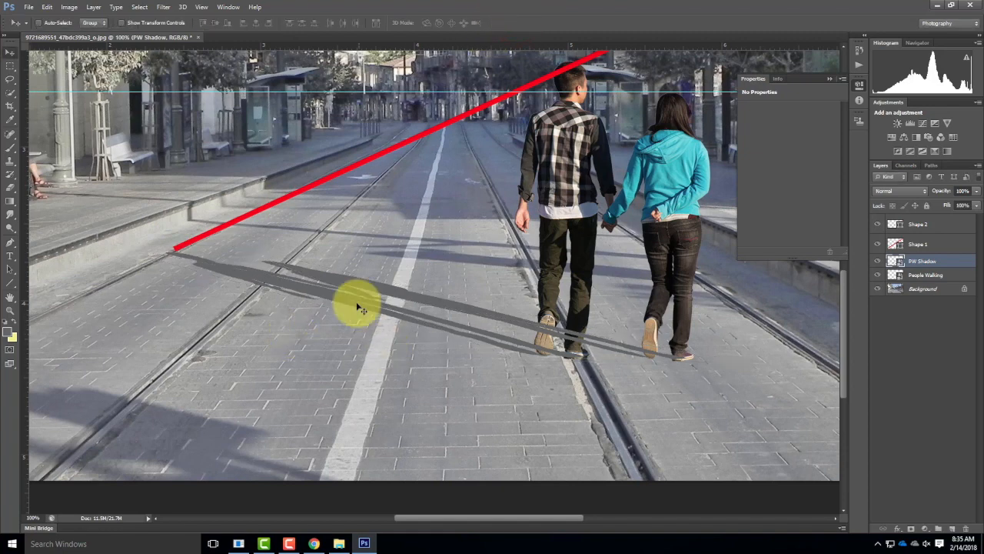
Step: Hide the Shape 1 and Shape 2 guide line layers and delete both
click(878, 246)
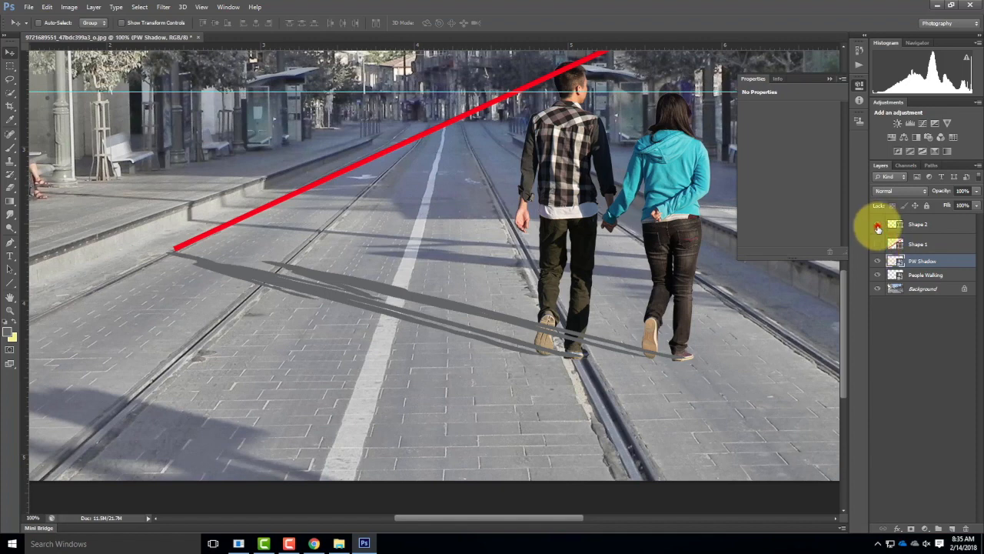
click(878, 225)
click(921, 223)
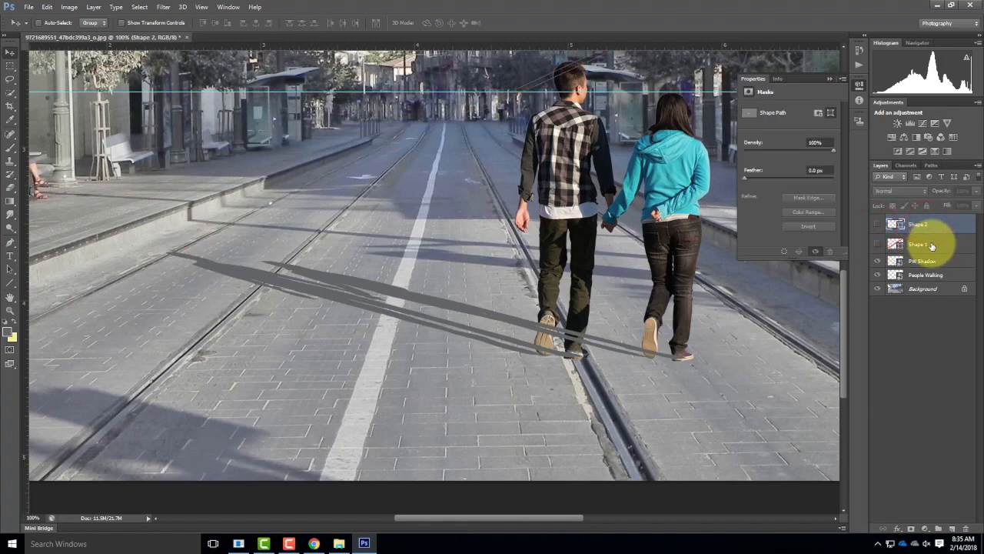
shift+click(931, 245)
click(968, 529)
click(470, 201)
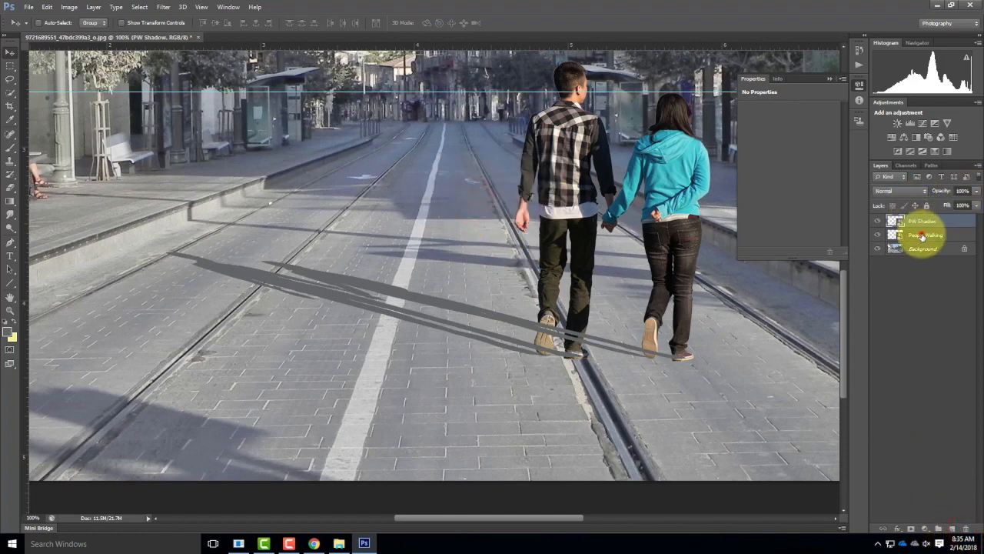
Step: Move the People Walking layer above PW Shadow in the layer stack so the couple covers the shadow
click(923, 235)
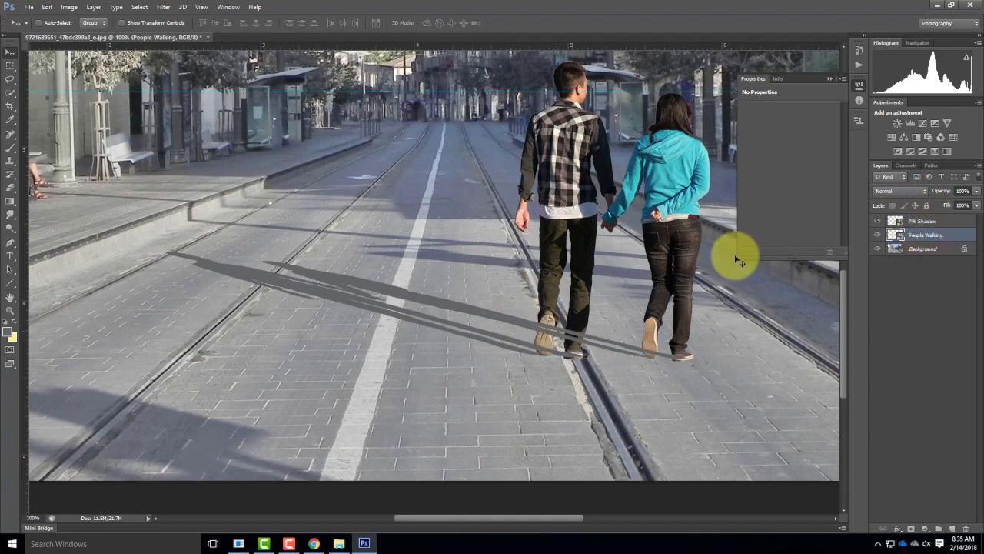
click(929, 235)
mouse_move(929, 235)
mouse_down()
mouse_move(929, 214)
mouse_move(928, 222)
mouse_up()
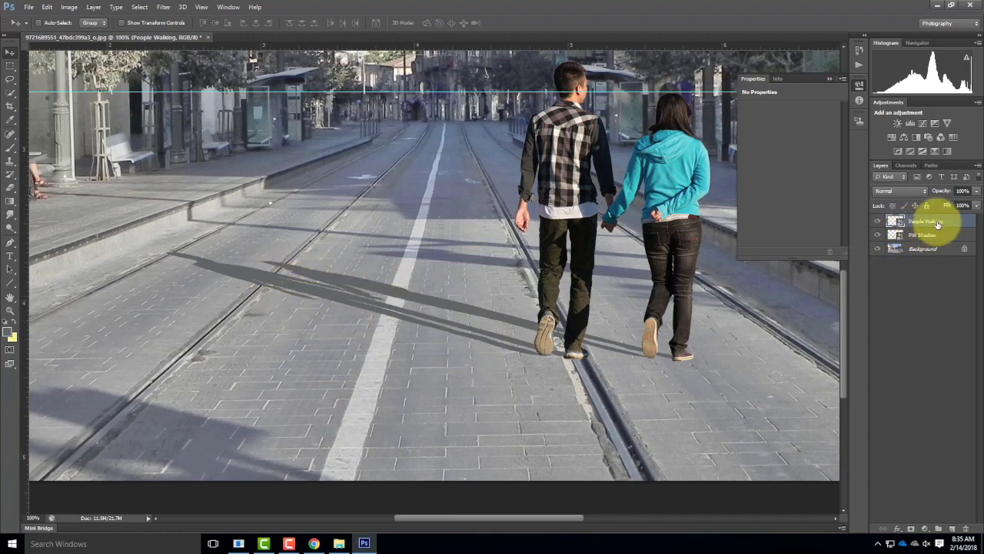
Step: Set the PW Shadow layer's blend mode to Multiply and its opacity to 55%
click(912, 191)
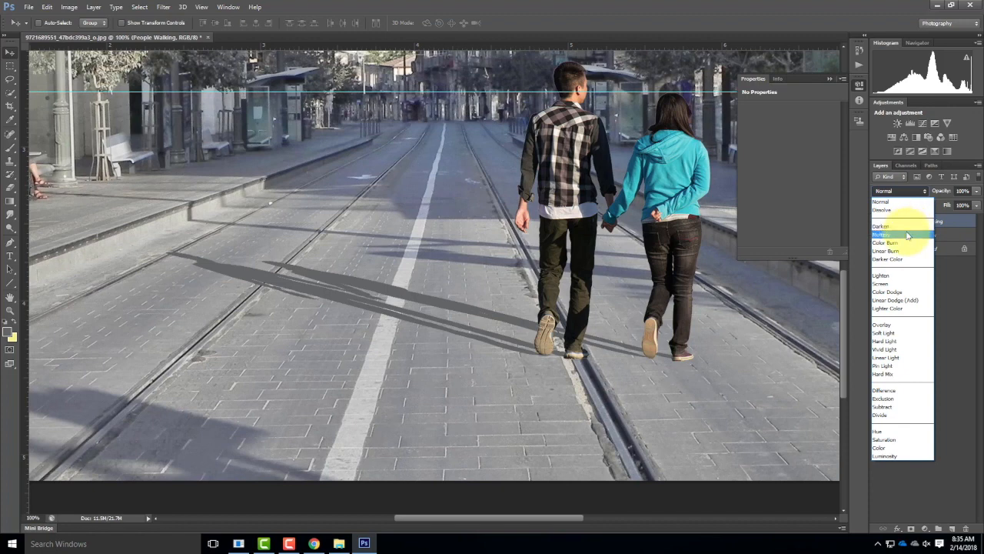
click(969, 308)
click(928, 235)
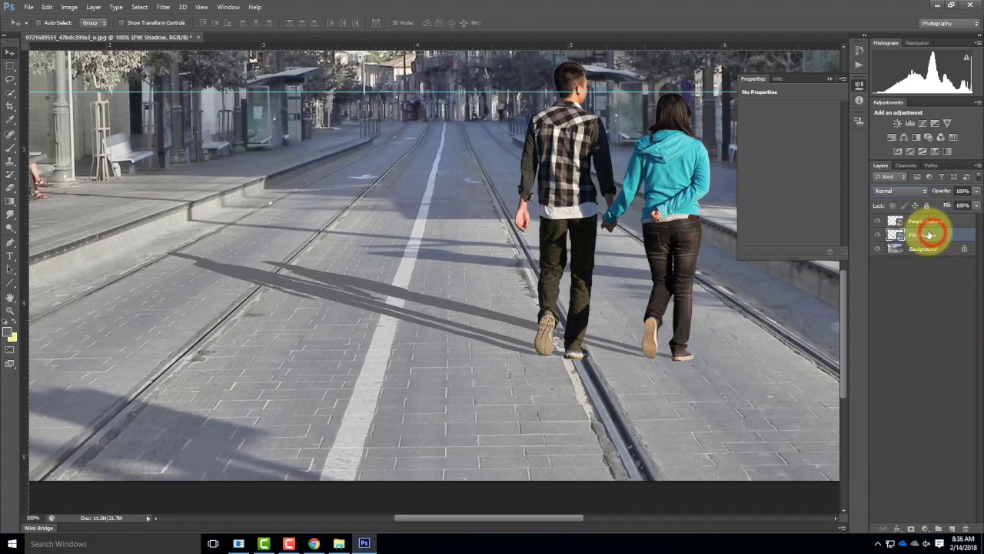
click(912, 190)
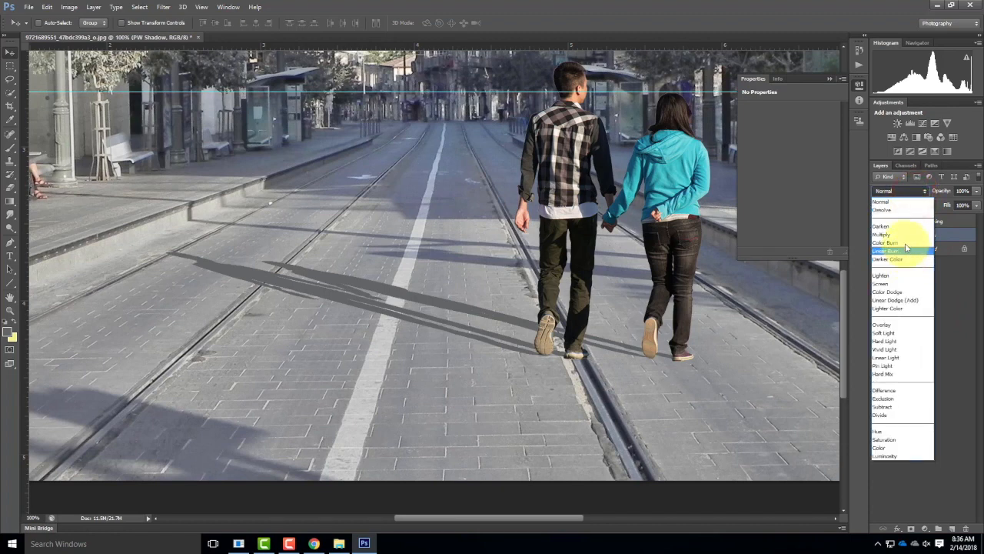
click(886, 235)
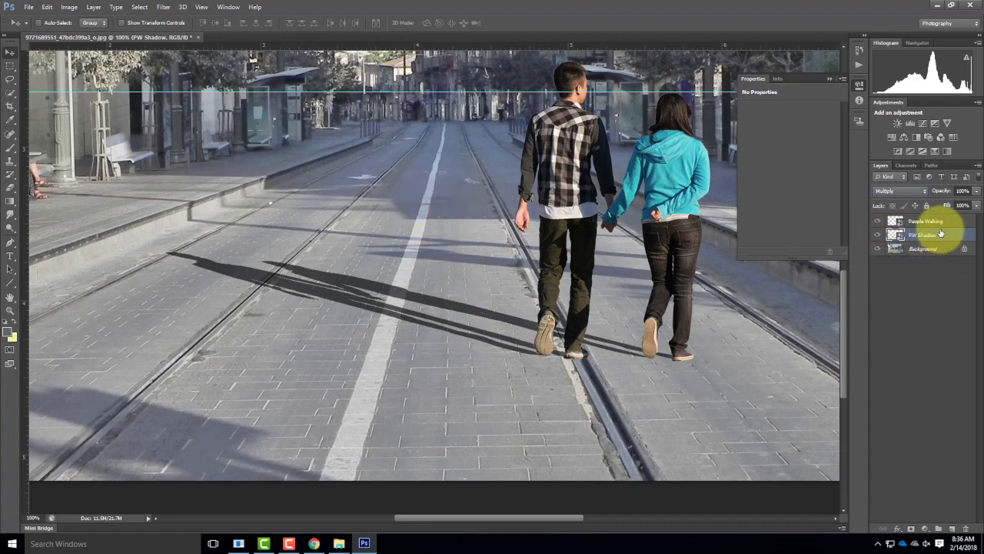
click(976, 195)
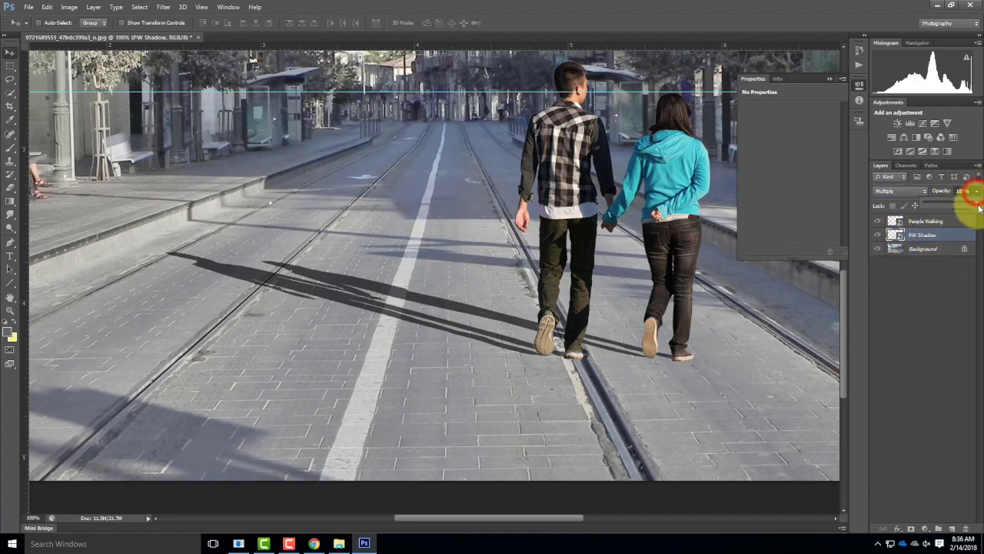
drag(976, 203, 952, 205)
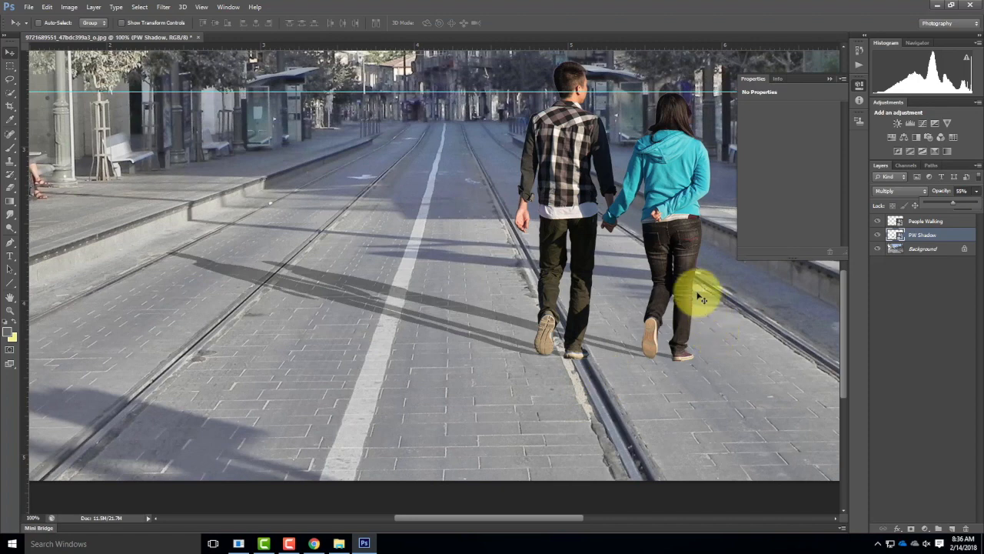
Step: Add a Color Balance adjustment layer above PW Shadow and try out its midtone yellow-blue shift, ending at -7
click(93, 7)
mouse_move(105, 98)
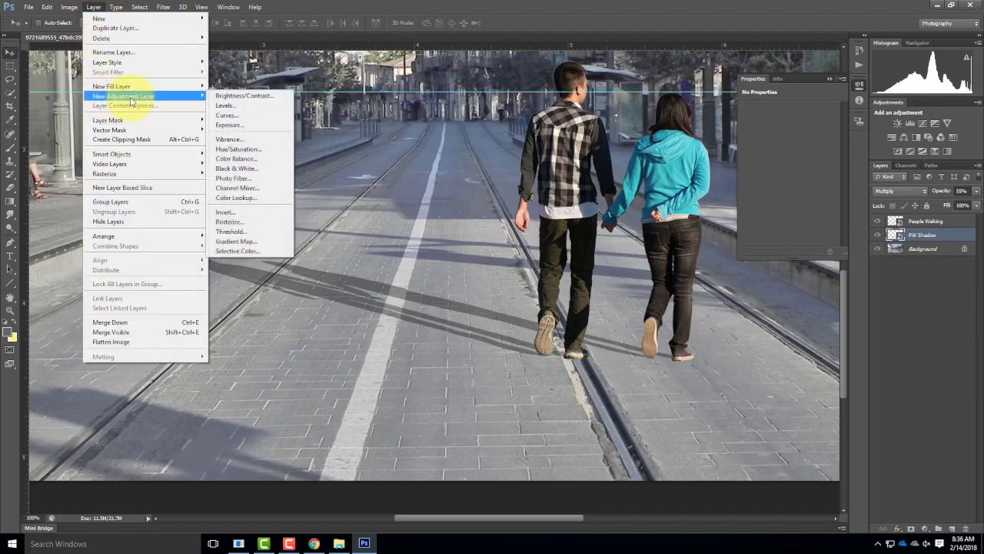
click(261, 160)
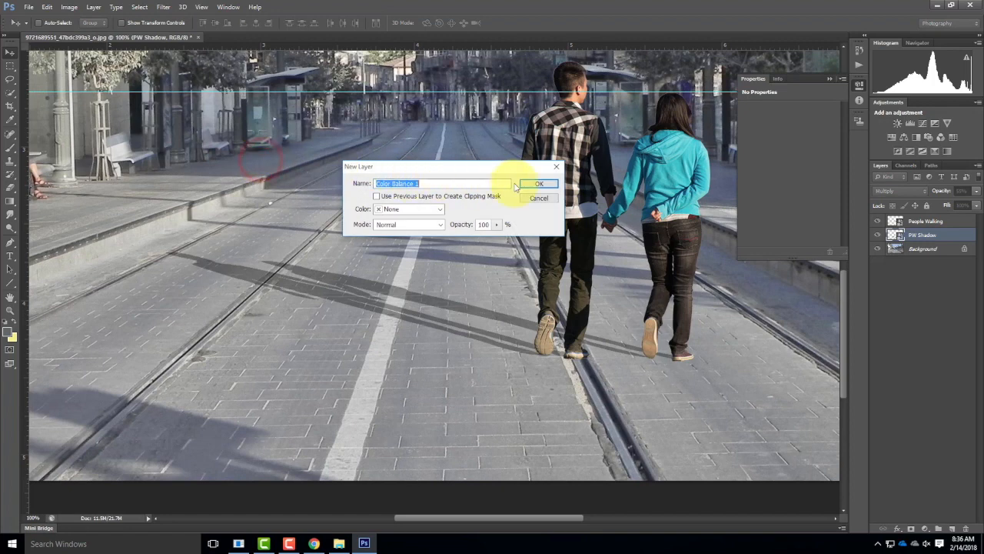
click(542, 185)
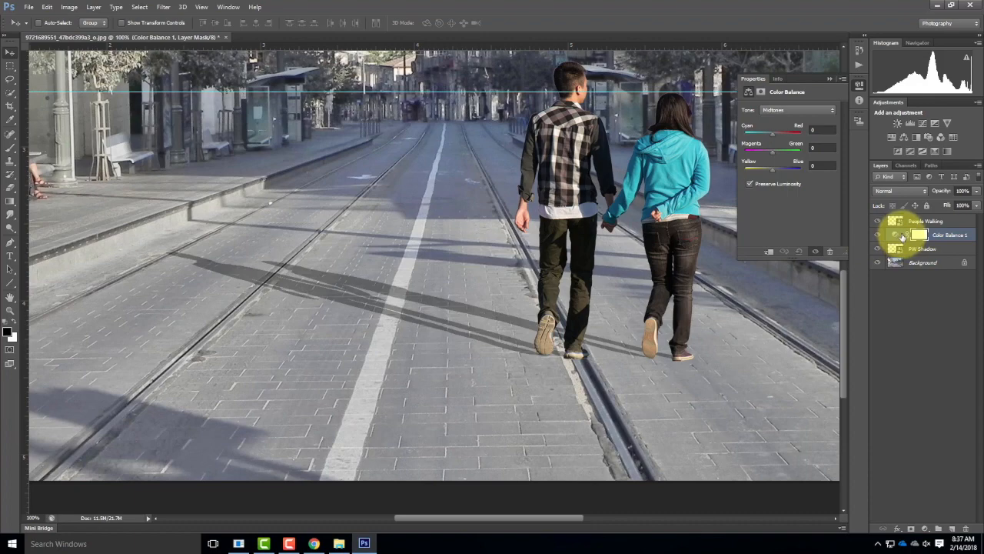
drag(771, 167, 800, 172)
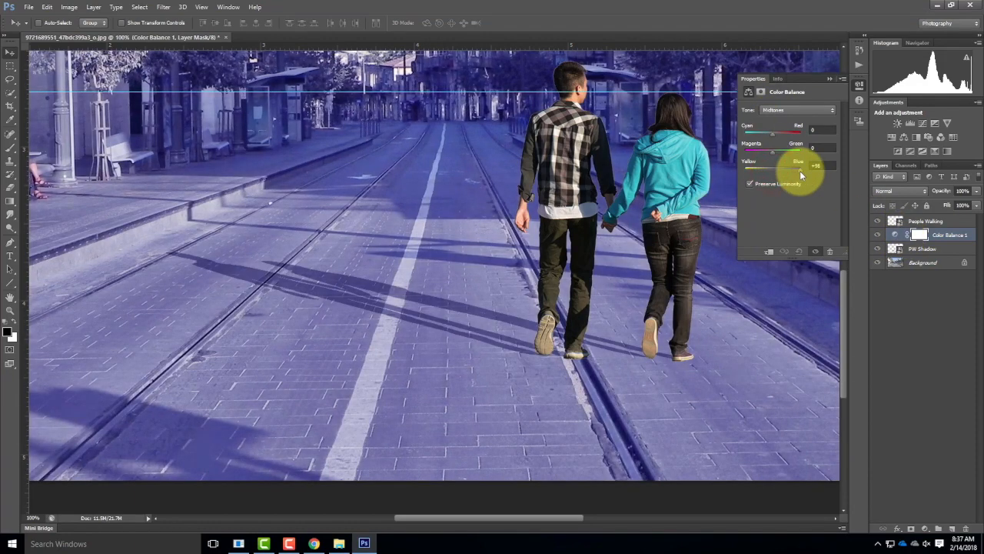
drag(800, 174, 773, 173)
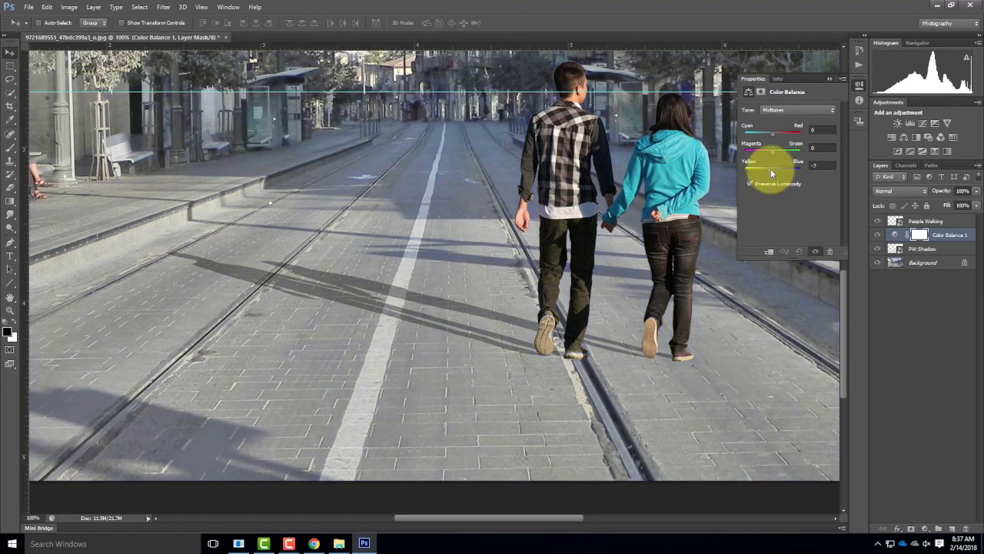
Step: Clip the Color Balance adjustment to the PW Shadow layer so that it affects only the shadow
click(919, 250)
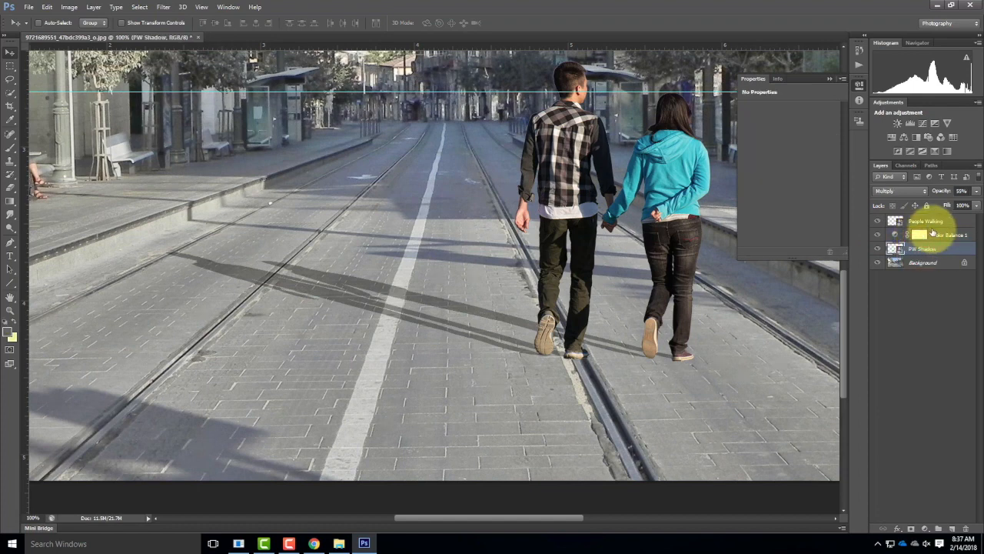
click(933, 233)
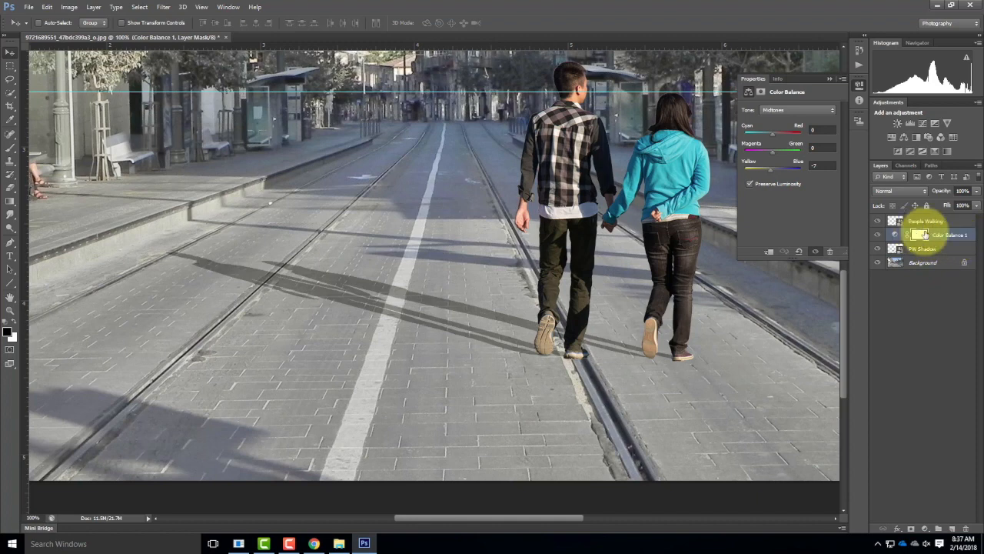
key(ctrl+alt+g)
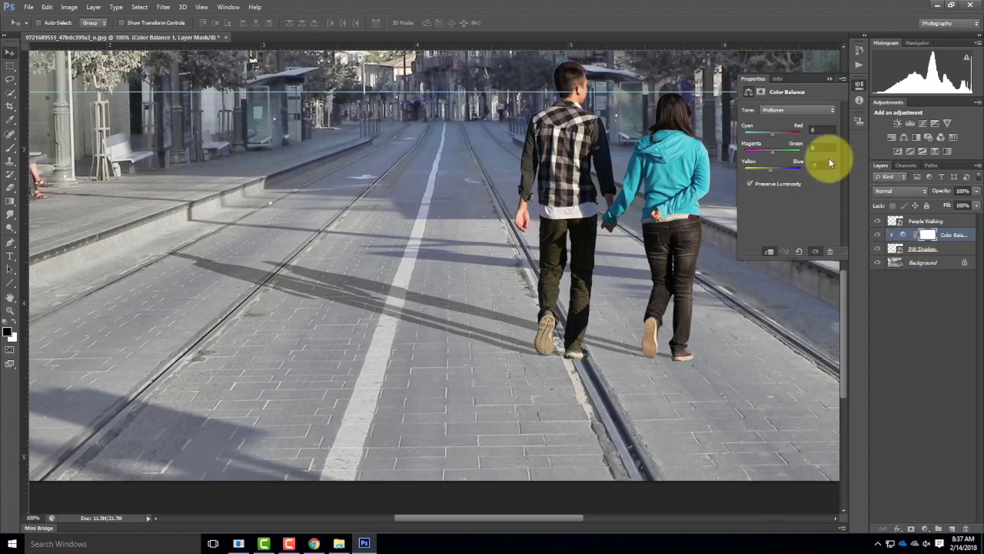
Step: Try a +100 red midtone shift on the clipped Color Balance adjustment and return the red value to 0
mouse_move(771, 135)
mouse_down()
mouse_move(797, 137)
mouse_move(727, 135)
mouse_move(830, 141)
mouse_up()
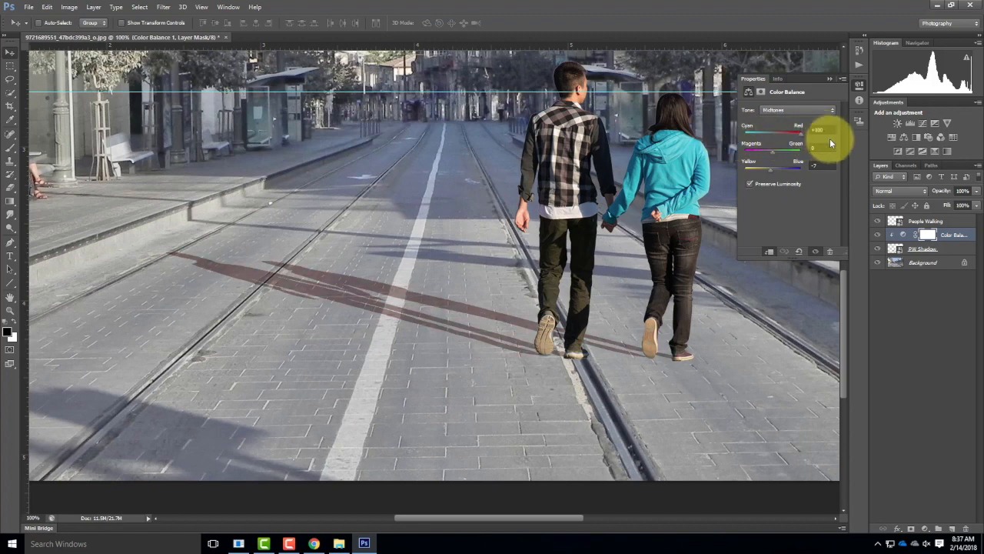
drag(768, 131, 806, 129)
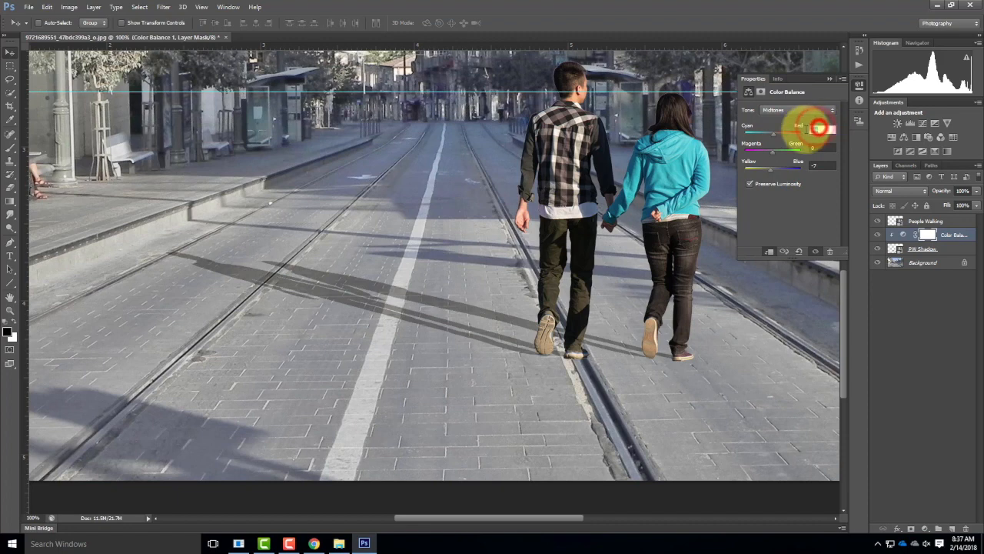
text(0)
key(Tab)
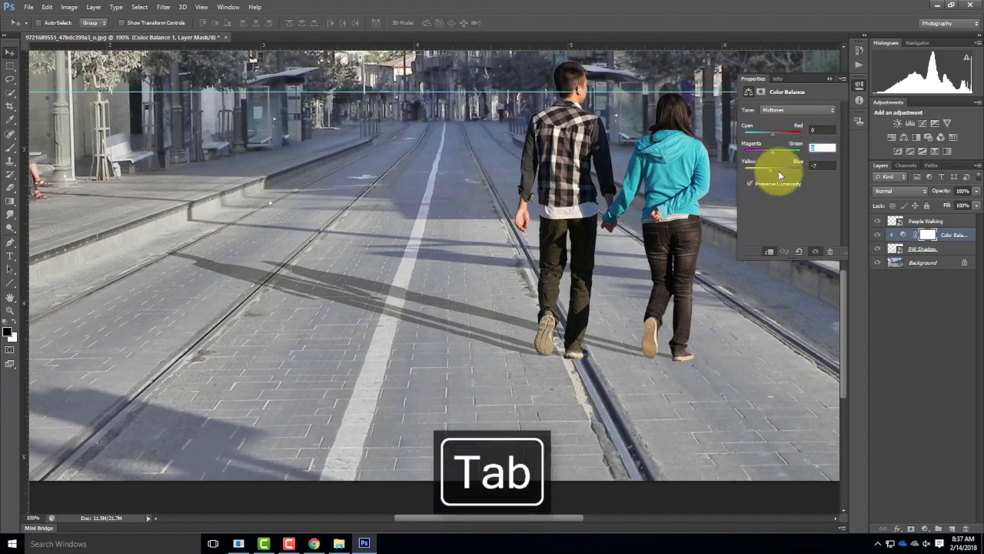
Step: Shift the Color Balance midtones to +62 blue and lower the PW Shadow layer's opacity to about 45%
mouse_move(770, 171)
mouse_down()
mouse_move(795, 173)
mouse_move(779, 173)
mouse_up()
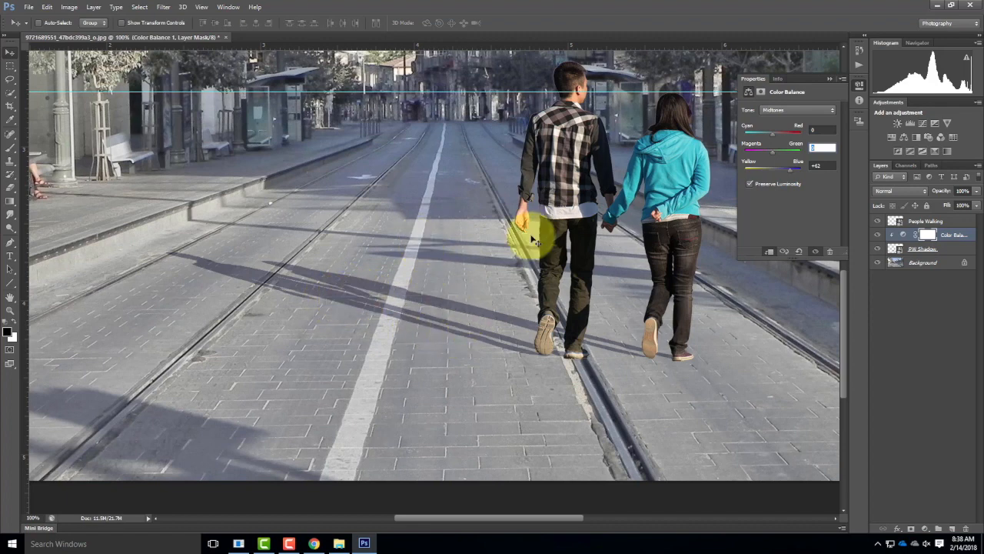
click(950, 248)
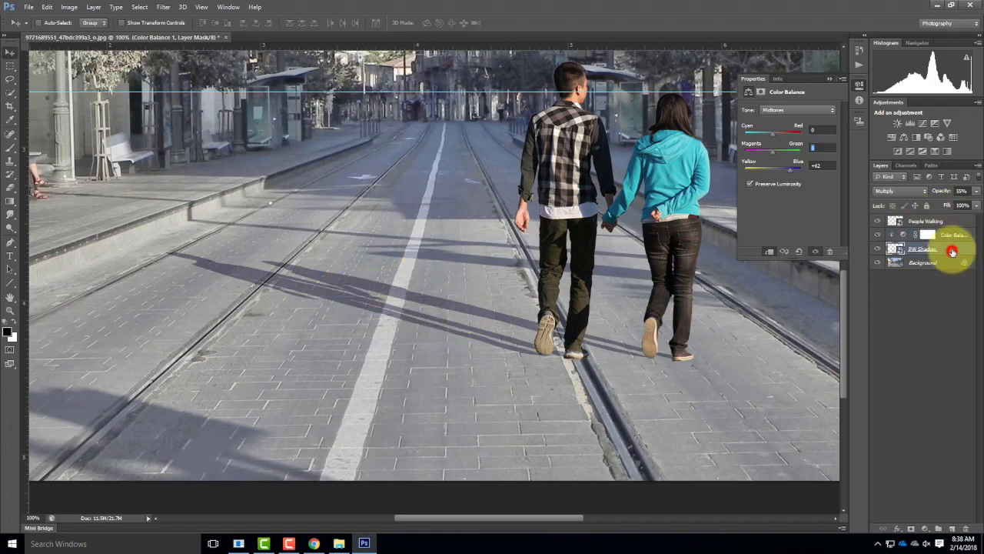
click(976, 191)
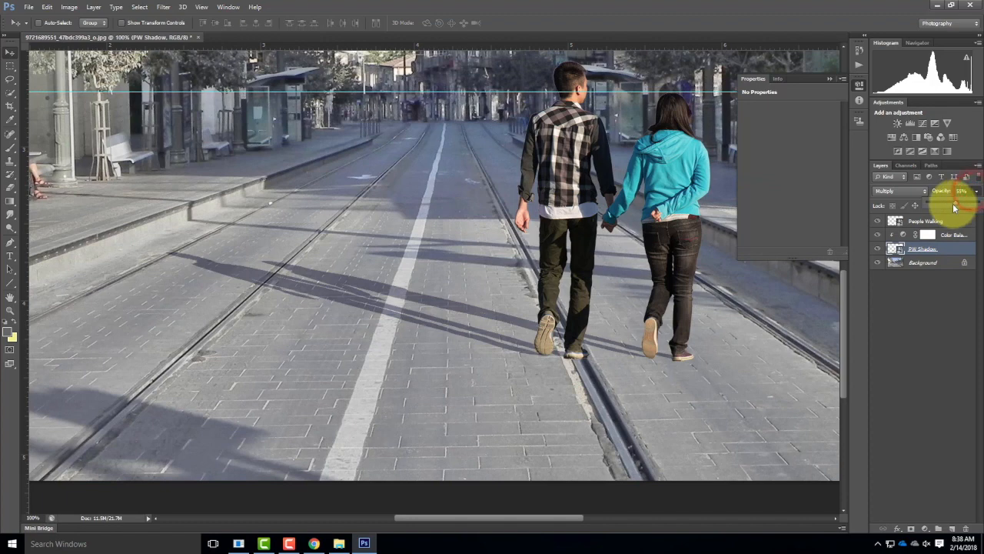
mouse_move(955, 206)
mouse_down()
mouse_move(967, 206)
mouse_move(955, 204)
mouse_up()
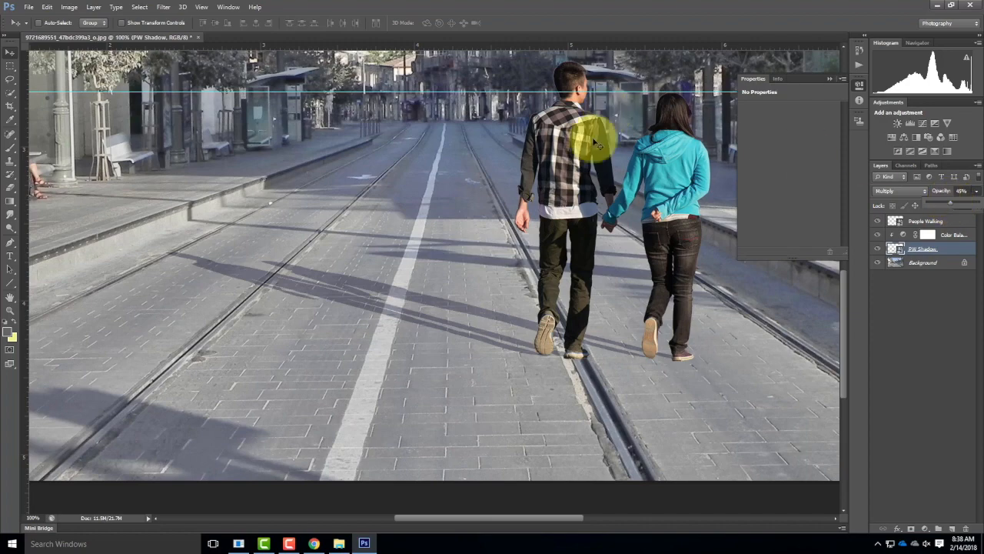
Step: Start a Gaussian Blur on the PW Shadow layer and try a radius of 2 pixels on the shadow edges
key(ctrl+equal)
key(ctrl+equal)
key(ctrl+equal)
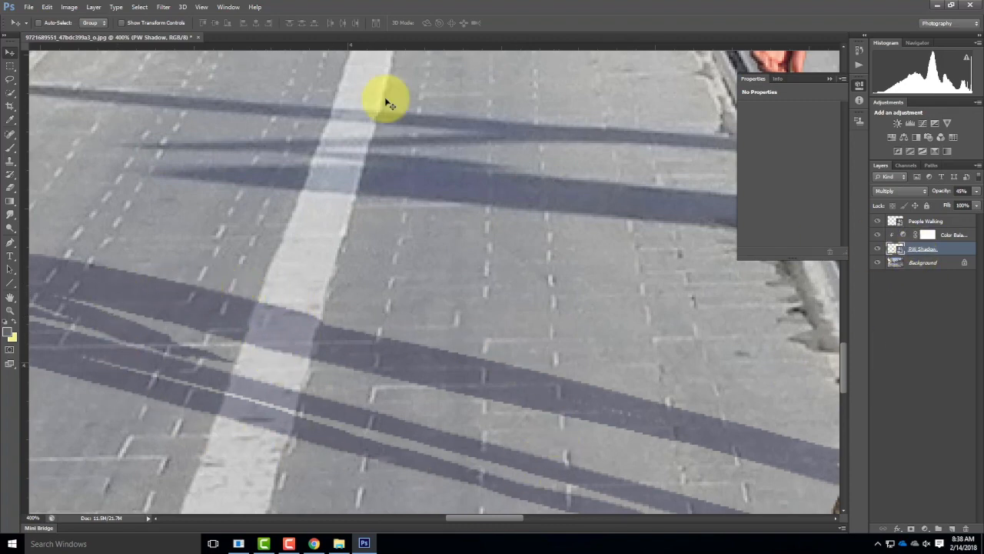
click(164, 6)
mouse_move(167, 112)
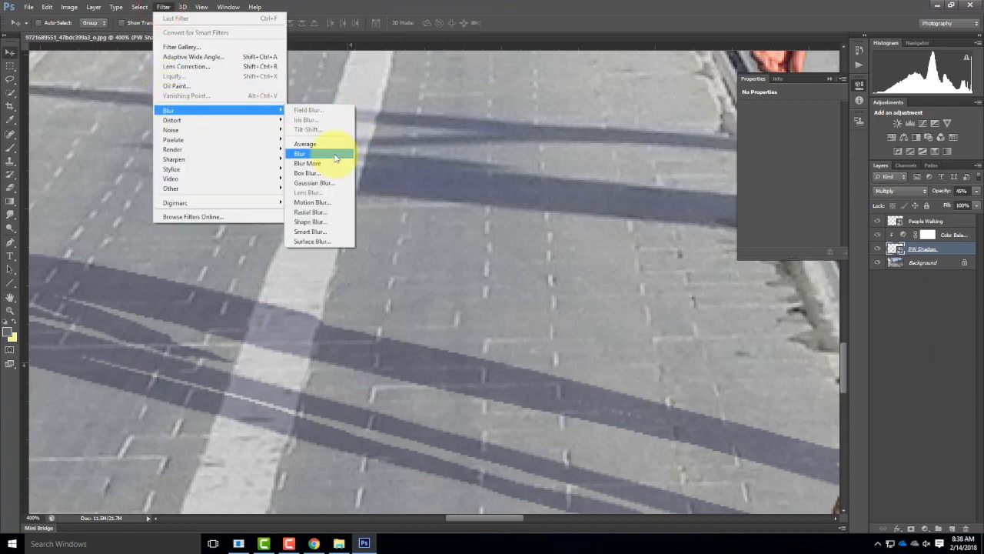
click(332, 186)
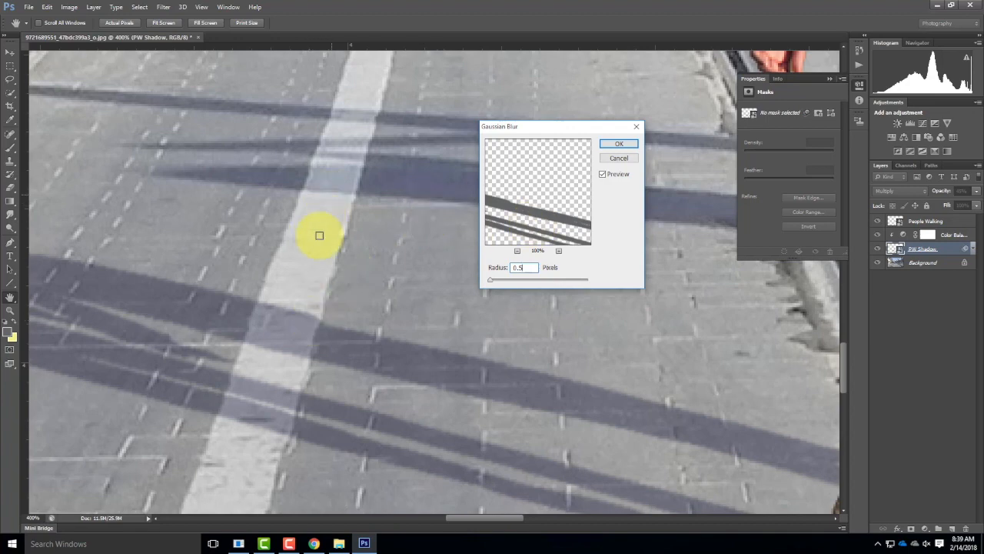
double_click(526, 267)
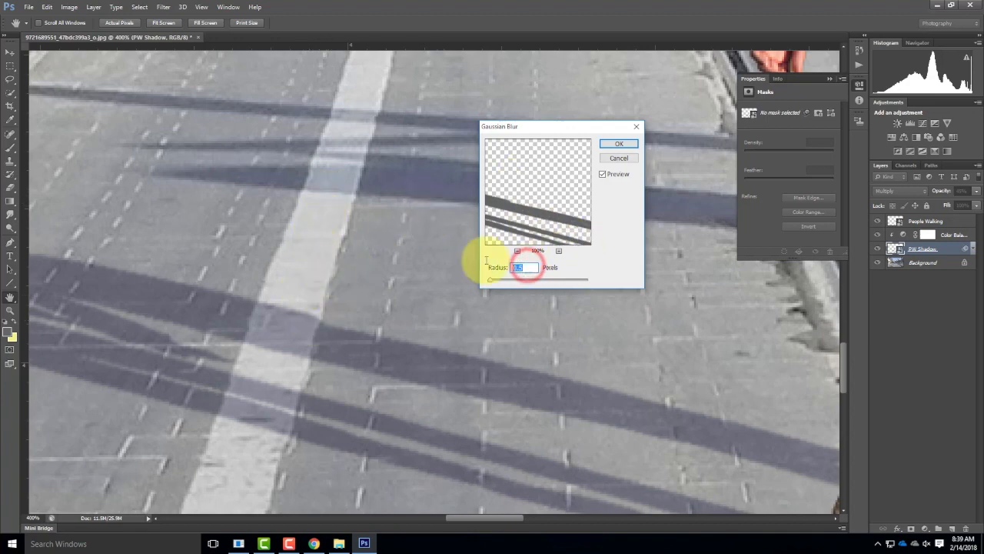
text(2)
key(Tab)
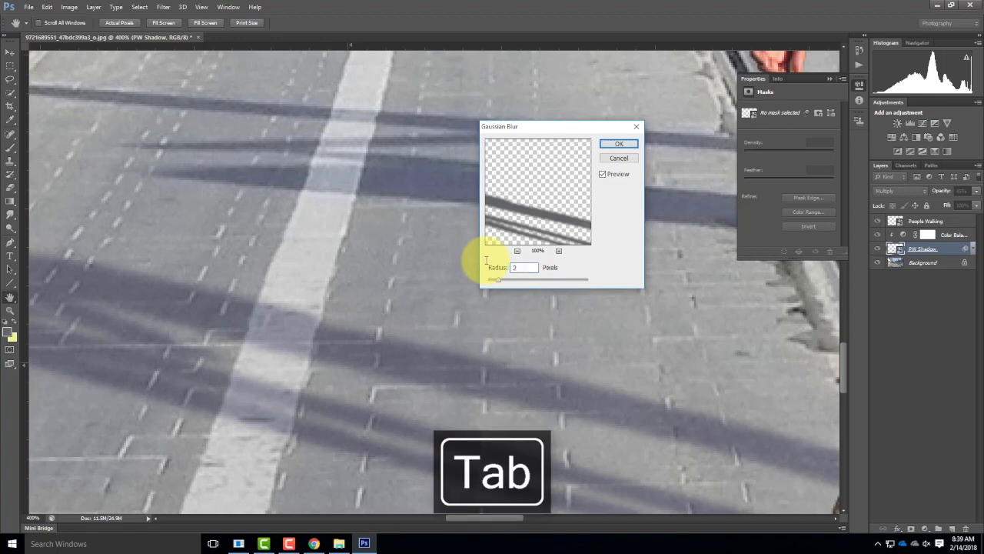
Step: Set the Gaussian Blur radius to 0.9 pixels and apply it to the PW Shadow layer
drag(519, 271, 497, 271)
text(0.9)
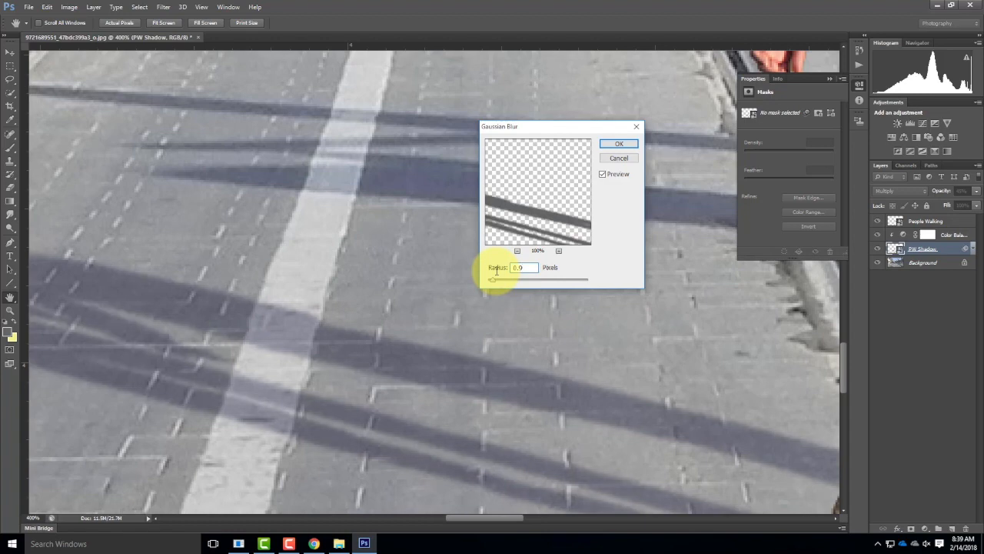
key(Tab)
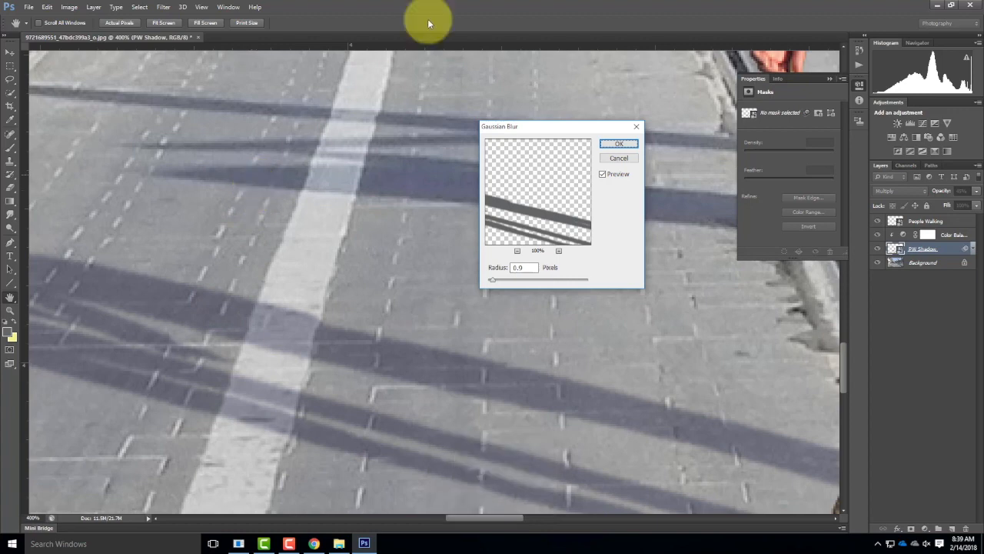
click(615, 144)
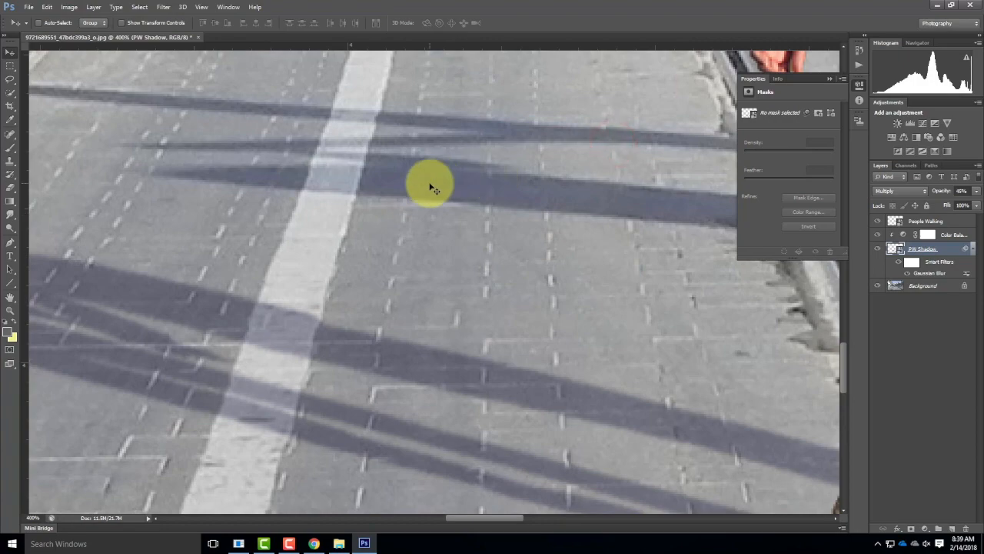
Step: Add a Hue/Saturation adjustment layer with the default name directly above the People Walking layer
key(ctrl+0)
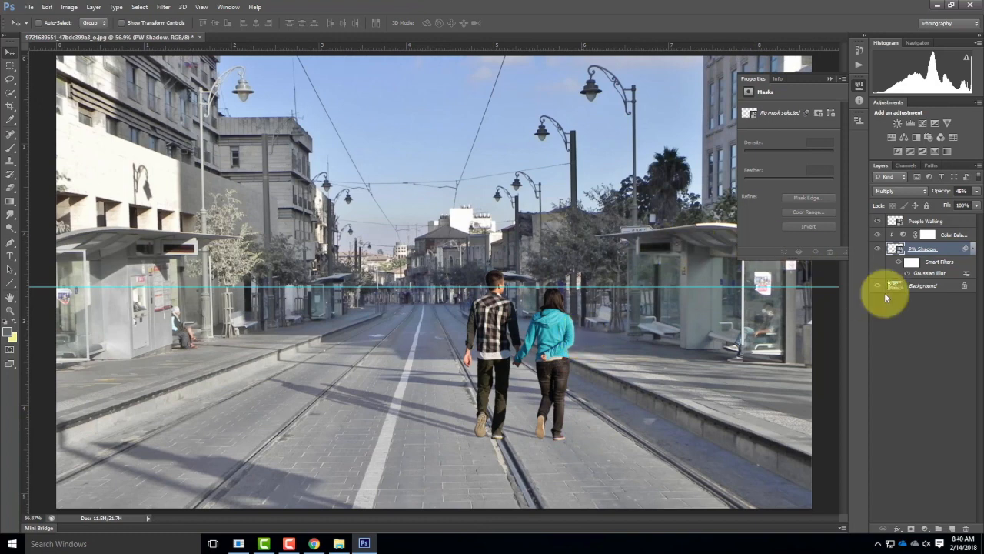
click(932, 221)
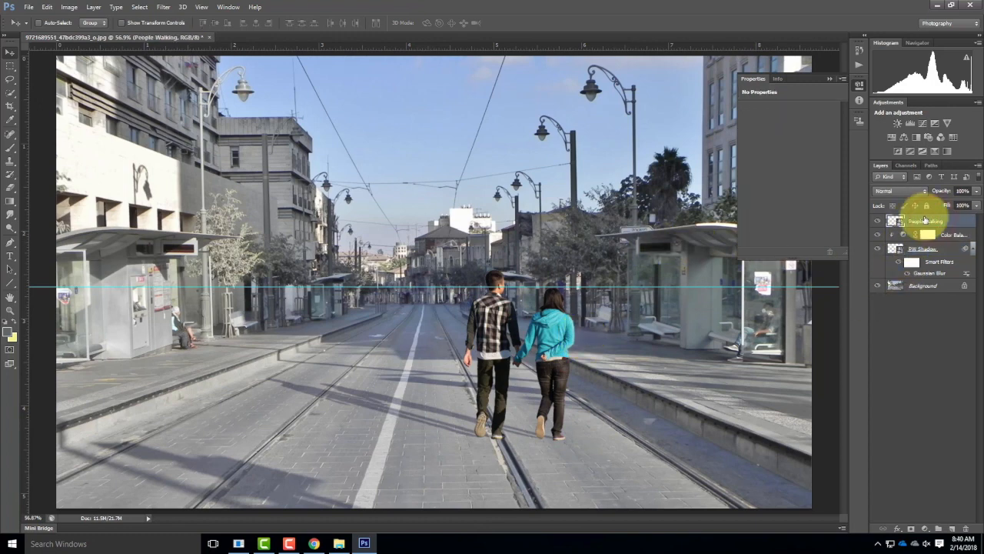
click(139, 6)
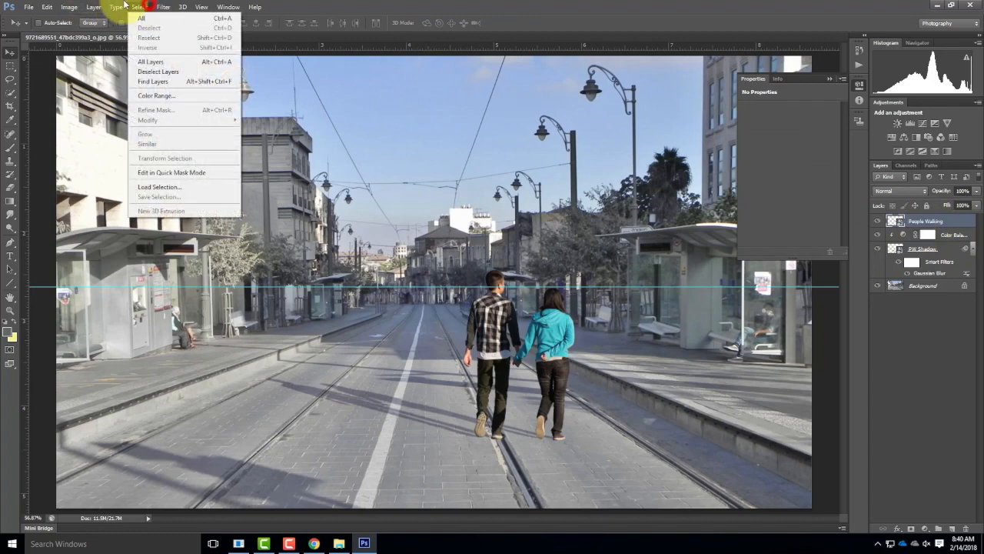
mouse_move(93, 8)
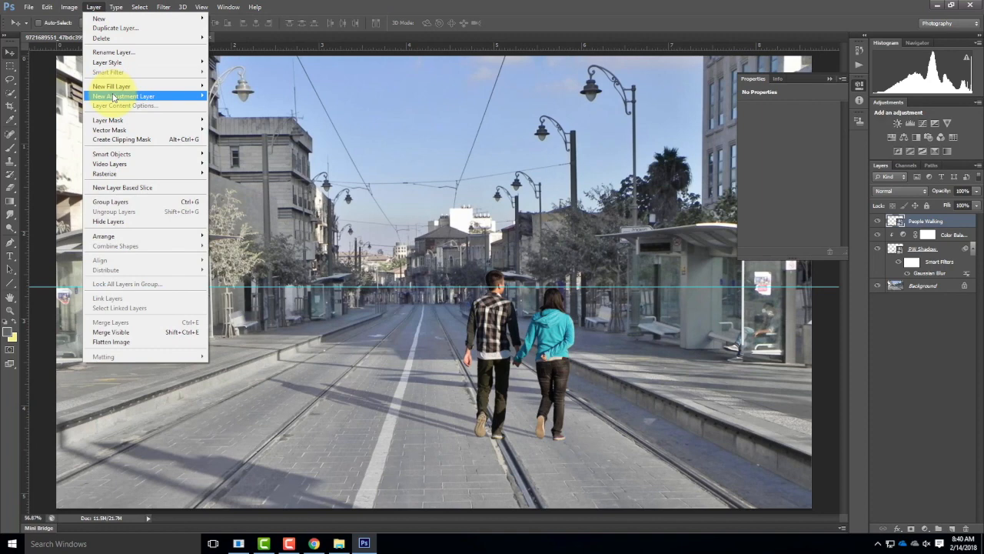
mouse_move(127, 96)
click(246, 149)
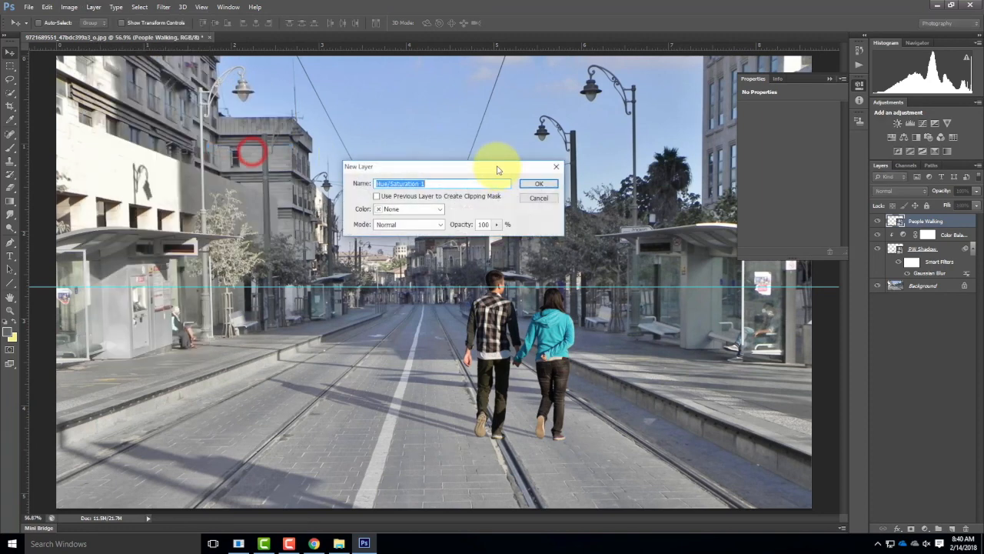
click(538, 182)
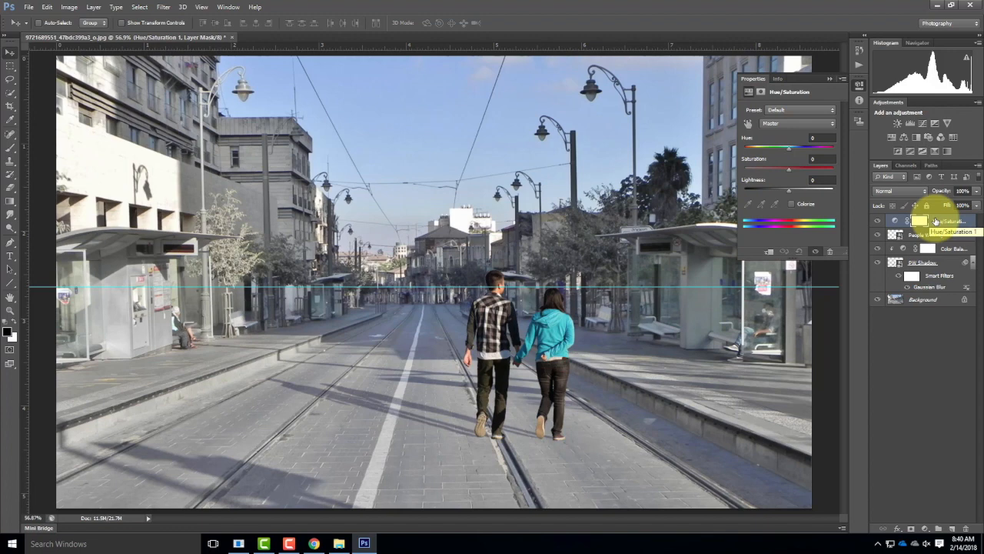
Step: Clip the Hue/Saturation adjustment to the People Walking layer and set its saturation to -15
key(ctrl+alt+g)
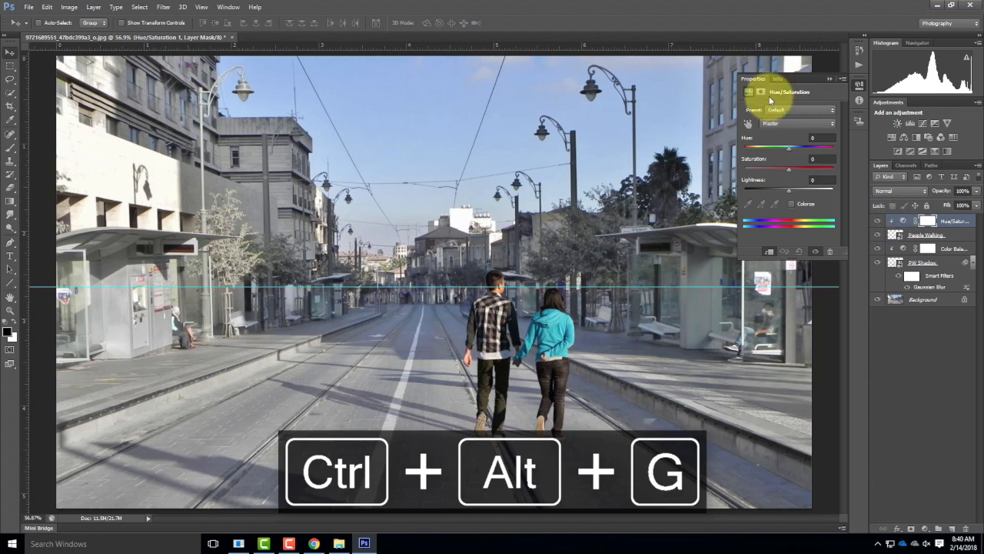
mouse_move(788, 171)
mouse_down()
mouse_move(761, 172)
mouse_move(783, 174)
mouse_up()
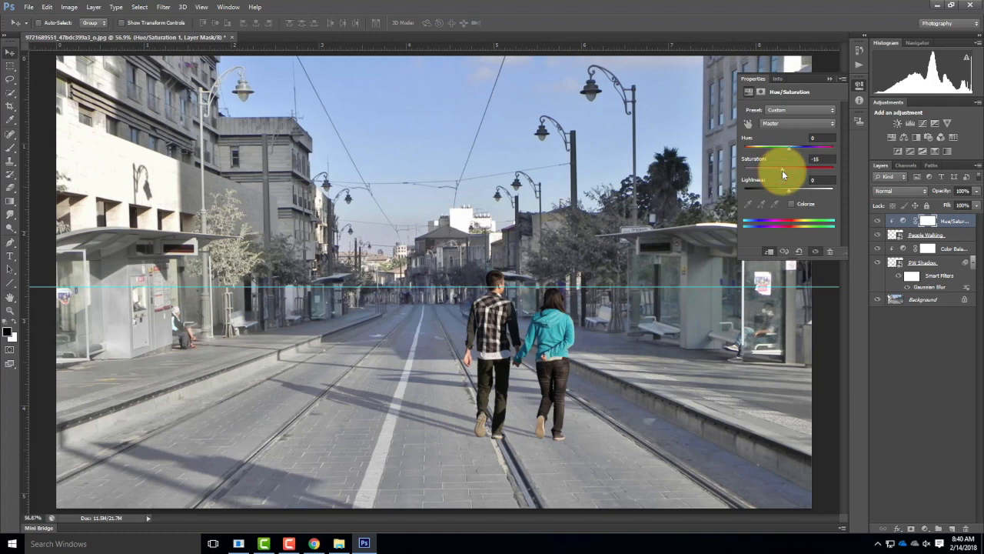
click(830, 78)
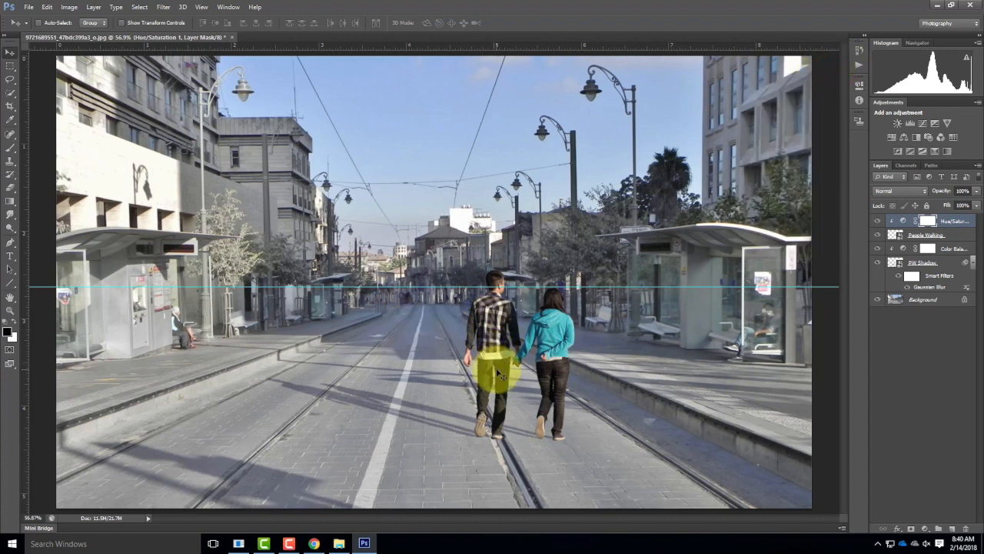
Step: Place the OrangeWomen_Walking_color image from the Elements folder directly above the PW Shadow layer
click(923, 263)
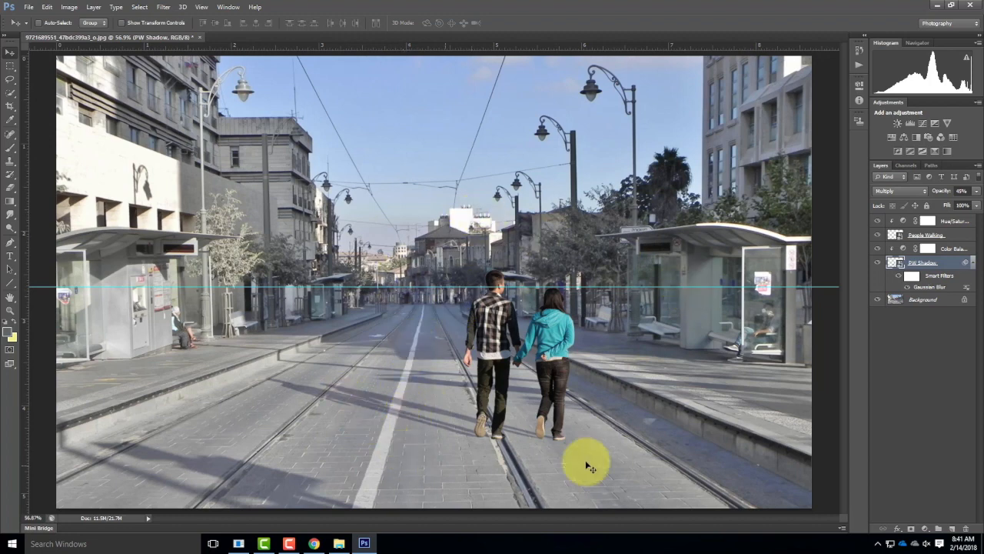
click(30, 9)
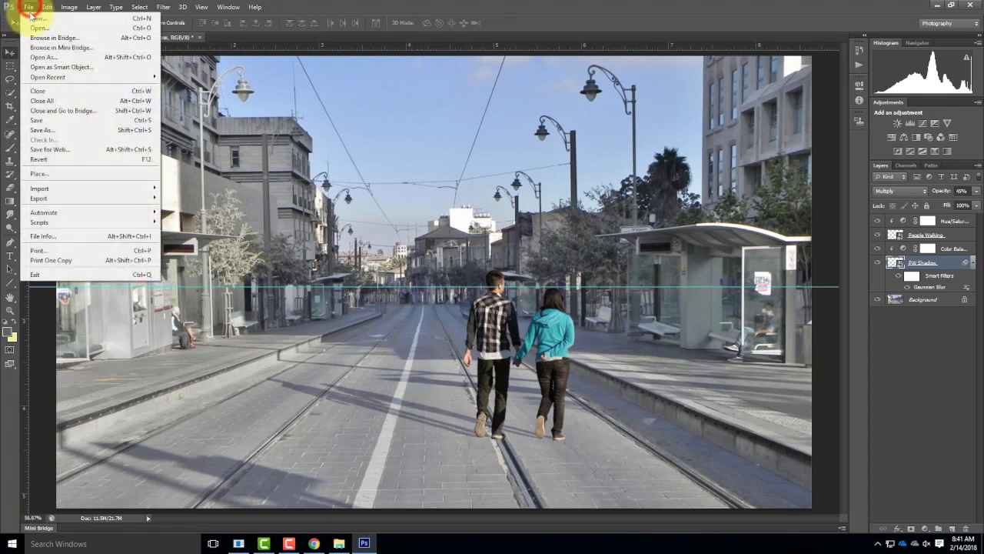
click(38, 174)
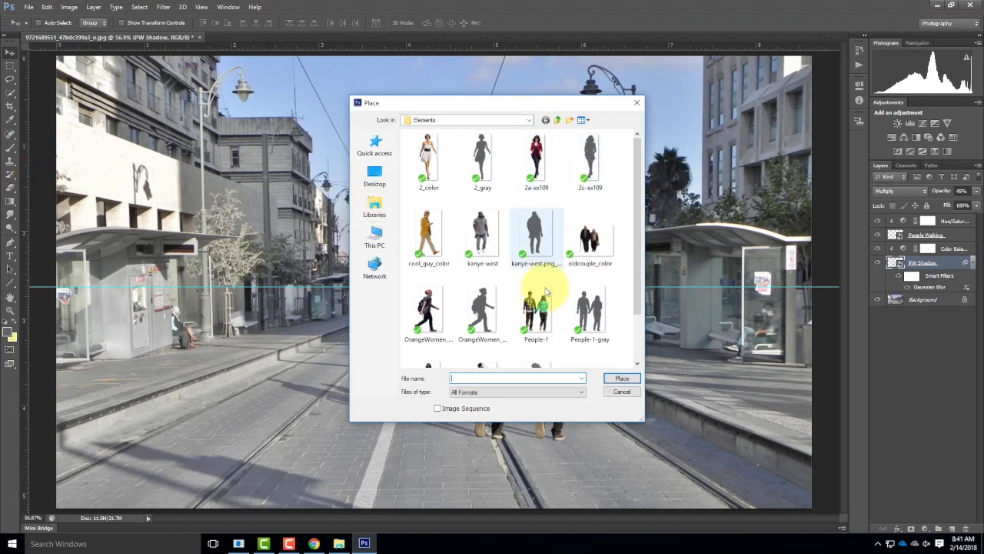
click(428, 311)
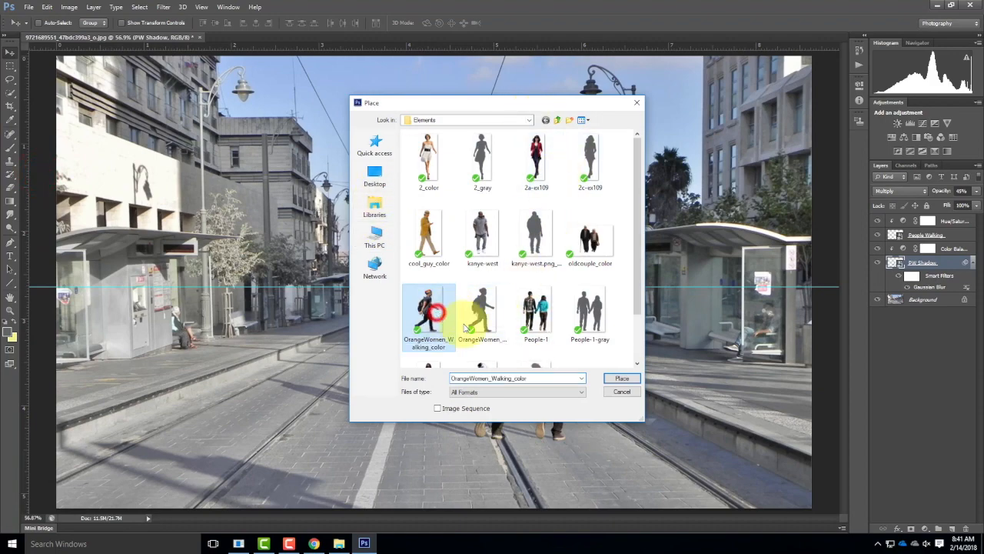
click(625, 378)
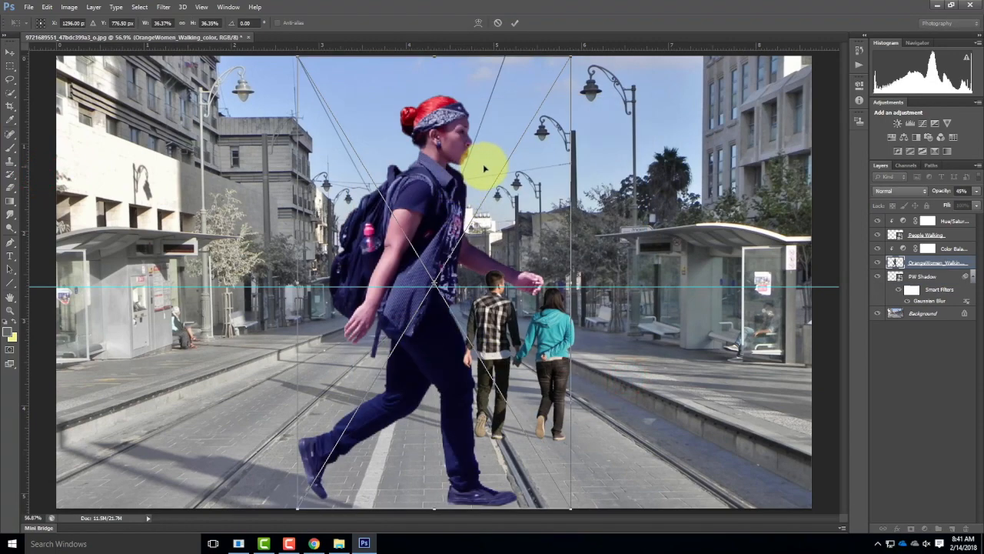
Step: Scale the placed woman to about 13.9% and position her over the left tram track, with her head at the horizon guide
drag(570, 56, 395, 215)
drag(296, 508, 361, 433)
drag(406, 332, 270, 340)
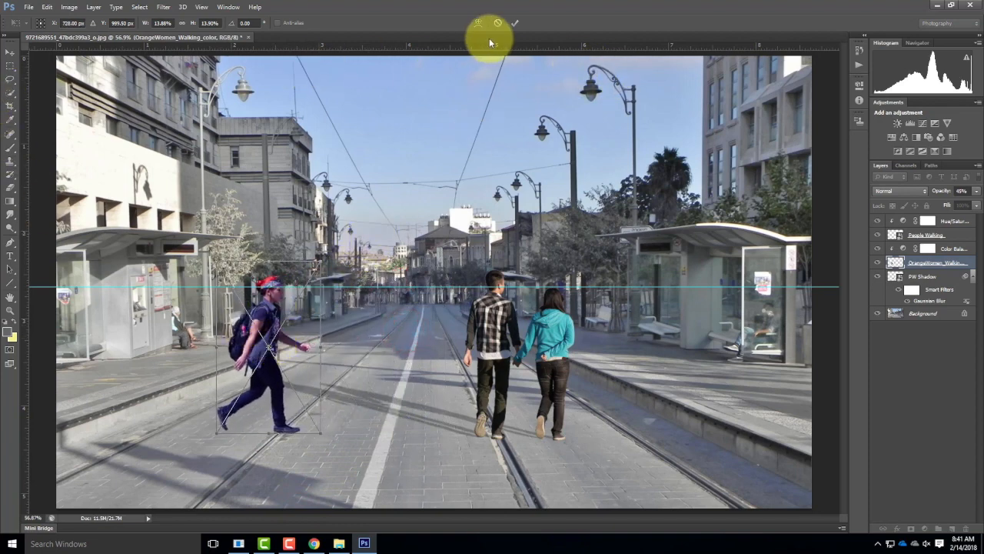
click(515, 24)
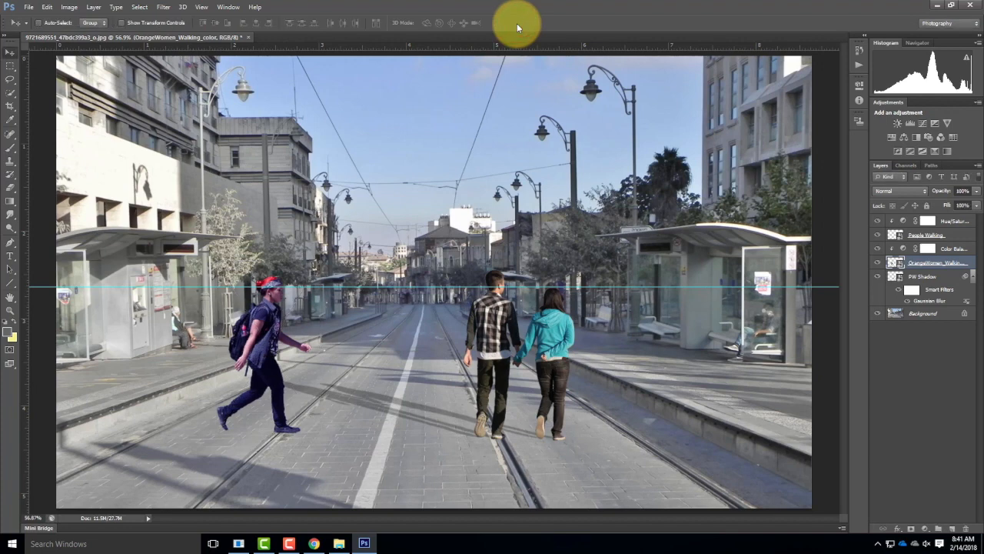
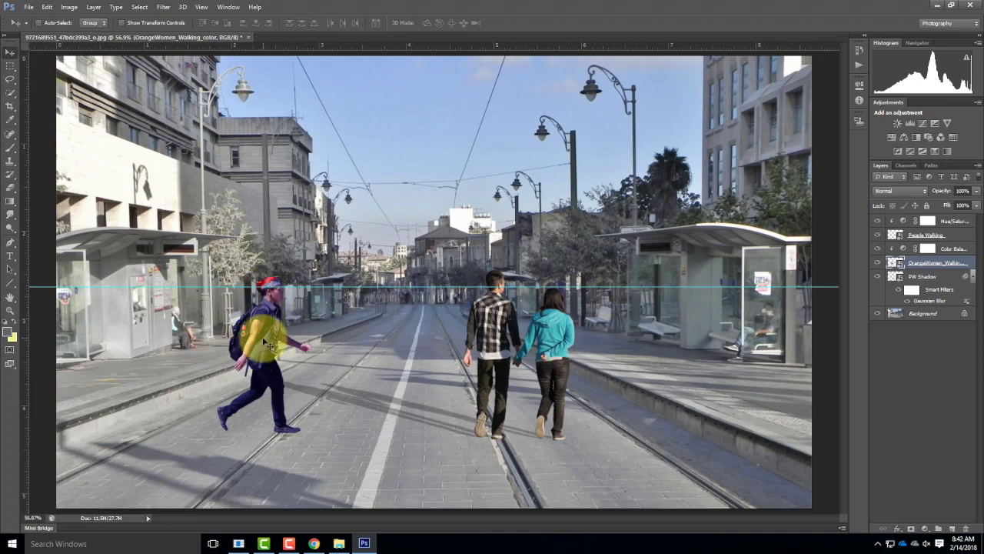
Step: Flip the placed woman horizontally and nudge her slightly down so her head sits at the horizon guide
click(46, 7)
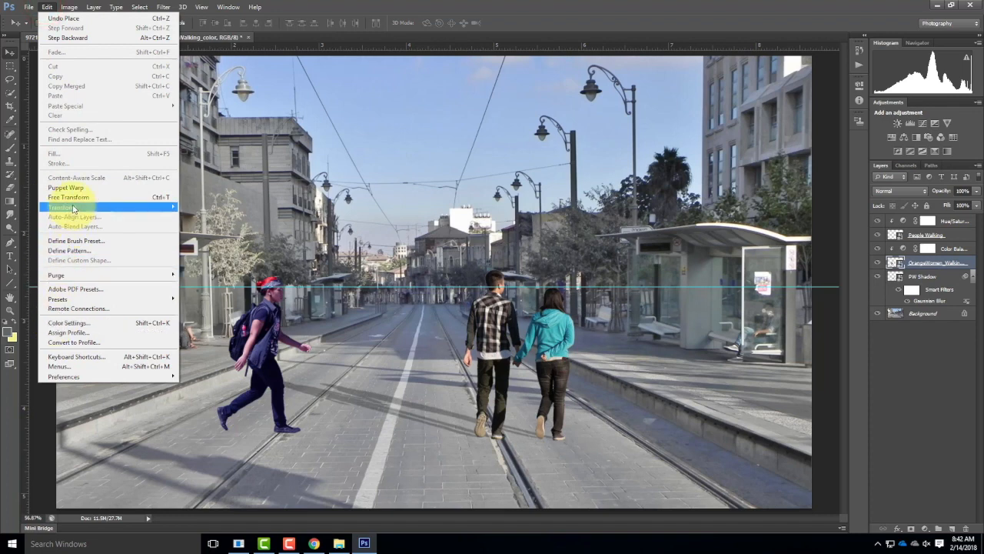
mouse_move(139, 206)
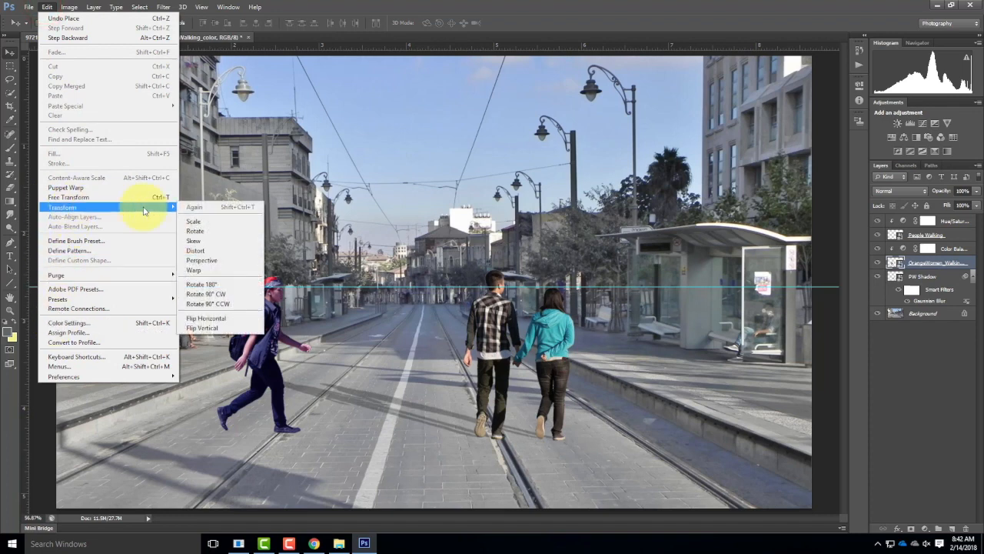
click(222, 319)
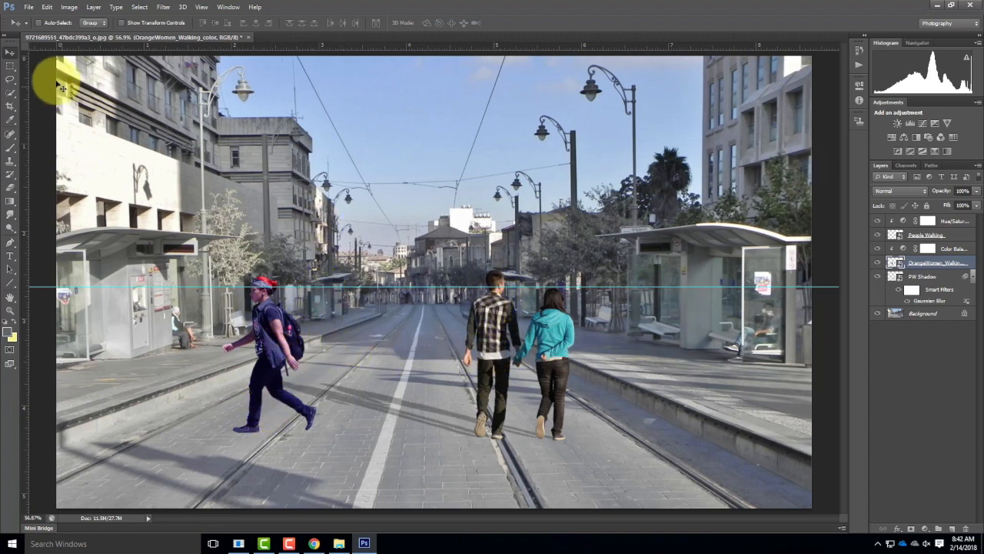
drag(271, 315, 273, 321)
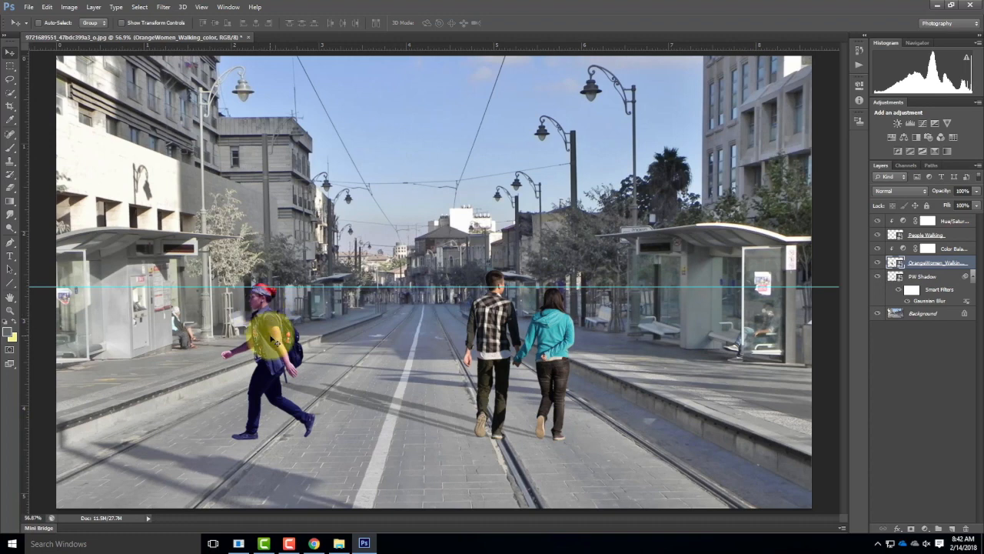
key(Down)
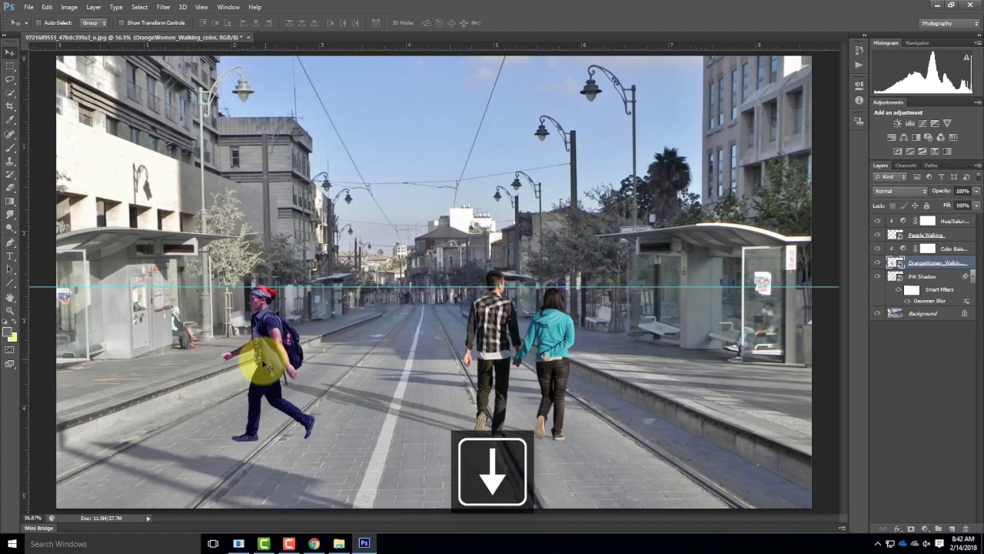
Step: Place the OrangeWomen_Walking_grey silhouette from the Elements folder directly above the woman's color layer and flip it horizontally
click(28, 7)
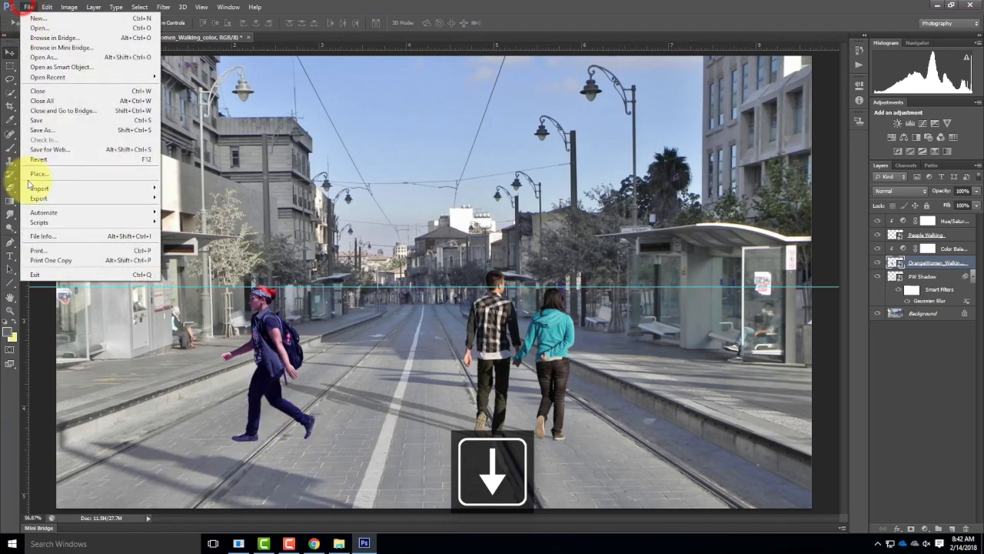
click(42, 176)
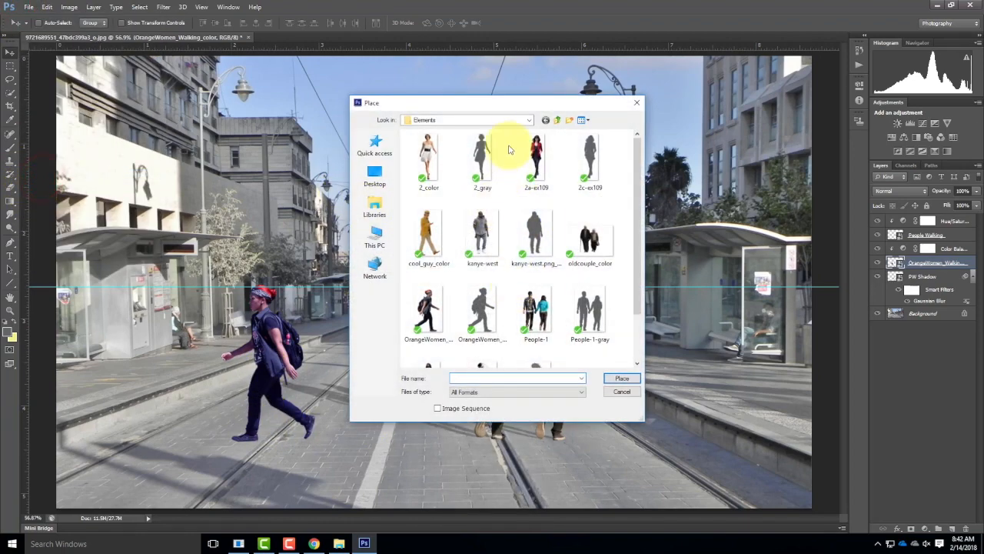
scroll(538, 246, down, 2)
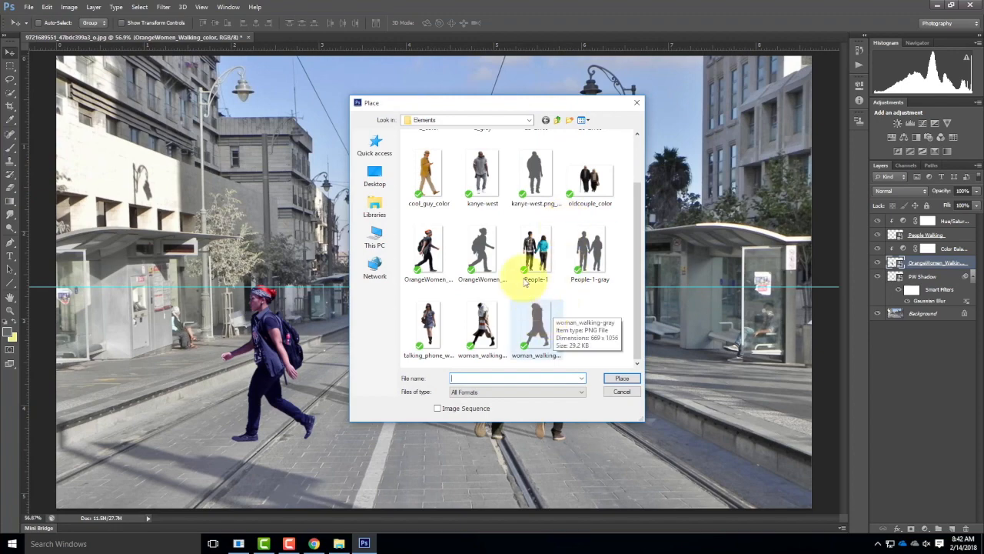
click(471, 233)
click(623, 379)
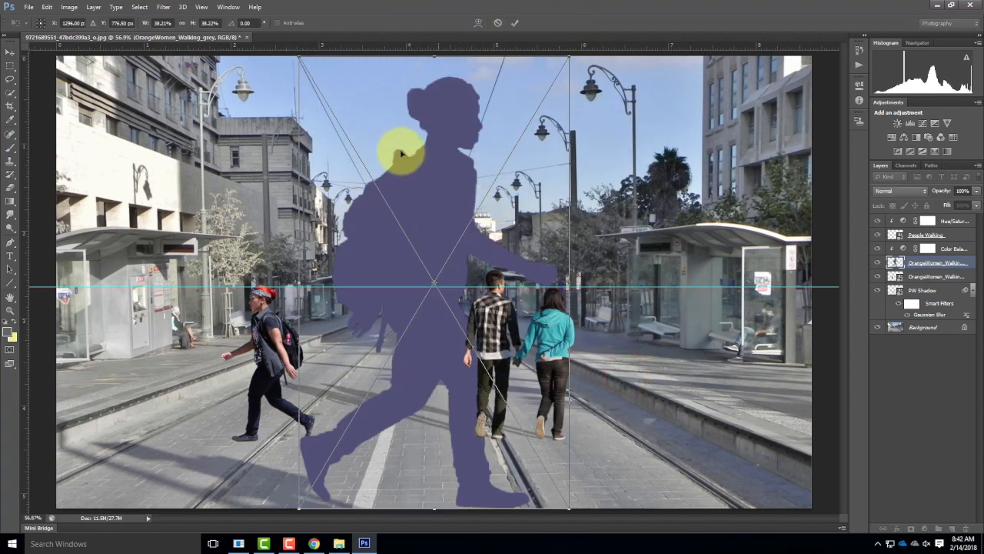
click(47, 7)
mouse_move(69, 209)
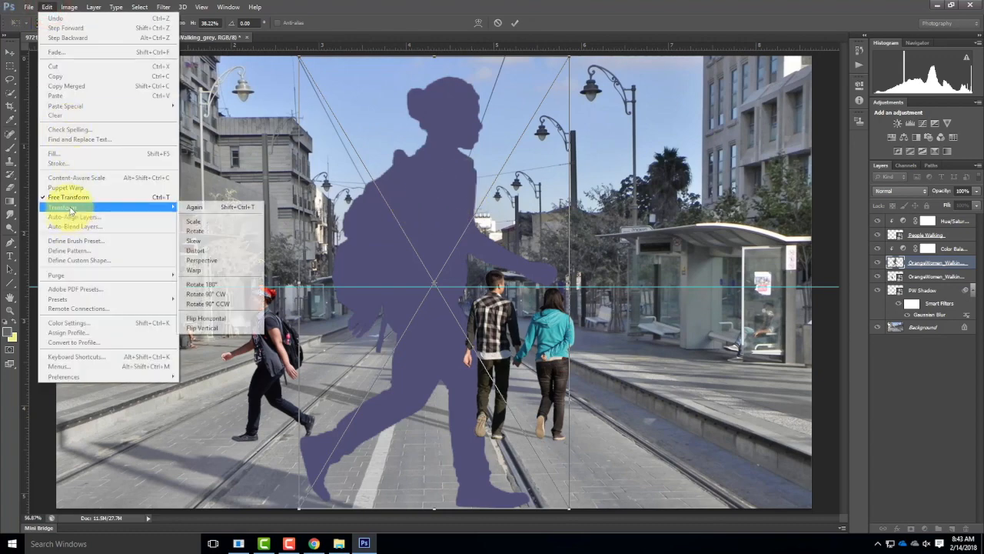
click(200, 320)
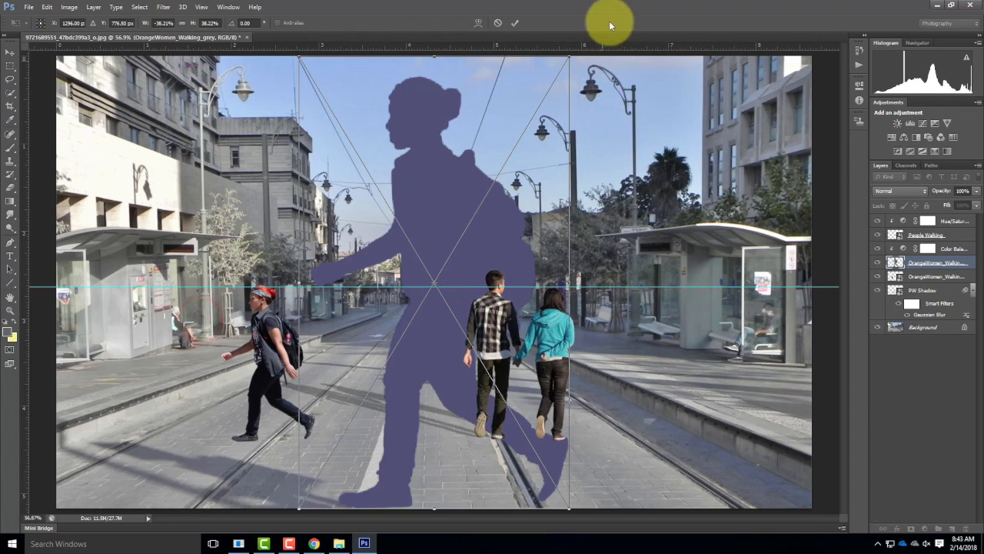
Step: Scale the grey silhouette to about 13.9% and align it exactly over the walking woman
drag(570, 58, 332, 219)
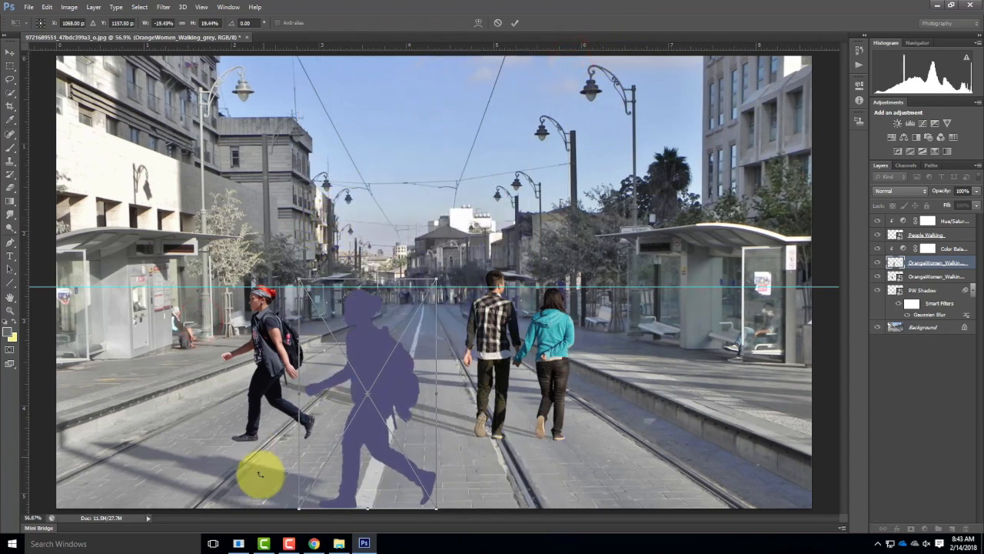
mouse_move(438, 509)
mouse_down()
mouse_move(359, 457)
mouse_move(387, 439)
mouse_up()
drag(345, 339, 267, 337)
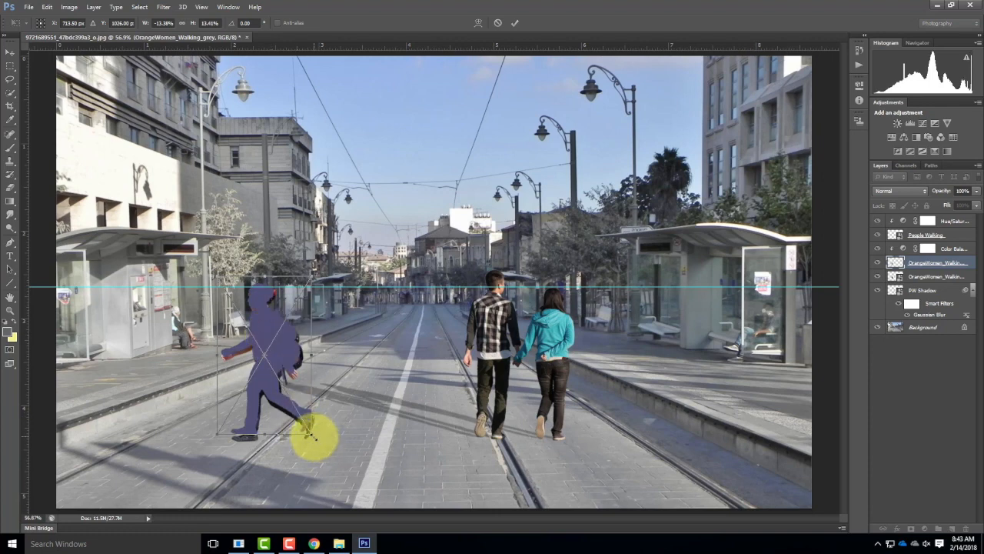
drag(313, 436, 314, 441)
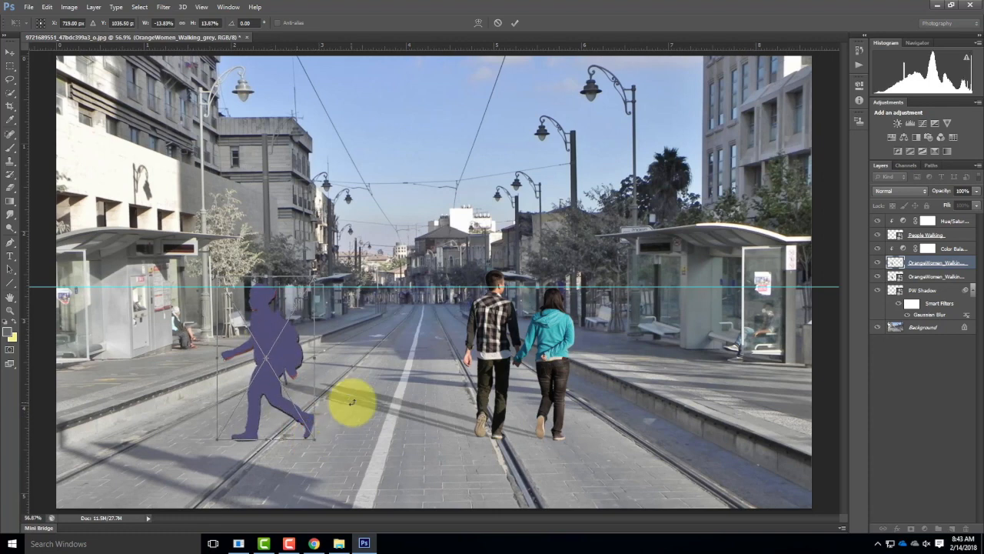
key(Down)
key(Down)
key(Down)
key(Down)
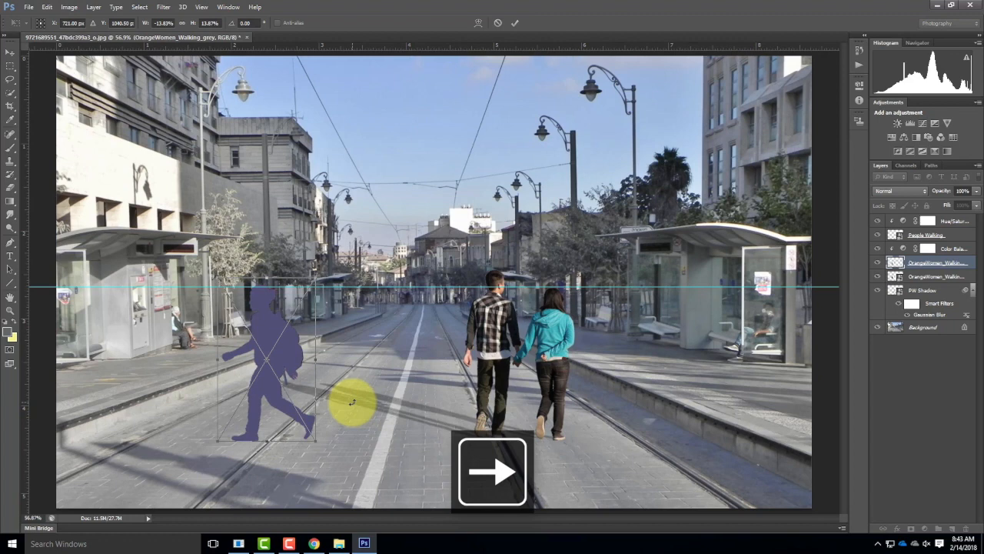
click(515, 23)
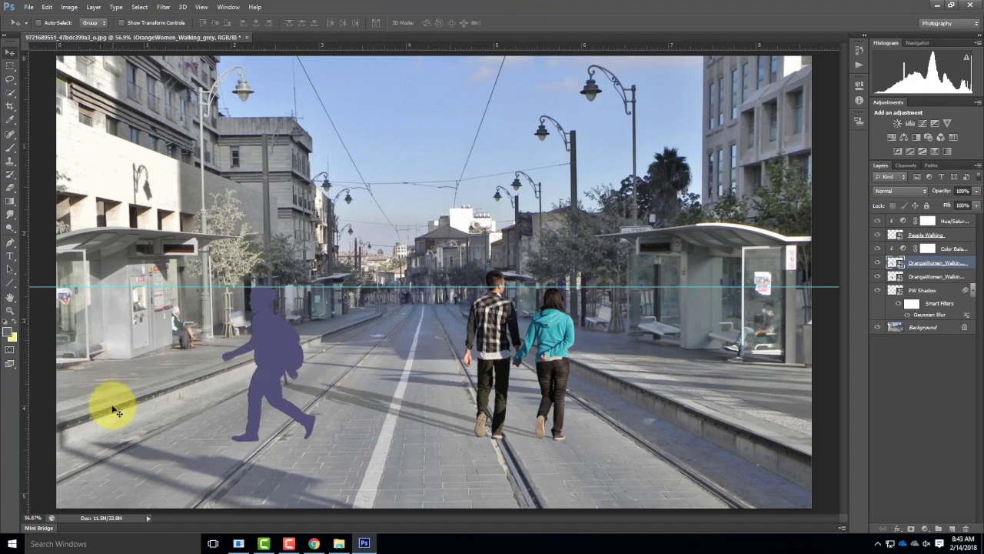
Step: Move both OrangeWomen layers to the top of the layer stack and clip Color Balance 1 to PW Shadow again
shift+click(933, 279)
drag(931, 264, 930, 214)
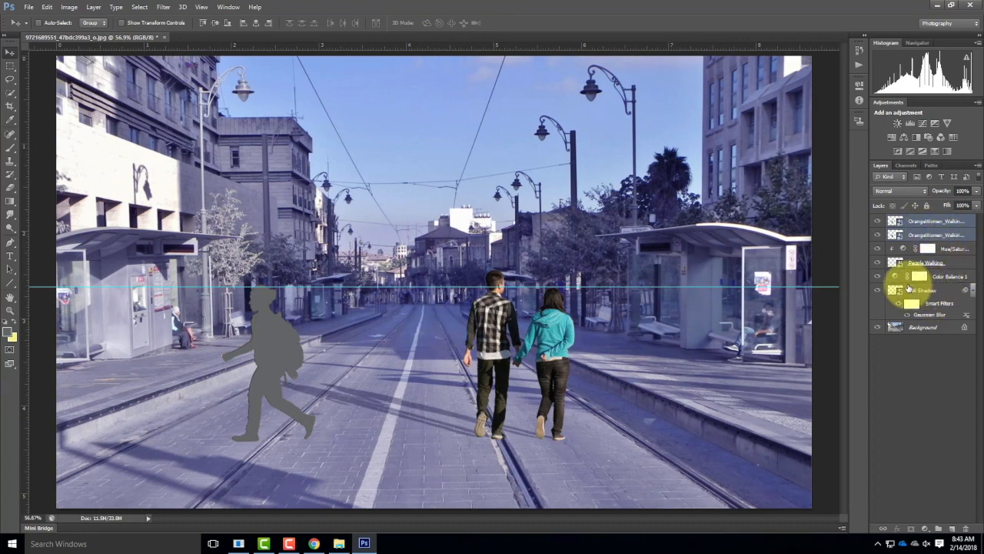
click(949, 281)
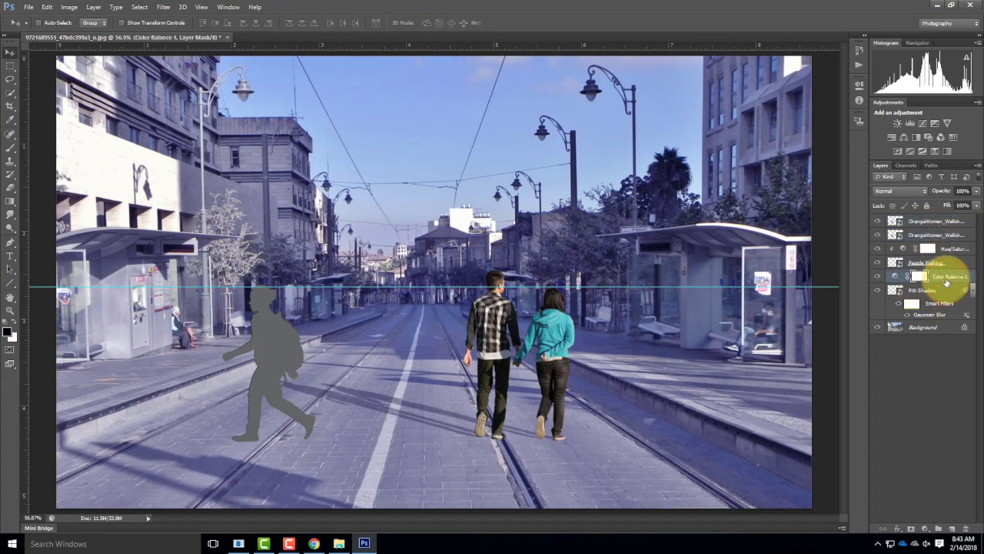
key(ctrl+alt+g)
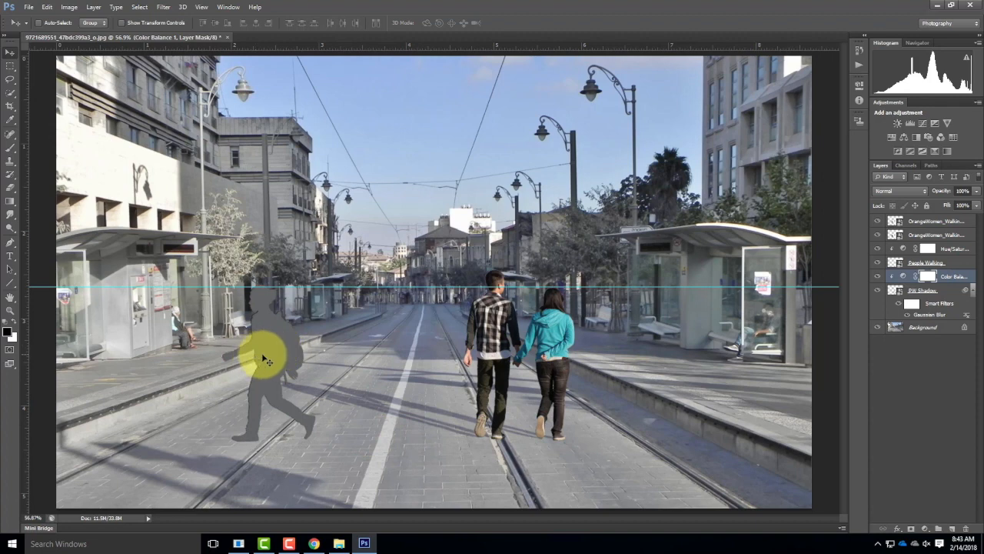
Step: Rename the grey silhouette layer Walking Shadow and the woman's color layer Walking
click(916, 221)
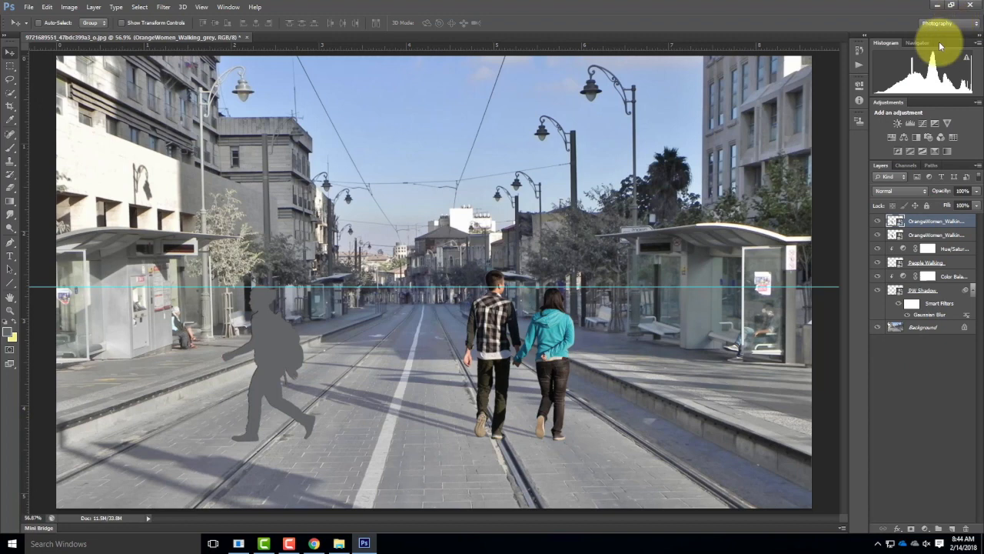
double_click(927, 223)
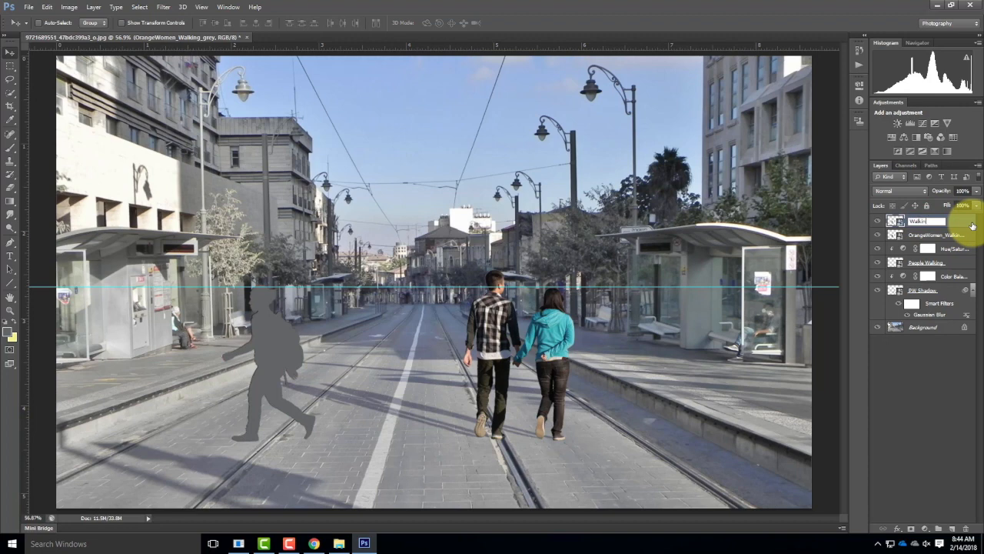
text(Walking Shadow)
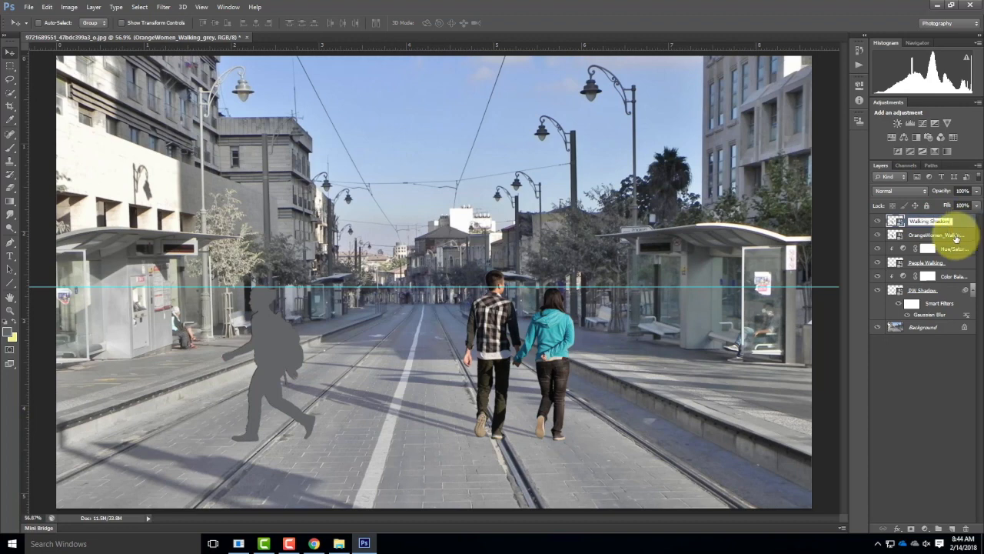
click(943, 233)
double_click(939, 235)
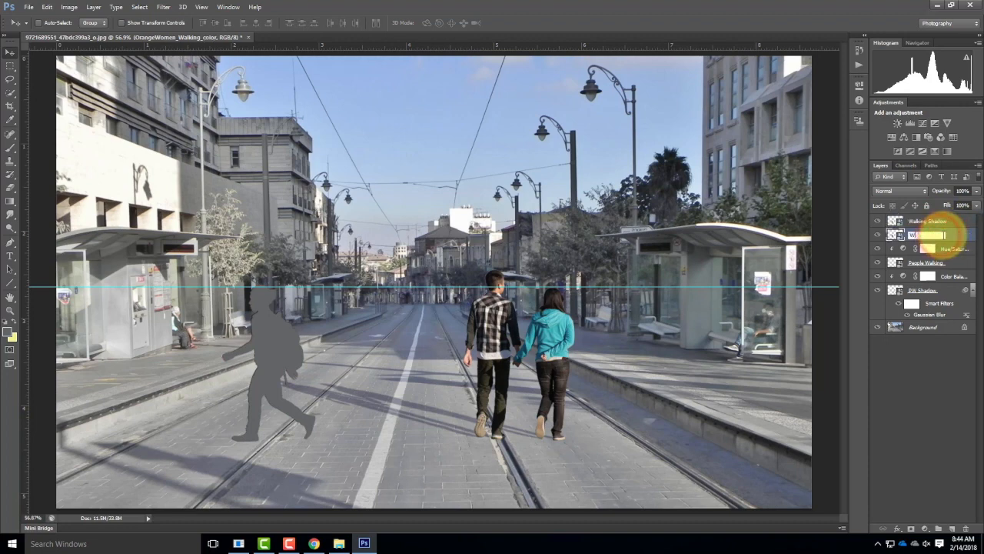
text(Walking)
click(934, 444)
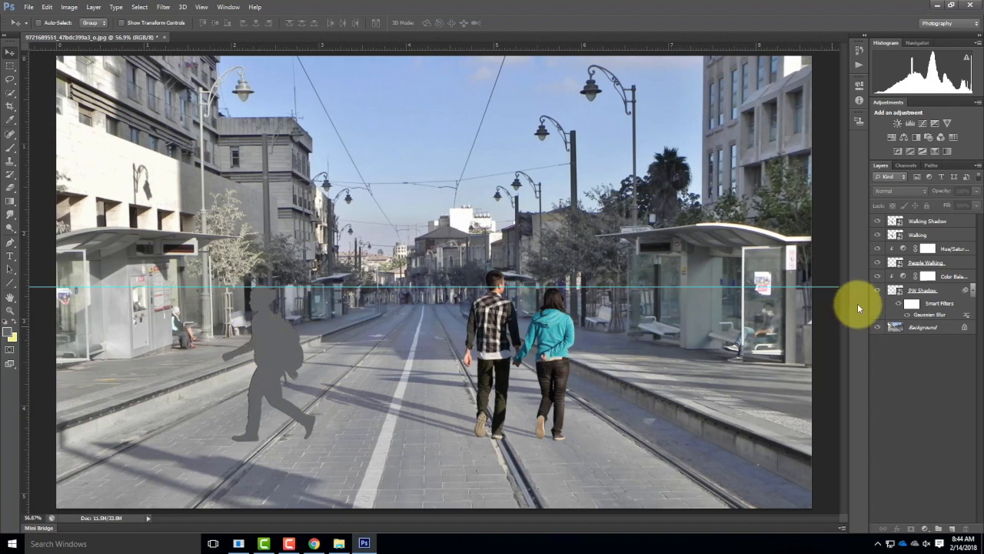
Step: Skew the Walking Shadow silhouette down onto the ground so it extends from the woman's feet toward the left curb
click(935, 223)
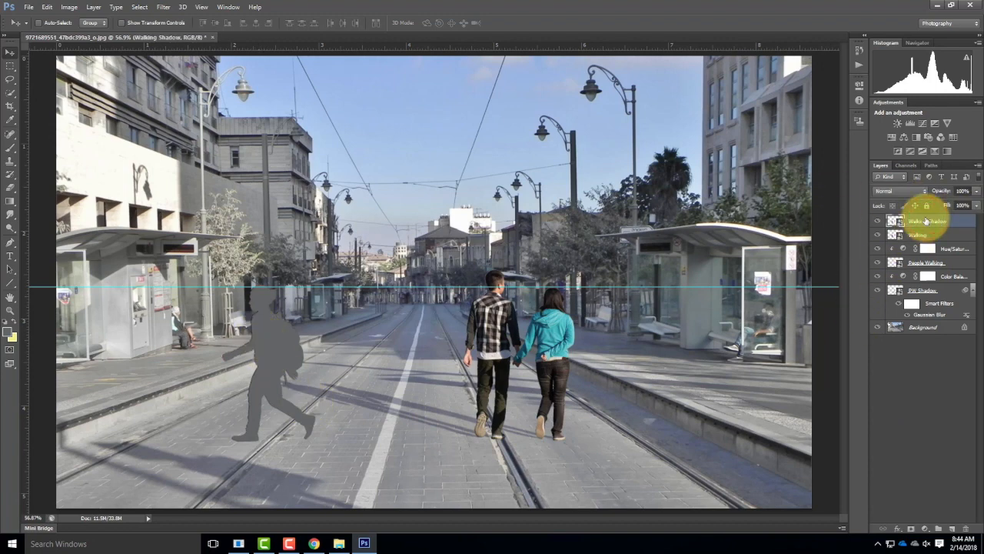
click(46, 7)
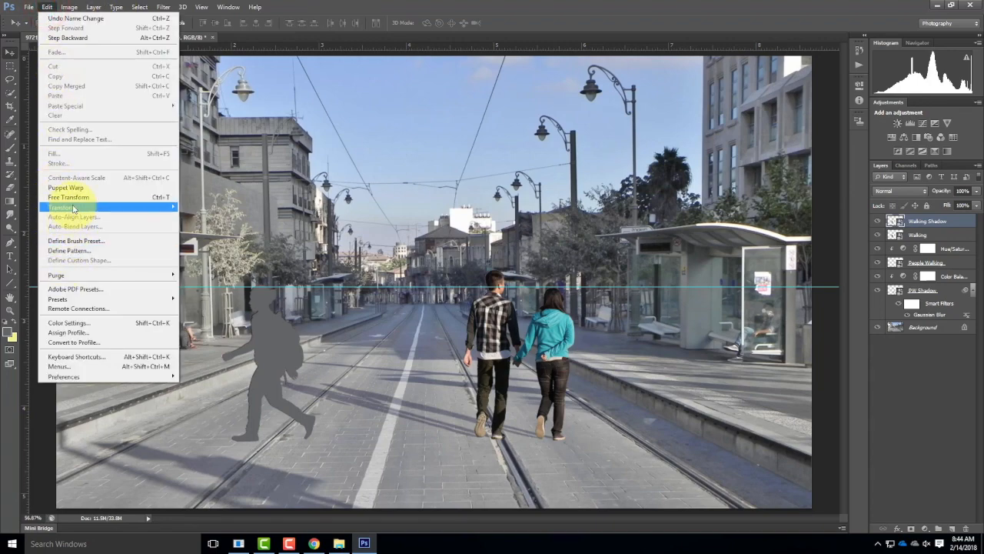
mouse_move(76, 208)
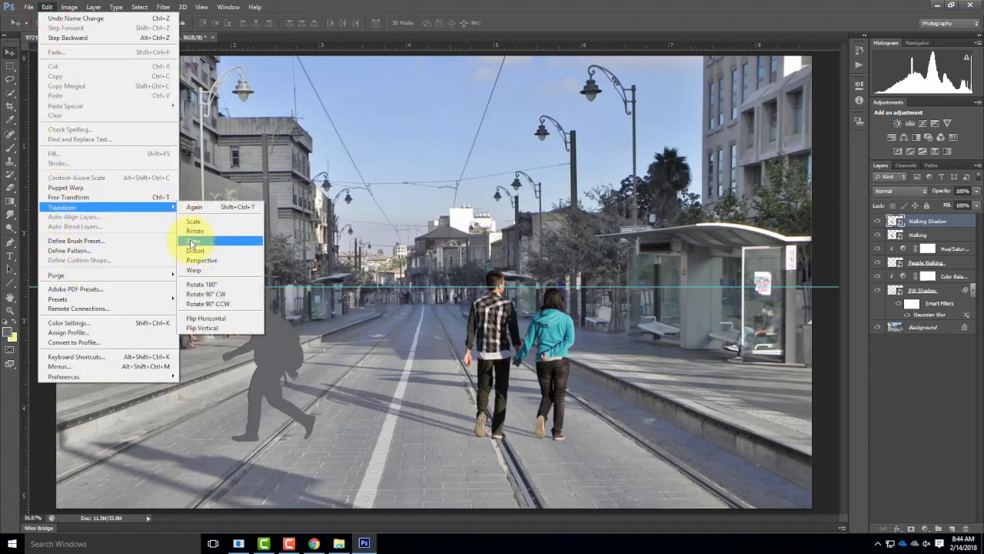
click(189, 241)
drag(218, 279, 217, 312)
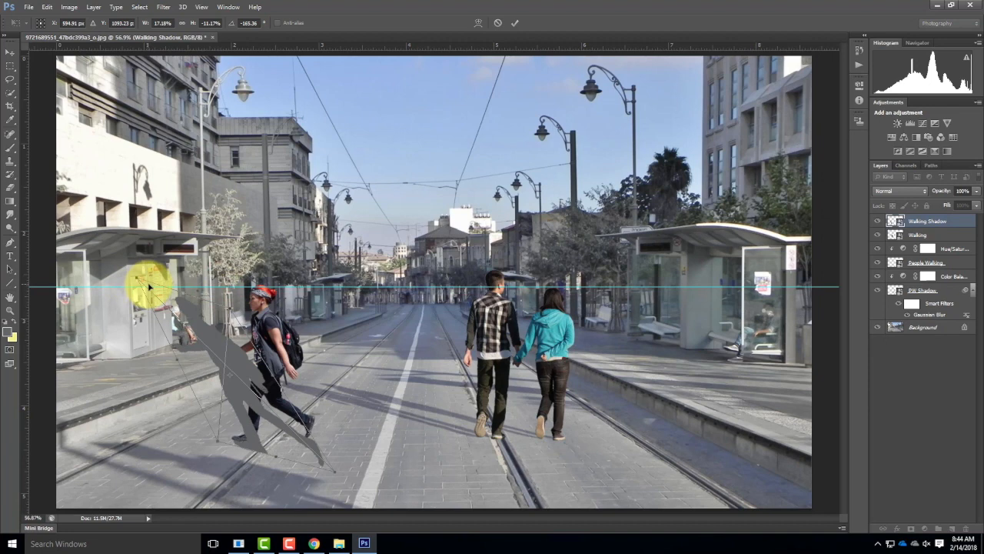
key(ctrl+z)
drag(211, 282, 159, 327)
drag(221, 298, 116, 338)
drag(179, 317, 193, 345)
drag(115, 342, 87, 376)
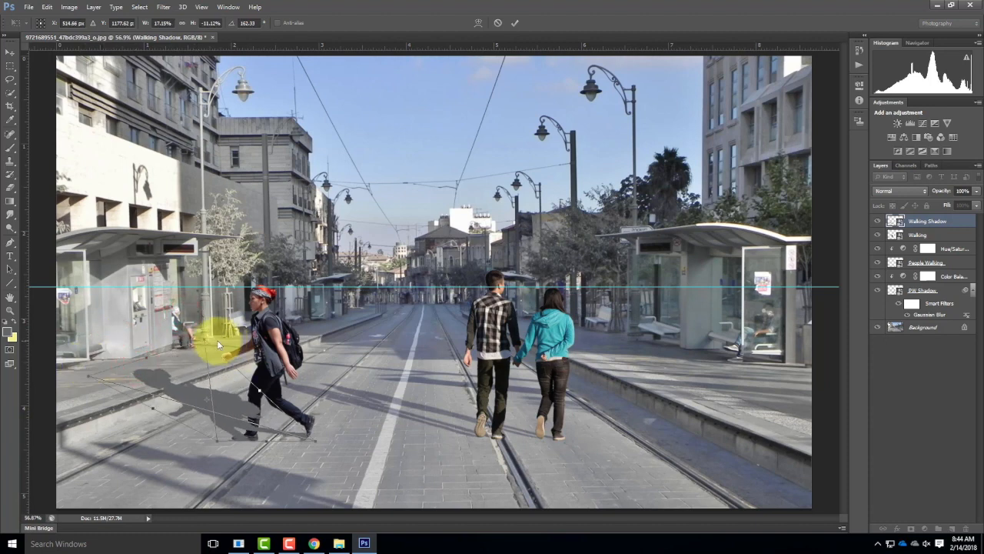
Step: Flatten the shadow's height to about 4.8%, stretch it onto the left sidewalk, align its base with the woman's feet and apply the transform
drag(203, 340, 70, 374)
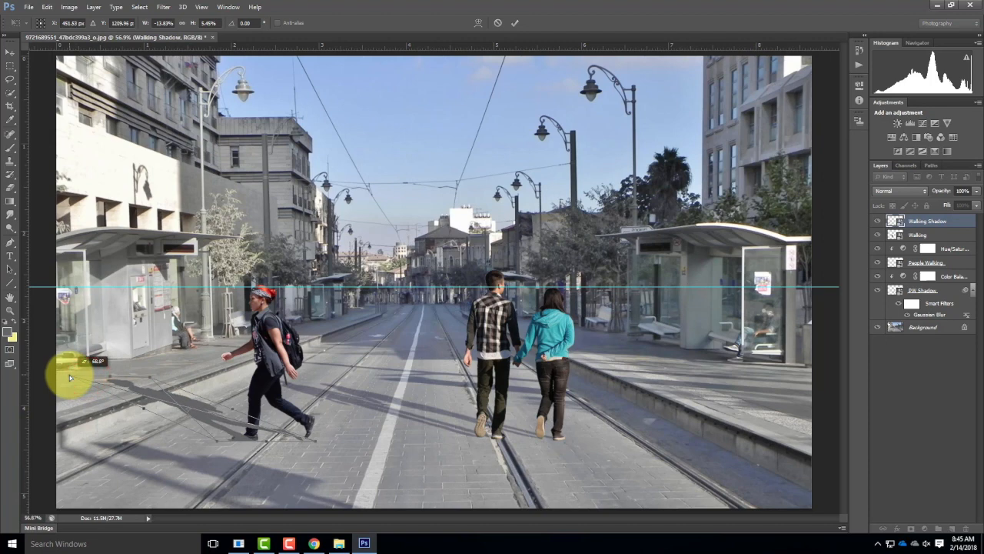
drag(147, 377, 87, 383)
drag(129, 379, 87, 391)
drag(144, 383, 121, 386)
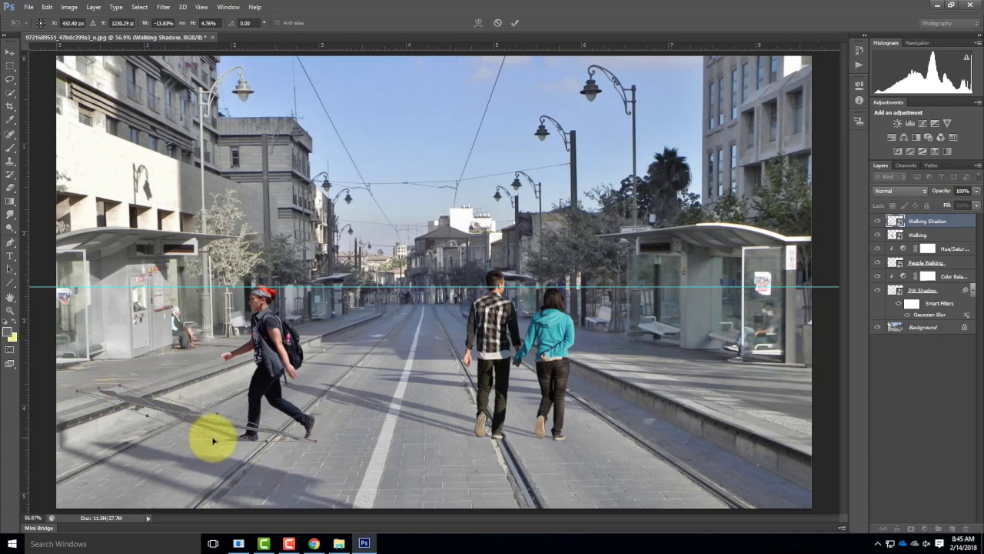
drag(220, 440, 234, 442)
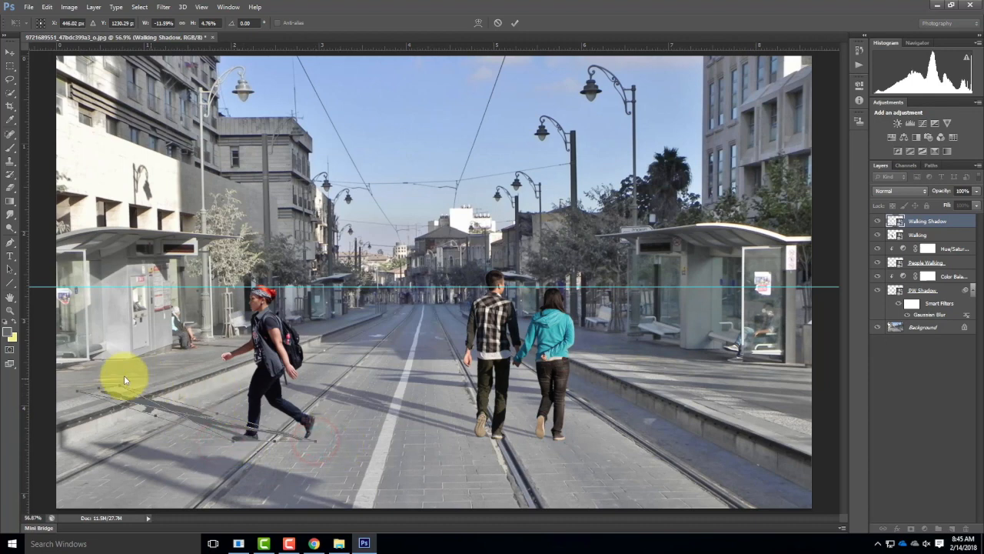
drag(79, 393, 64, 386)
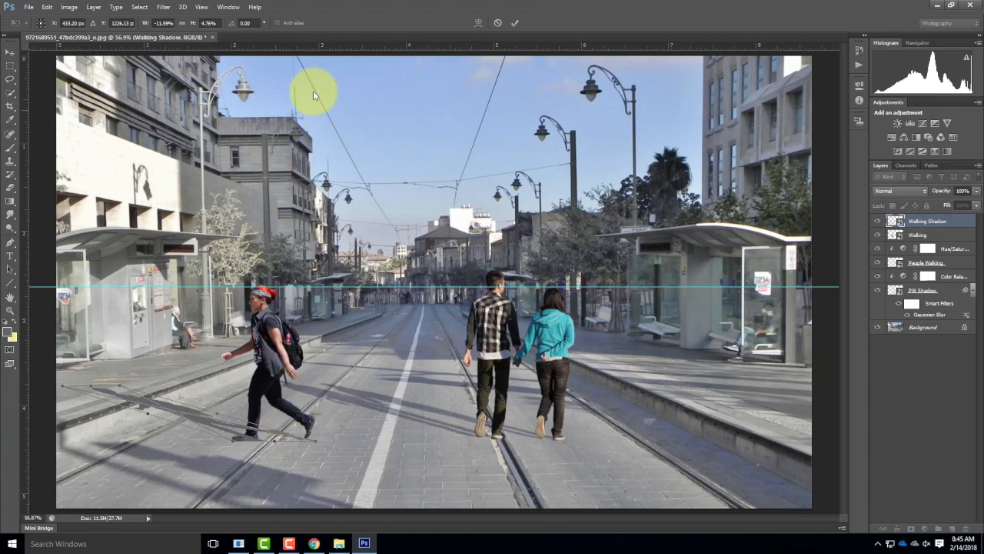
click(515, 23)
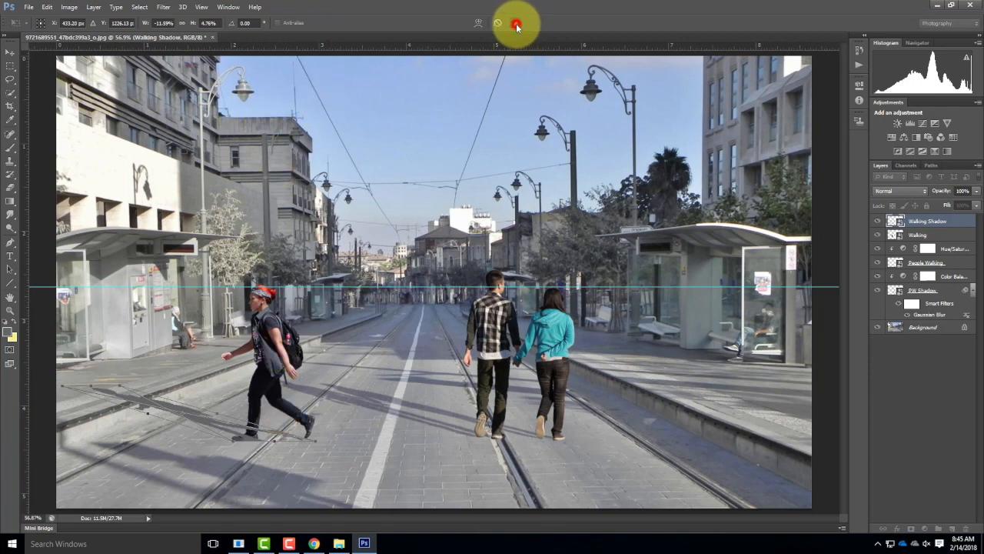
Step: Move the Walking layer above Walking Shadow in the layer stack and nudge the shadow slightly left
click(923, 236)
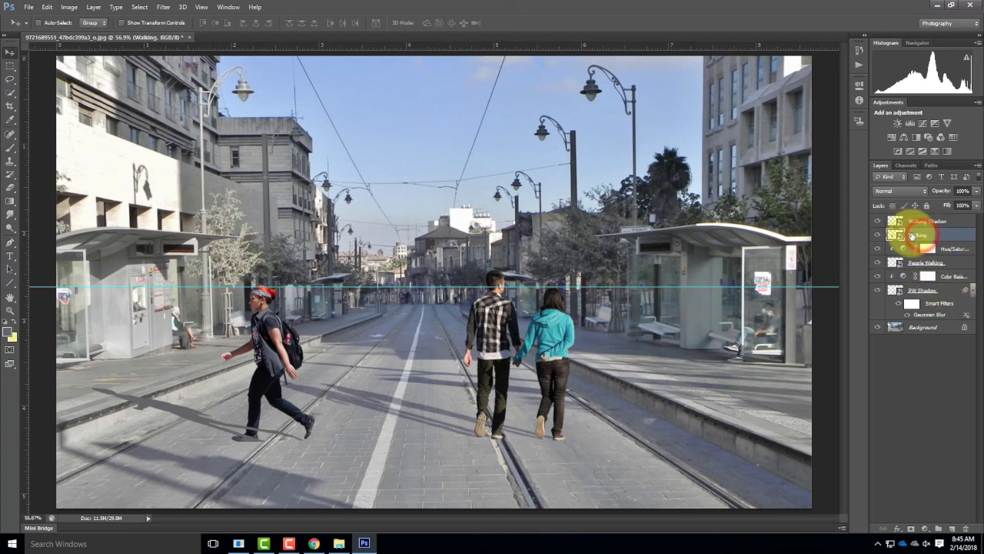
drag(924, 234, 923, 214)
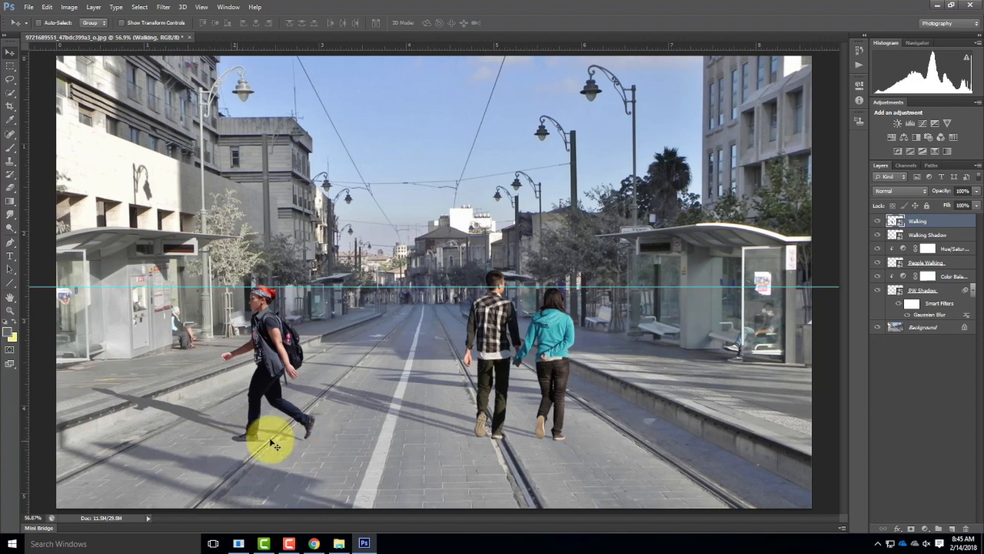
click(940, 235)
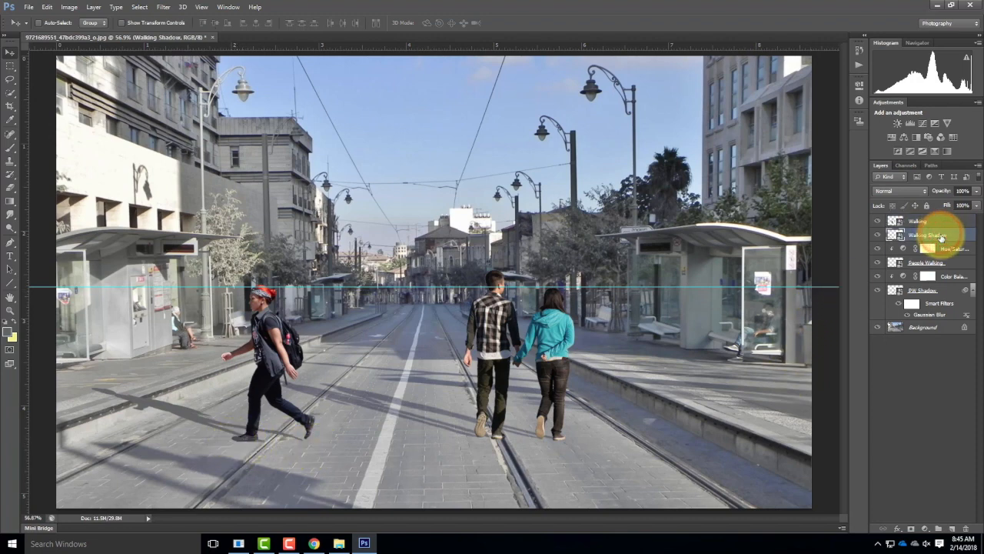
key(Left)
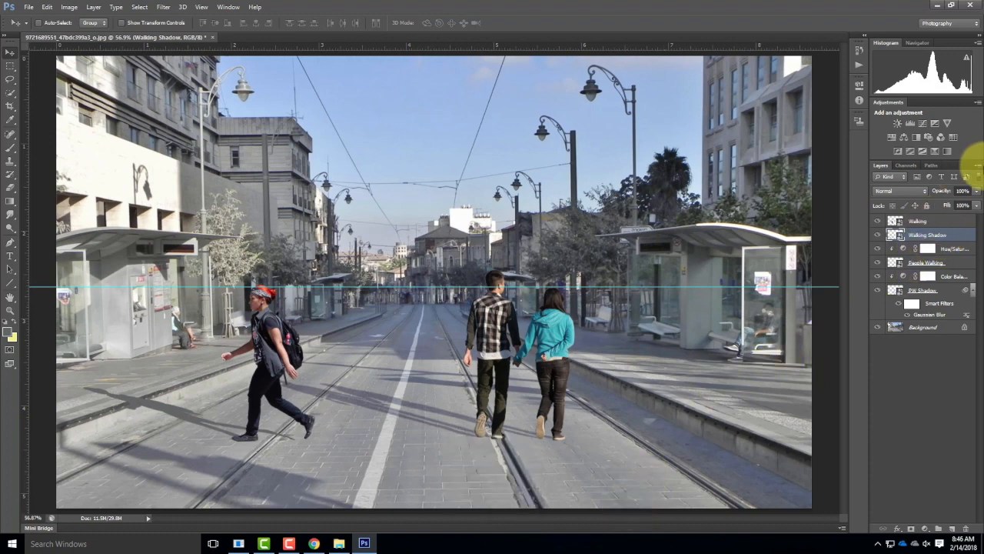
Step: Set the Walking Shadow layer to Multiply blend mode and its opacity to 58%
click(918, 221)
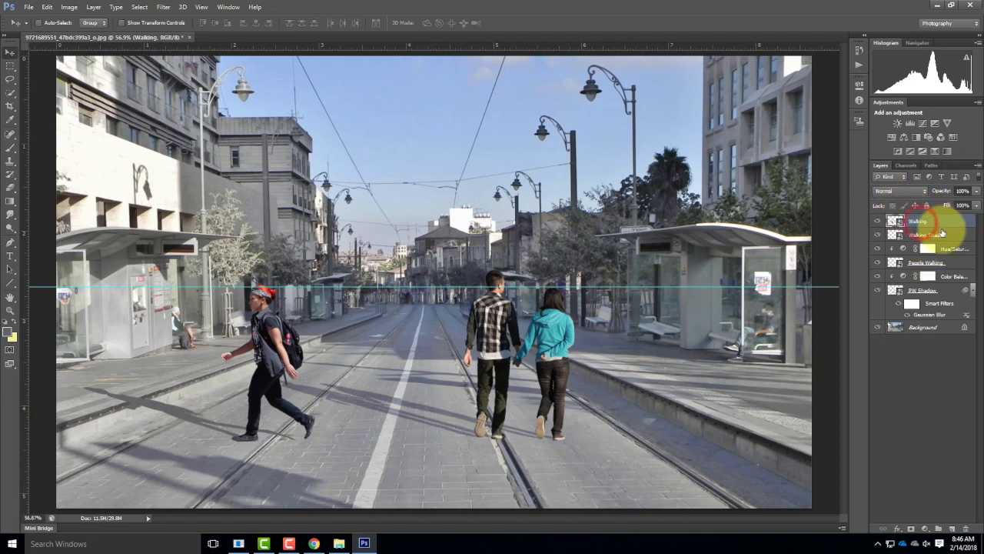
click(931, 235)
click(896, 191)
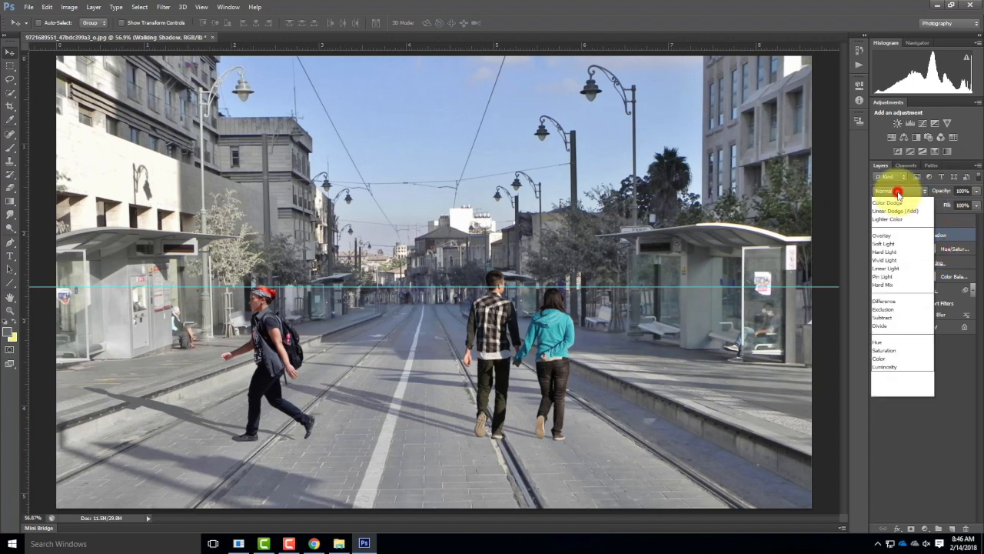
click(885, 234)
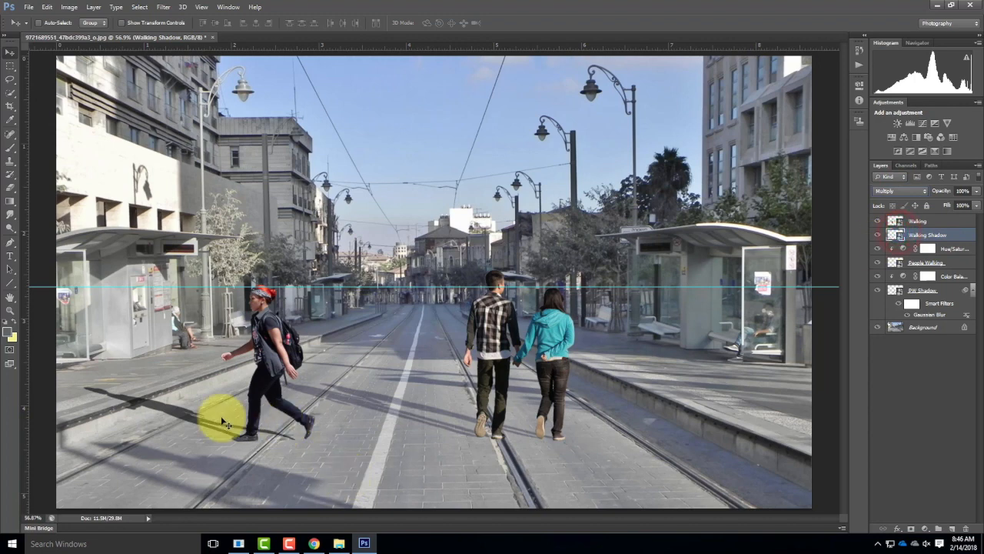
drag(975, 192, 956, 202)
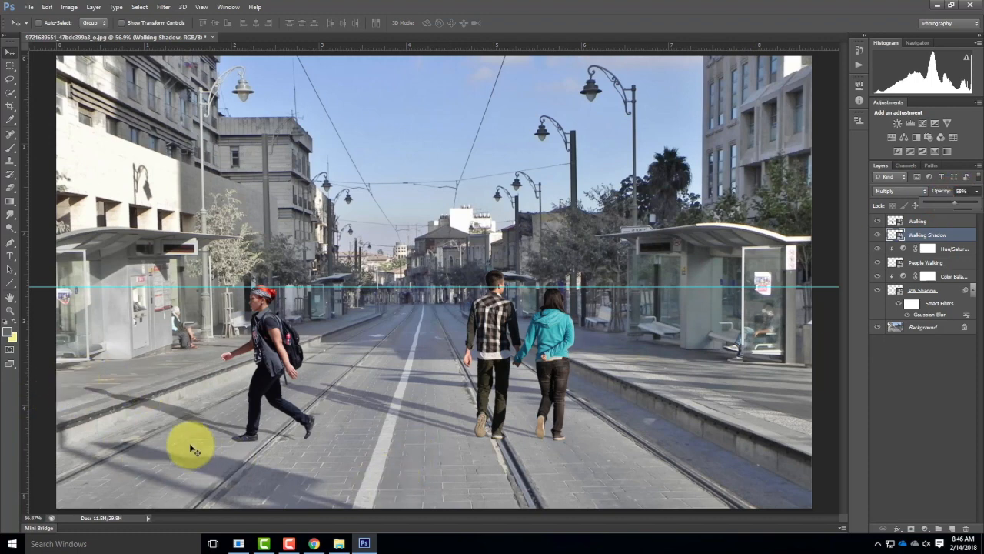
Step: Add a Color Balance 2 adjustment layer clipped to Walking Shadow and shift its midtones toward blue to +42
click(94, 8)
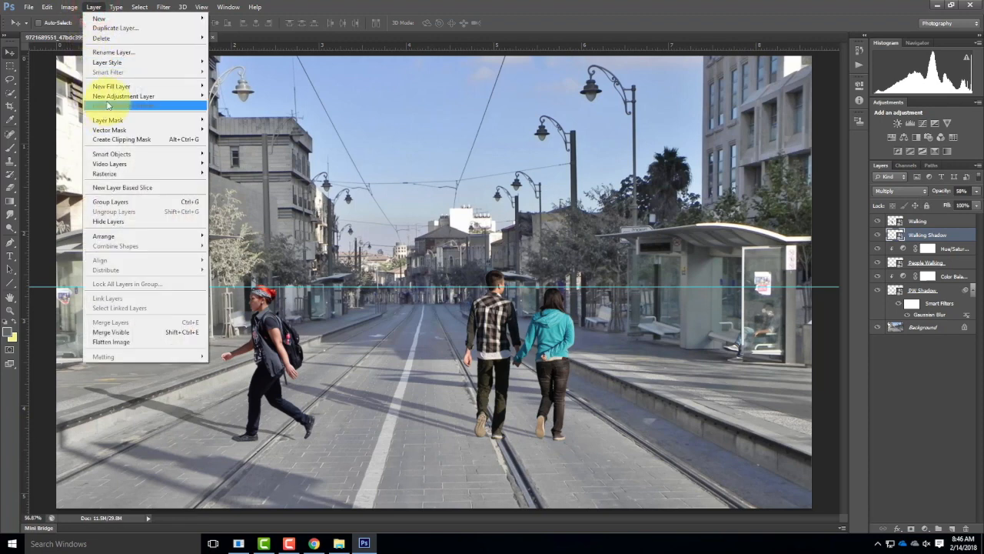
mouse_move(116, 96)
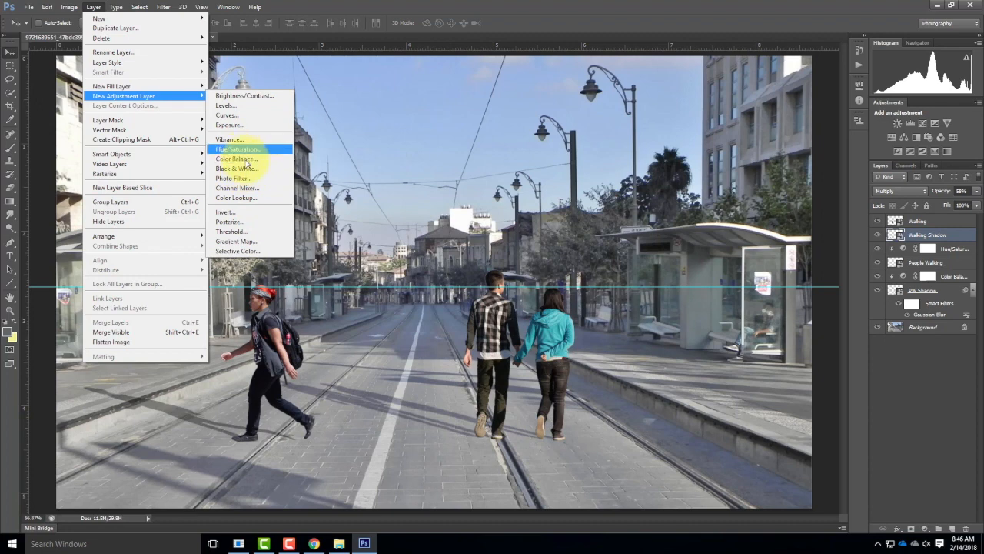
click(245, 159)
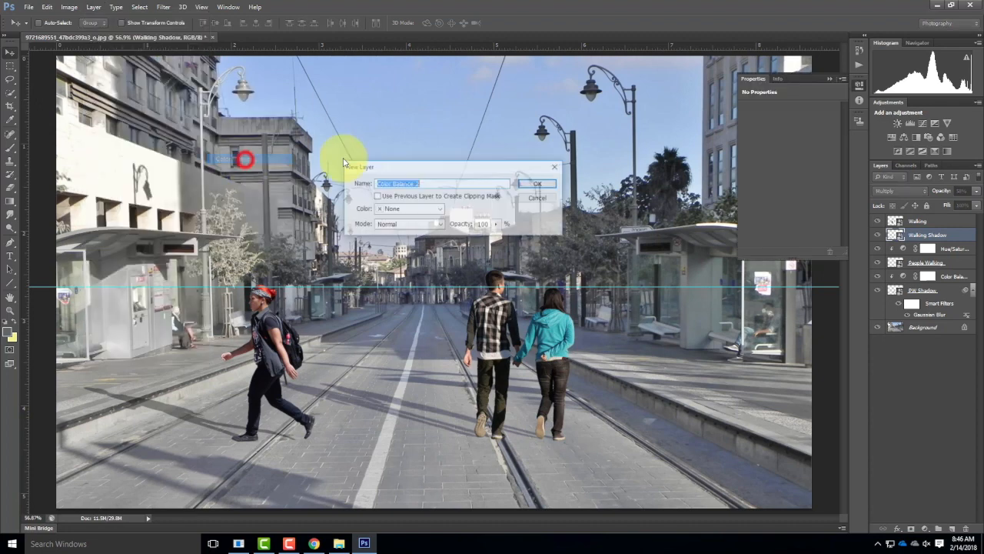
click(543, 181)
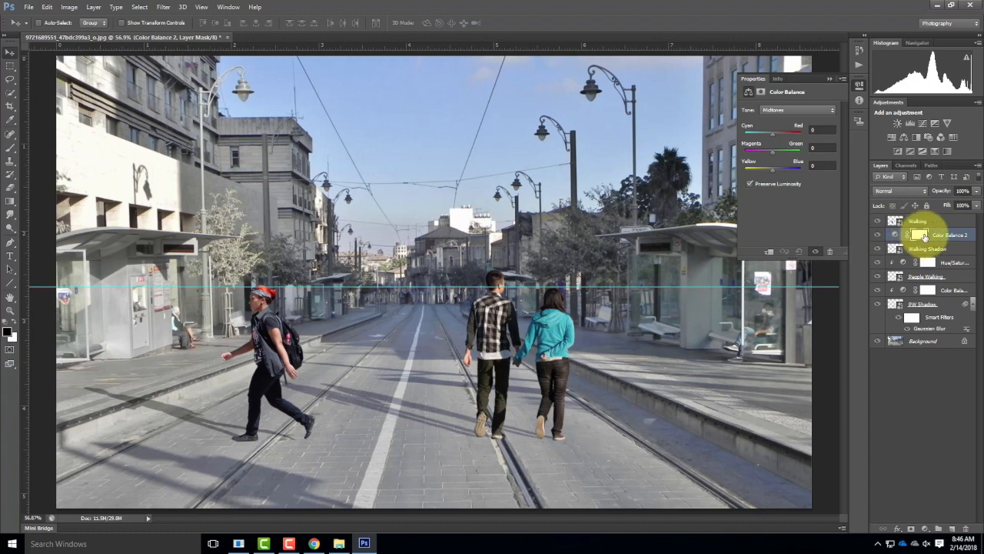
key(ctrl+alt+g)
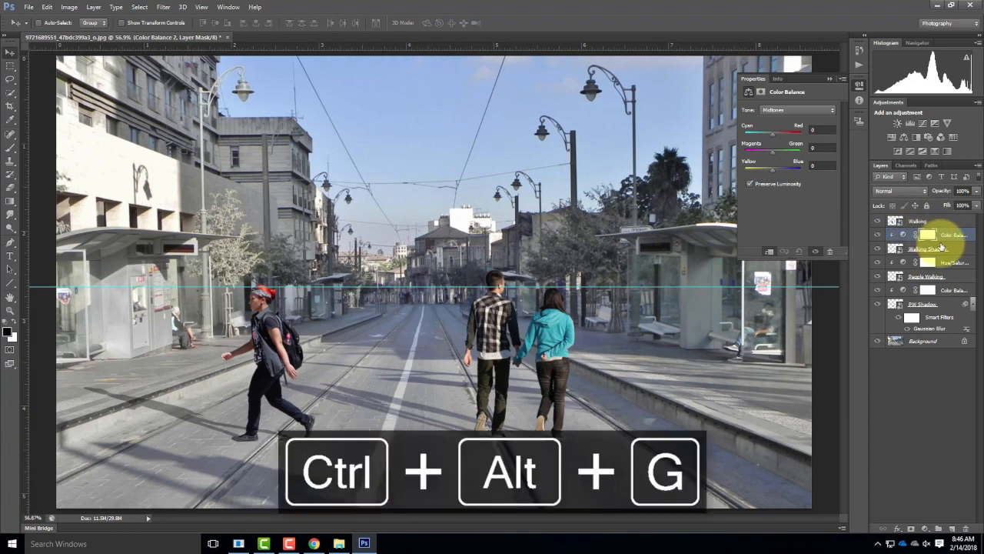
drag(772, 176, 783, 173)
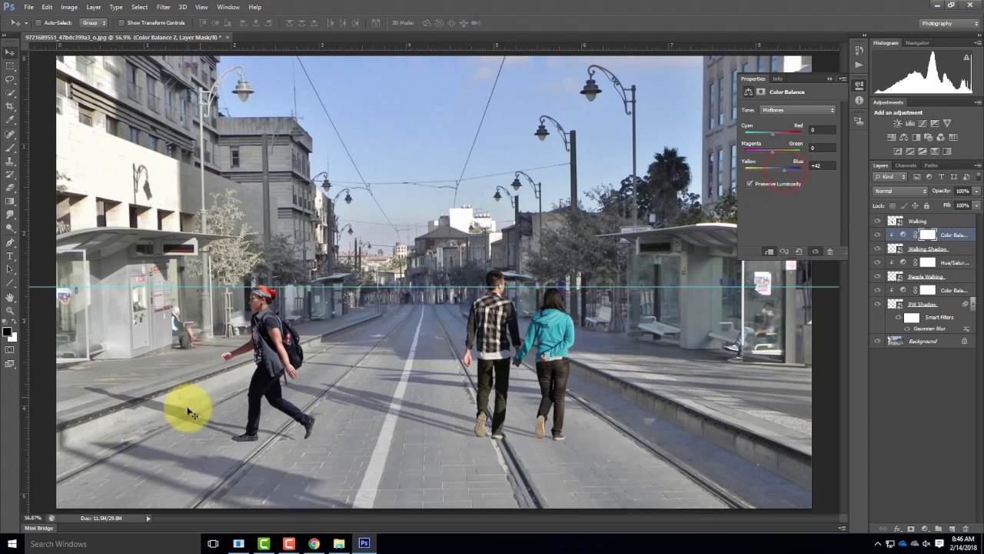
Step: Reduce the opacity of the Walking Shadow layer to 49%
click(951, 221)
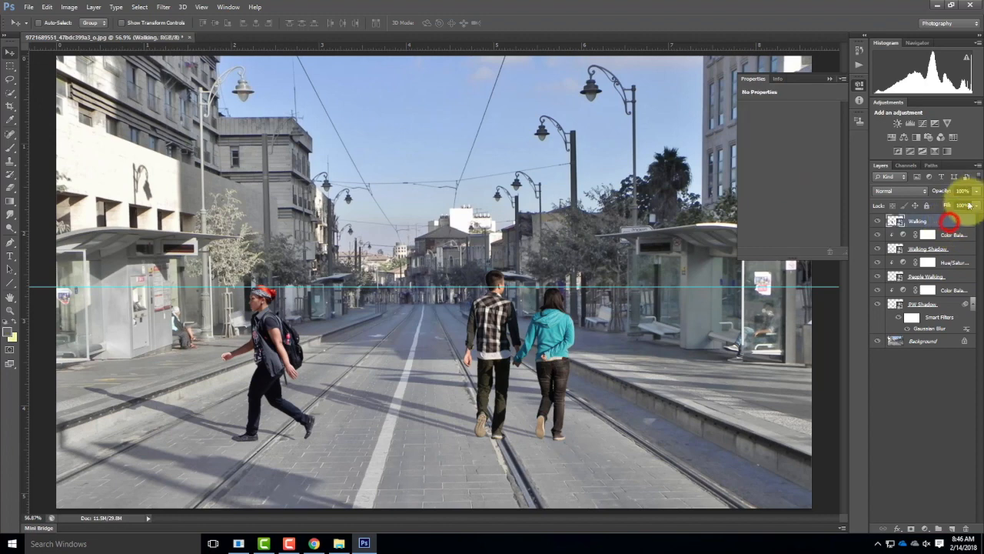
click(935, 249)
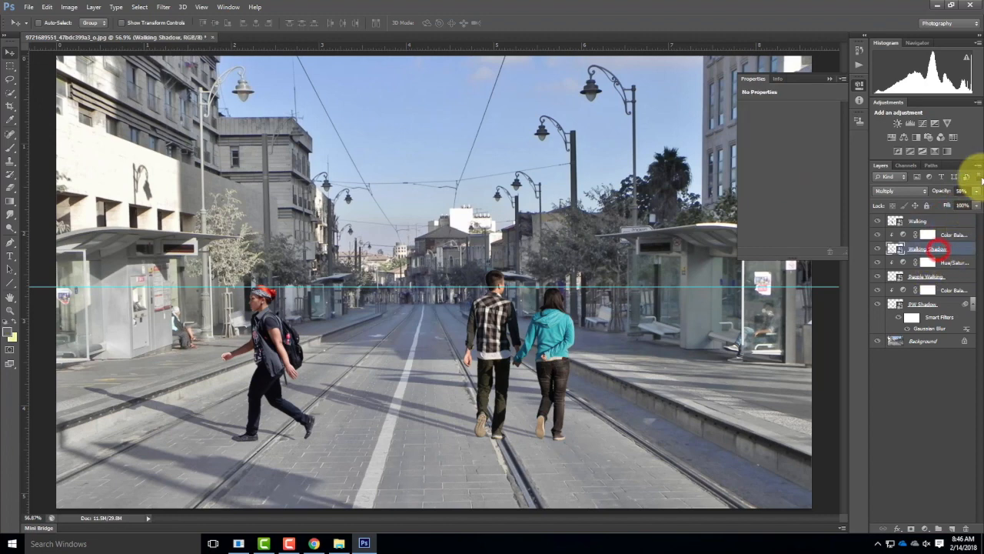
click(975, 191)
drag(957, 203, 954, 206)
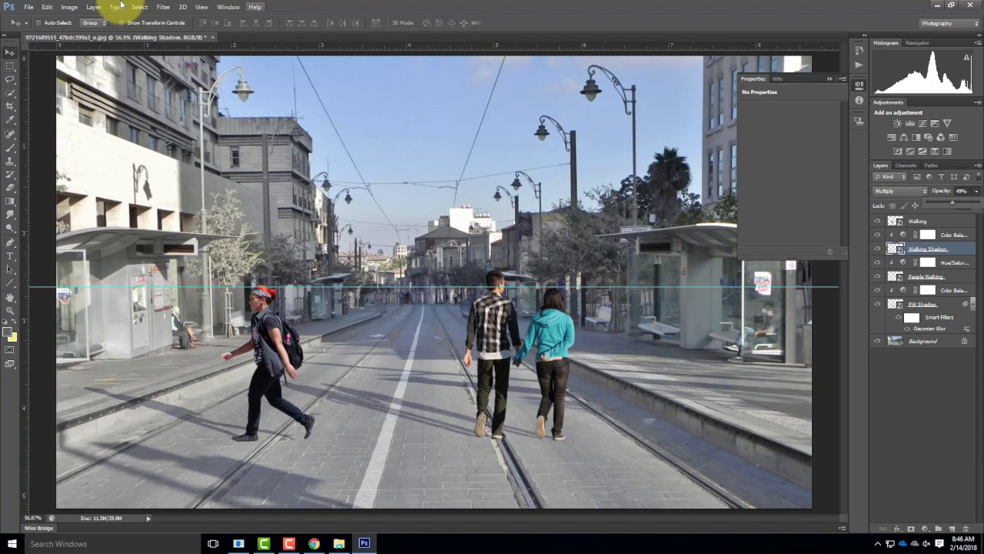
Step: Soften the Walking Shadow layer with a Gaussian Blur
click(158, 7)
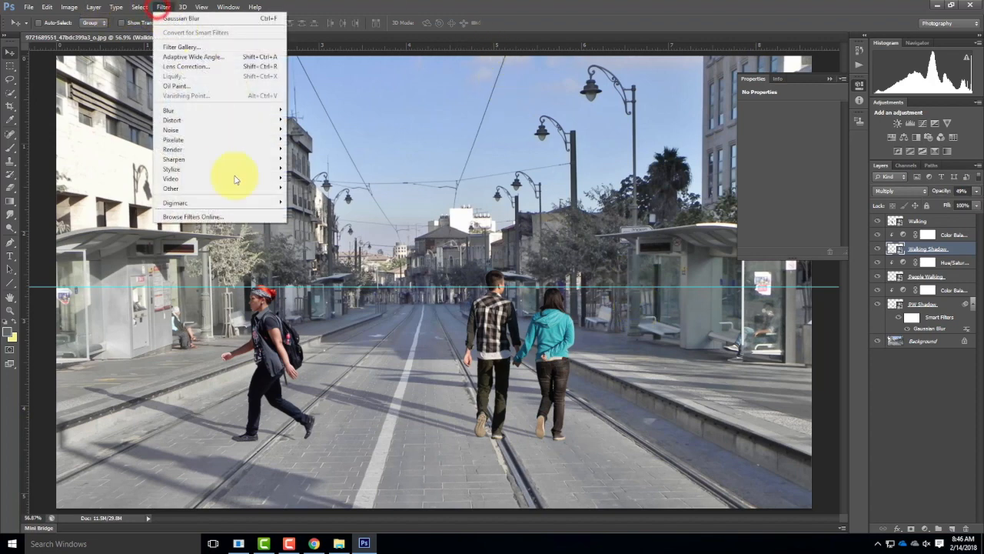
mouse_move(211, 113)
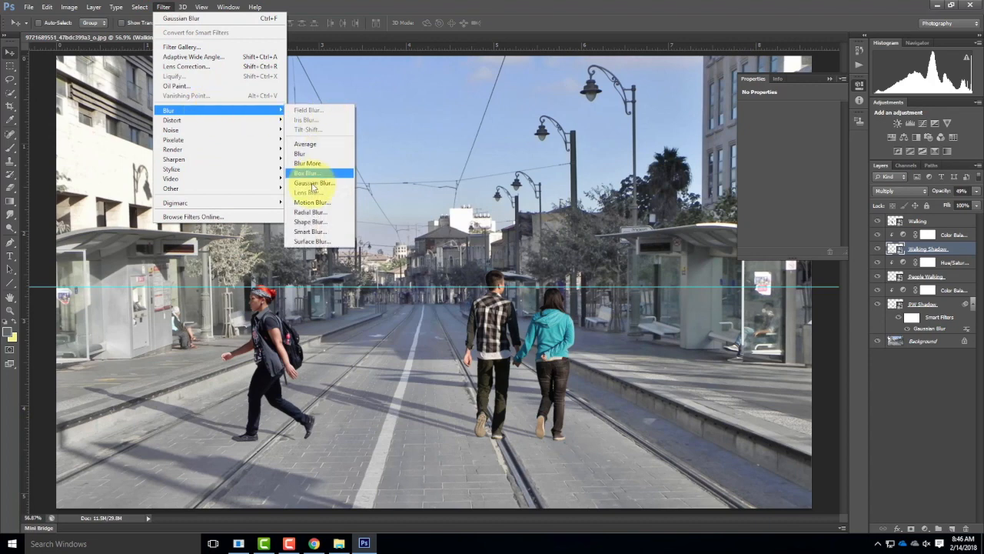
click(311, 183)
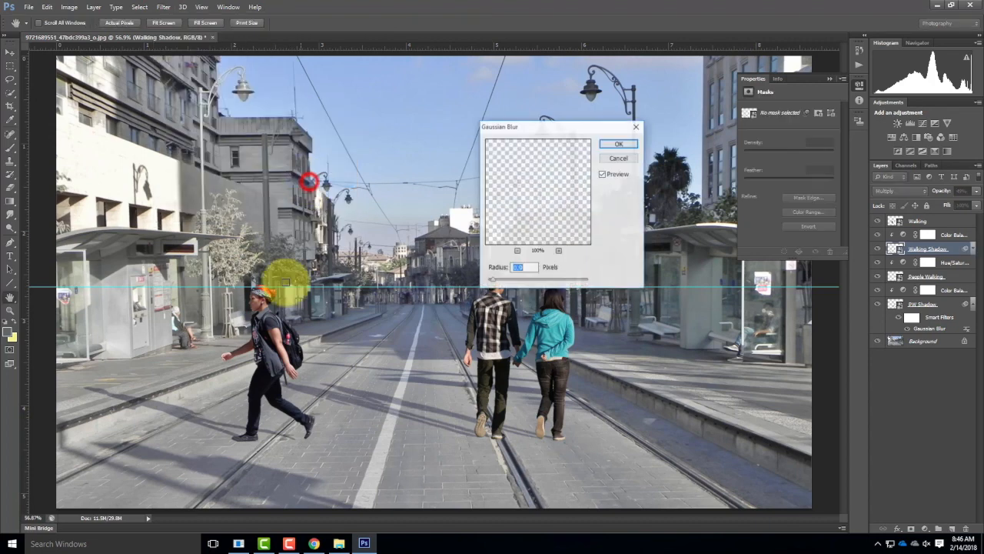
click(620, 146)
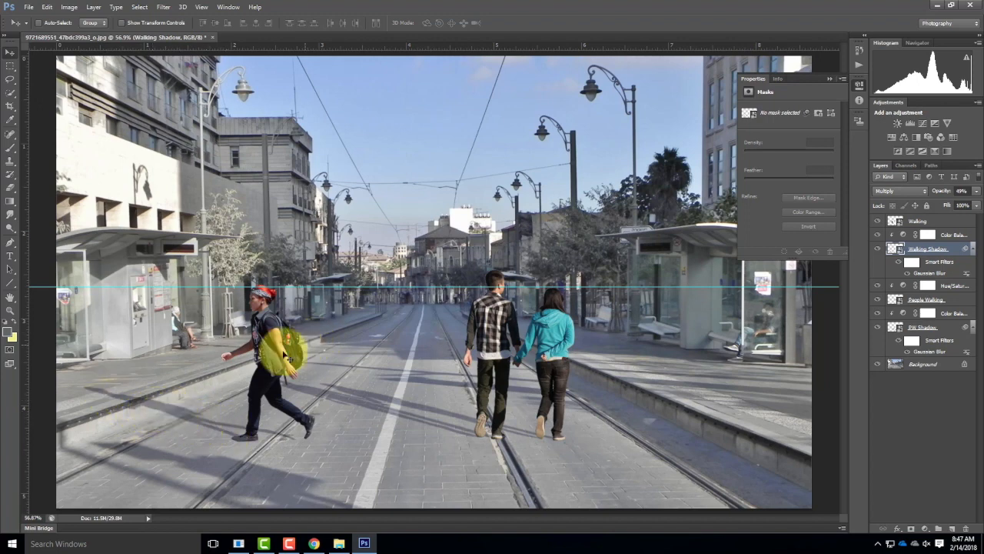
Step: Hide the woman's Walking layer and rasterize the Walking Shadow layer
click(878, 220)
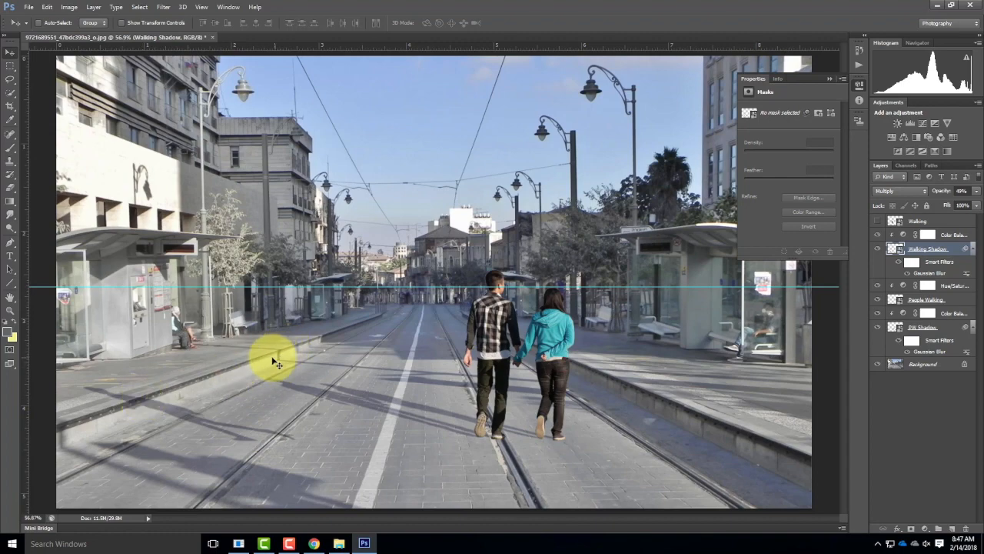
key(ctrl+equal)
key(ctrl+equal)
key(ctrl+equal)
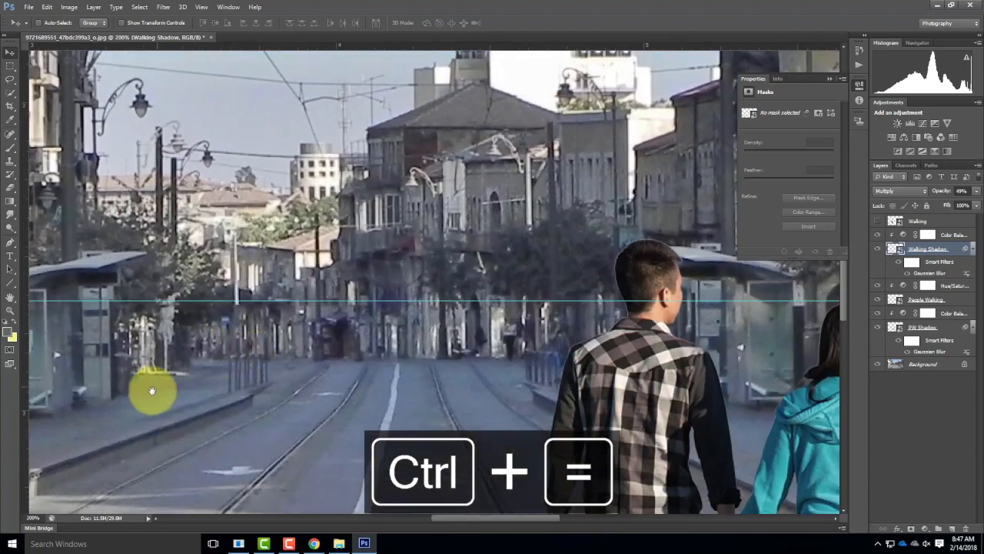
drag(151, 391, 606, 126)
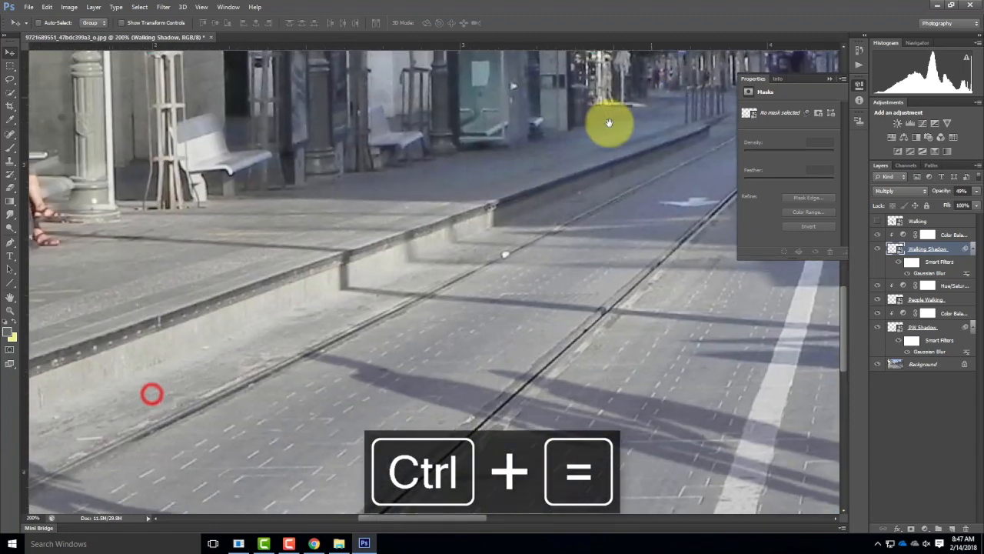
drag(270, 209, 553, 176)
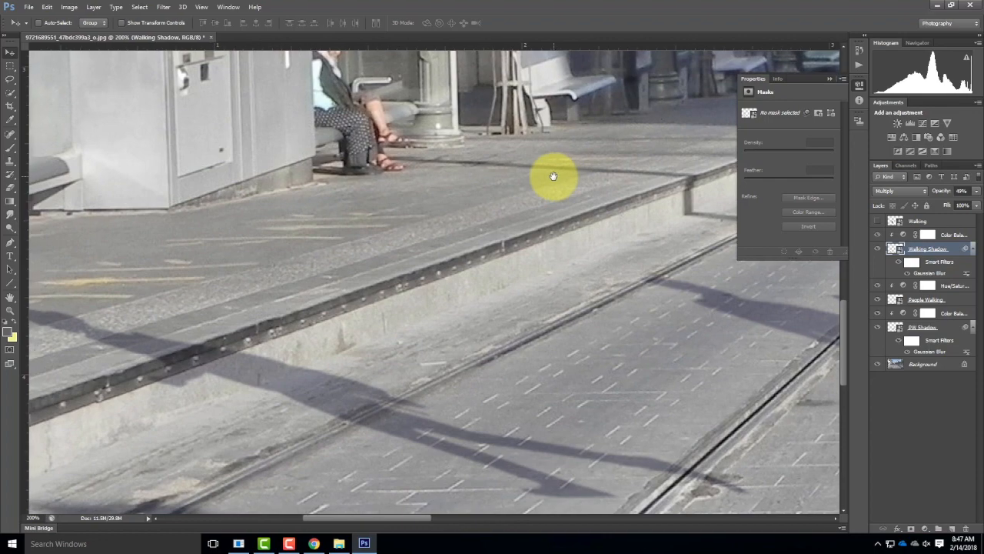
key(ctrl+minus)
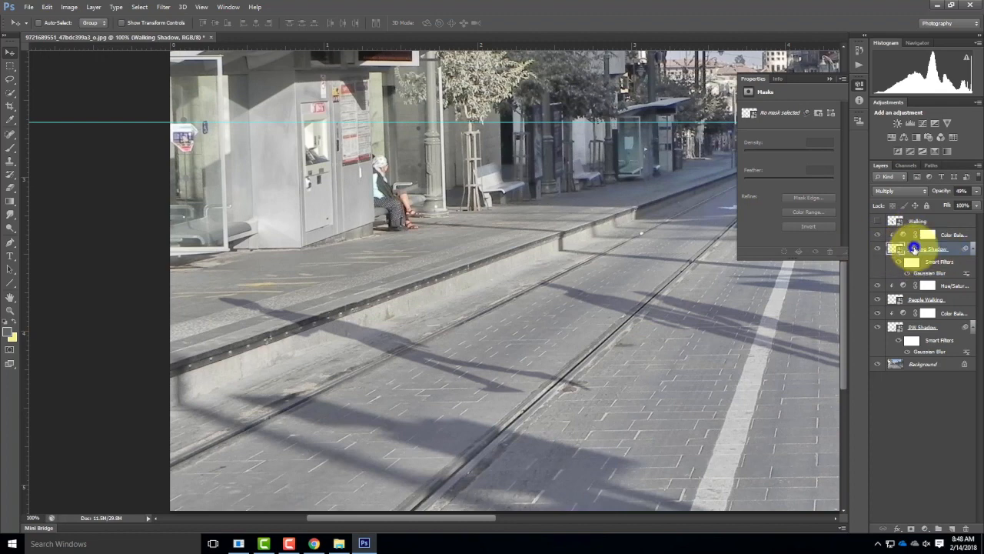
right_click(914, 249)
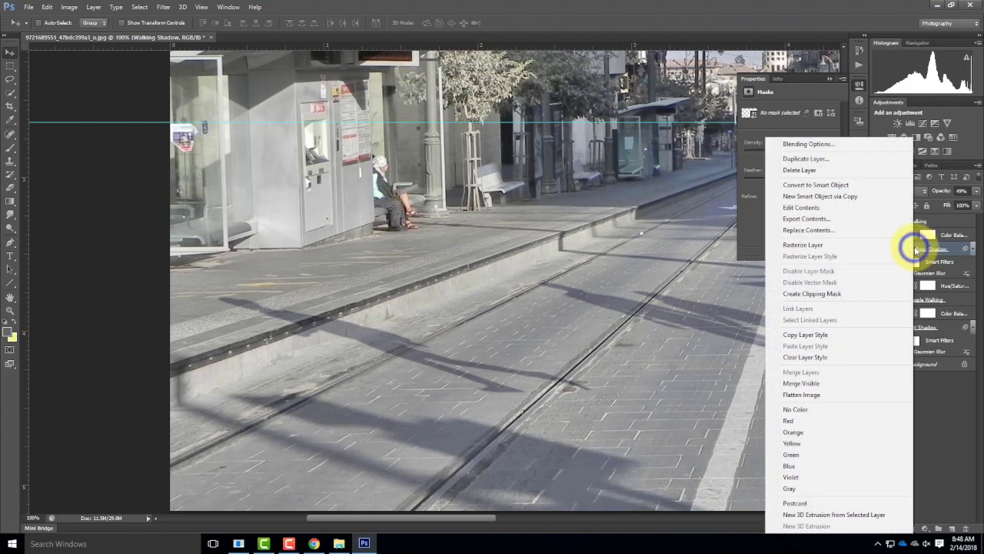
click(837, 246)
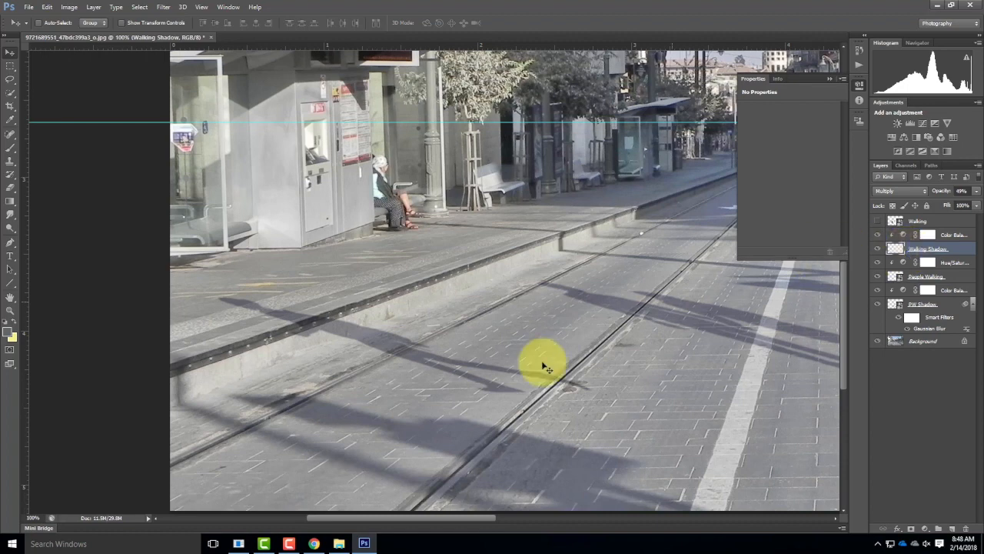
click(13, 96)
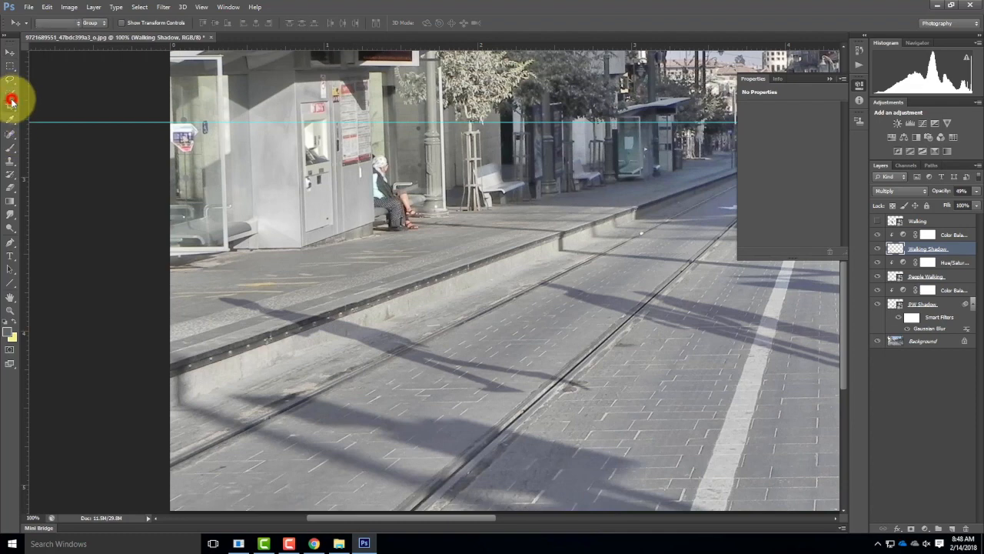
click(11, 96)
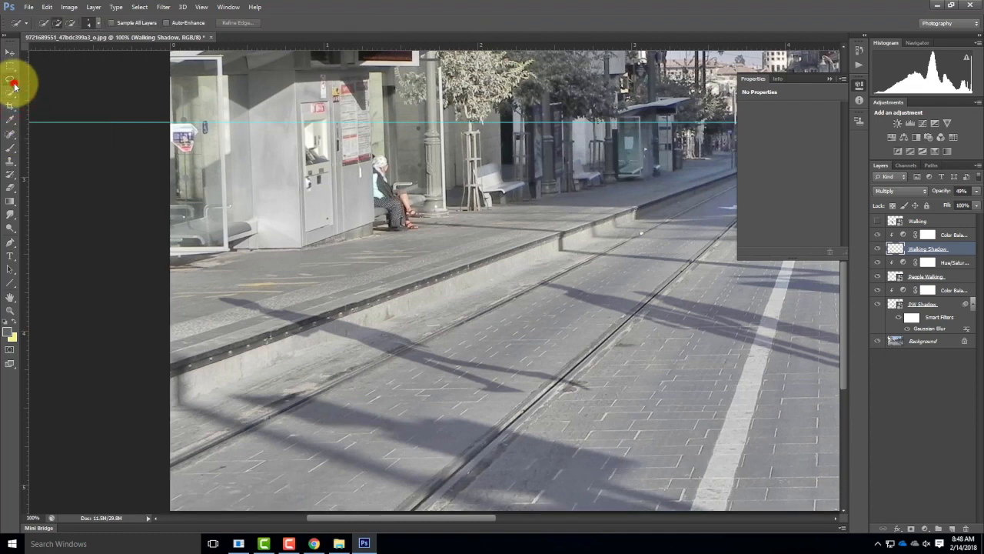
click(13, 80)
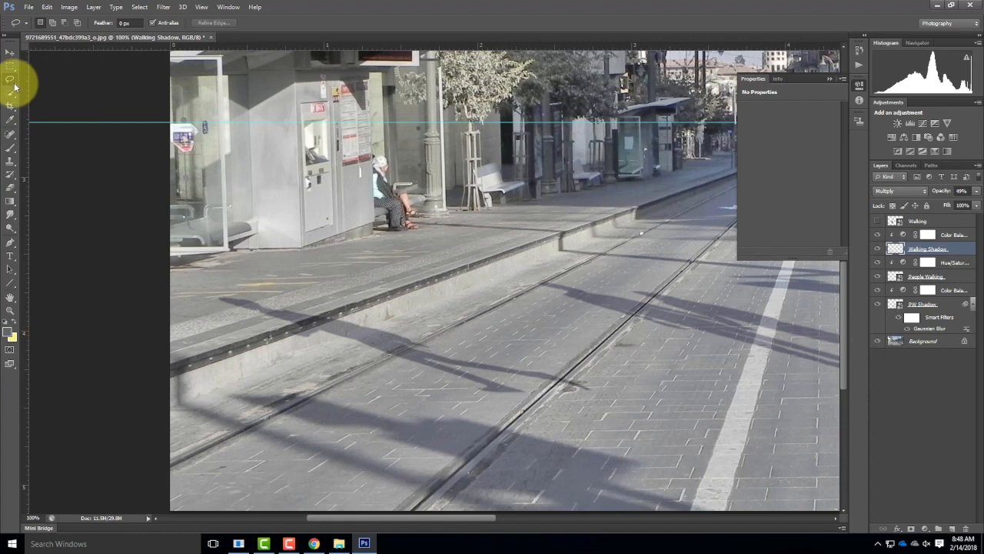
click(13, 84)
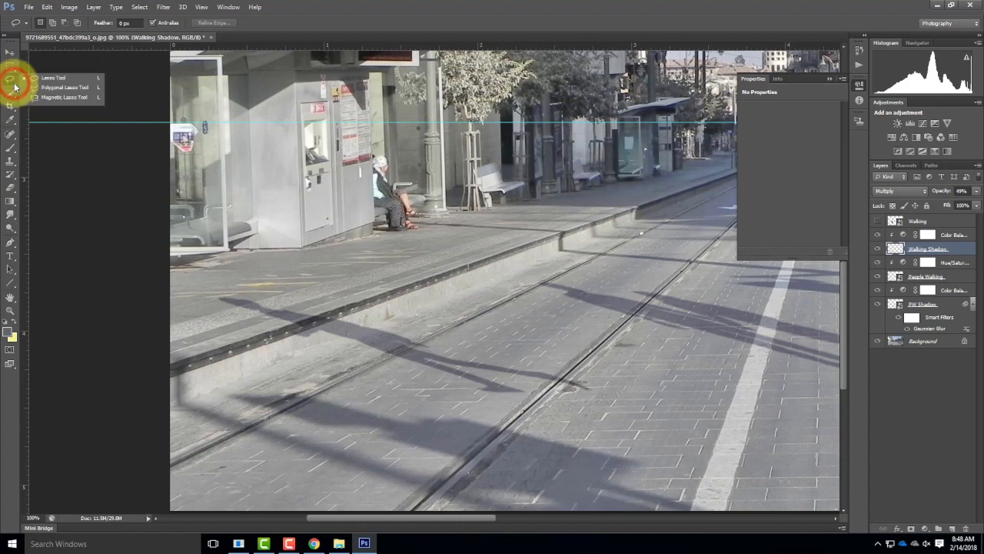
click(67, 88)
click(310, 291)
mouse_move(204, 316)
mouse_down()
mouse_move(226, 345)
mouse_move(312, 353)
mouse_move(380, 312)
mouse_move(352, 291)
mouse_move(260, 279)
mouse_up()
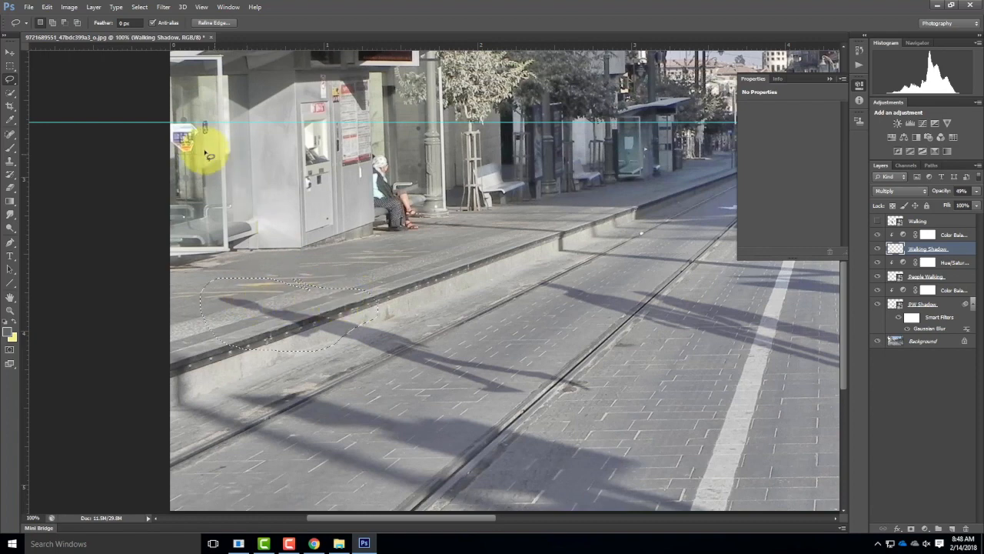
Step: Select the upper part of the woman's shadow, from the sidewalk down to the base of the curb, with the Polygonal Lasso
click(10, 79)
click(63, 87)
click(266, 366)
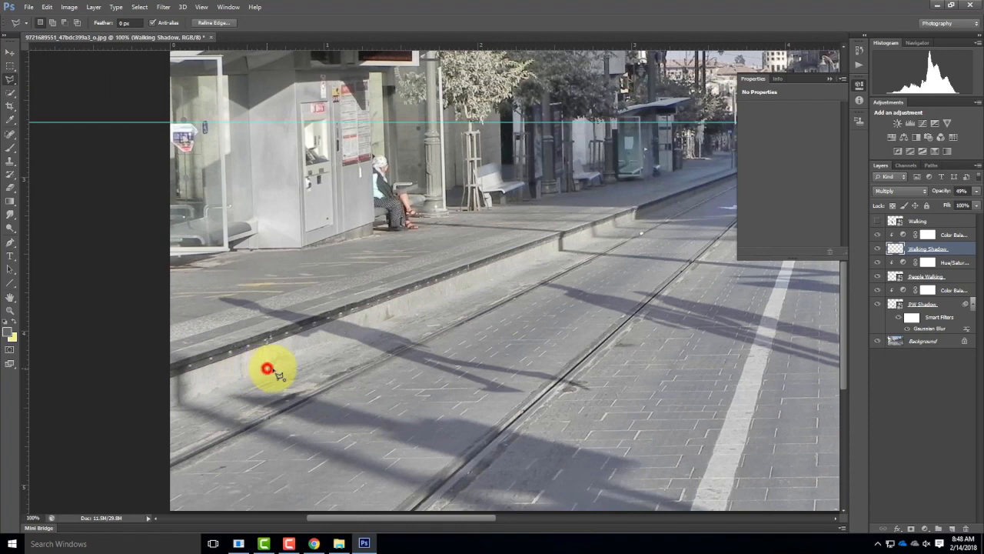
click(396, 318)
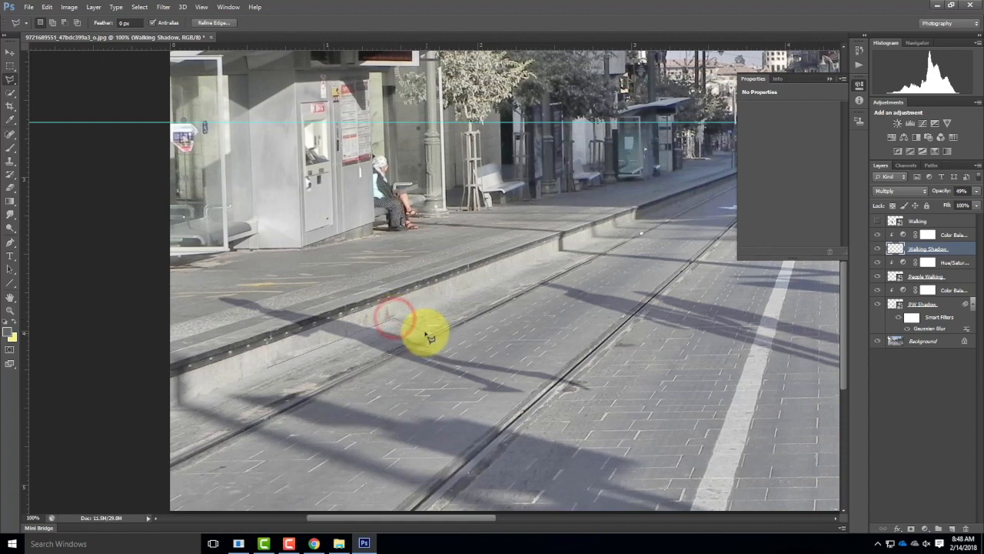
click(300, 274)
click(196, 279)
click(189, 326)
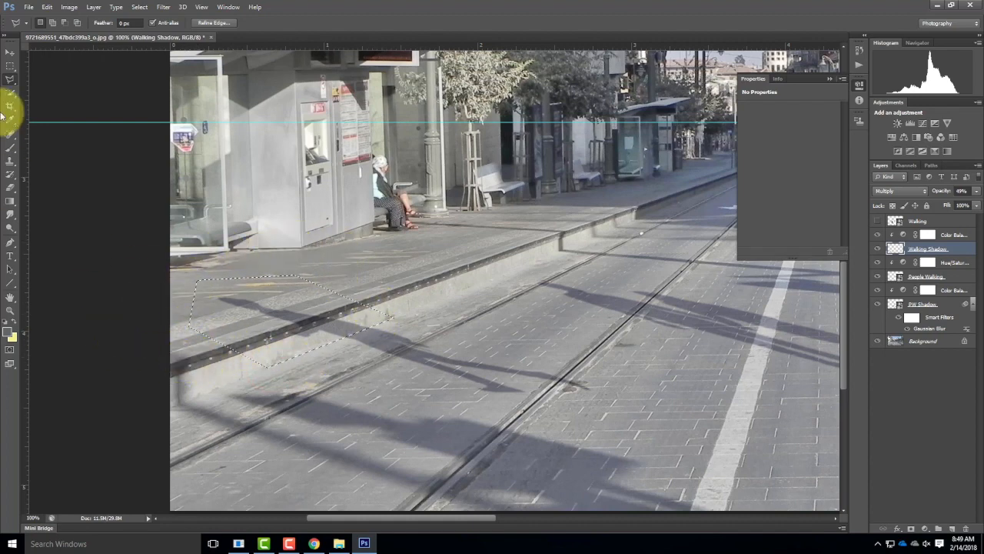
Step: Move the selected upper shadow piece straight up about 0.2 in so it lies on the sidewalk above the curb
click(10, 53)
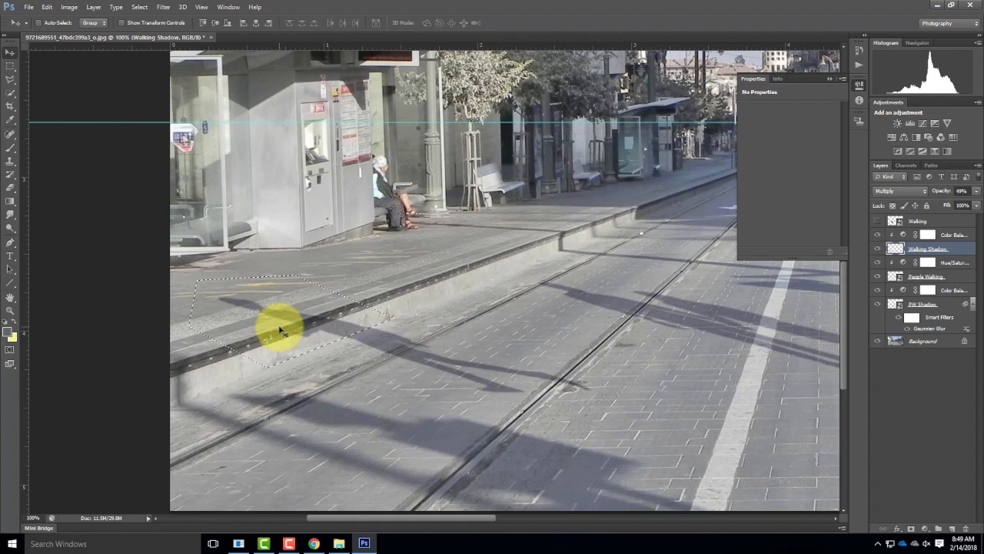
drag(278, 326, 281, 293)
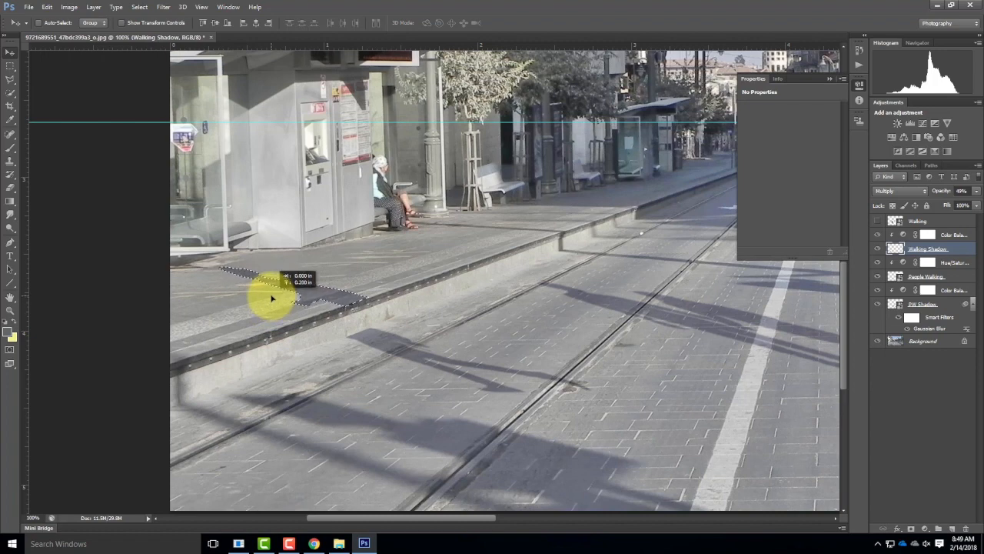
drag(271, 298, 271, 298)
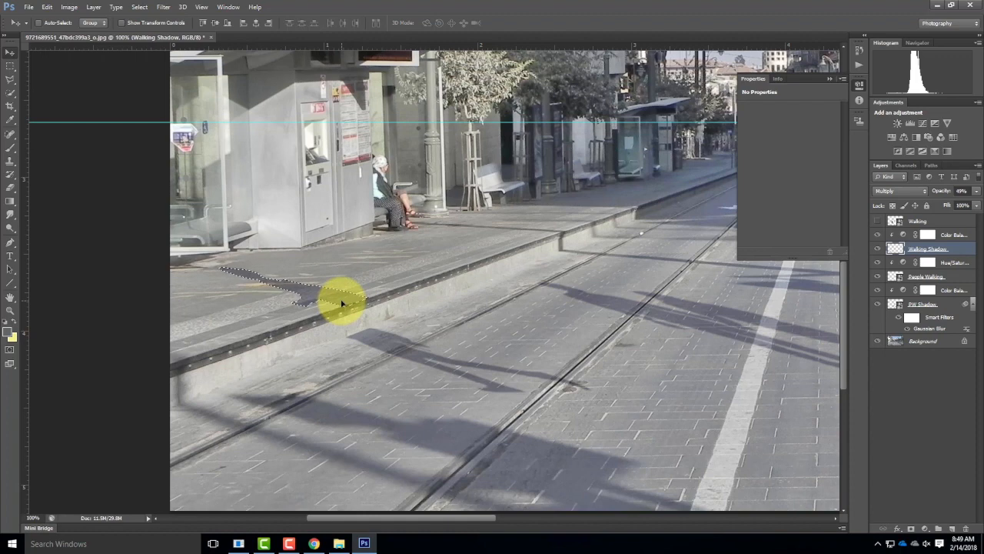
drag(346, 308, 377, 298)
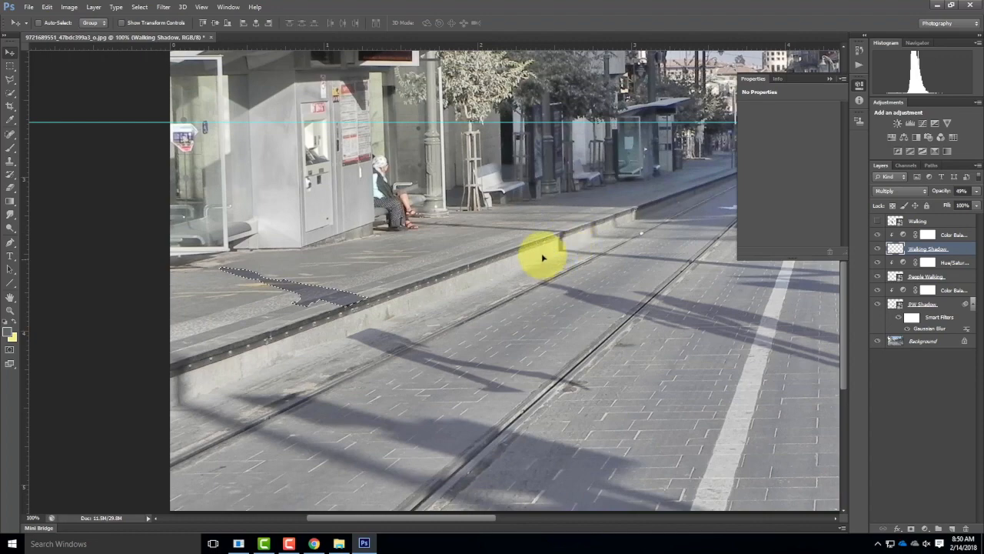
Step: Outline the gap on the curb face between the two shadow pieces with the Polygonal Lasso, keeping its sides vertical
click(9, 79)
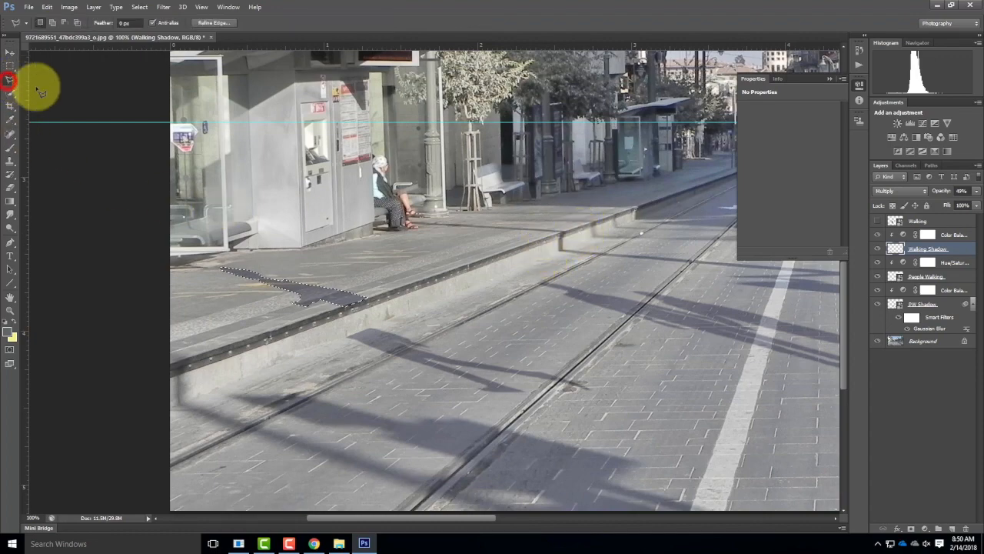
key(ctrl+equal)
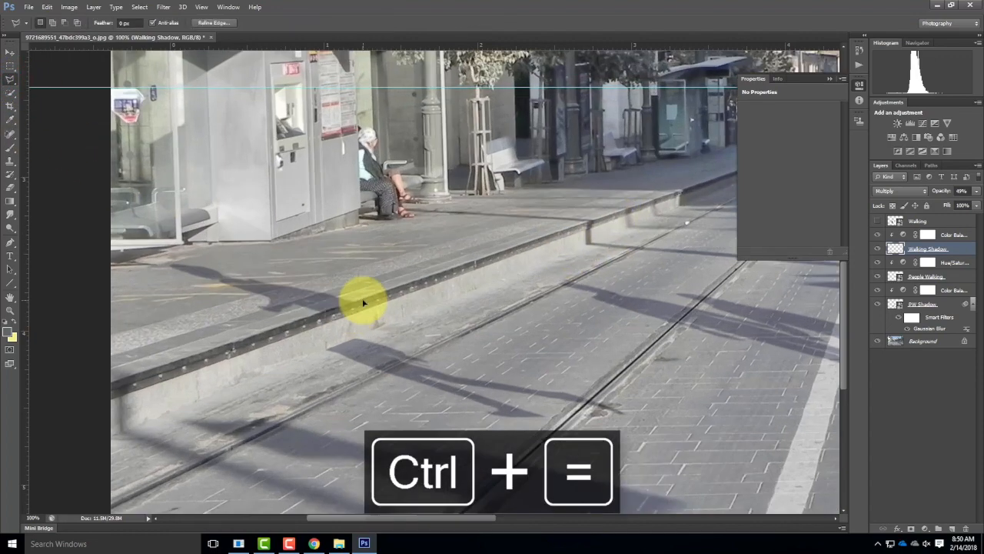
click(256, 331)
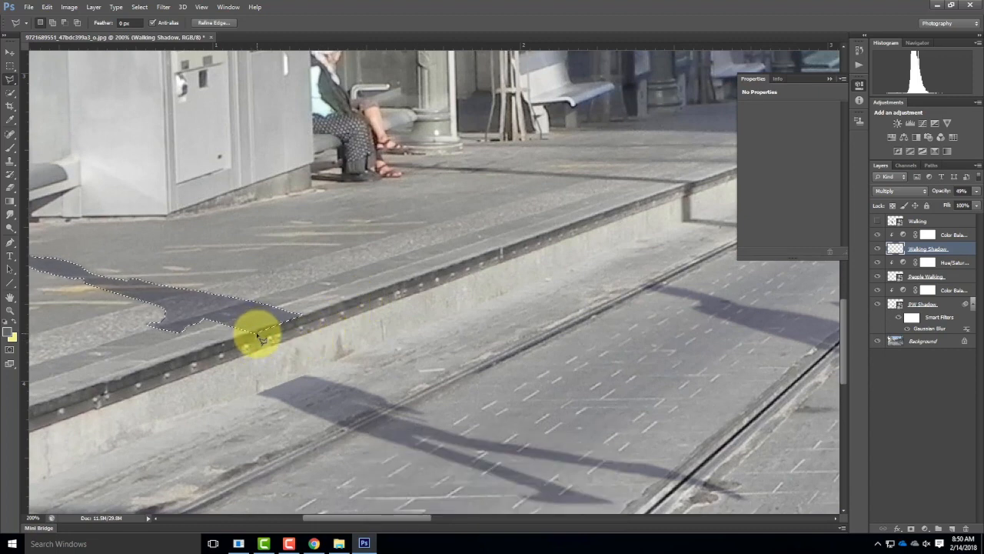
click(259, 395)
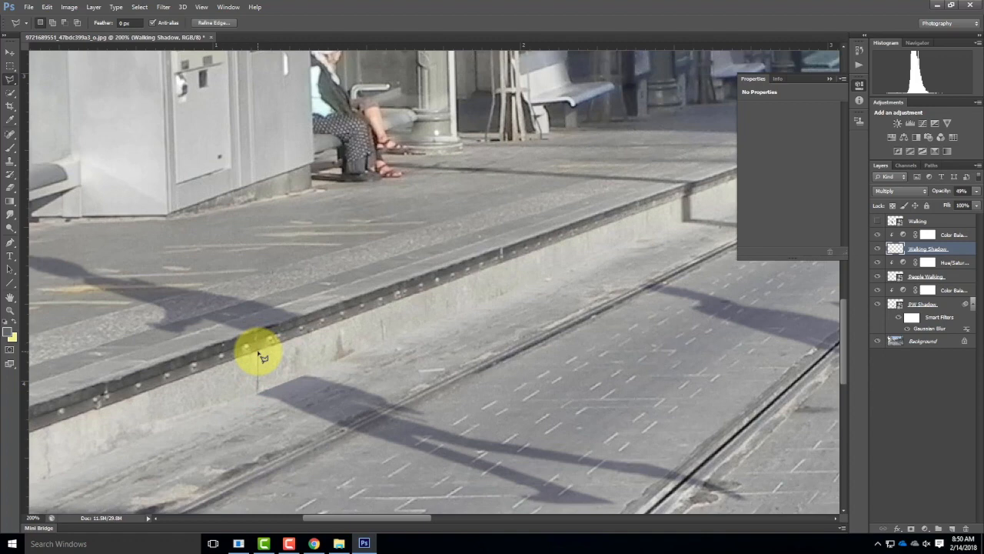
click(261, 352)
click(262, 347)
click(260, 344)
click(259, 338)
click(256, 333)
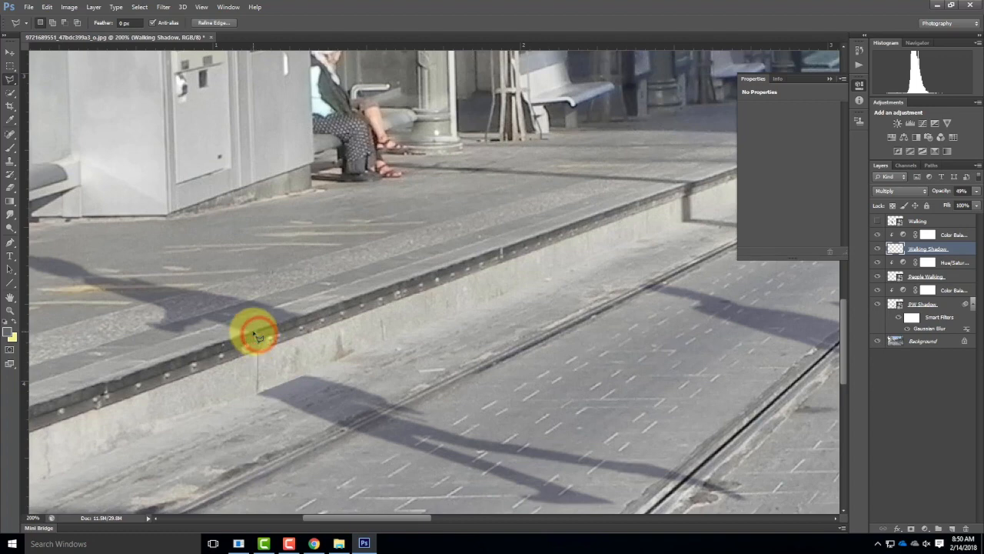
click(255, 335)
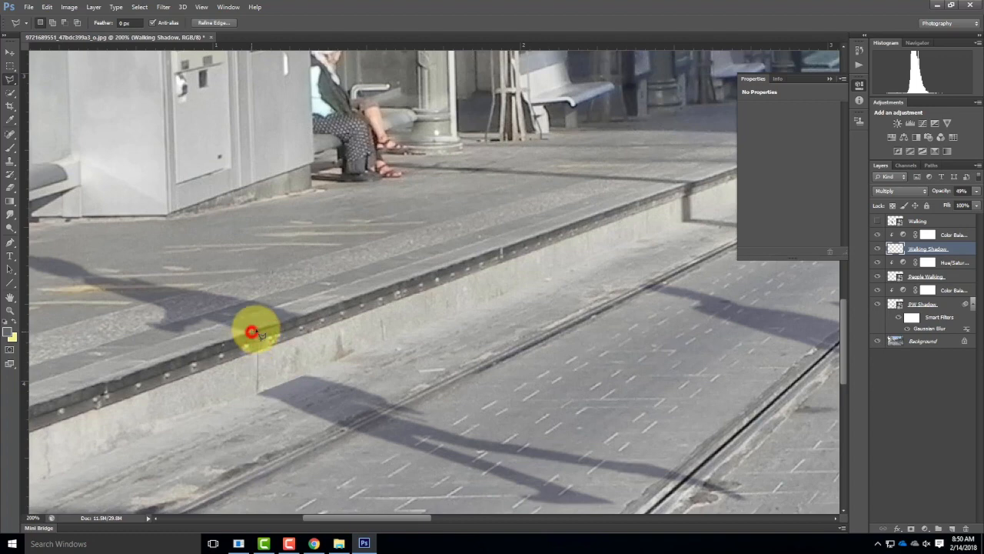
click(310, 332)
click(305, 336)
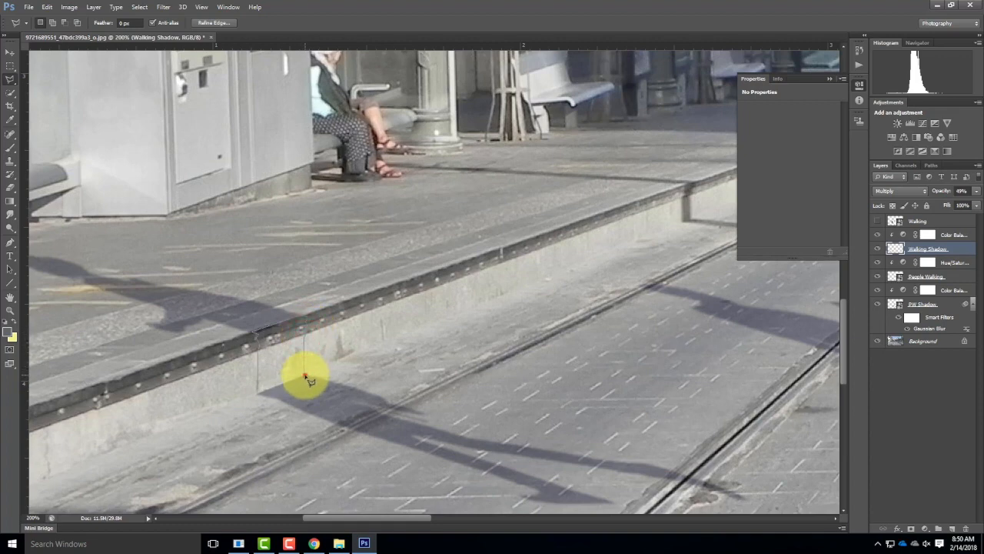
click(305, 375)
click(283, 391)
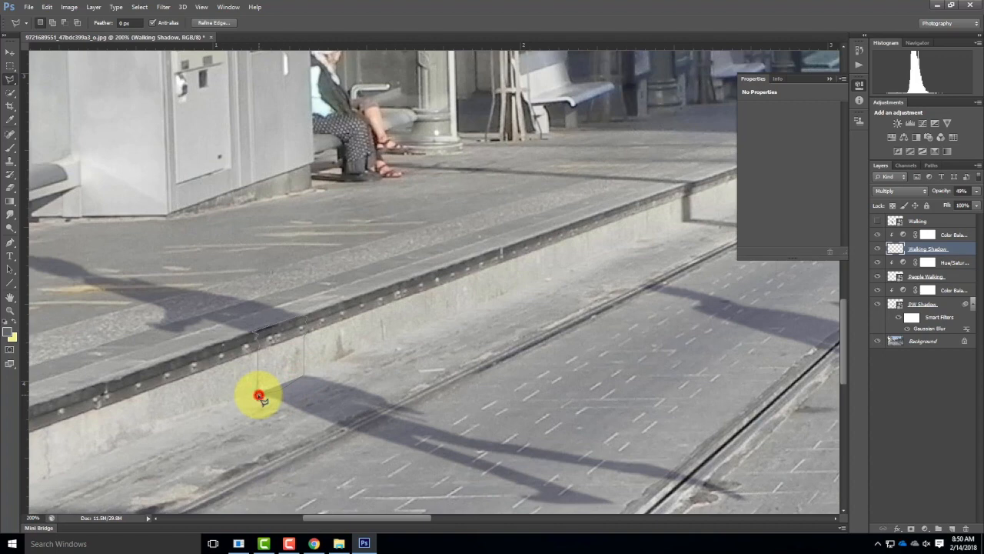
double_click(258, 390)
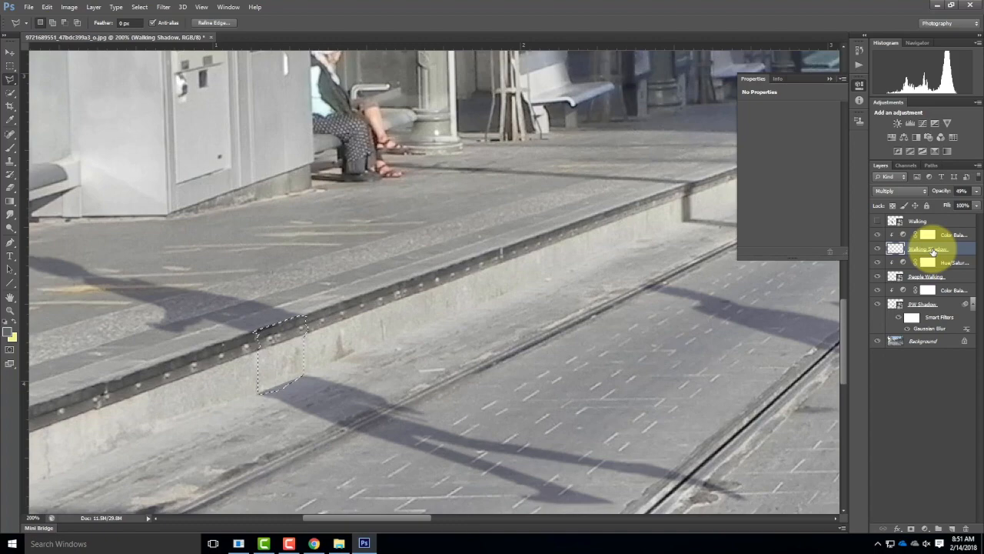
Step: Switch to the Brush tool and reduce the brush size to 100 px for filling the curb selection
click(8, 150)
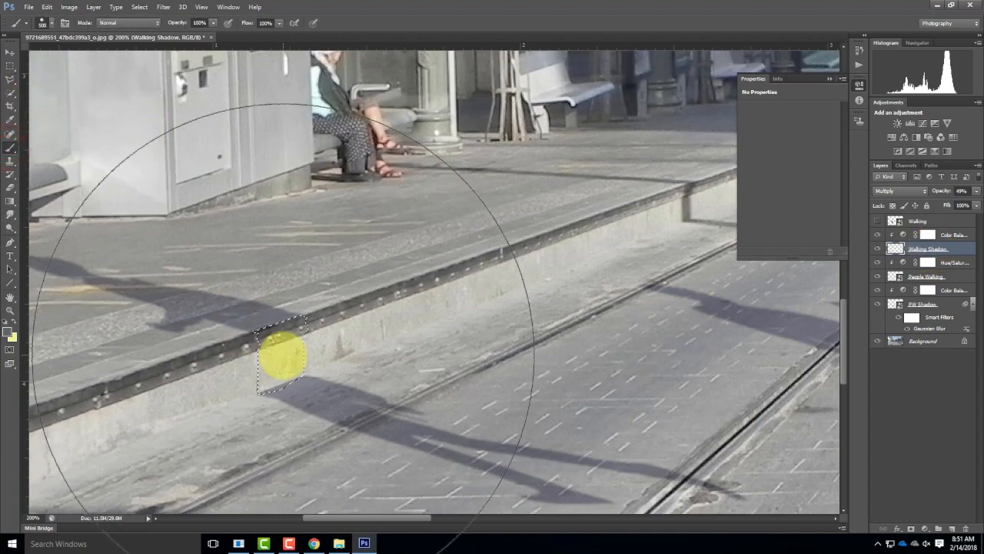
key(p)
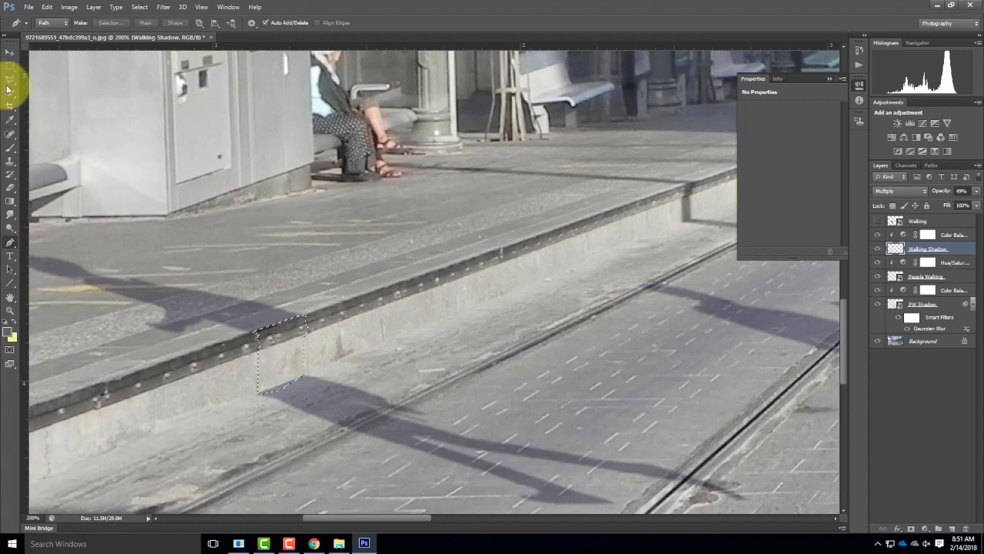
click(8, 151)
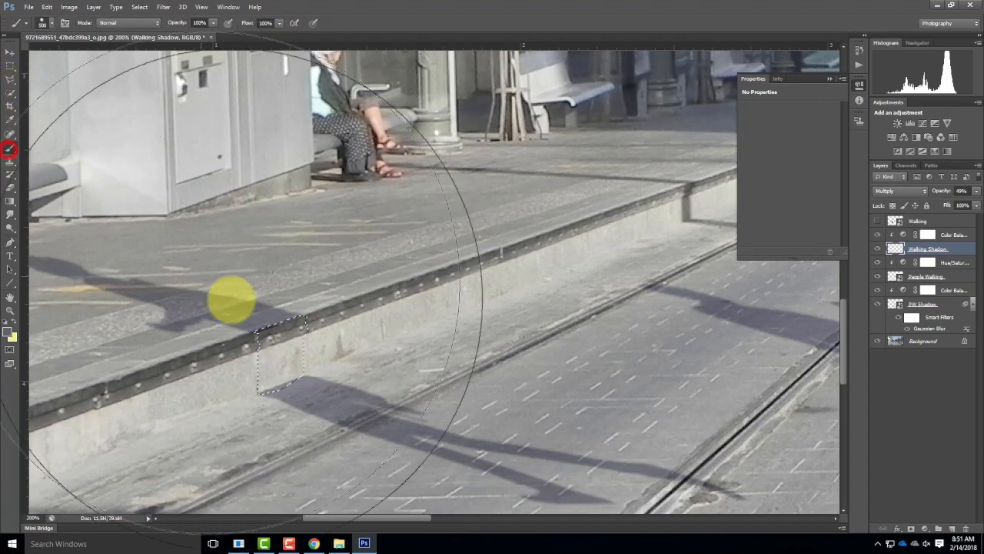
key(bracketleft)
key(bracketleft)
key(bracketleft)
key(bracketleft)
key(bracketleft)
key(bracketleft)
key(bracketleft)
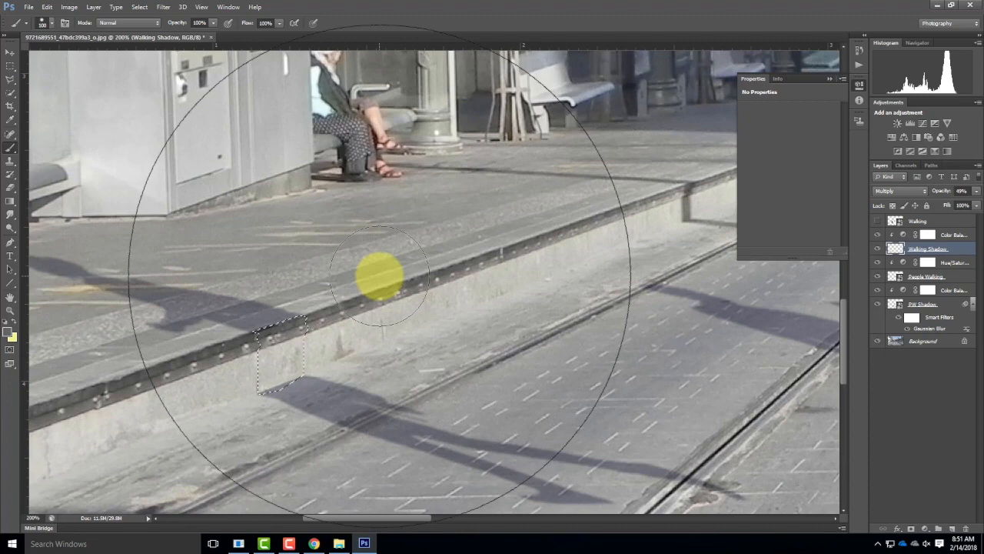
Step: Sample the sidewalk shadow's gray as the foreground color and keep Walking Shadow as the active layer
click(10, 120)
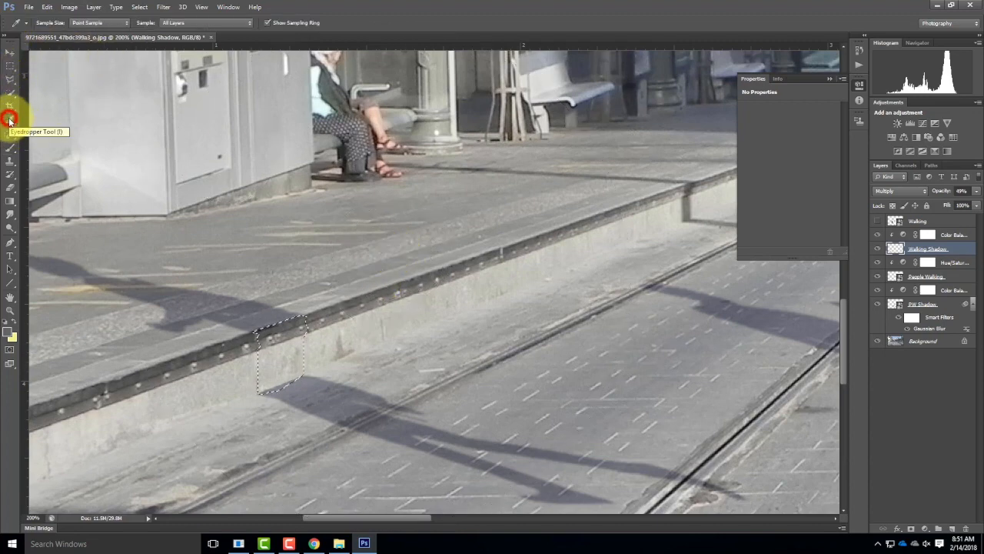
click(187, 297)
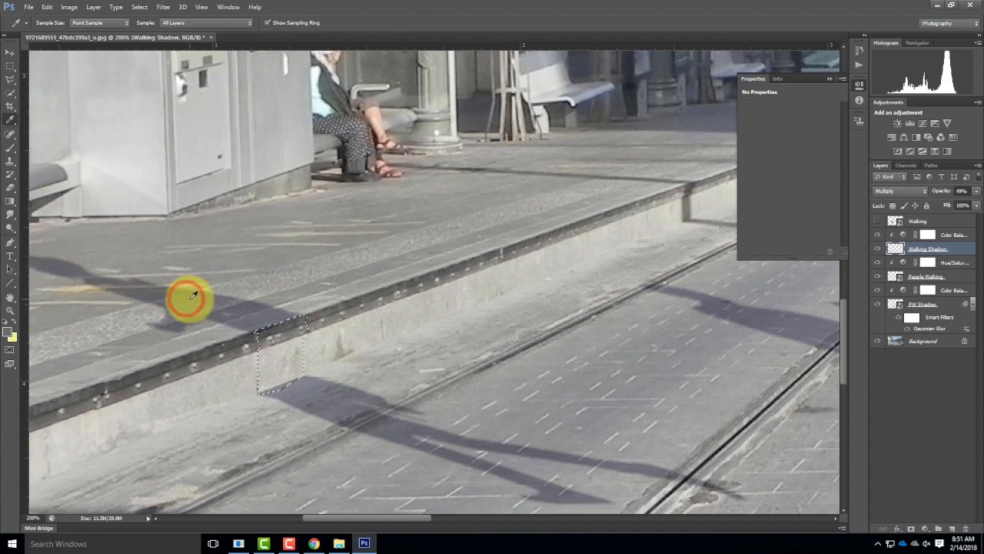
click(10, 330)
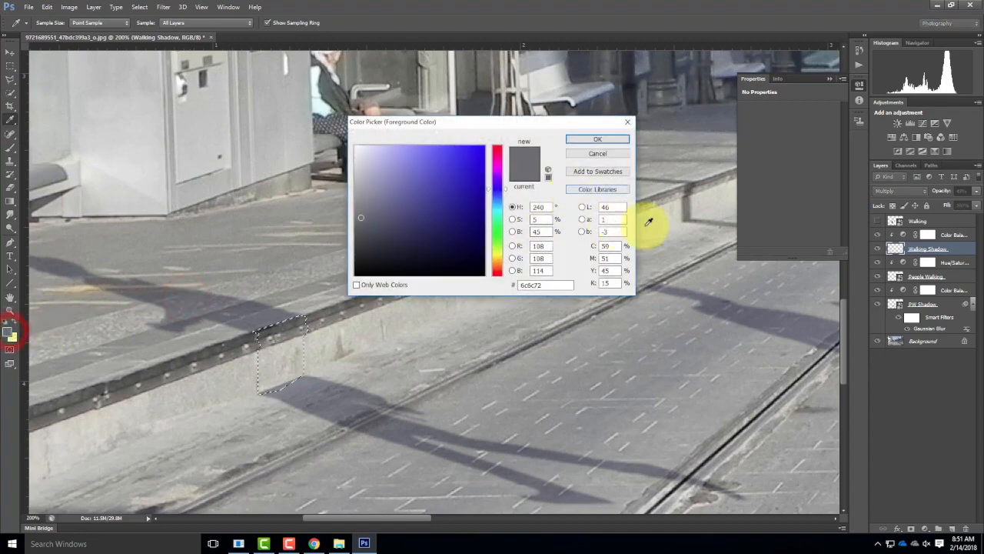
click(607, 141)
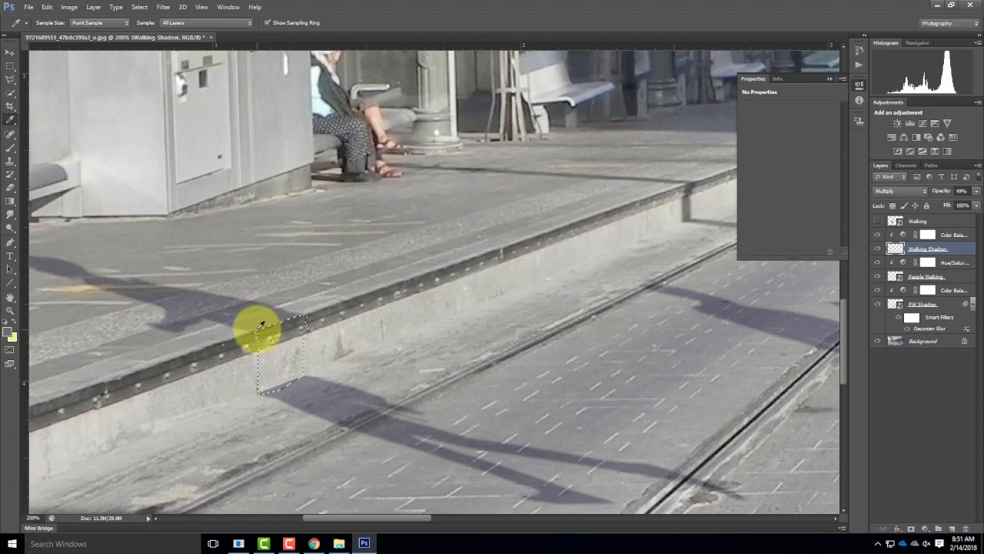
right_click(10, 120)
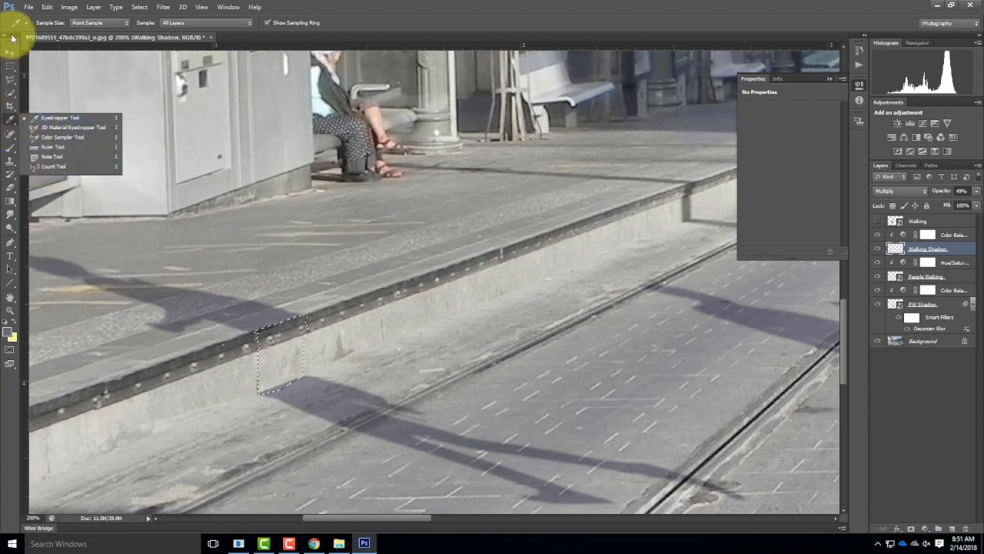
click(189, 298)
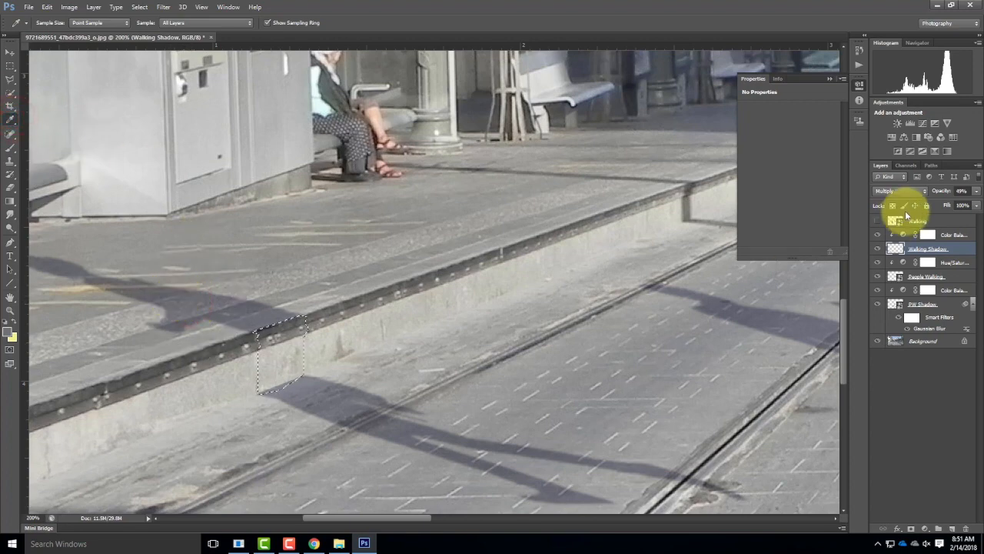
click(926, 249)
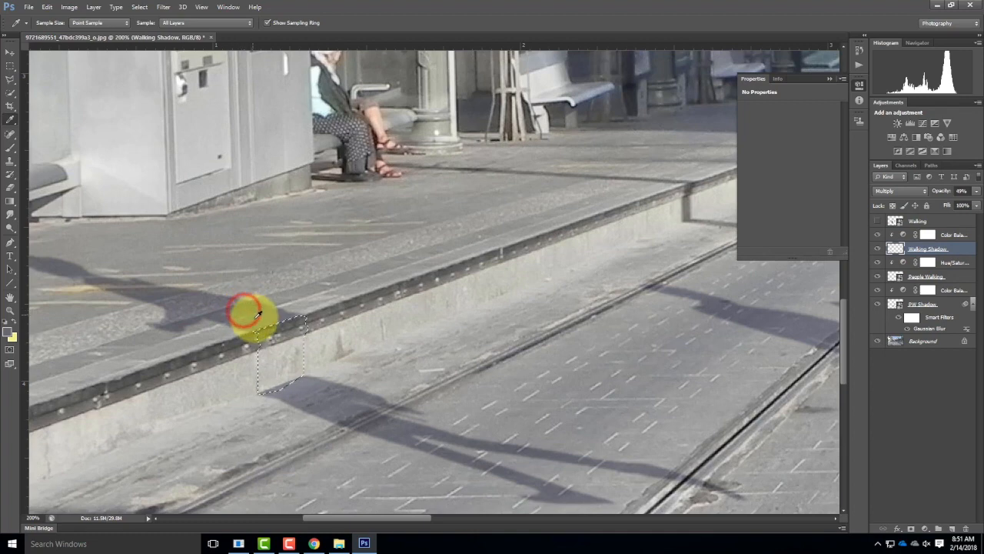
Step: Paint the selected curb-face area with the sampled shadow color on Walking Shadow, and clear the selection
click(9, 147)
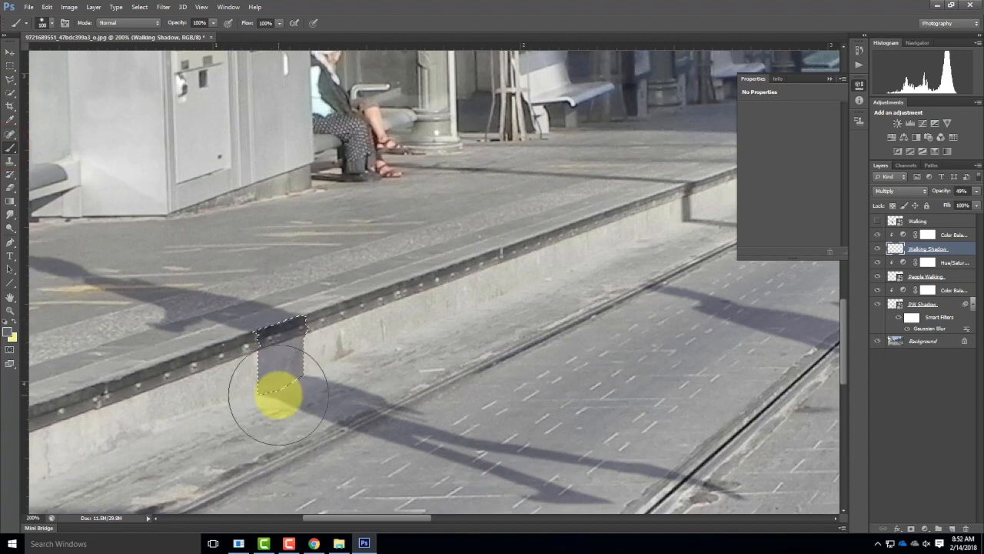
drag(279, 394, 343, 353)
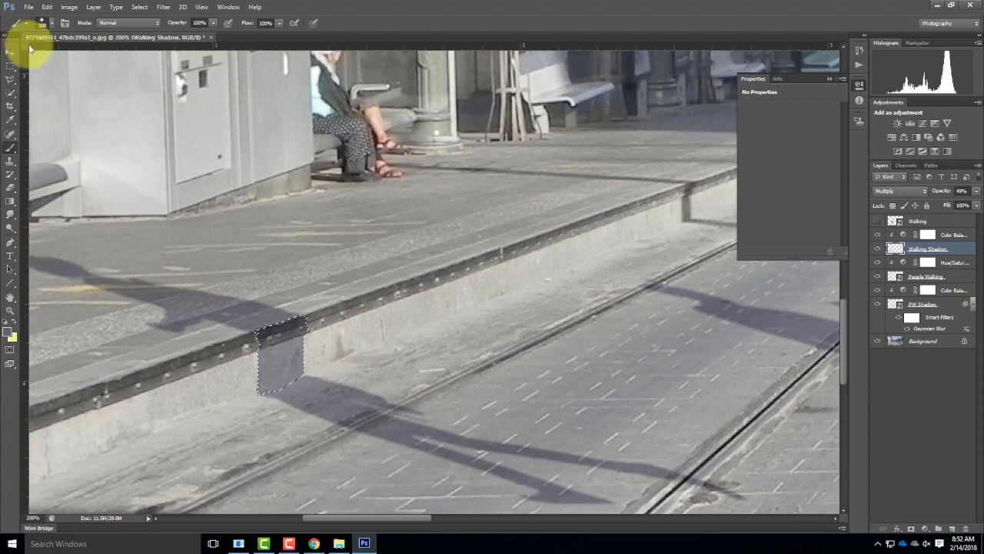
click(10, 65)
click(382, 275)
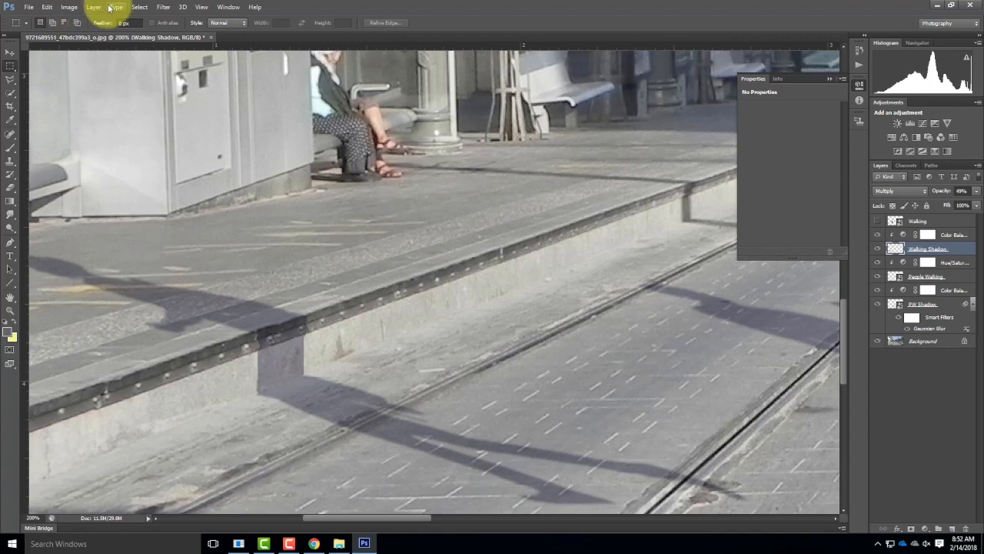
Step: Blur the joined Walking Shadow layer with a Gaussian Blur of 0.9 pixels radius and fit the whole image in view
click(163, 7)
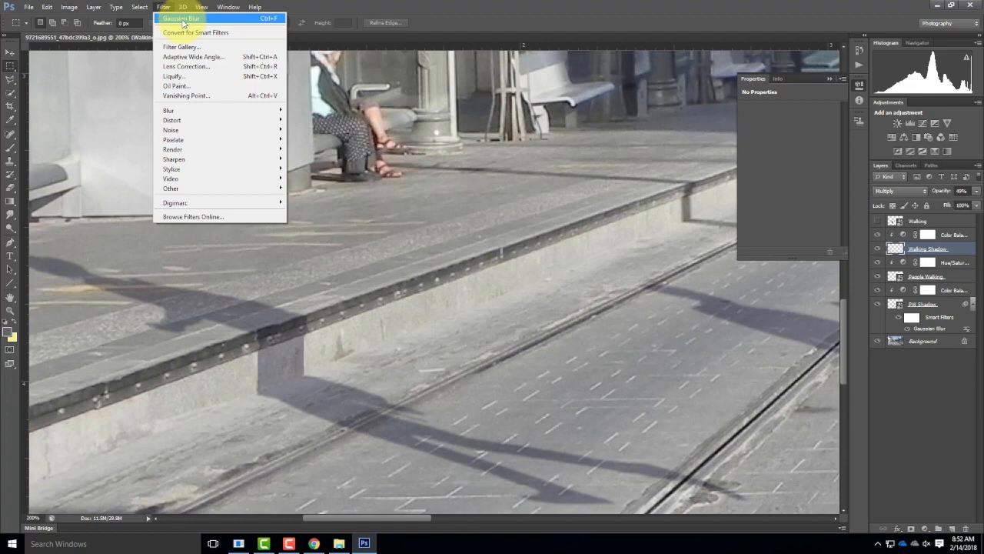
mouse_move(192, 114)
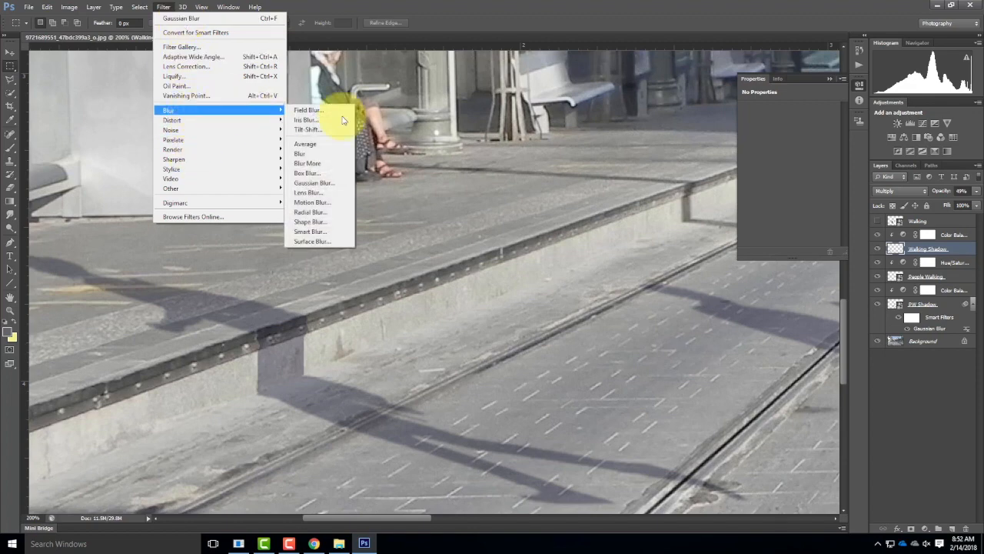
click(339, 185)
drag(520, 229, 589, 198)
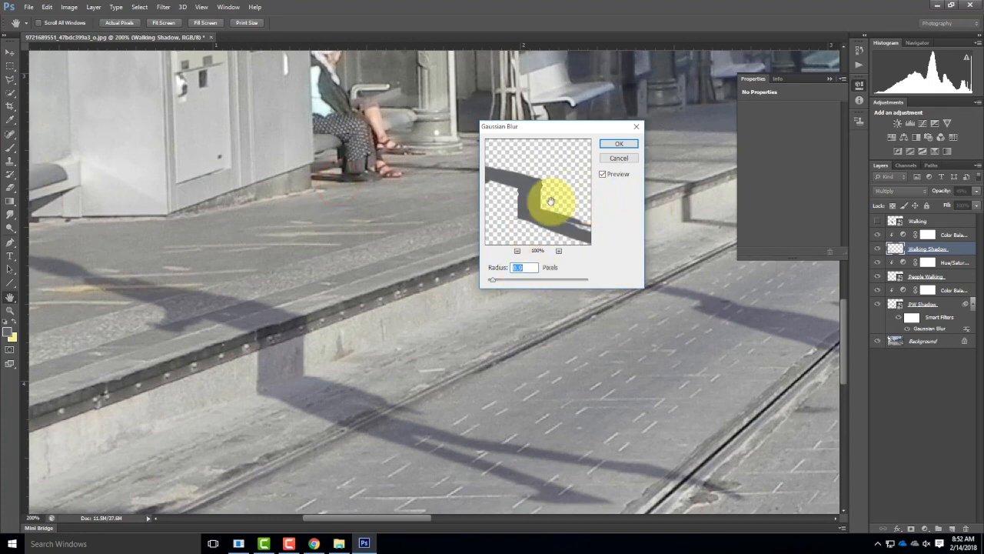
click(621, 143)
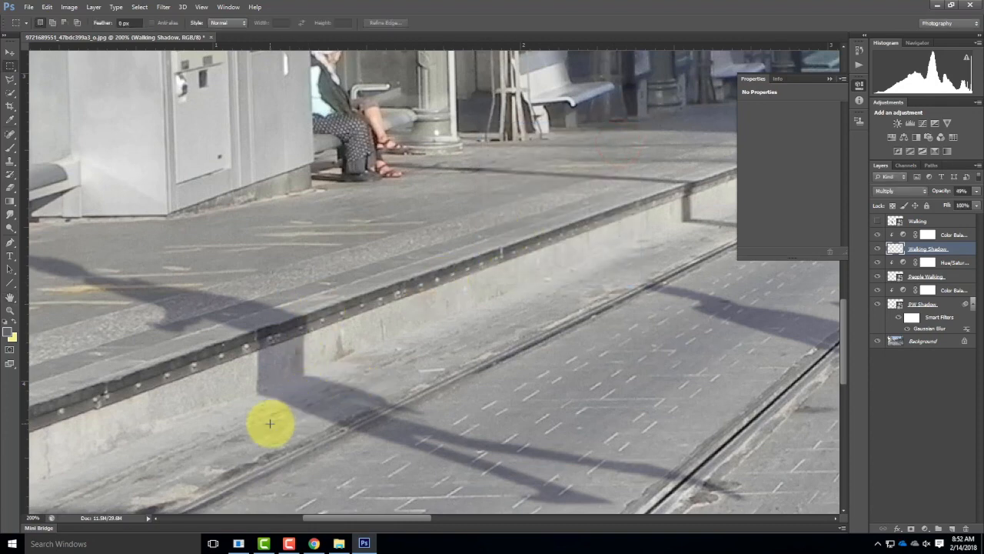
key(ctrl+0)
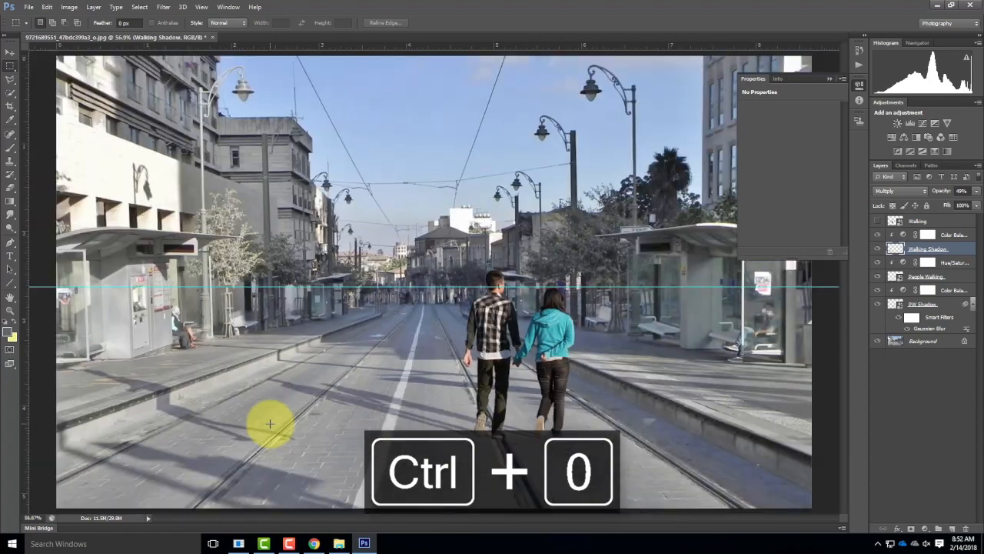
Step: Show the Walking layer and clip a new Hue/Saturation adjustment to it with the saturation at -14
click(877, 221)
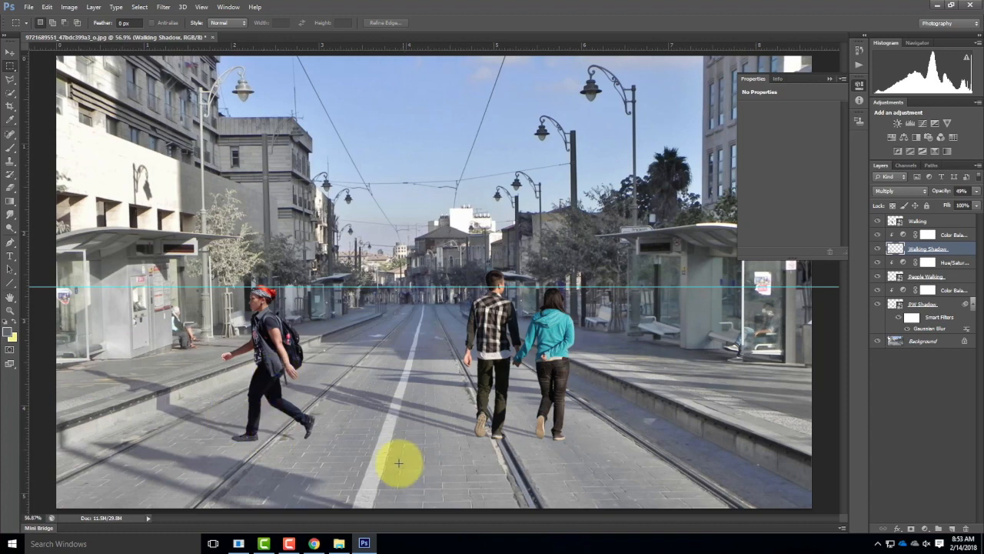
click(931, 222)
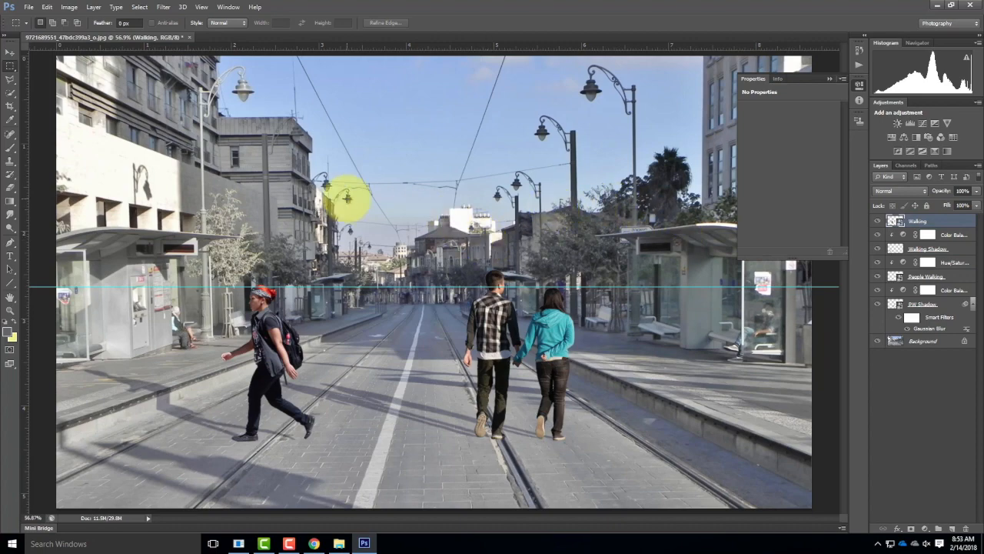
click(75, 7)
click(93, 7)
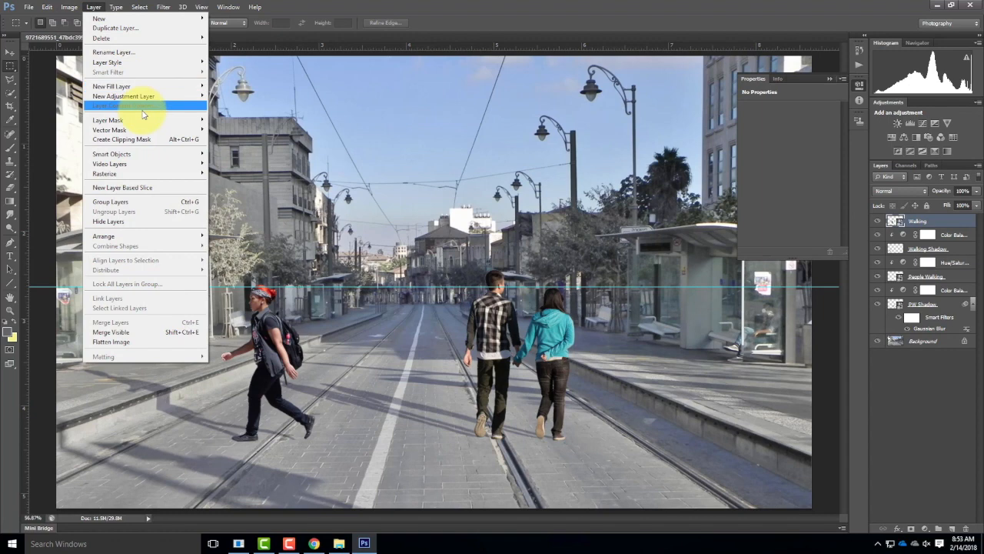
mouse_move(139, 98)
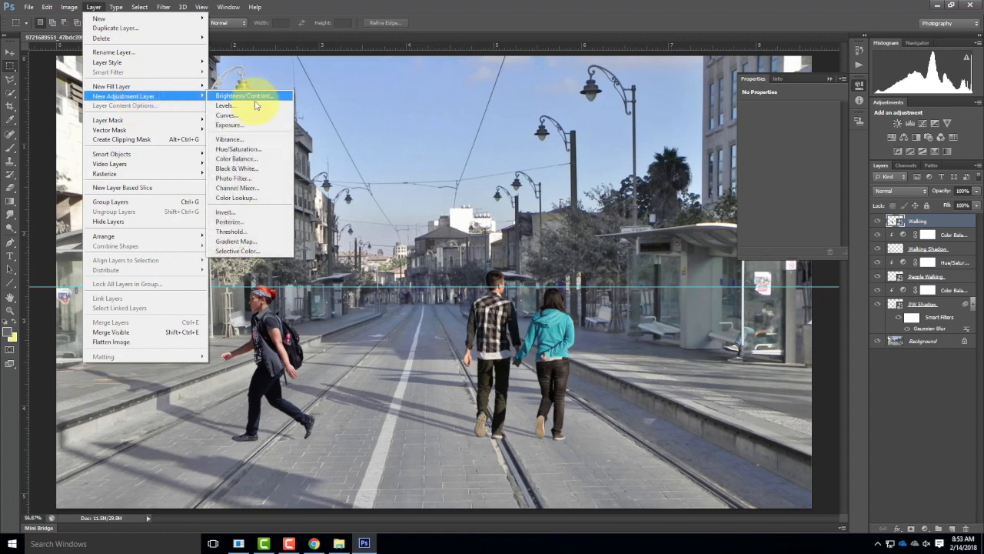
click(259, 150)
click(538, 182)
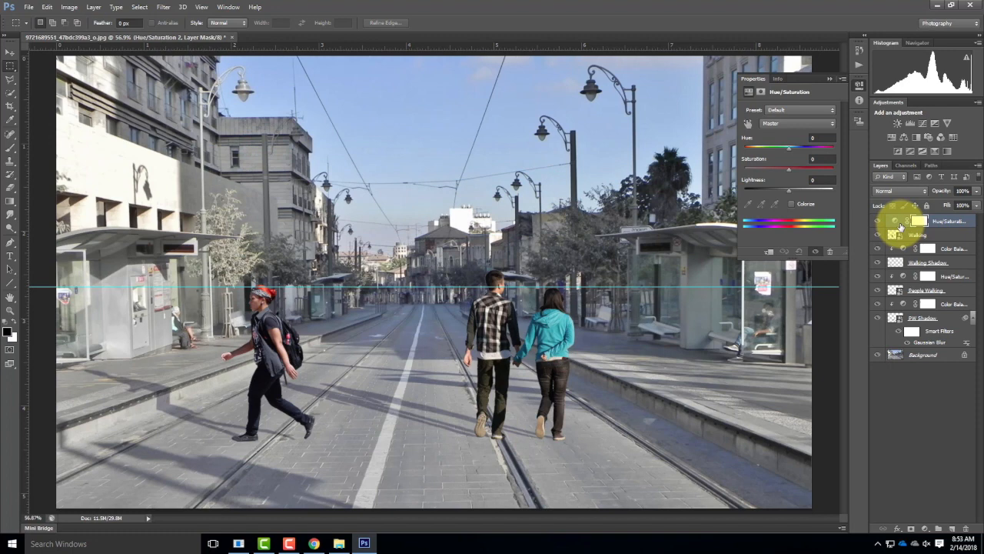
key(ctrl+alt+g)
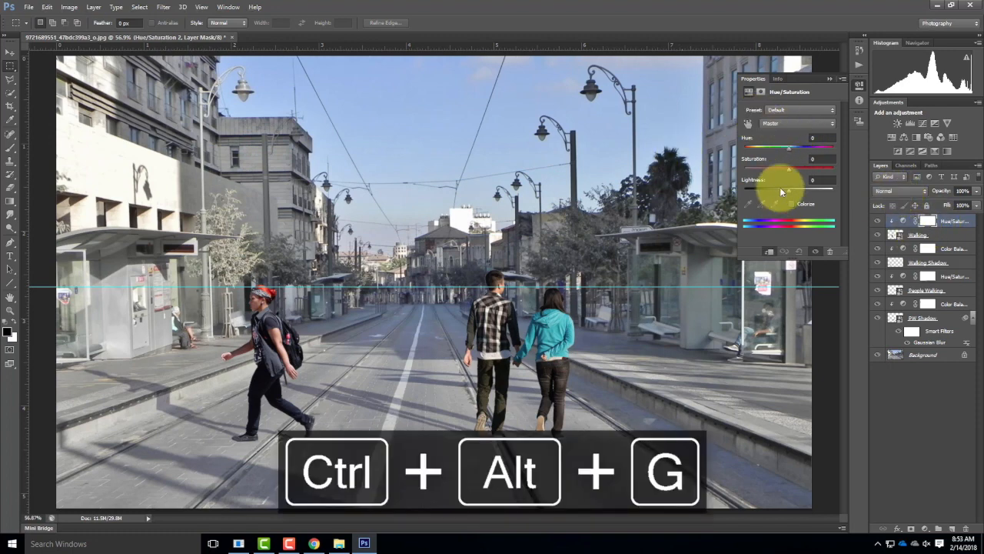
drag(789, 170, 785, 174)
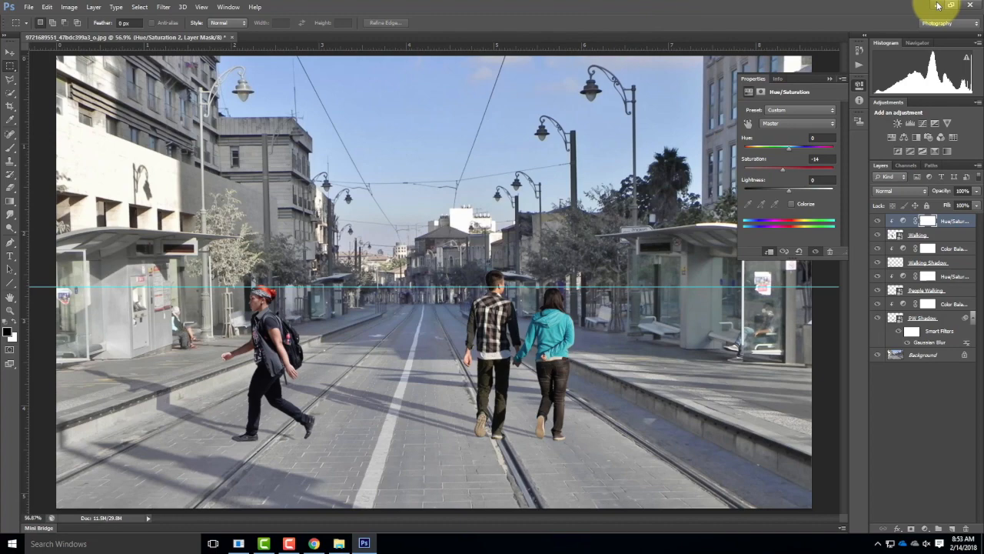
Step: Start saving the collage under a new name and create and open a folder named Final inside ex108
click(28, 7)
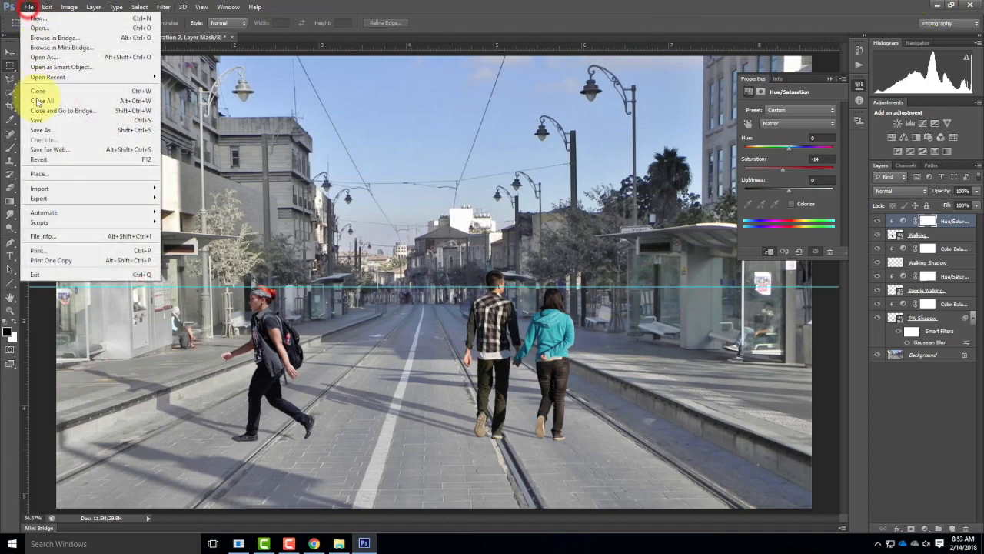
click(42, 131)
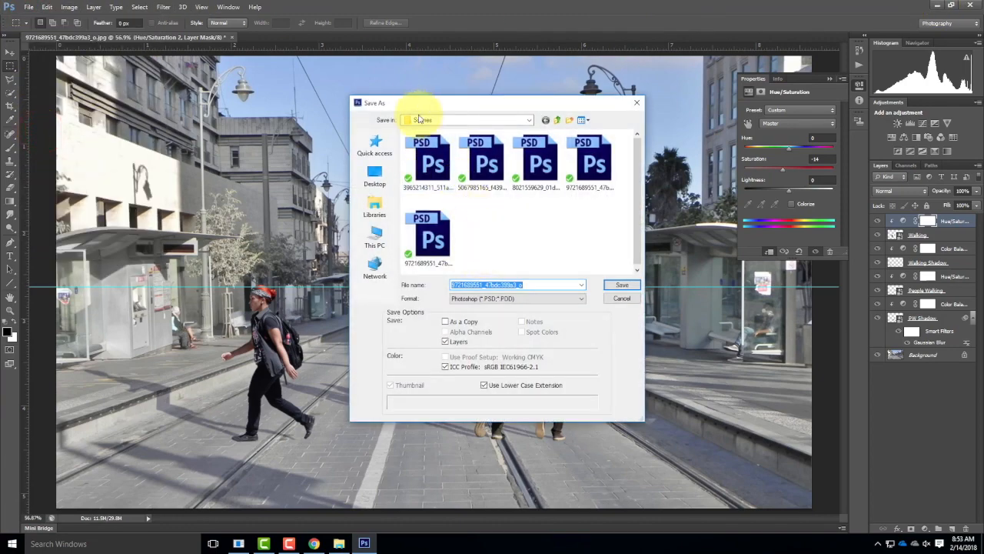
click(558, 120)
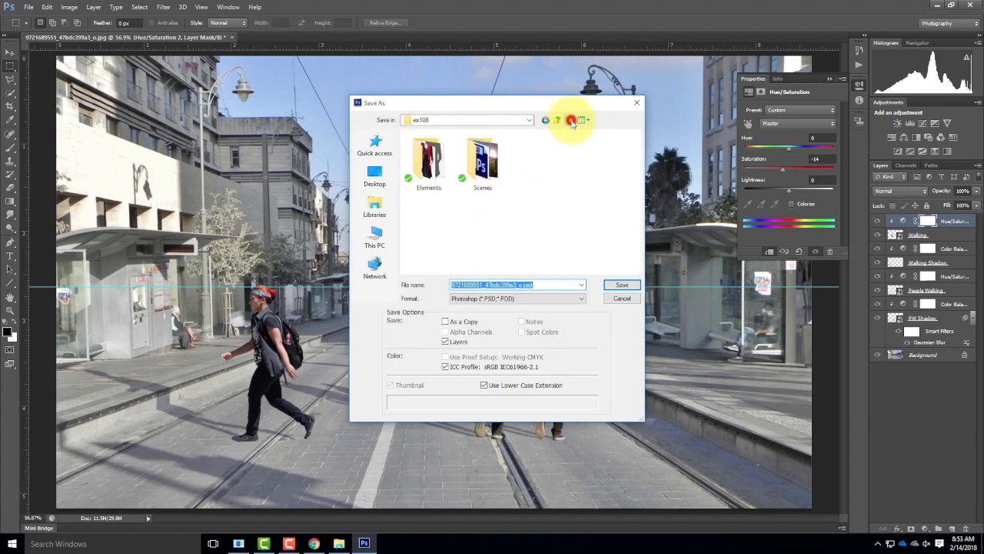
click(570, 120)
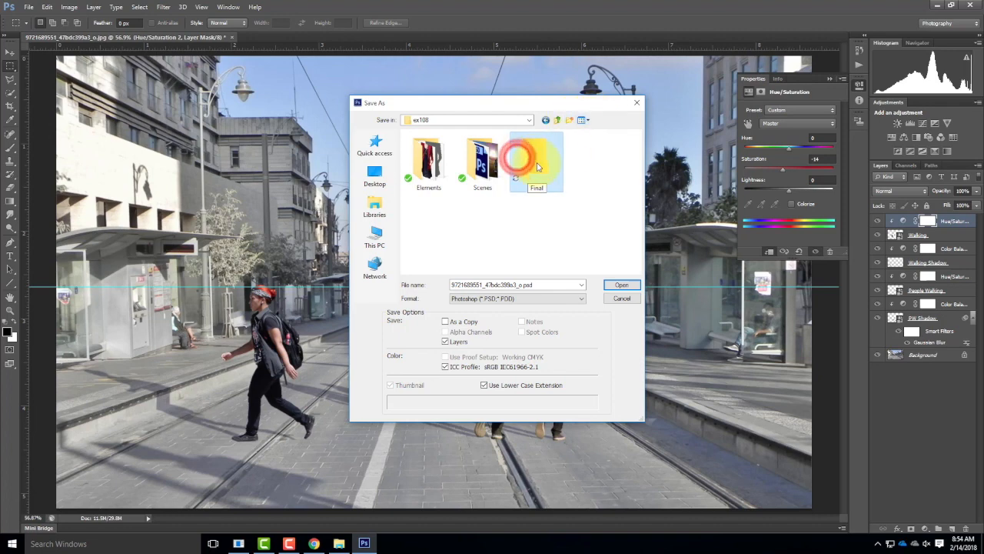
double_click(518, 159)
Step: Name the file S2018_Street_Final.psd and save it in Photoshop format with maximized compatibility
click(543, 286)
click(519, 285)
drag(520, 285, 405, 272)
key(BackSpace)
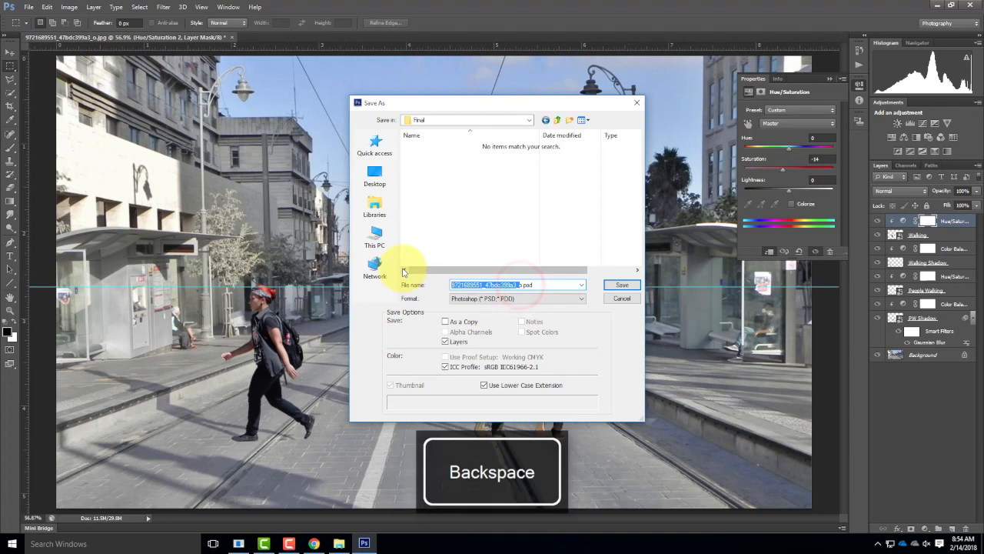
key(Right)
key(BackSpace)
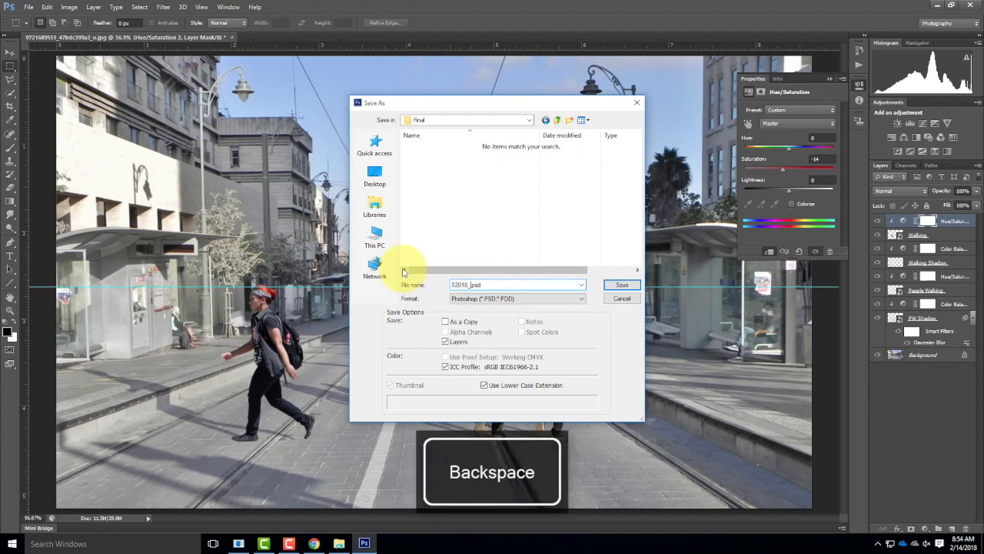
text(S2018_Street_Final)
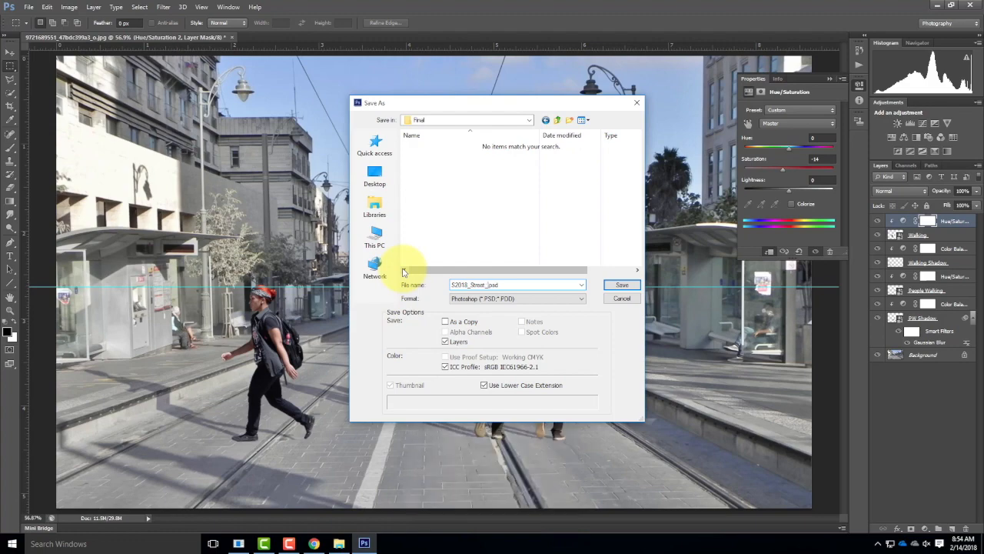
click(619, 285)
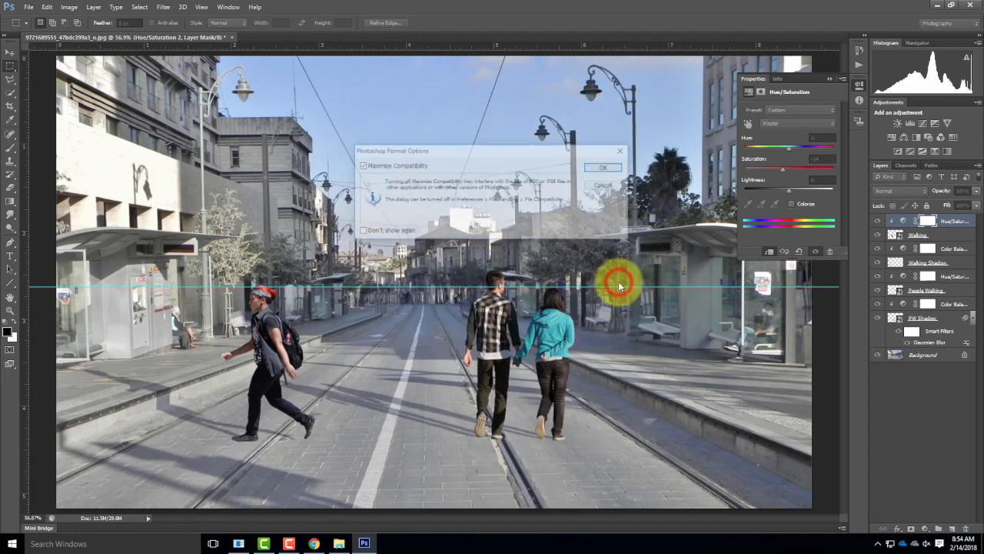
click(604, 168)
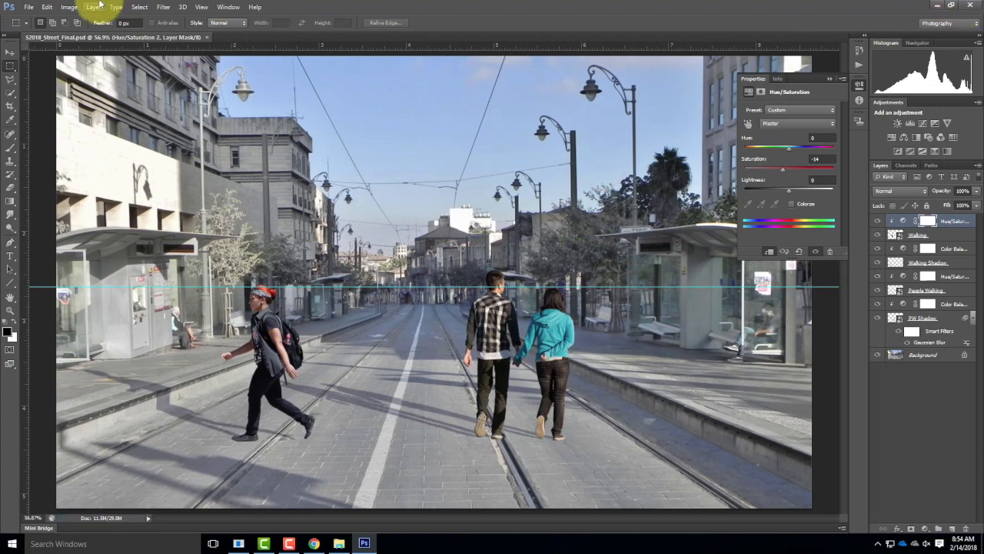
click(27, 7)
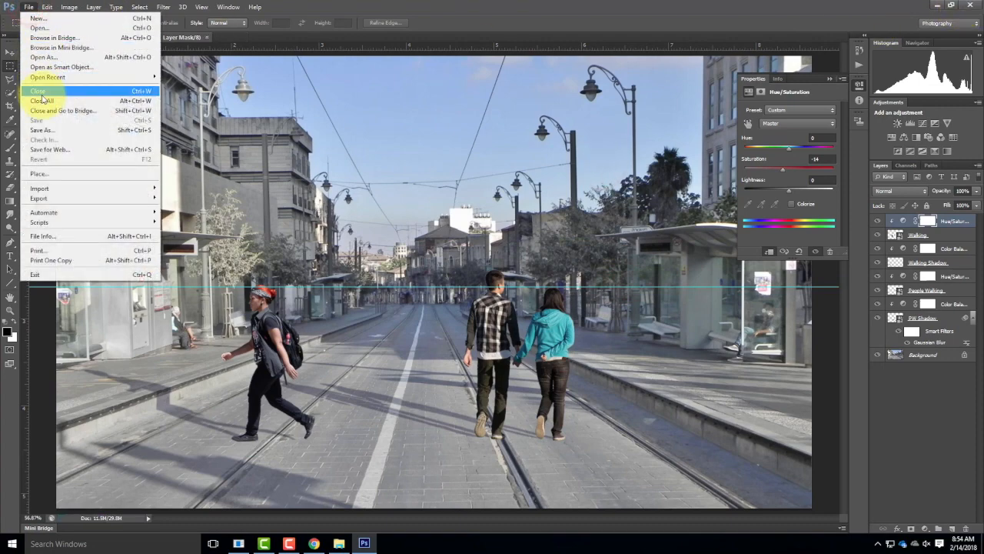
click(39, 28)
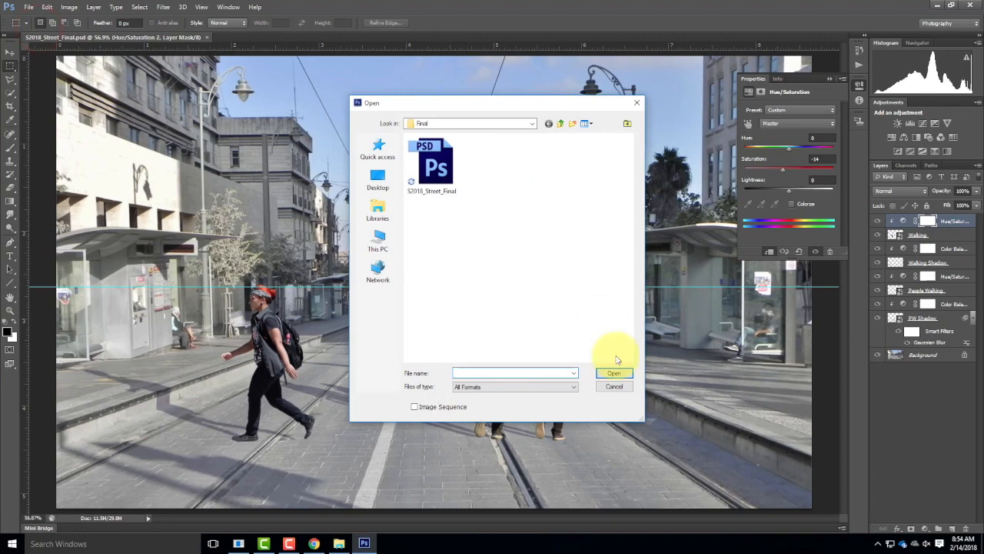
click(620, 386)
Step: Switch to Chrome and download the Beautiful Meadow in Yellowstone National Park image from Wikimedia Commons at full resolution
click(312, 544)
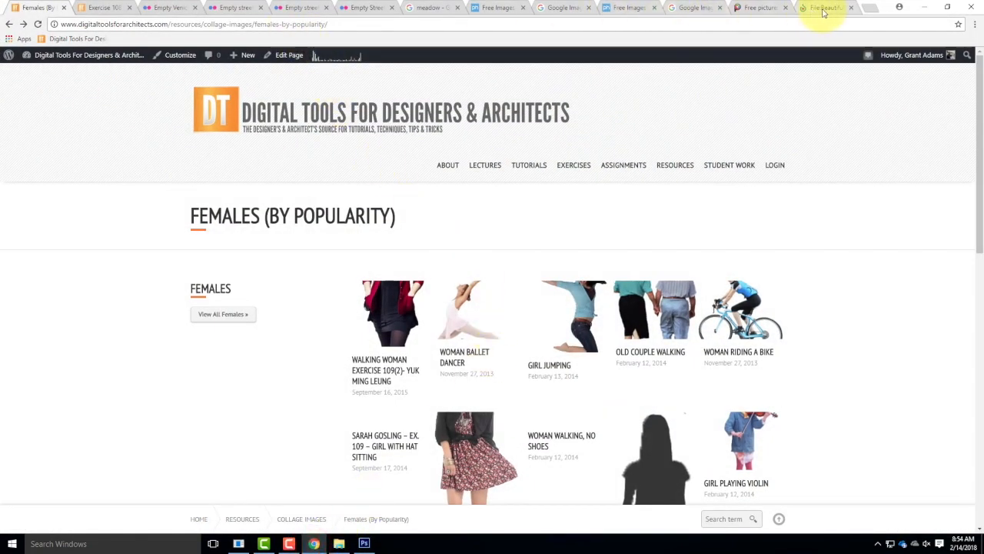
click(824, 9)
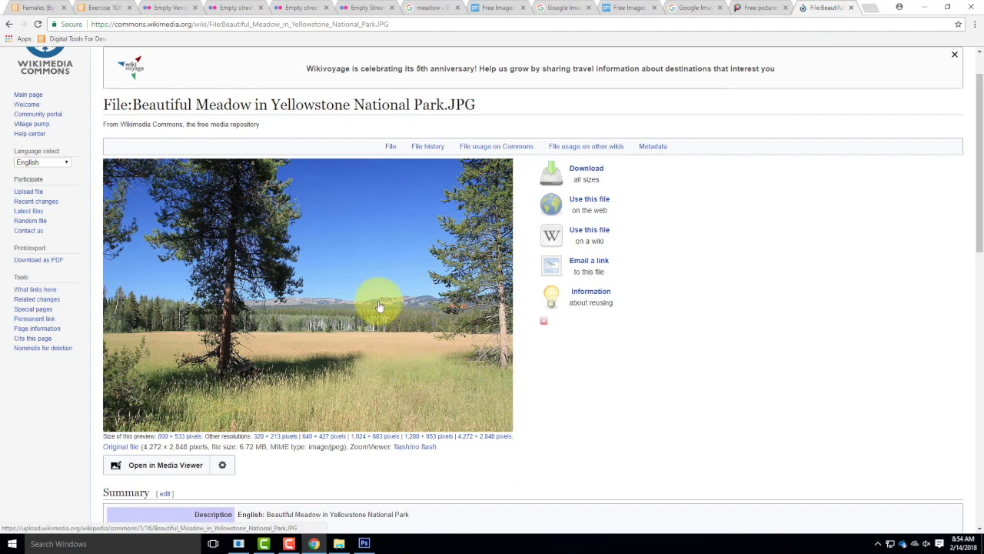
click(586, 168)
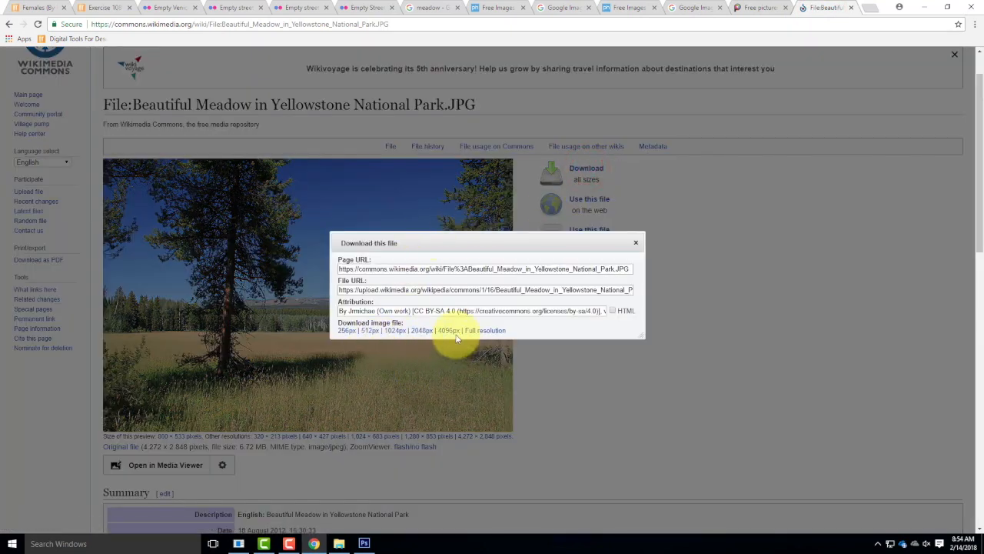
click(482, 332)
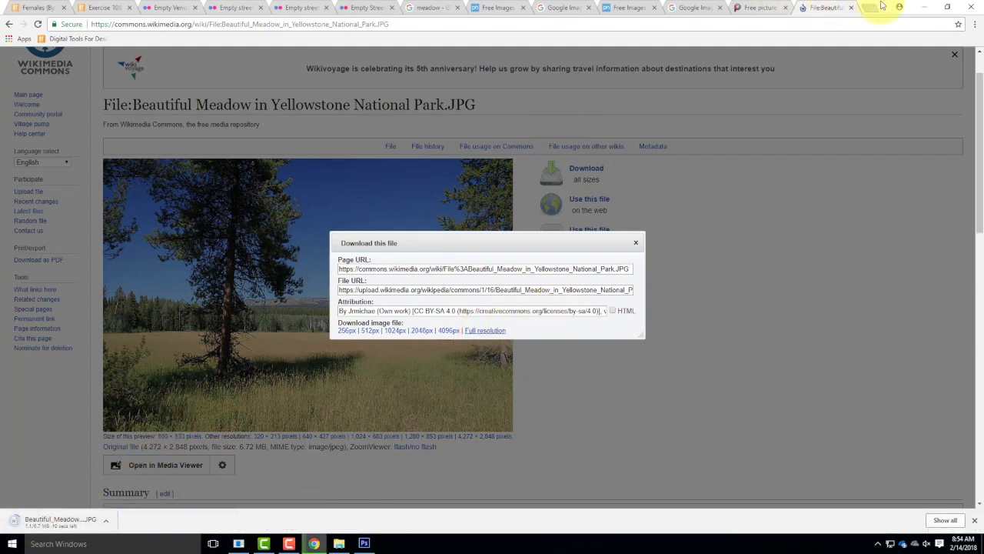
click(636, 242)
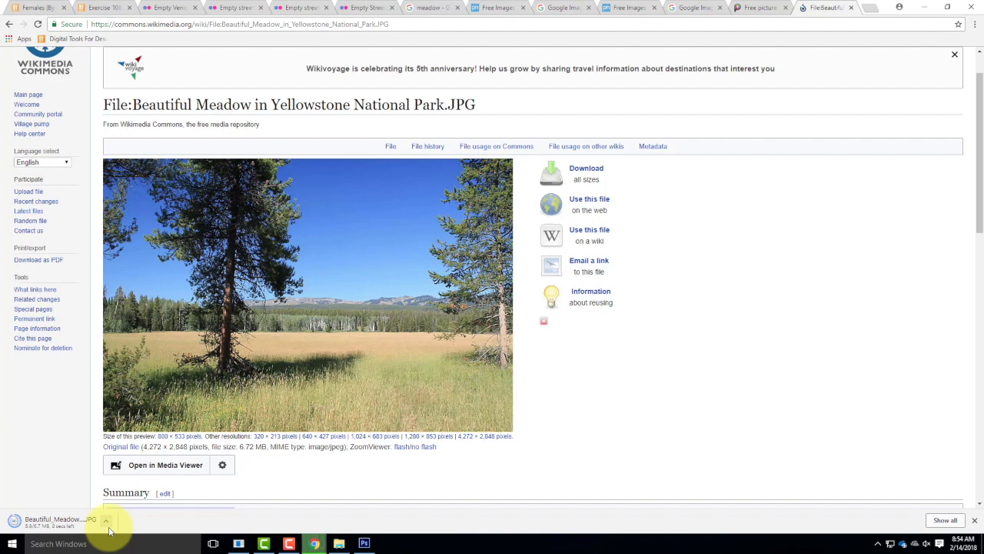
Step: Show the downloaded meadow image in its folder and copy the file
click(109, 527)
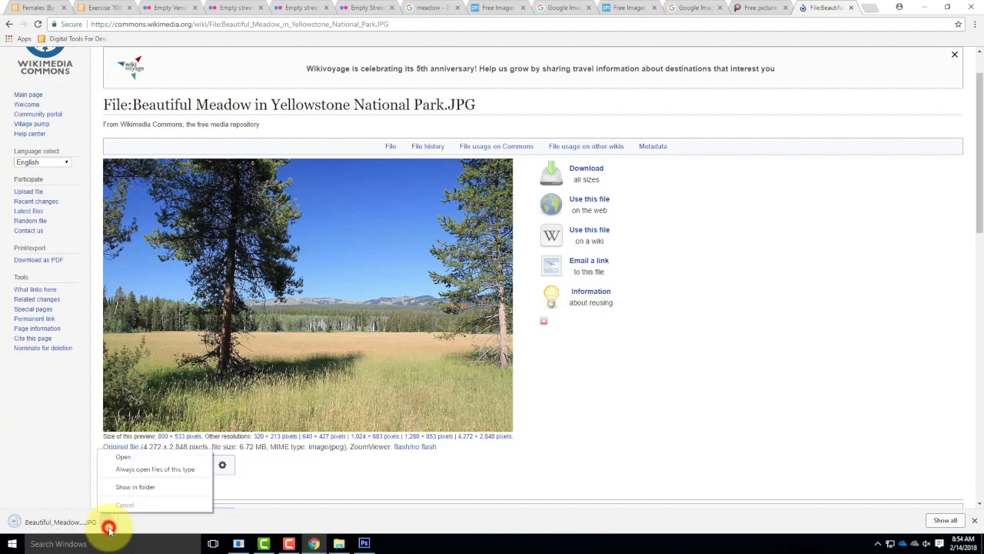
click(142, 488)
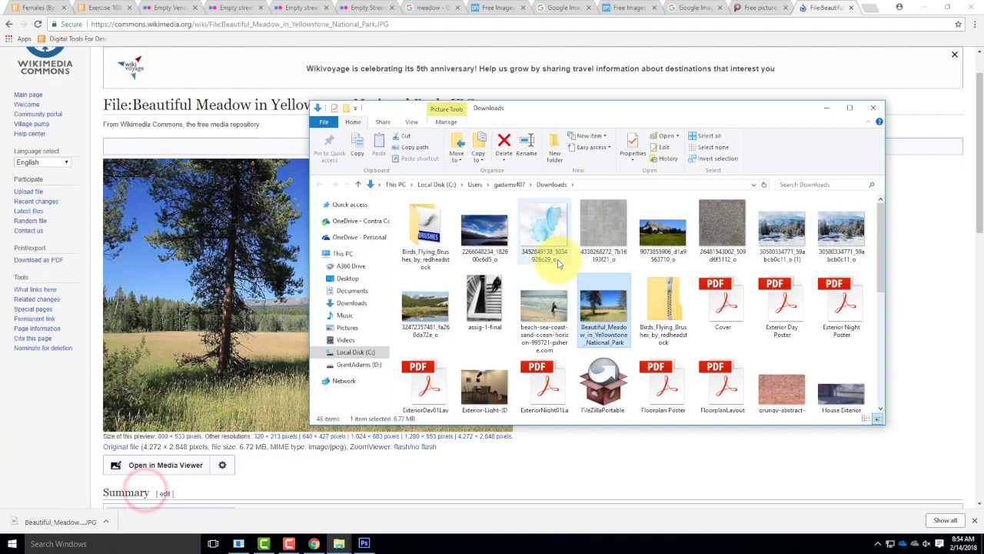
right_click(601, 312)
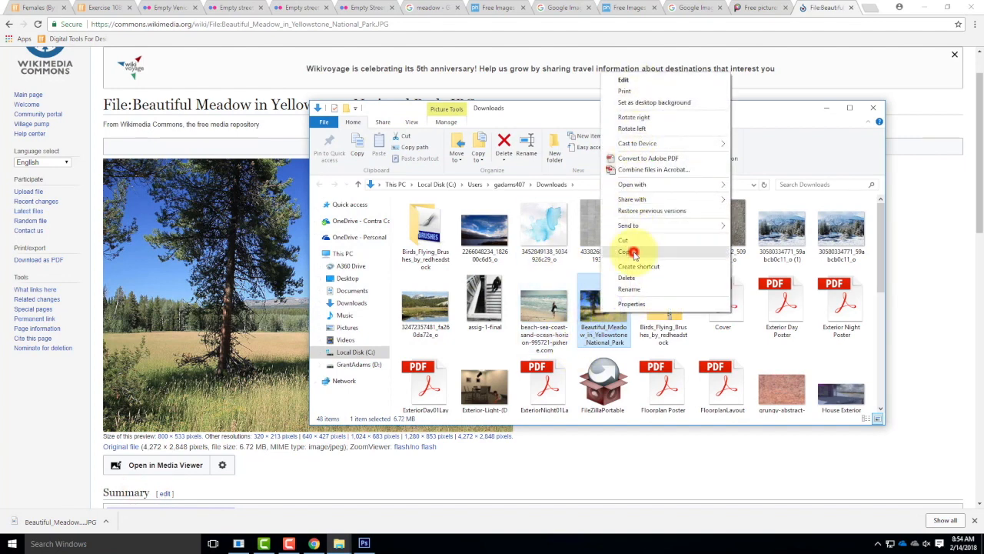
click(626, 252)
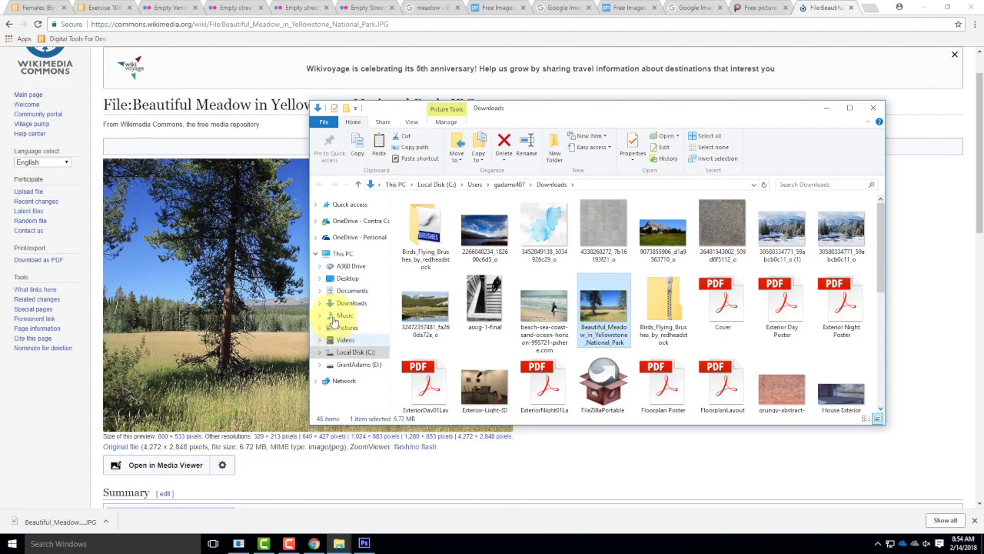
Step: Paste the meadow image into the Scenes folder of ex108 under Live Demonstrations, Live - A135 Exercises on the college OneDrive
click(348, 221)
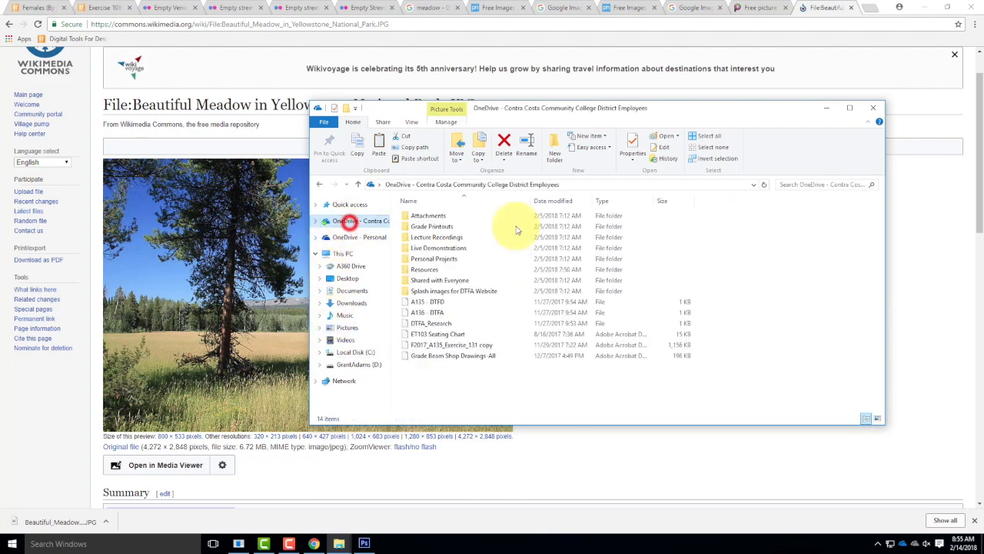
double_click(430, 248)
double_click(425, 215)
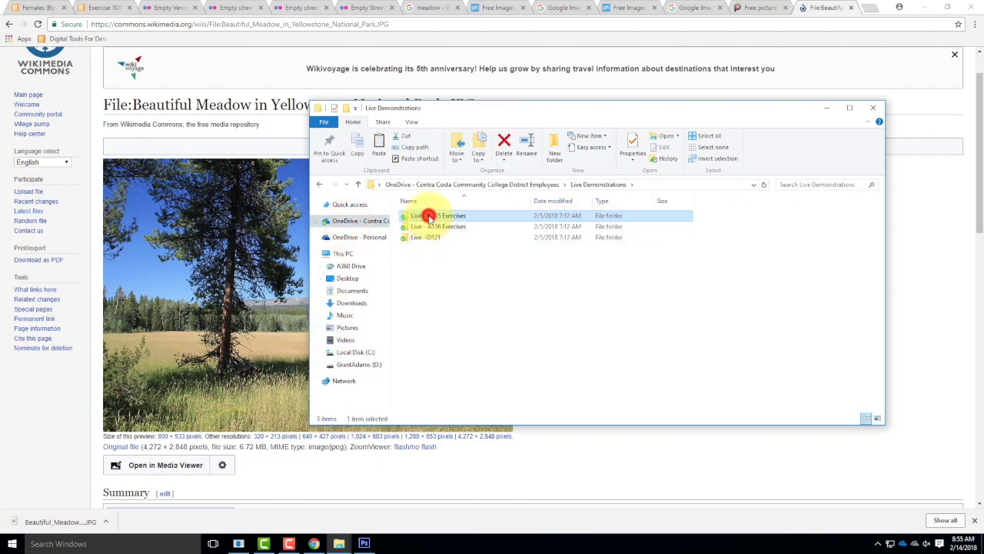
double_click(420, 279)
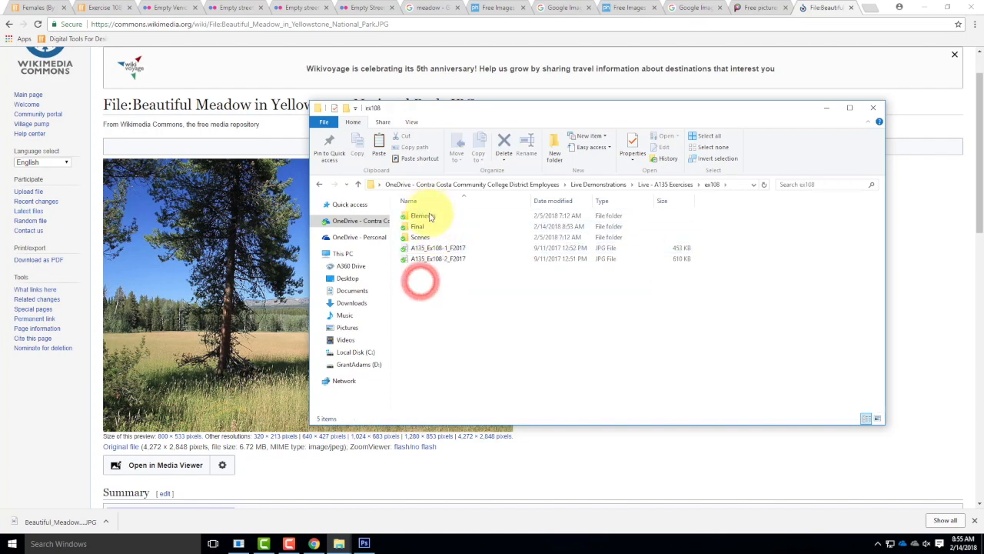
click(419, 238)
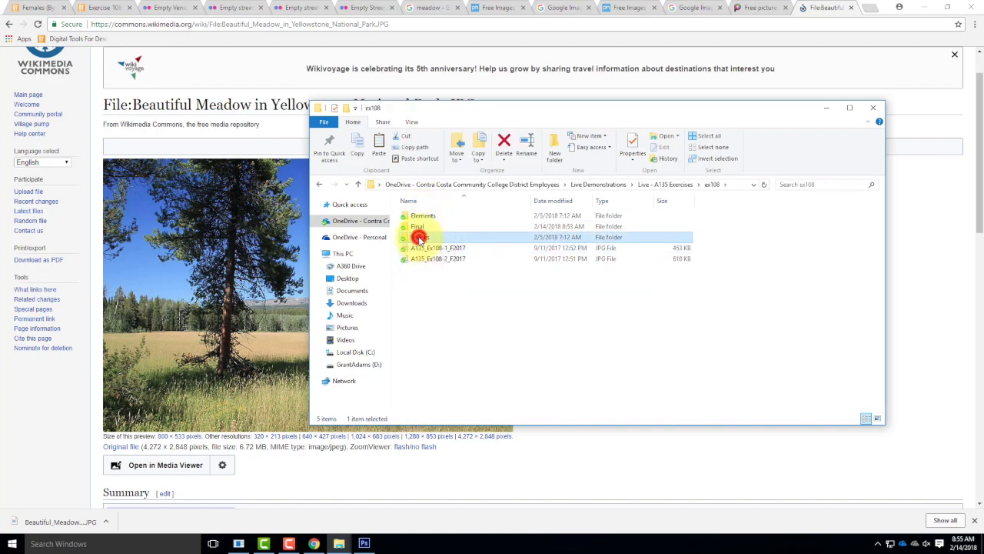
right_click(755, 361)
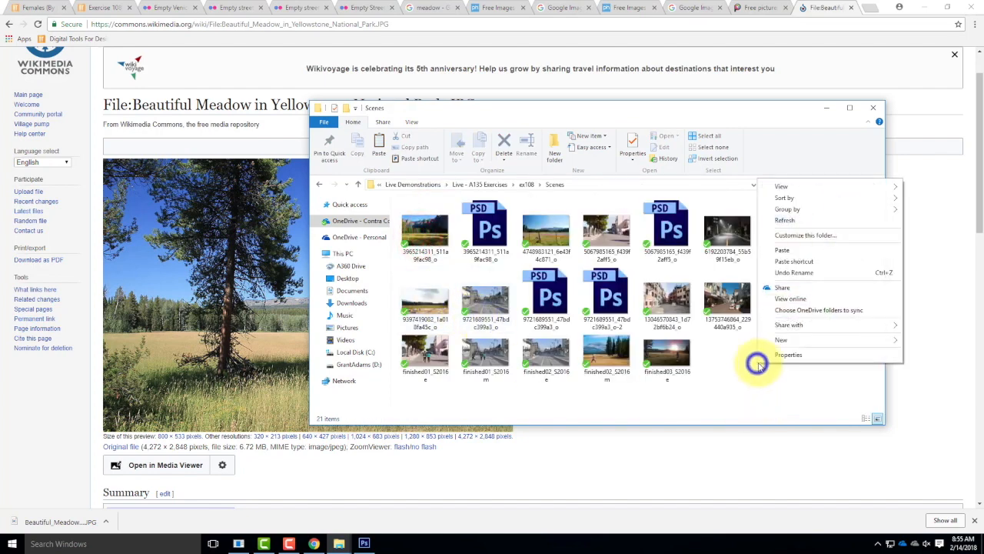
click(783, 250)
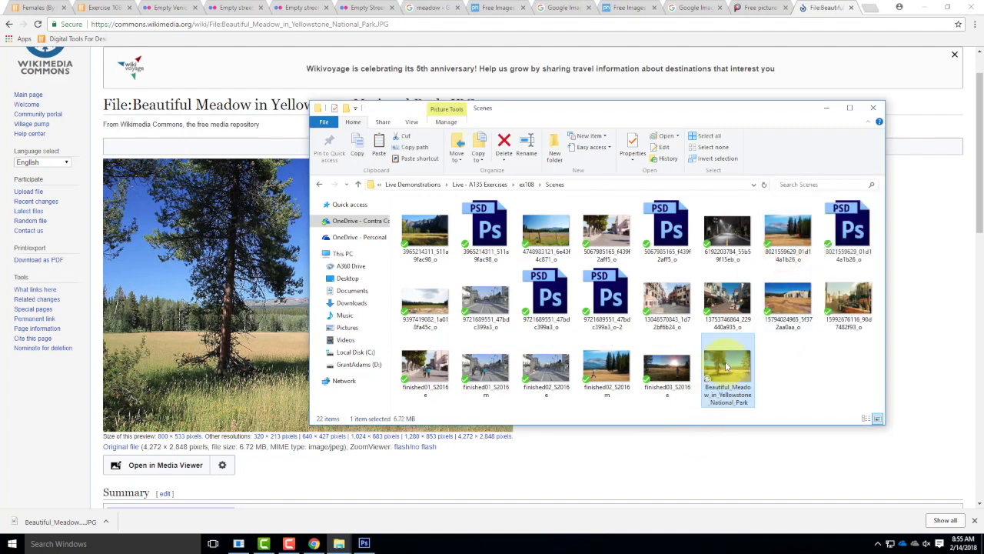
Step: Open the Beautiful Meadow in Yellowstone National Park image from the Scenes folder with Adobe Photoshop CS6
right_click(733, 373)
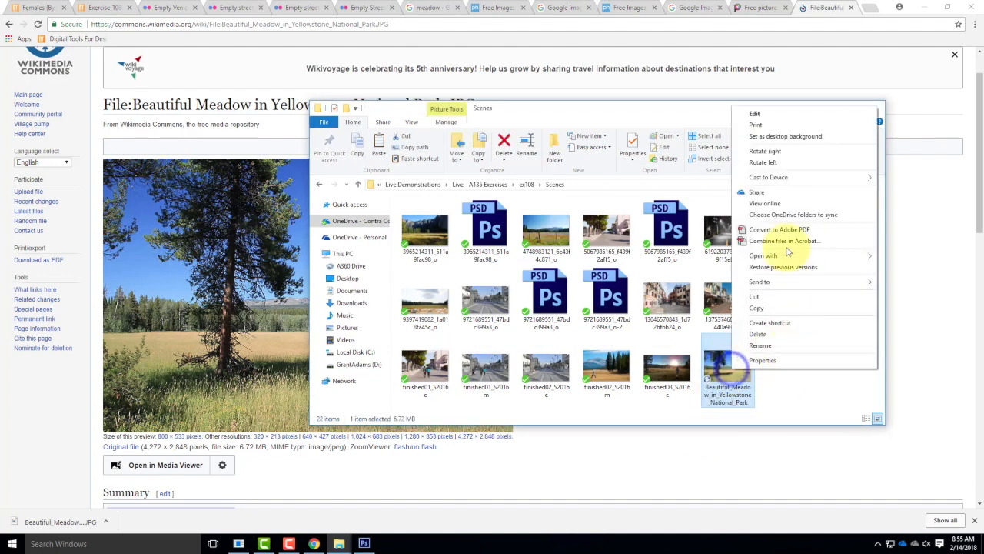
mouse_move(771, 255)
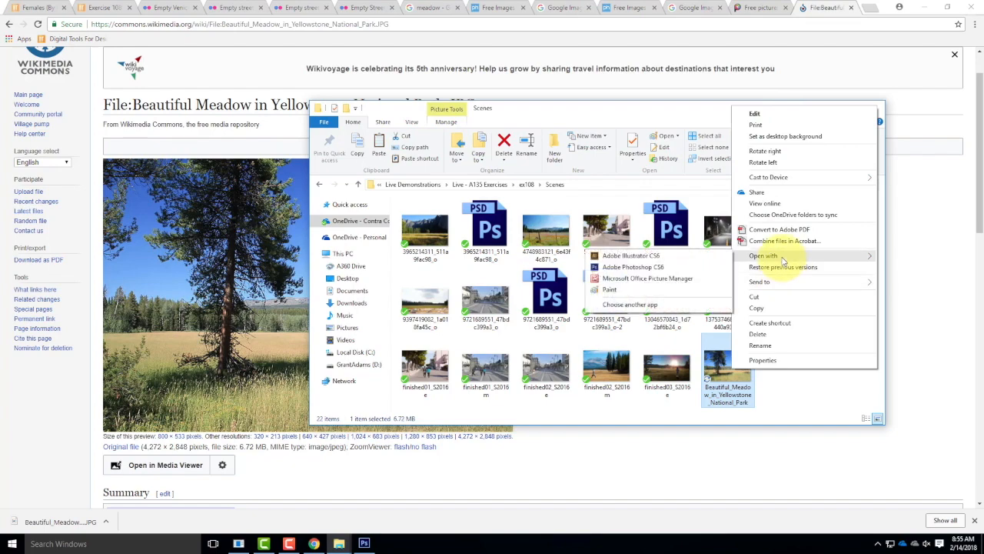
click(653, 267)
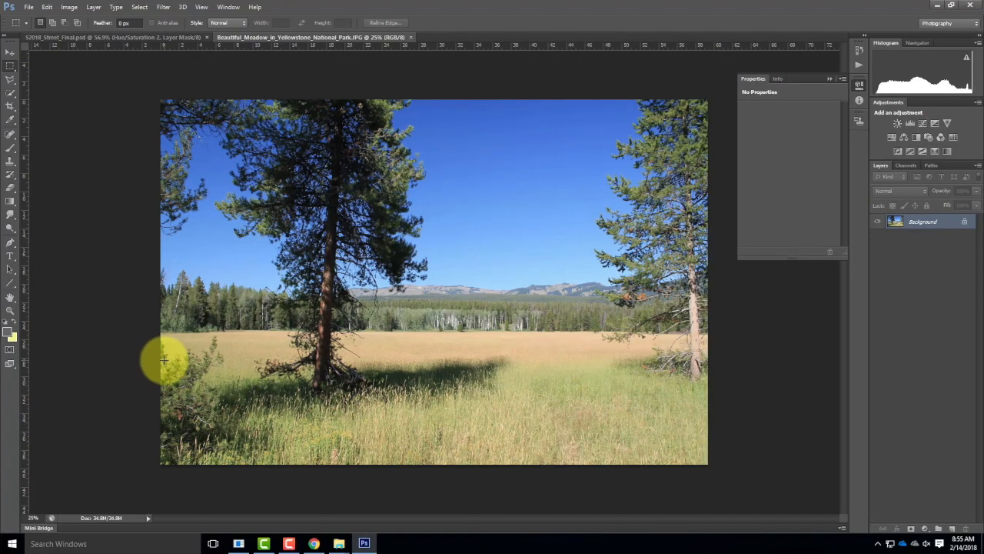
Step: Add a horizontal guide across the distant tree line for the horizon, at about 22.8 in
key(ctrl+0)
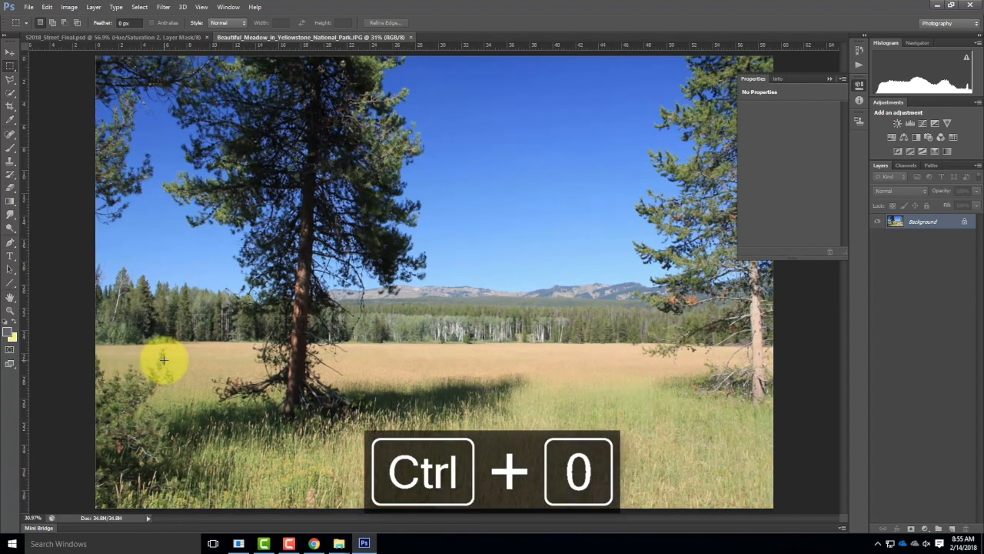
click(828, 77)
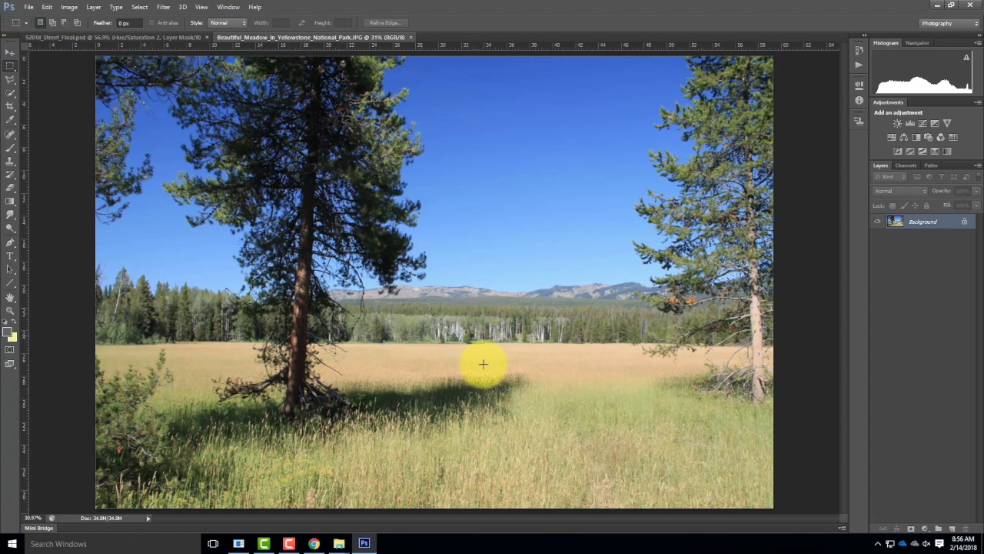
drag(444, 46, 471, 317)
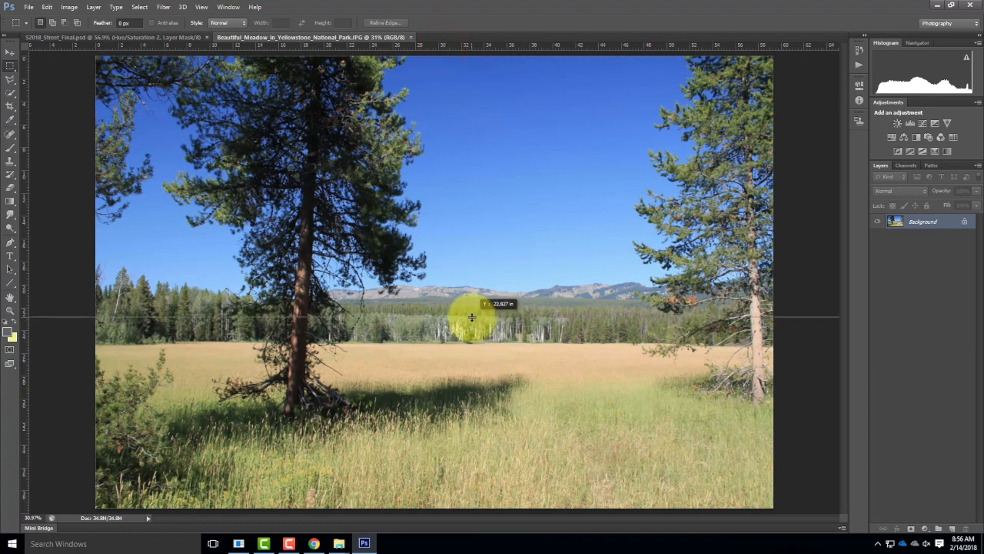
drag(471, 316, 472, 315)
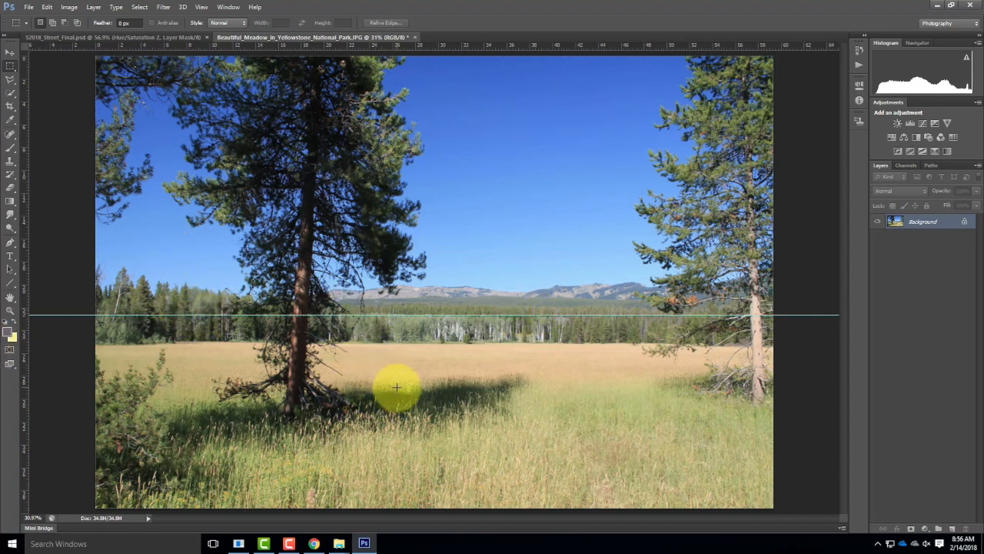
Step: Place the 2a-ex109 cutout of the woman in the red jacket from the ex108 Elements folder into the meadow scene
click(28, 8)
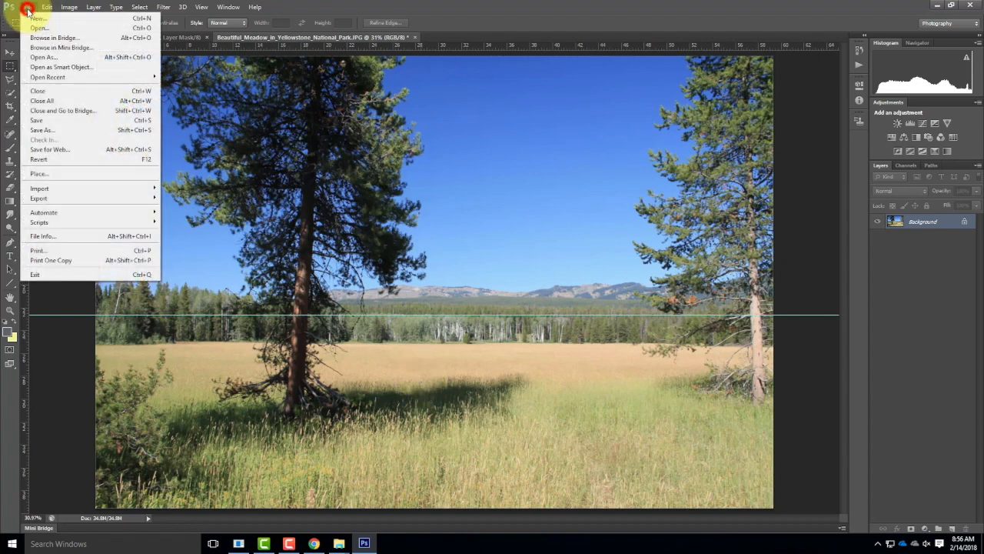
click(42, 173)
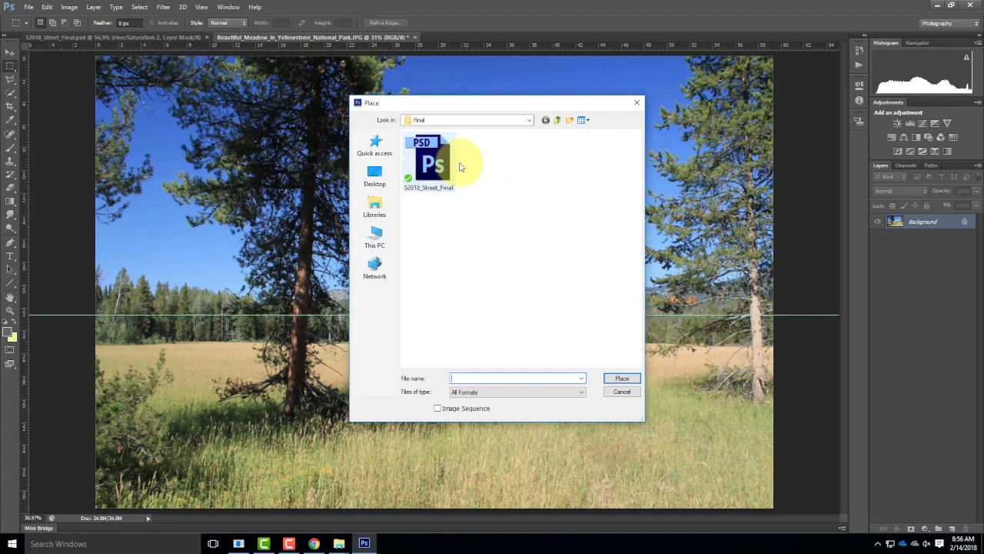
click(557, 121)
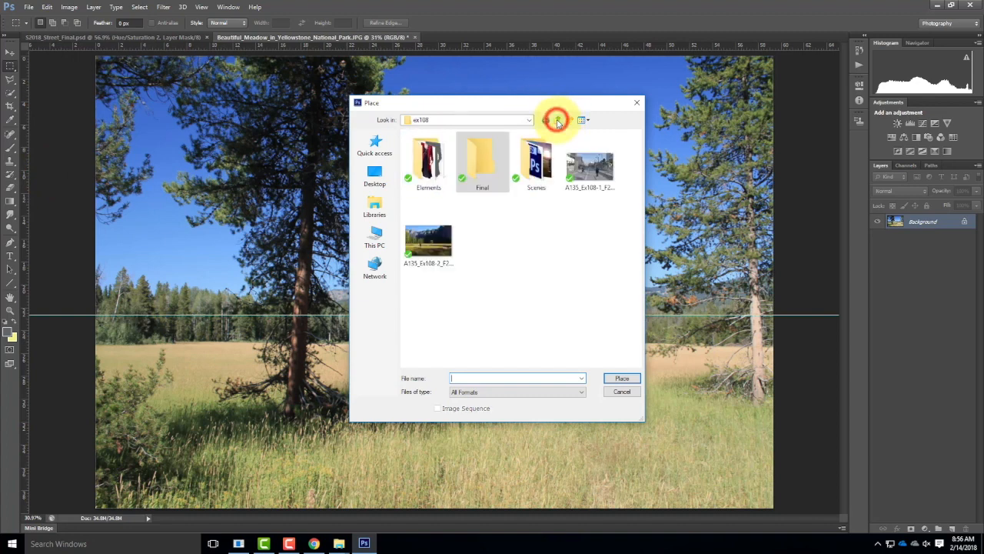
double_click(427, 157)
click(535, 155)
click(622, 378)
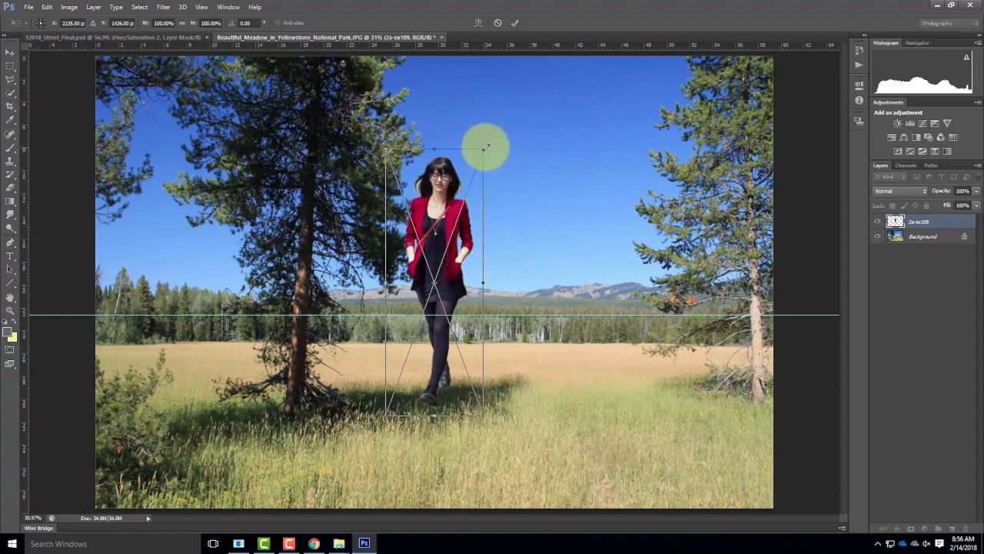
Step: Scale the placed woman to about 70% and stand her in the foreground grass with her eyes near the horizon guide
drag(485, 146, 550, 317)
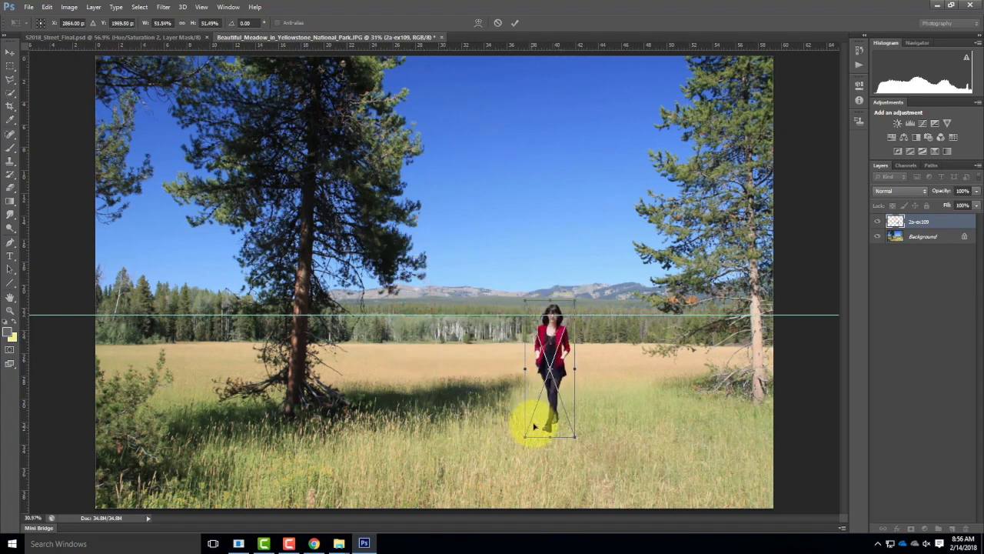
drag(526, 436, 490, 476)
drag(549, 387, 493, 387)
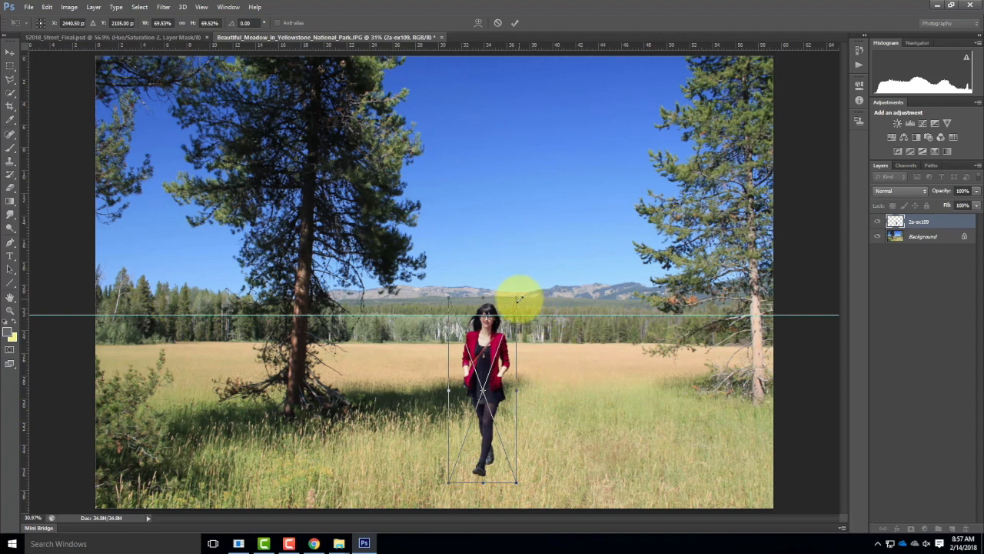
Step: Try the placed woman at larger and smaller proportional sizes of about 89%, 75% and 70%
drag(519, 299, 551, 248)
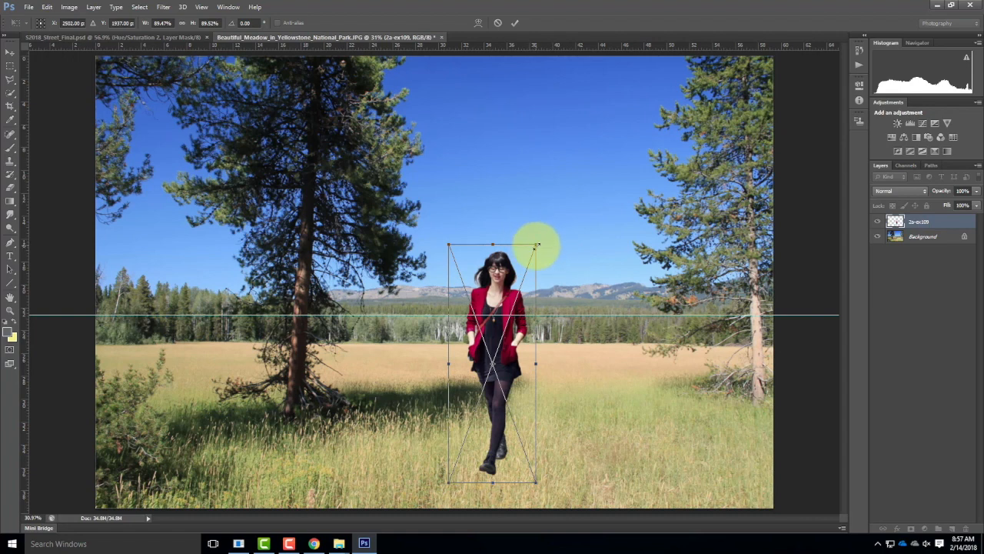
drag(536, 245, 504, 275)
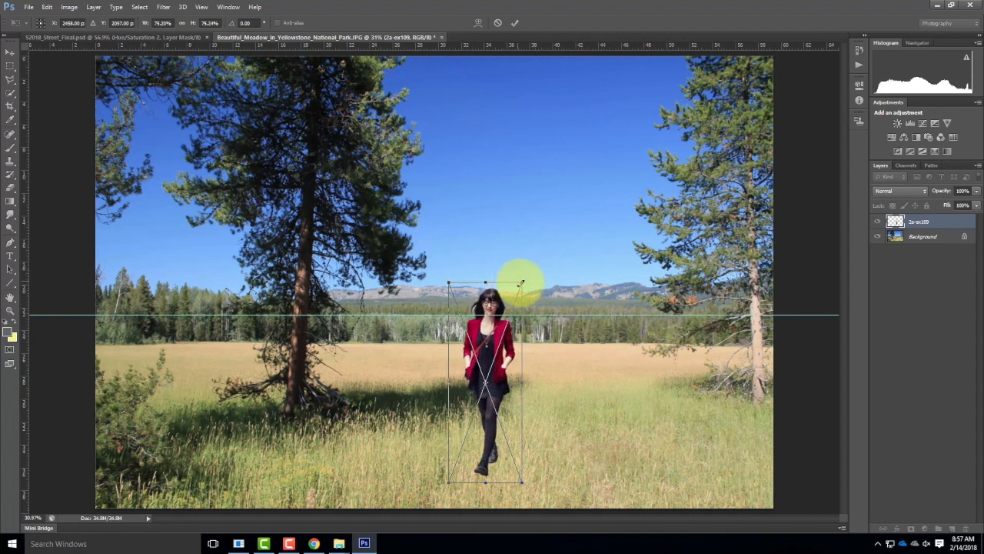
drag(522, 281, 495, 291)
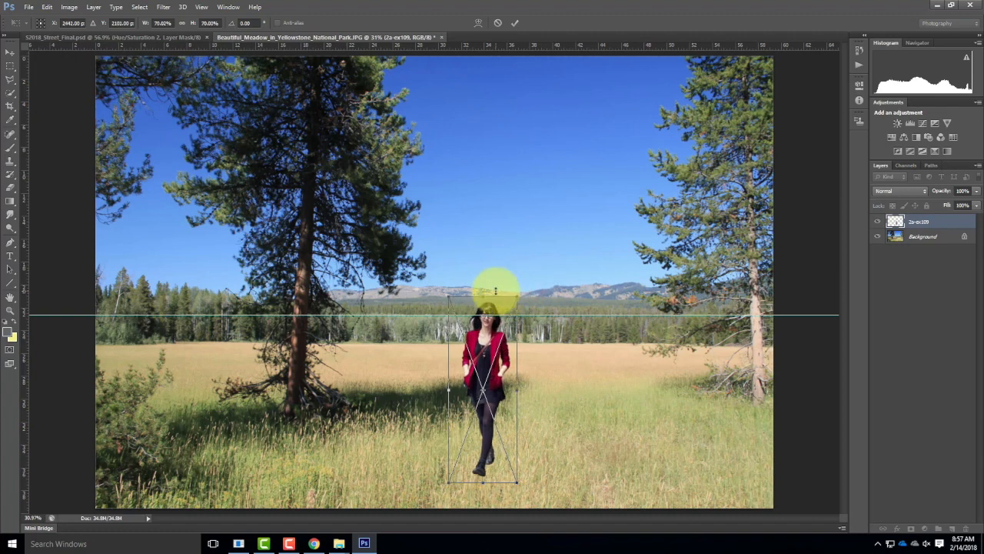
Step: Scale the woman proportionally to about 76%, commit the placement, and raise the horizon guide to her eye level
drag(516, 293, 531, 280)
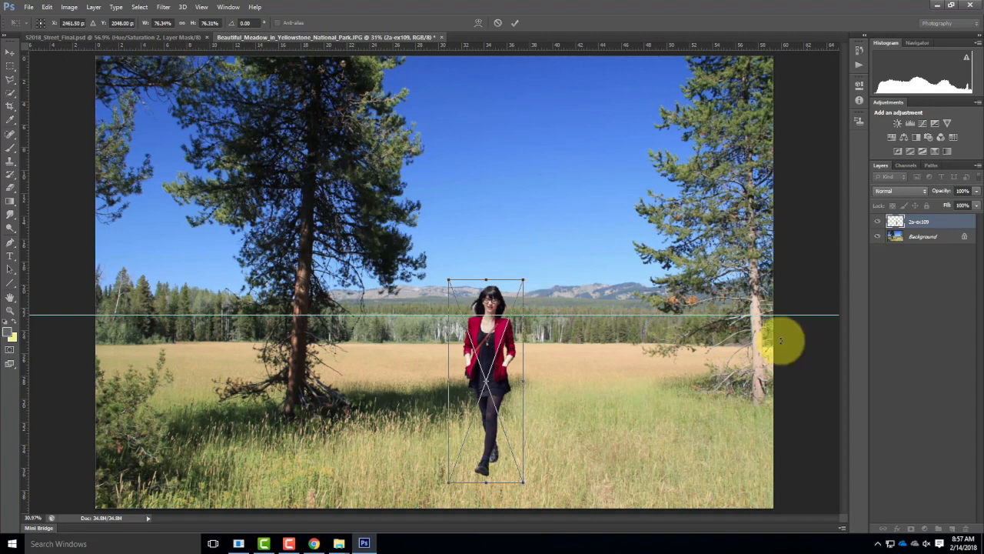
click(8, 53)
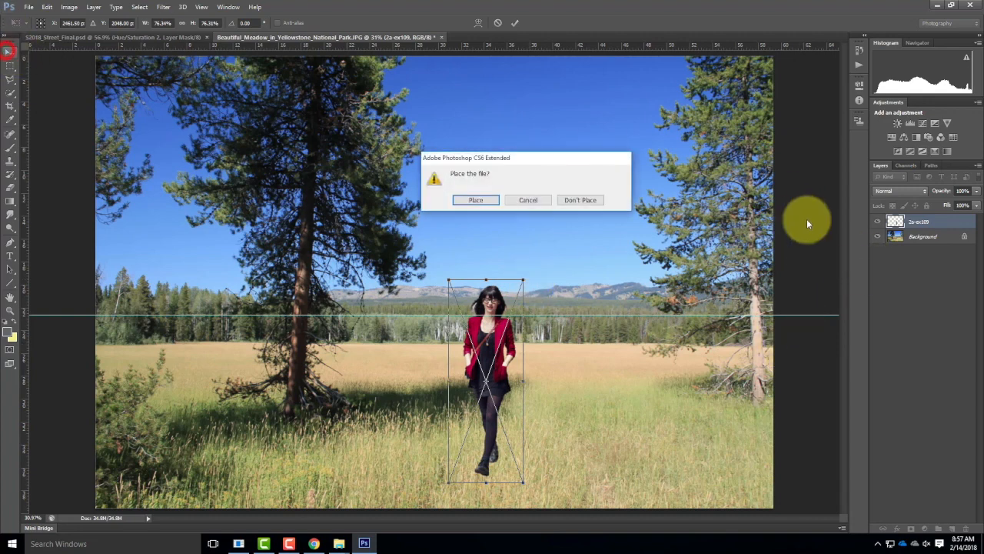
click(471, 200)
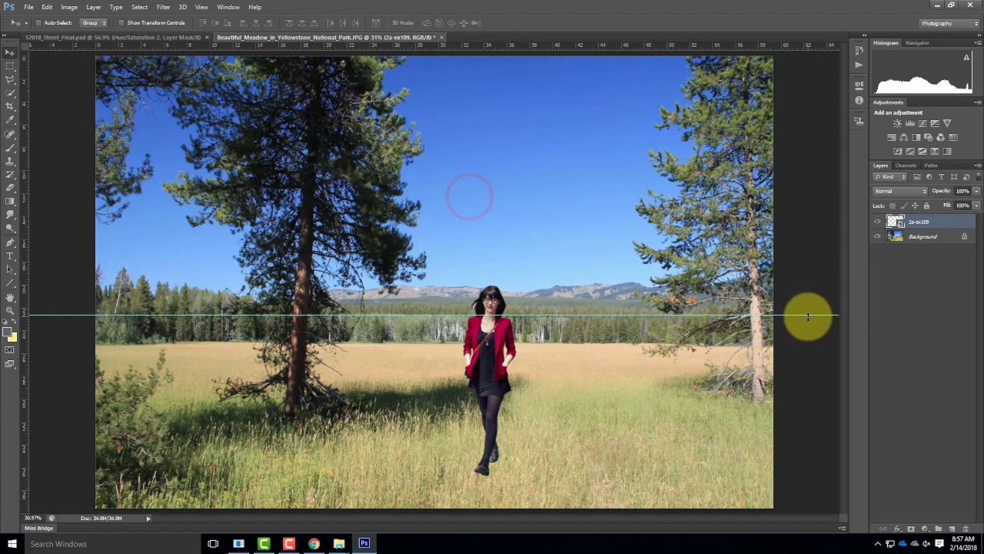
drag(809, 315, 808, 300)
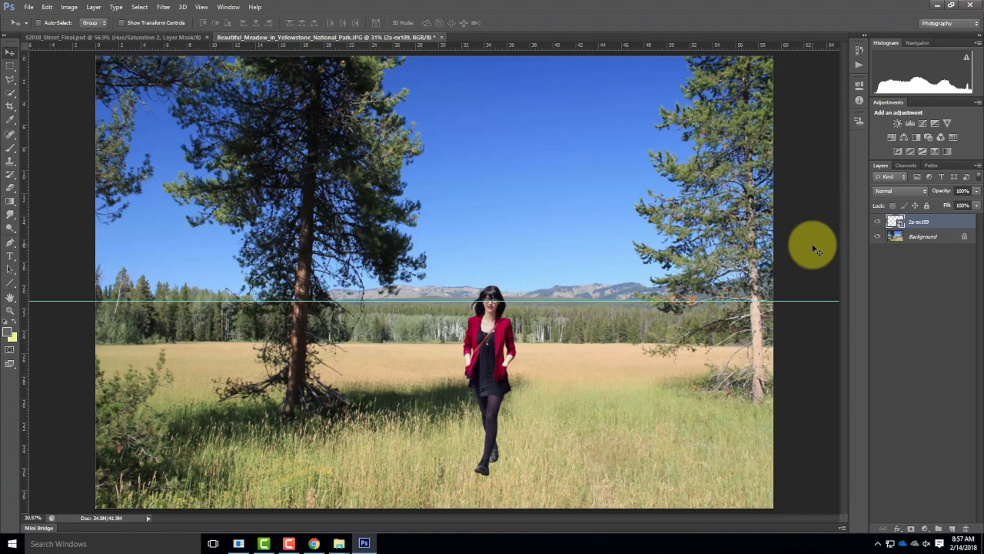
Step: Select a rectangle of grass around the woman's feet on the Background layer and copy it onto a new layer
key(ctrl+equal)
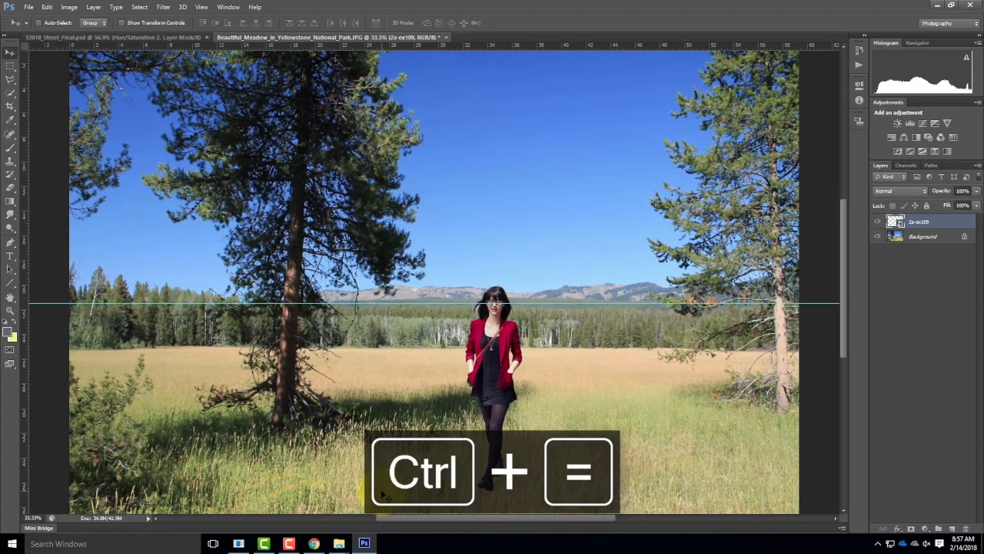
key(ctrl+equal)
drag(533, 385, 510, 36)
key(space)
drag(681, 380, 604, 99)
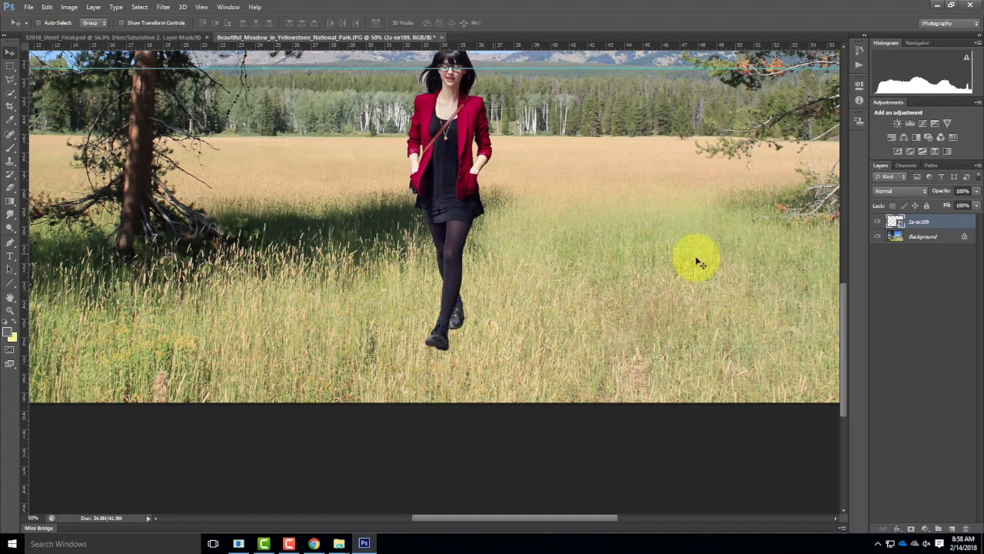
click(920, 236)
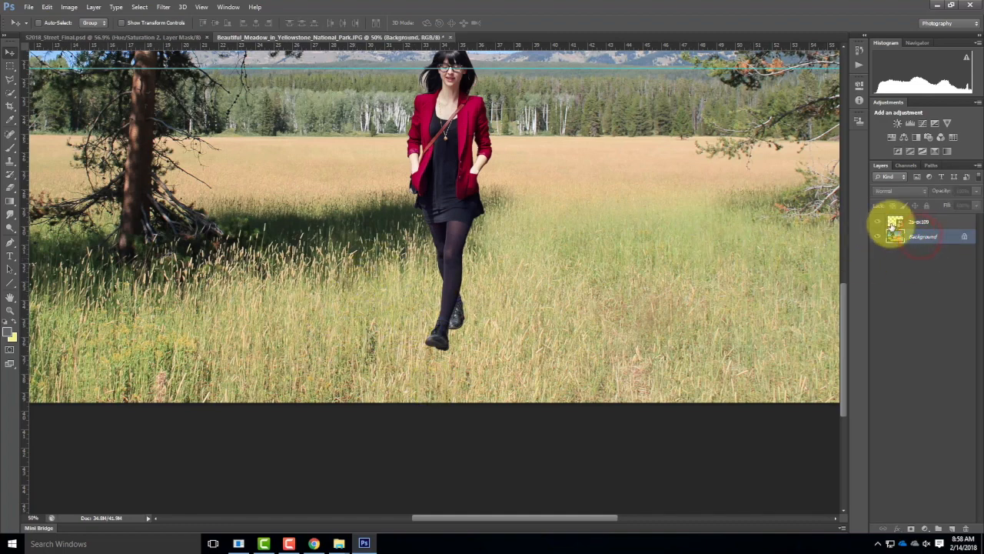
click(10, 69)
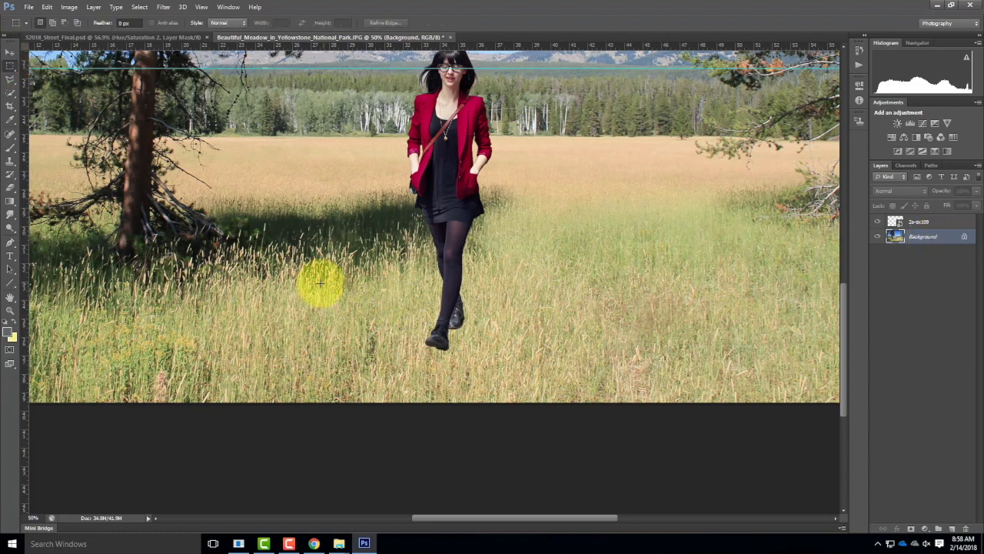
drag(311, 279, 598, 391)
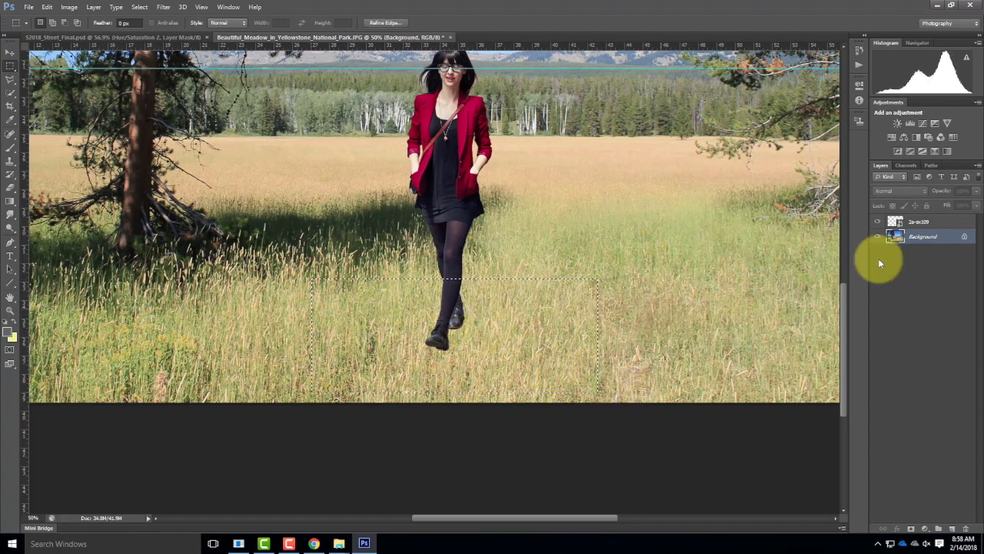
click(47, 7)
click(51, 77)
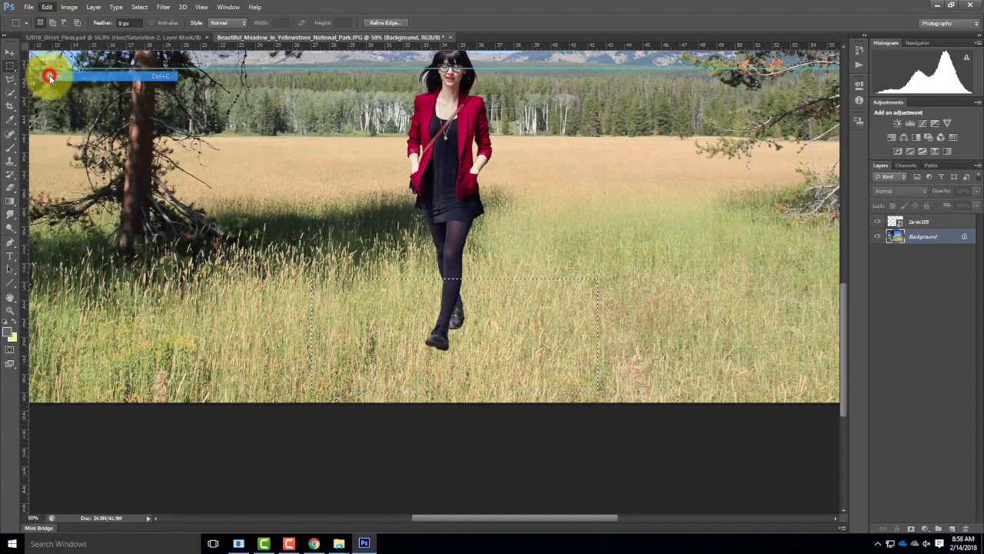
click(47, 7)
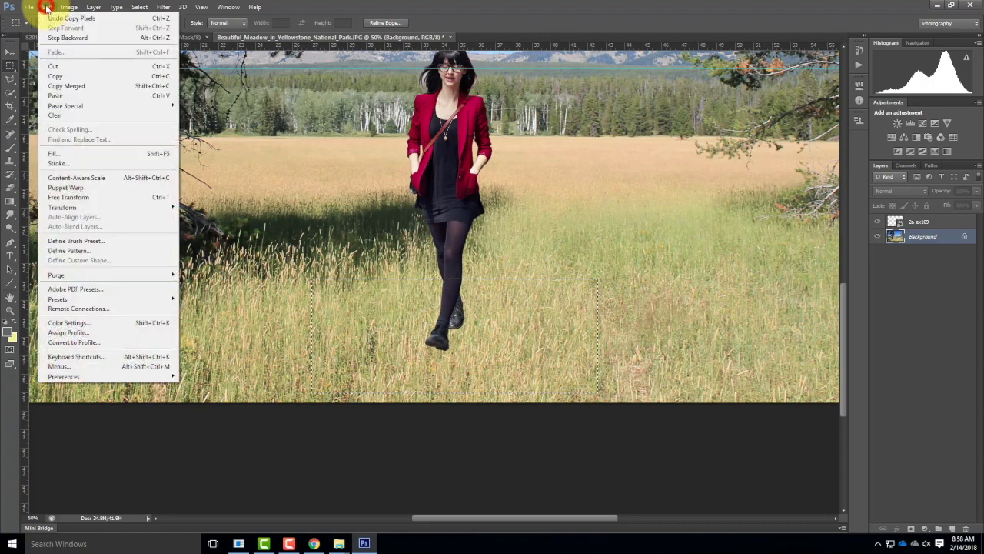
click(58, 96)
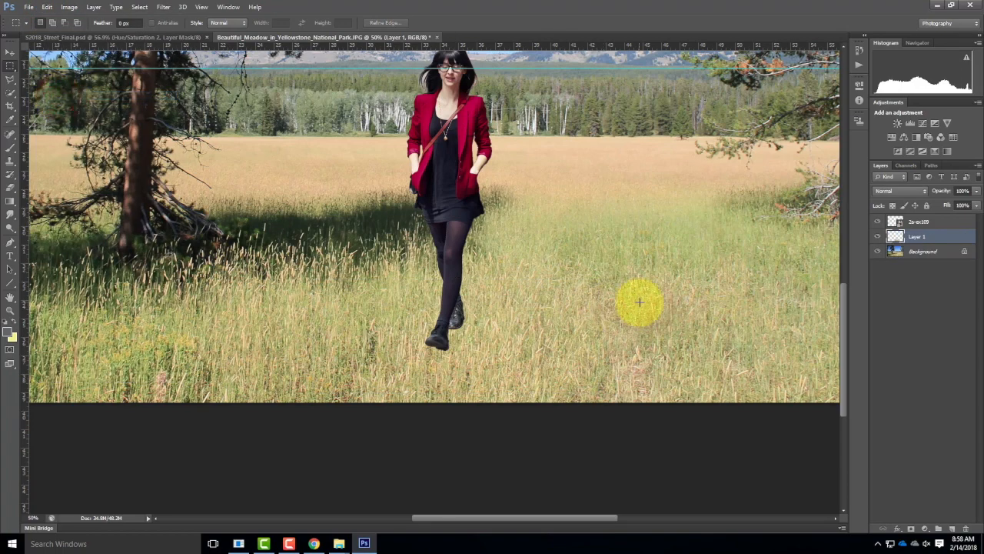
Step: Hide the Background layer, leaving only the woman and the copied grass patch visible
click(879, 222)
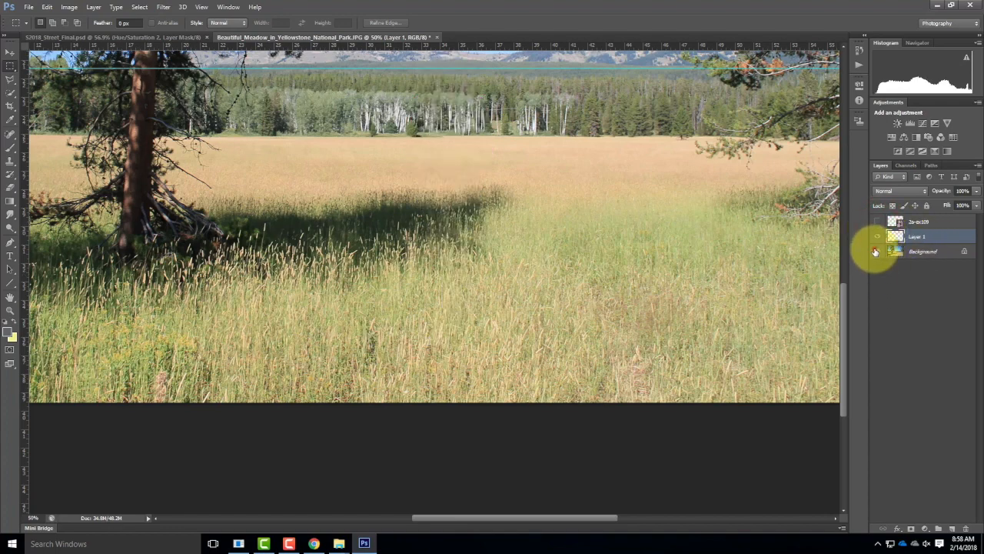
click(877, 250)
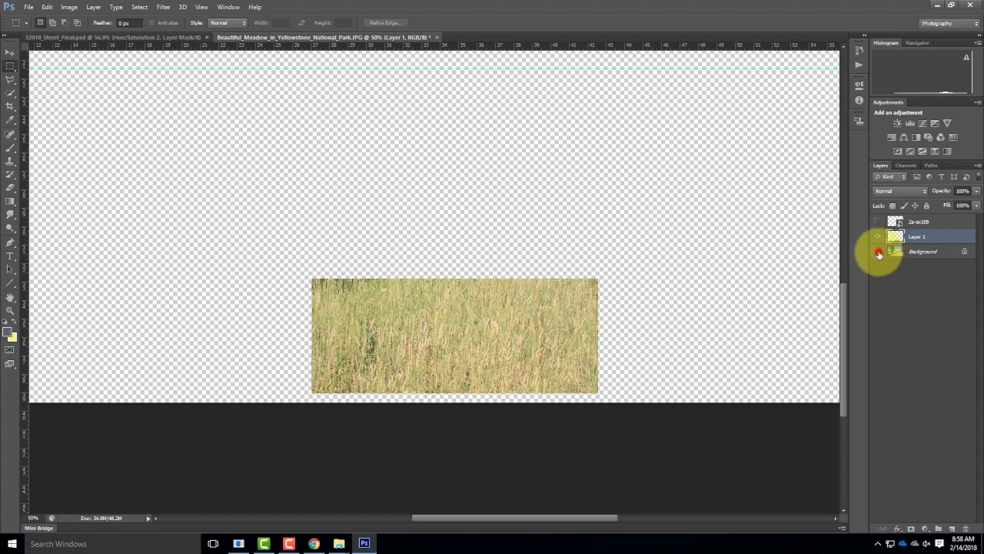
click(879, 252)
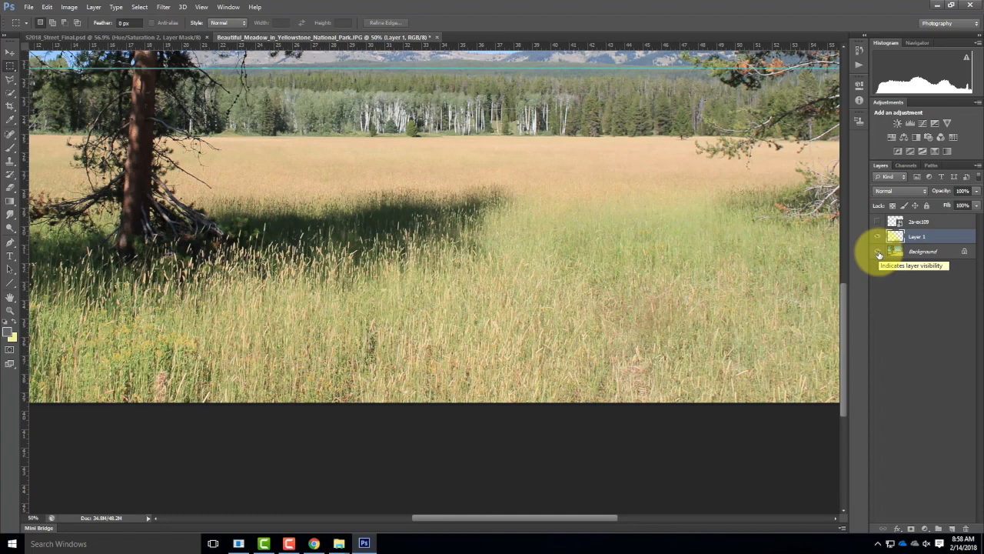
click(879, 251)
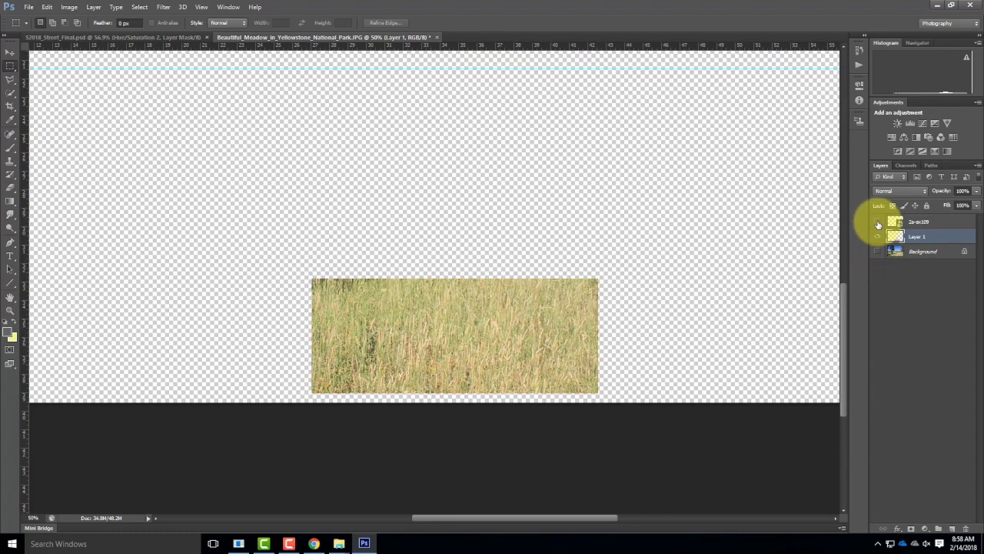
click(878, 222)
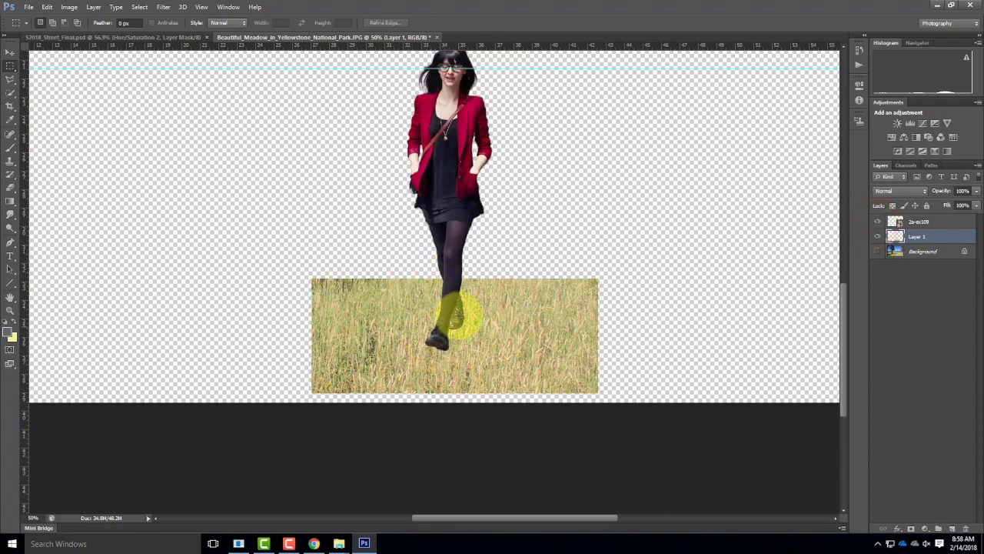
Step: Select the transparent area surrounding the grass patch on Layer 1 with the Magic Wand tool
click(11, 93)
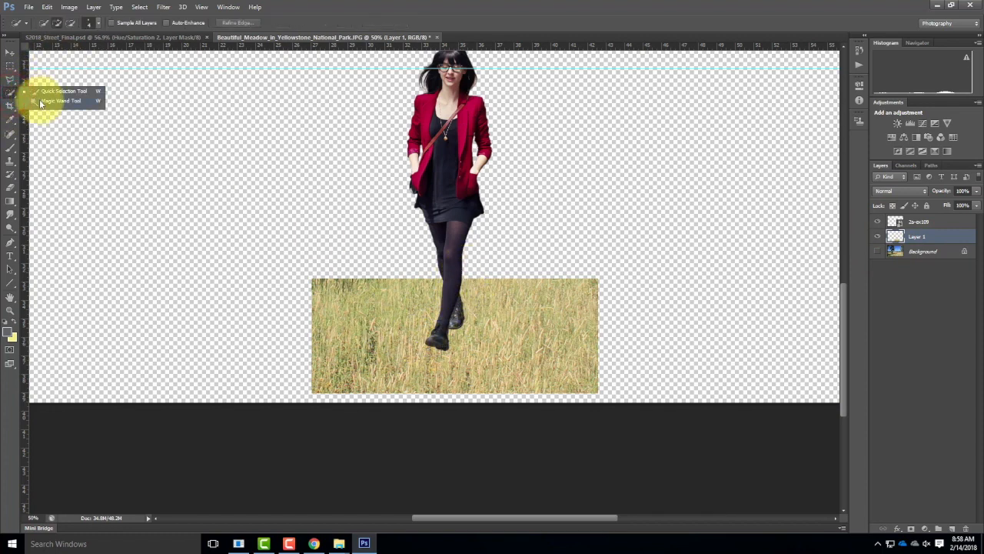
click(46, 101)
click(541, 237)
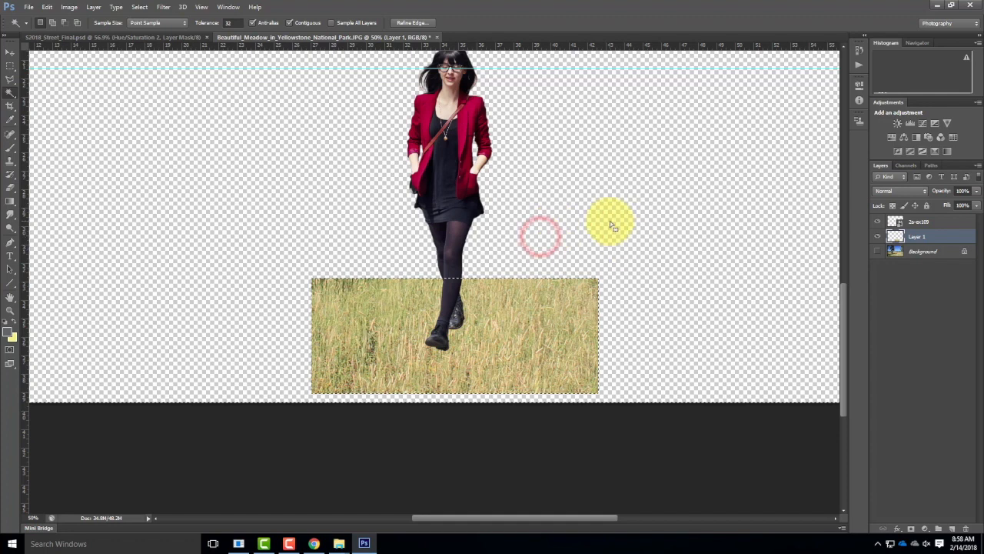
Step: Select the woman's outline on the 2a-ex109 layer by picking the surrounding transparency with the Magic Wand and inverting the selection
click(924, 223)
click(499, 239)
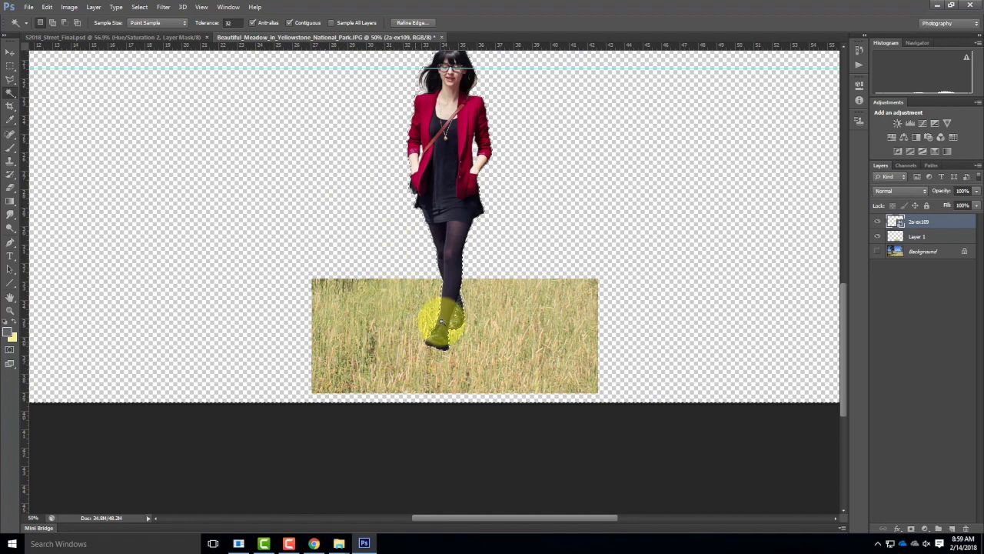
click(136, 8)
click(152, 47)
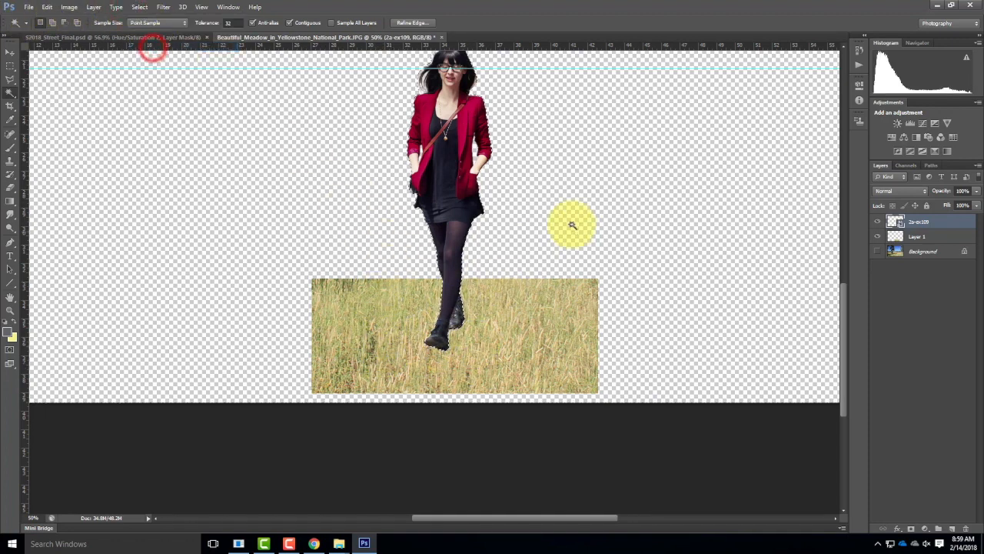
Step: Delete the woman's silhouette from the grass patch on Layer 1 with her layer hidden, show her again and deselect
click(927, 236)
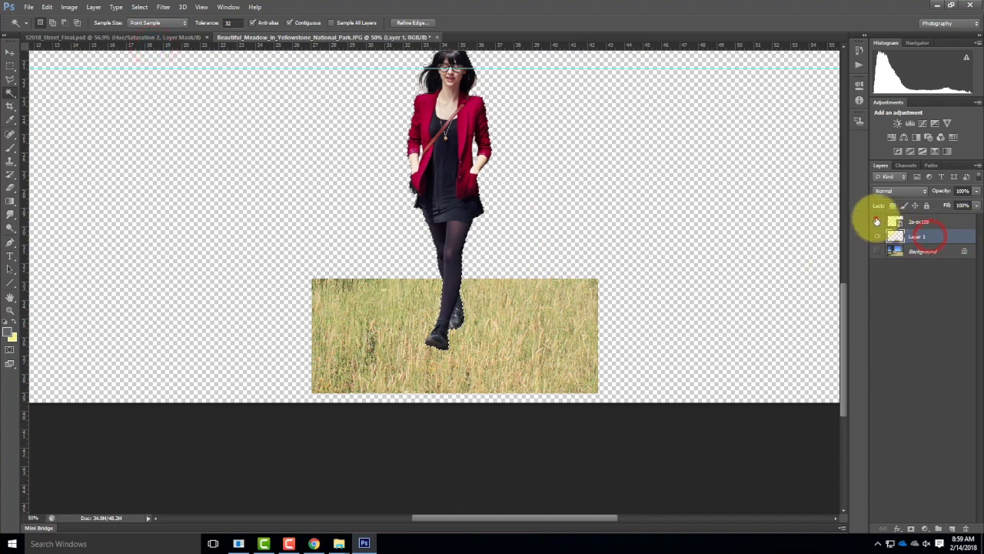
click(877, 222)
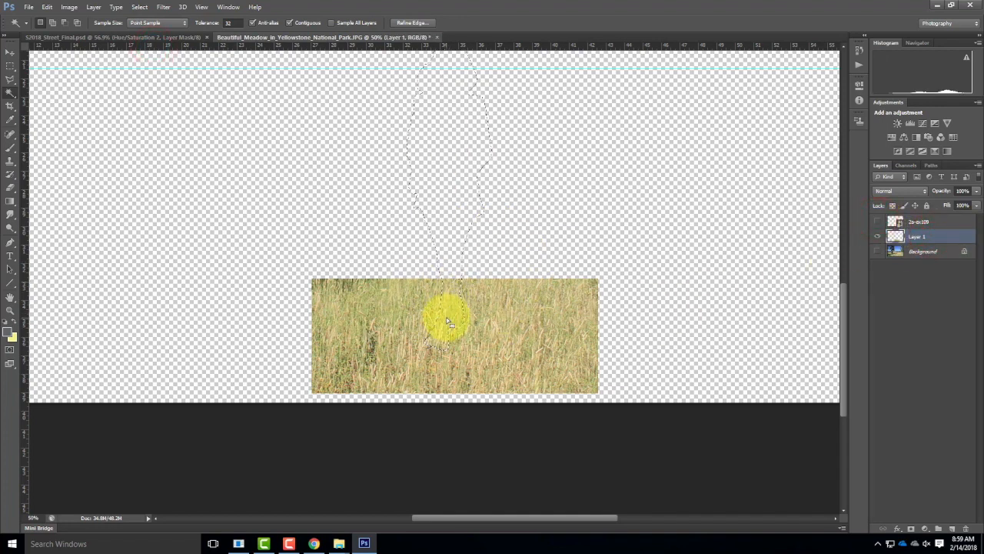
key(Delete)
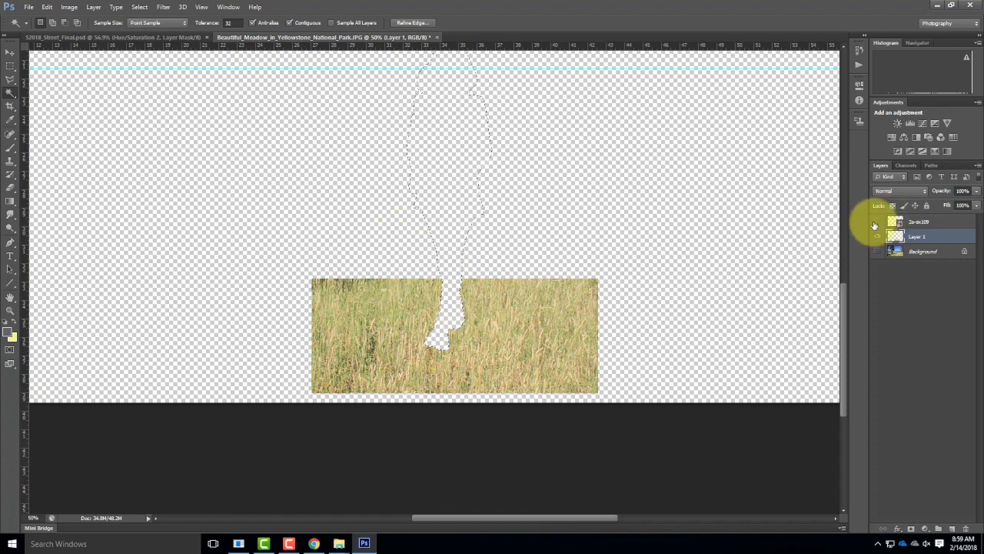
click(876, 222)
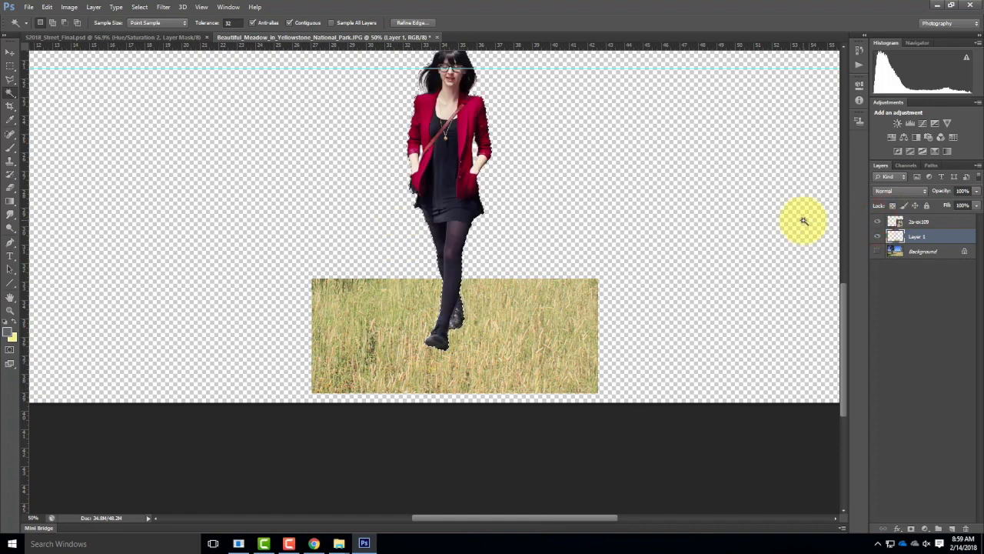
click(10, 66)
click(325, 218)
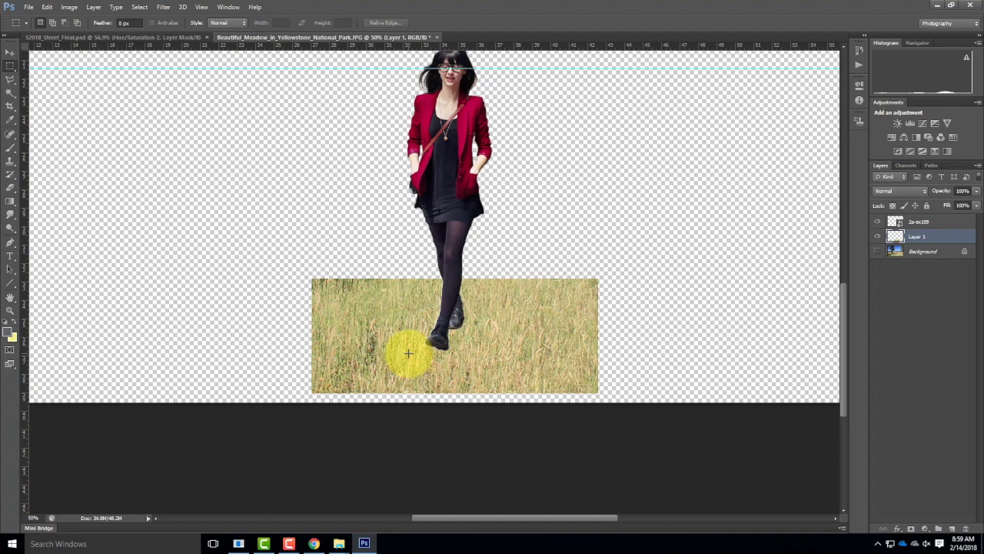
Step: Set up the Clone Stamp tool with the 134 px grass-blade brush tip
click(10, 167)
click(51, 24)
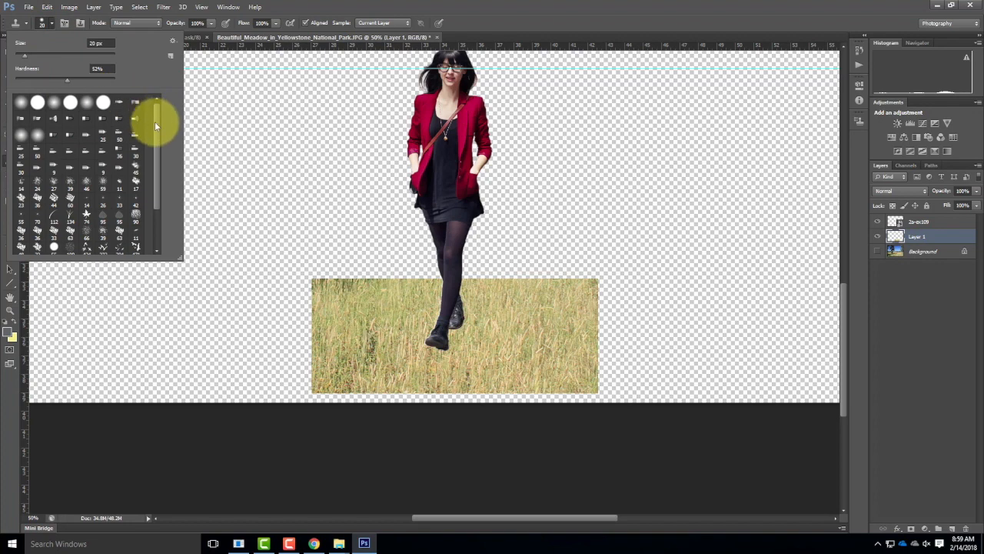
click(71, 221)
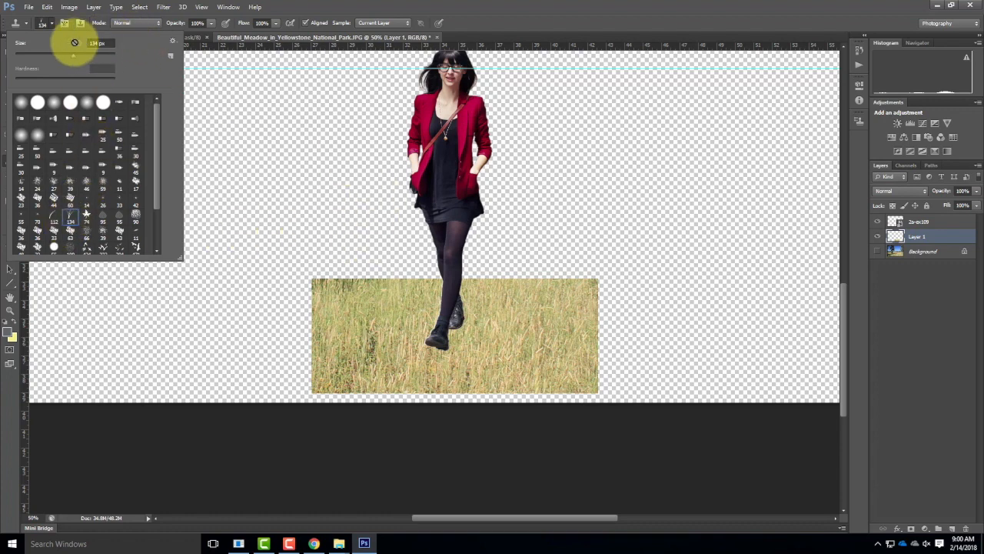
click(51, 26)
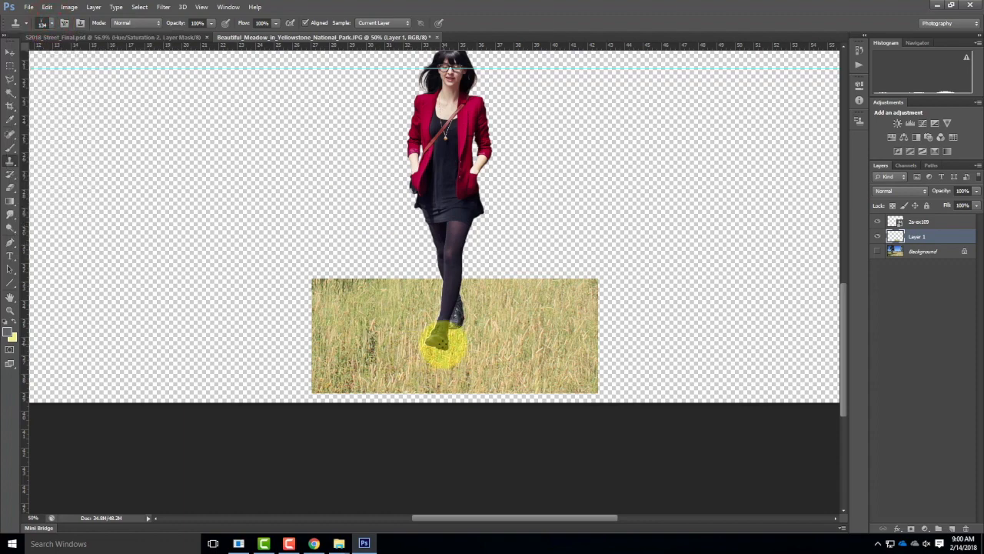
Step: Clone sampled grass around the front shoe on Layer 1 with a 70 px brush and move Layer 1 above the 2a-ex109 layer
key(ctrl+equal)
key(ctrl+equal)
key(ctrl+equal)
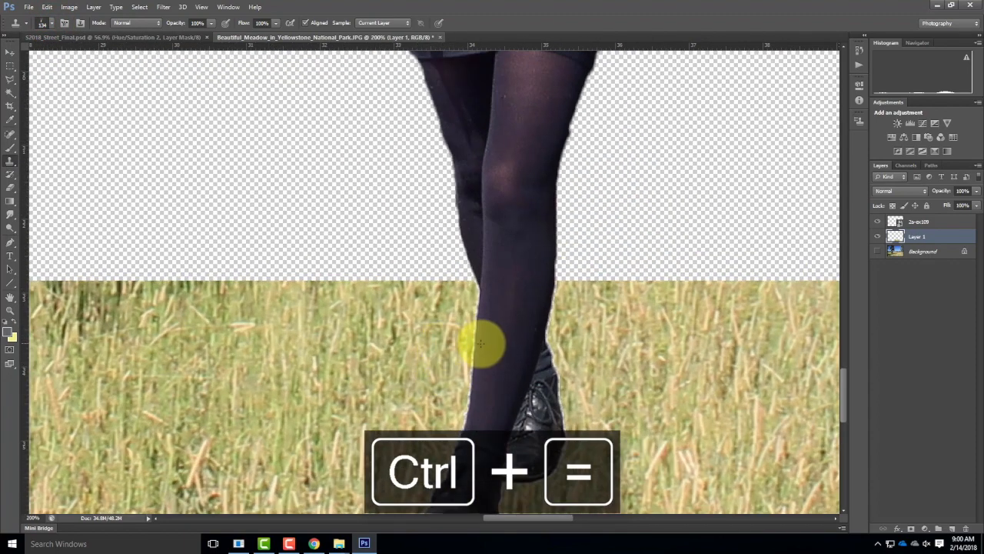
drag(481, 344, 446, 81)
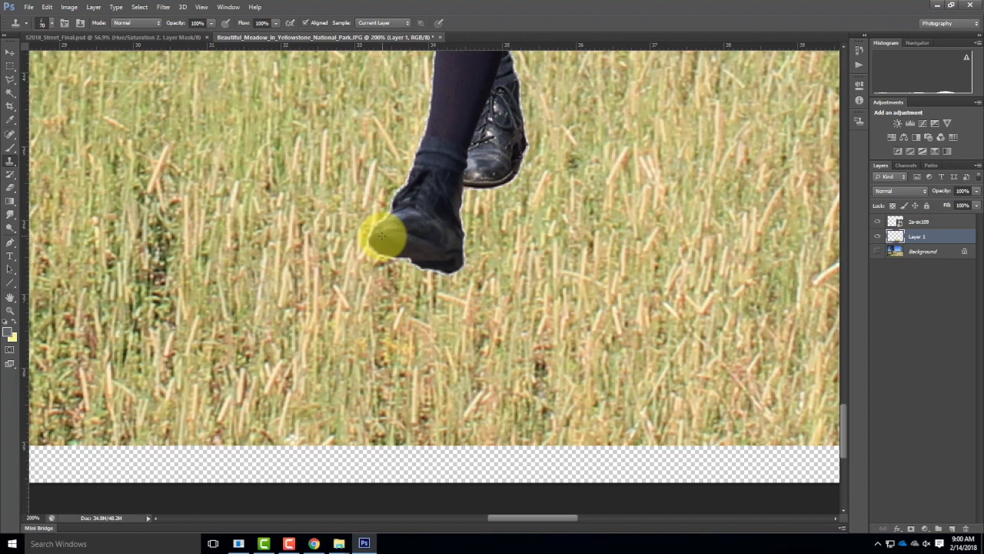
alt+click(359, 252)
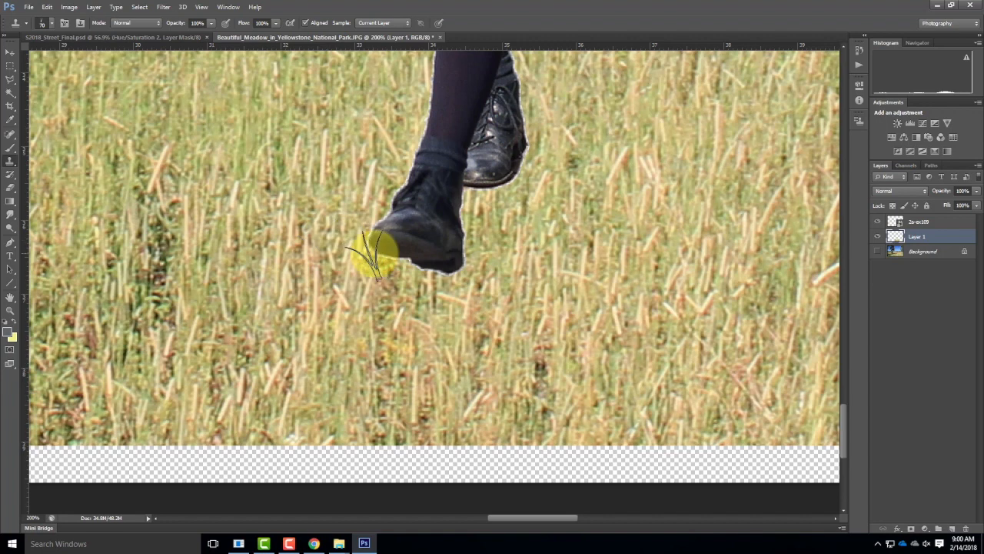
alt+click(311, 332)
alt+click(329, 244)
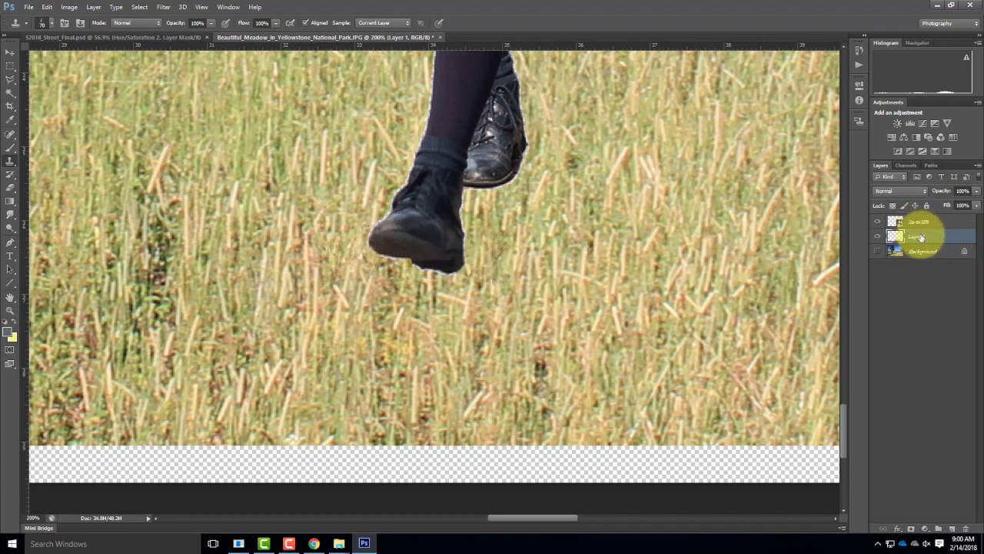
drag(923, 238, 928, 213)
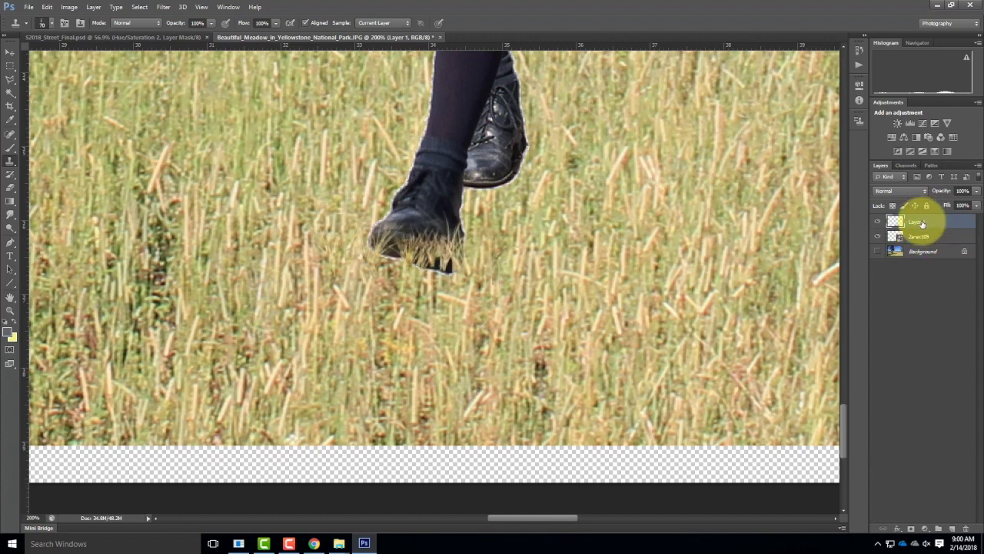
Step: Clone grass blades on Layer 1 over the soles and lower edges of both shoes
mouse_move(384, 271)
mouse_down()
mouse_move(266, 268)
mouse_move(516, 280)
mouse_move(412, 249)
mouse_move(494, 259)
mouse_move(533, 252)
mouse_move(437, 260)
mouse_move(568, 283)
mouse_up()
mouse_move(523, 218)
mouse_down()
mouse_move(510, 182)
mouse_move(578, 191)
mouse_move(552, 149)
mouse_move(536, 158)
mouse_up()
mouse_move(476, 229)
mouse_down()
mouse_move(454, 238)
mouse_move(469, 221)
mouse_move(452, 245)
mouse_move(462, 268)
mouse_up()
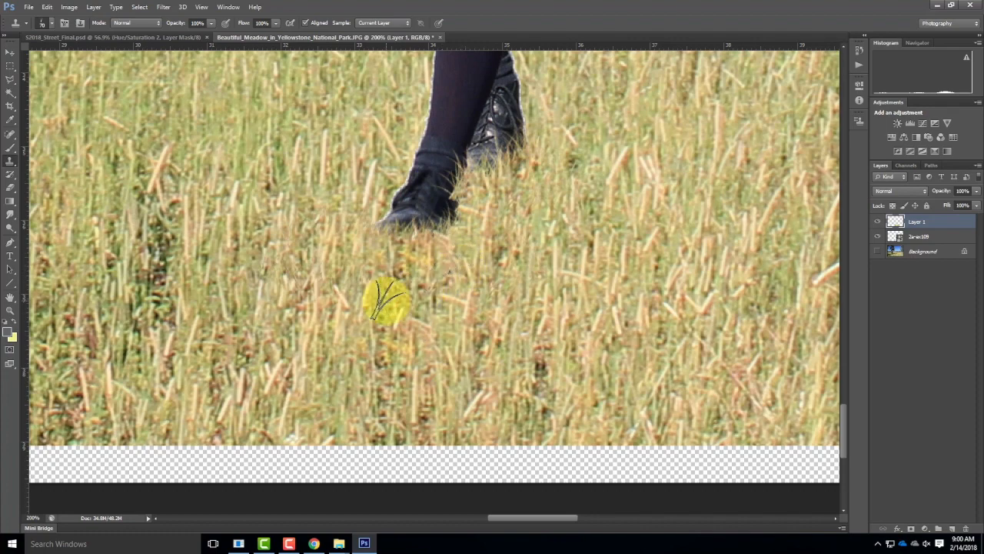
Step: Enlarge the grass brush to 300 px, resample the grass and stamp taller blades over the woman's shoes and ankles
key(ctrl+minus)
key(ctrl+minus)
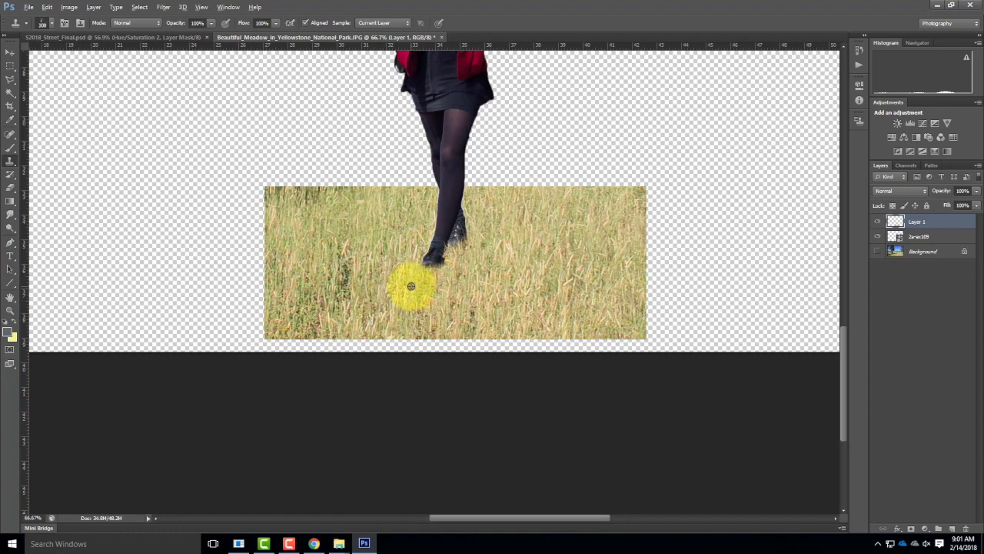
alt+click(414, 291)
click(421, 271)
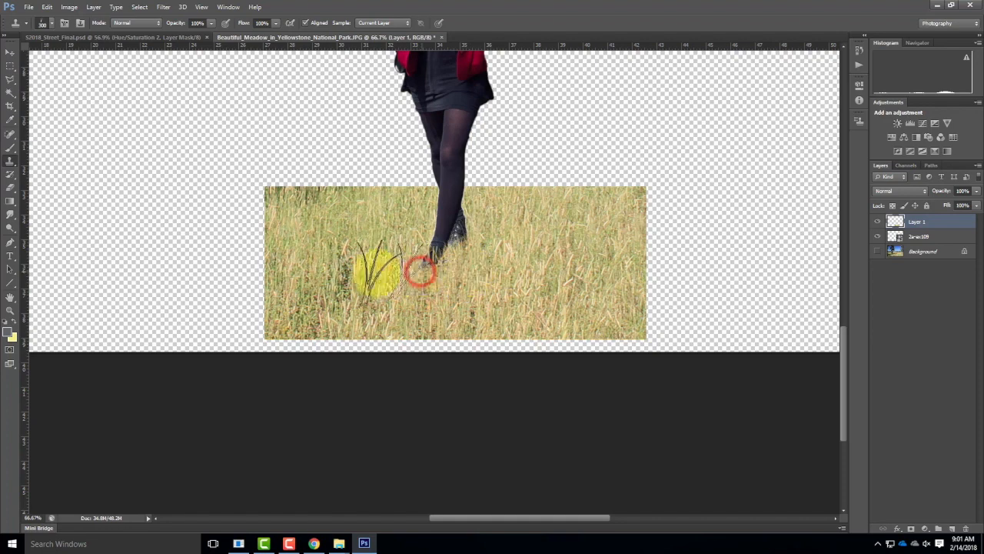
click(479, 255)
click(485, 250)
click(438, 253)
click(482, 255)
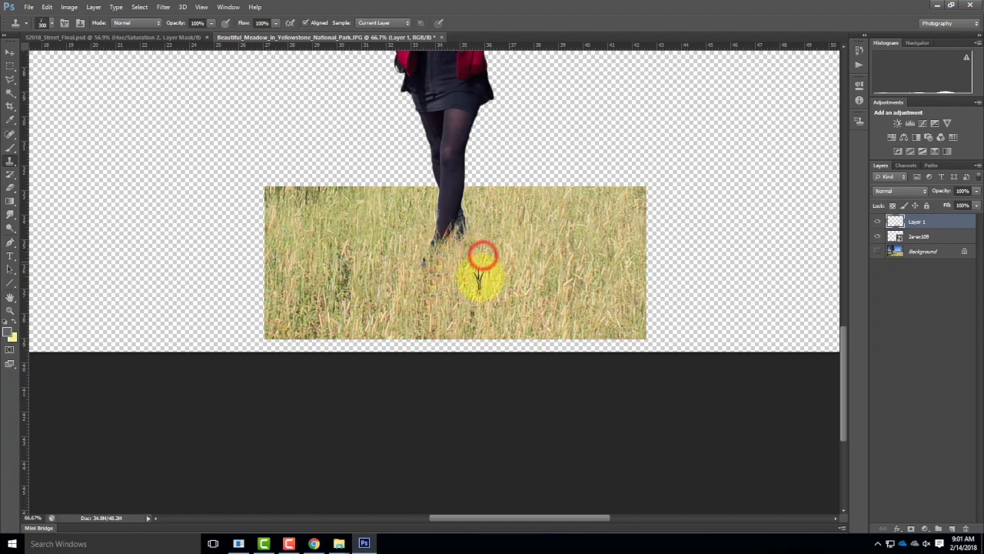
click(431, 285)
click(402, 270)
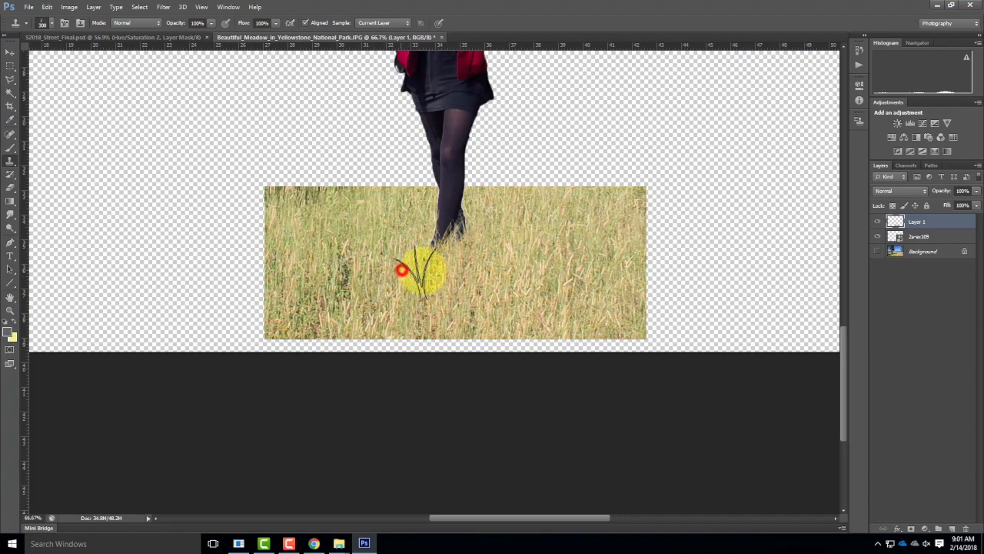
Step: Reduce the grass brush to 125 px and clone grass over the remaining dark specks of the front shoe
key(ctrl+equal)
key(ctrl+equal)
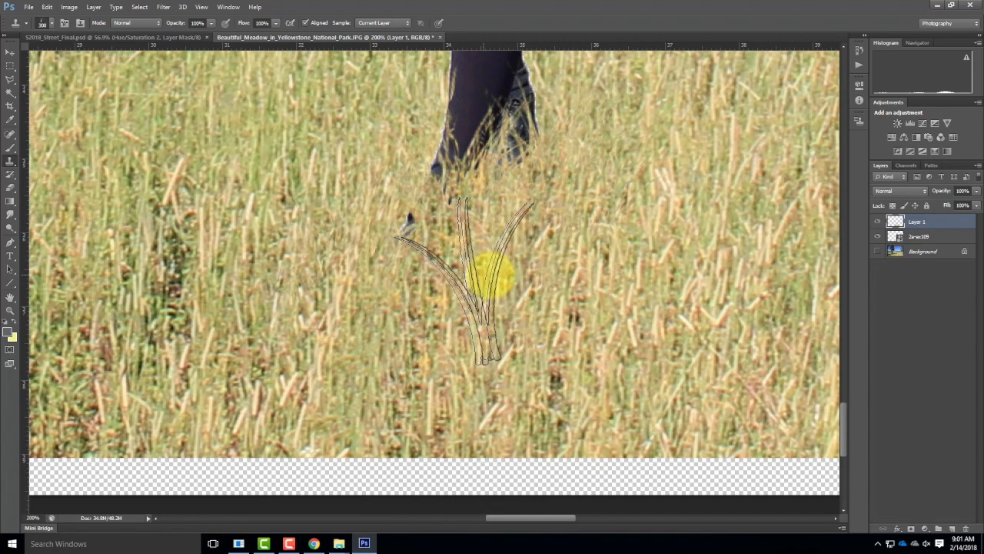
key(bracketleft)
key(bracketleft)
key(bracketleft)
key(bracketleft)
key(bracketleft)
mouse_move(420, 250)
mouse_down()
mouse_move(407, 230)
mouse_move(468, 267)
mouse_move(433, 267)
mouse_move(465, 271)
mouse_up()
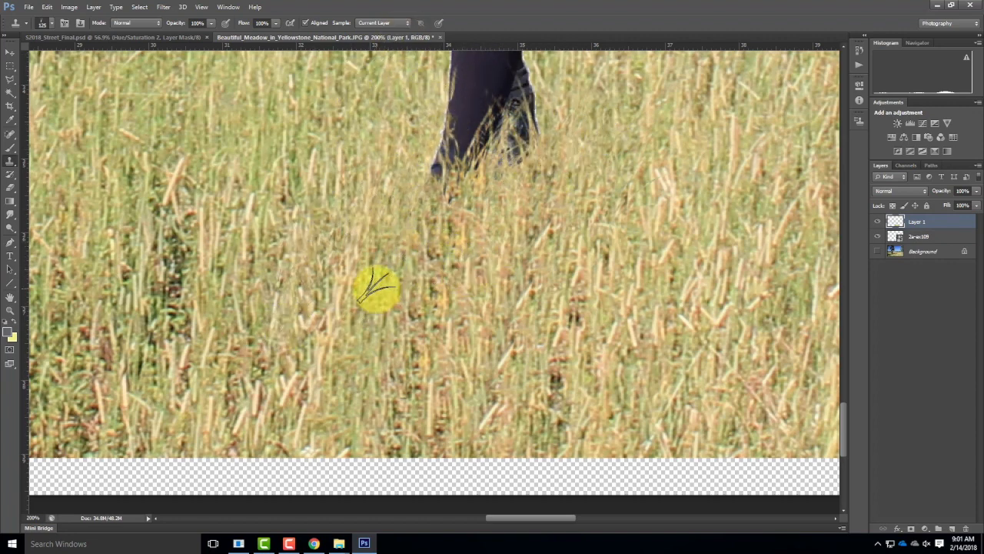
Step: Make the Background layer visible again and rename Layer 1 as Grass Feet
key(ctrl+minus)
key(ctrl+minus)
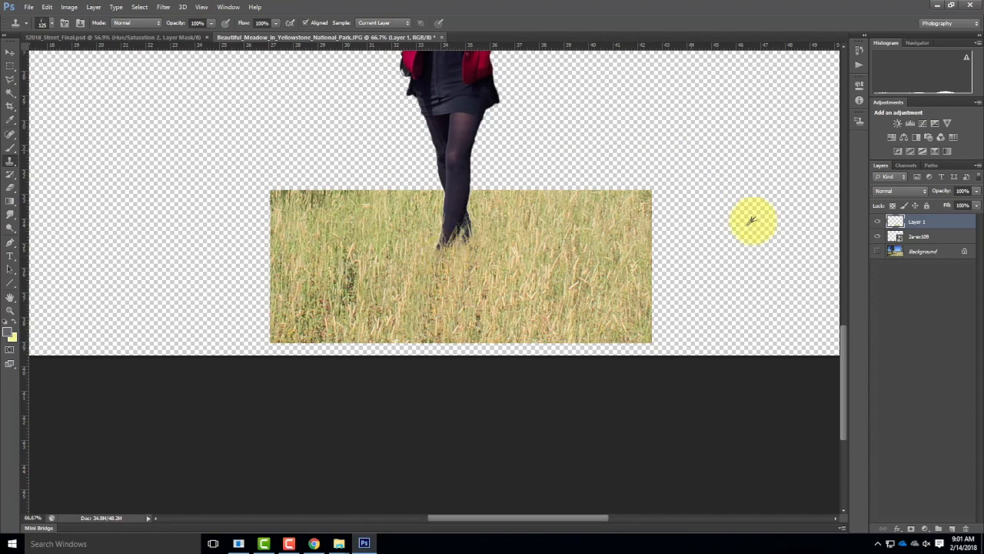
click(878, 252)
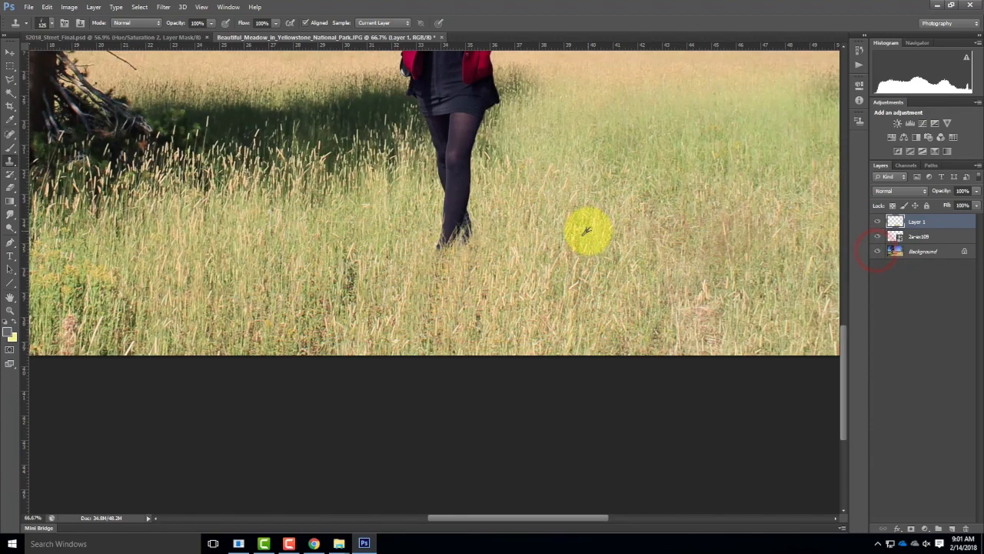
scroll(588, 229, up, 2)
key(ctrl+minus)
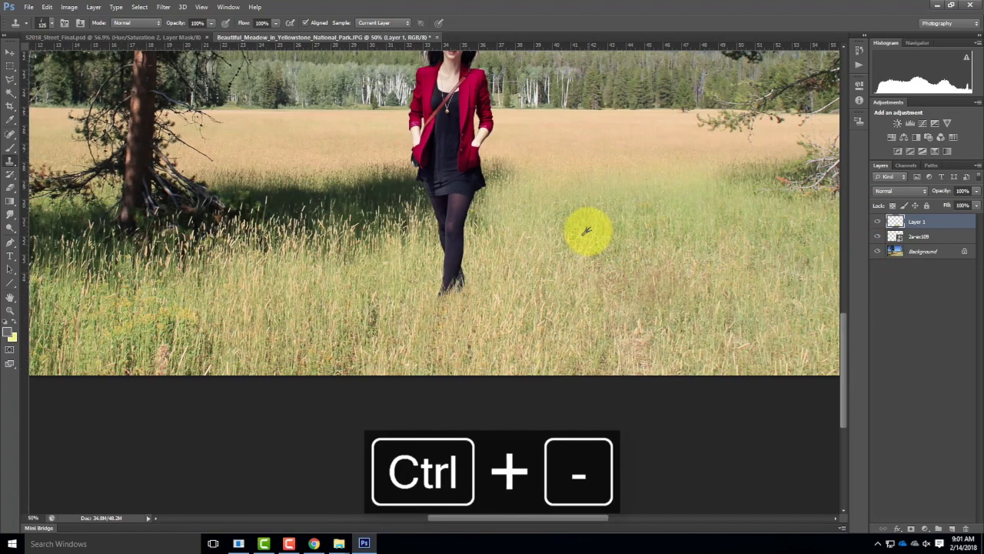
key(ctrl+minus)
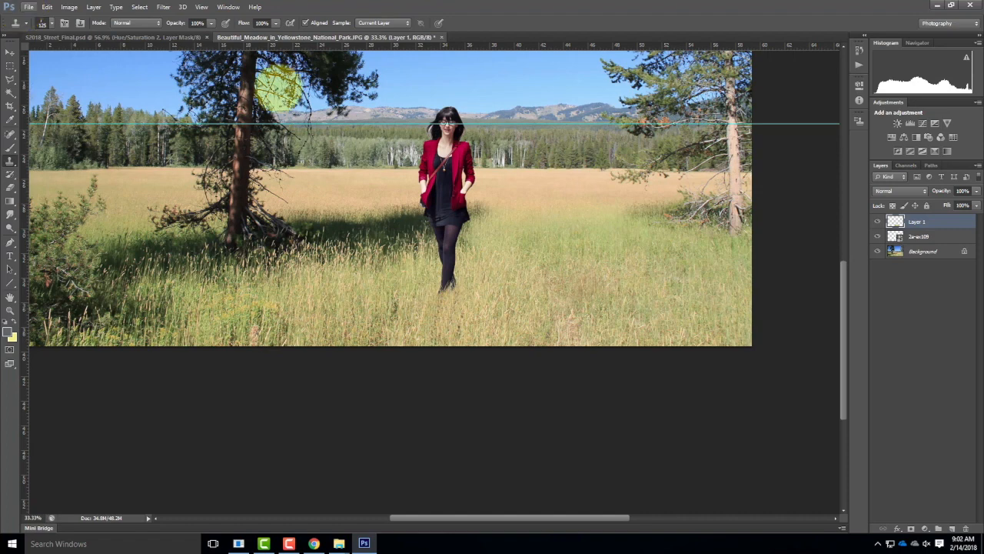
double_click(916, 223)
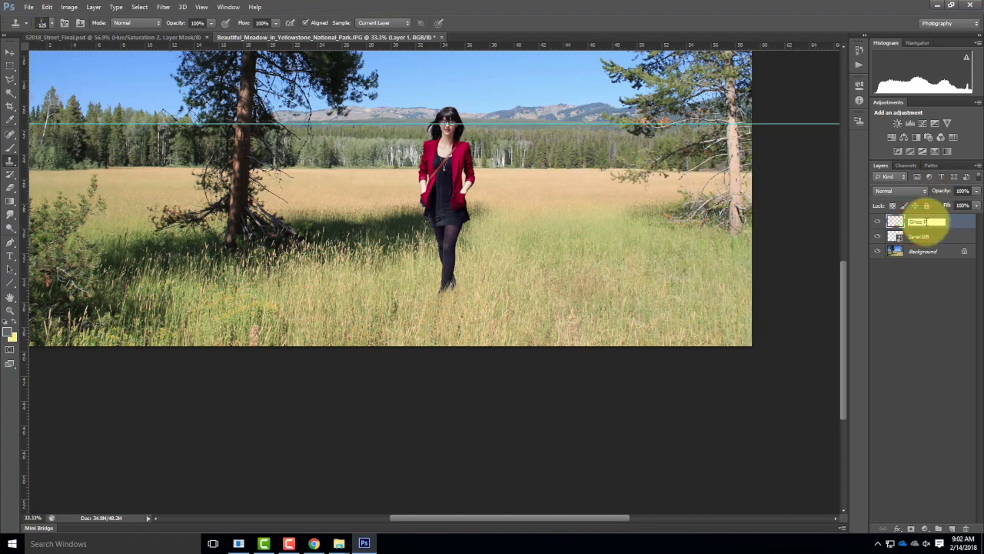
click(905, 377)
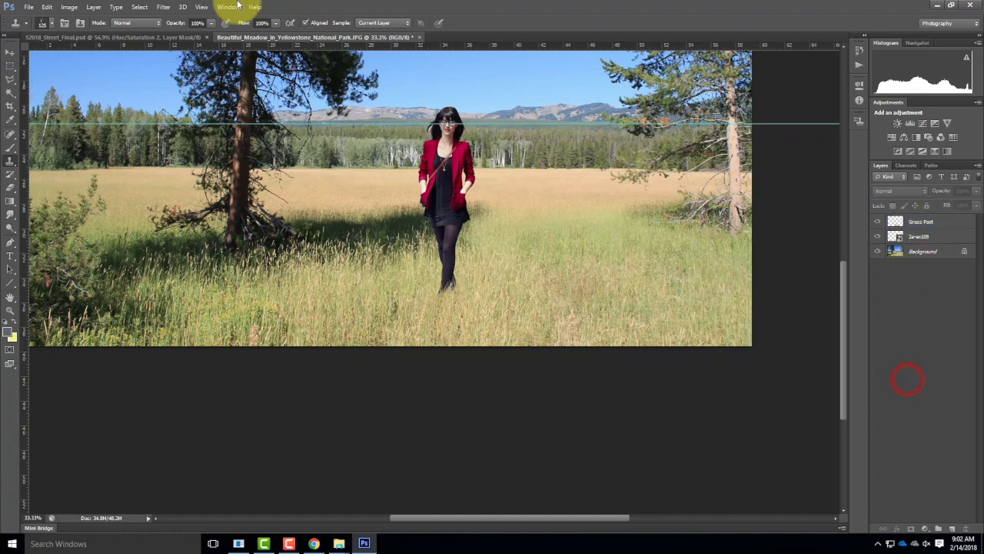
Step: Place the gray silhouette file 2c-ex109 from the Elements folder into the meadow image
click(29, 7)
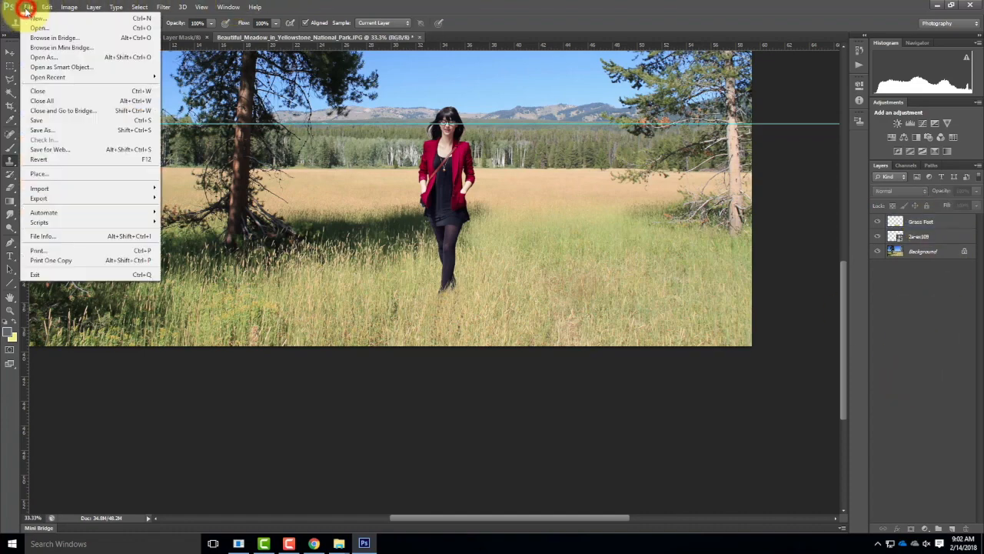
click(32, 175)
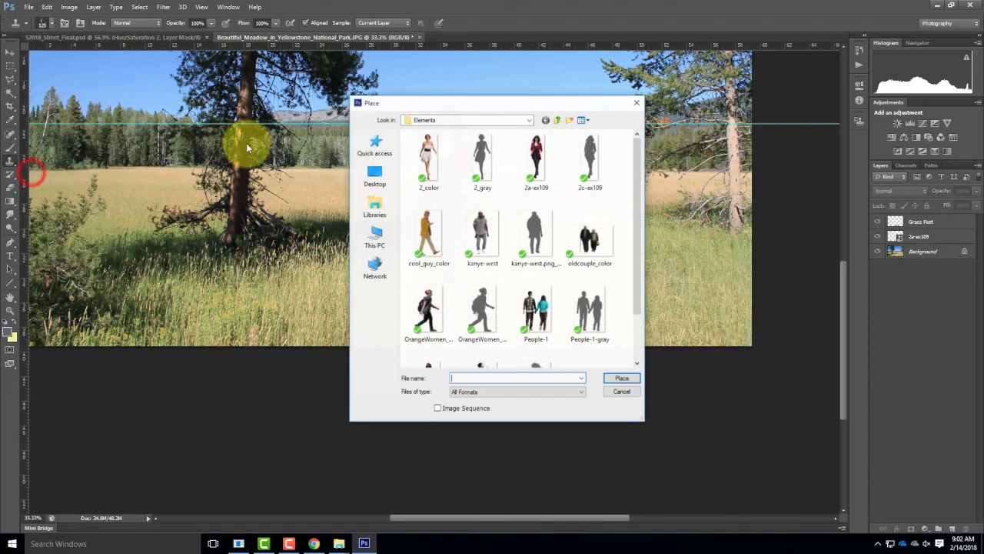
click(589, 158)
click(620, 377)
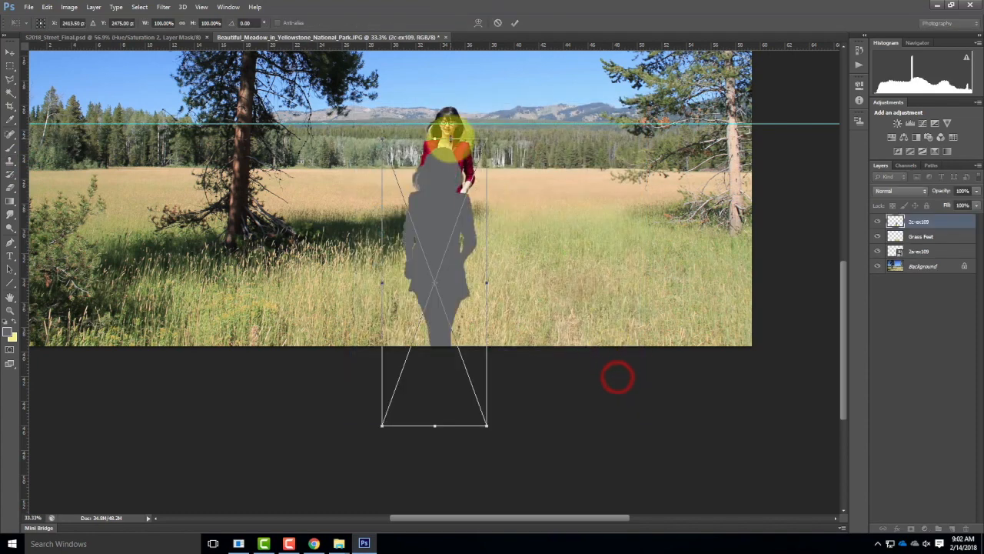
Step: Move the gray silhouette up over the woman, scale it proportionally to about 78% and commit the placement
drag(440, 219, 446, 169)
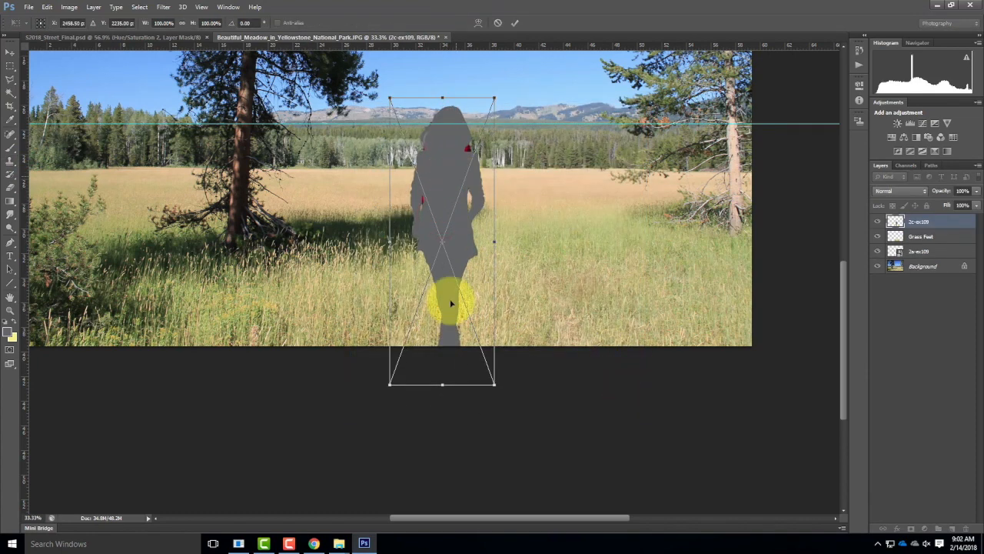
drag(494, 387, 471, 322)
click(877, 240)
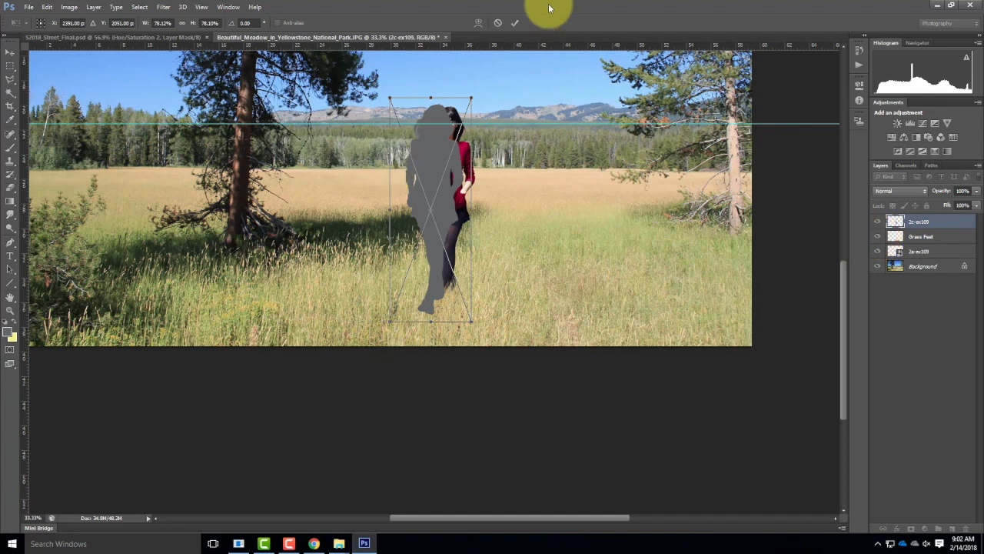
click(515, 22)
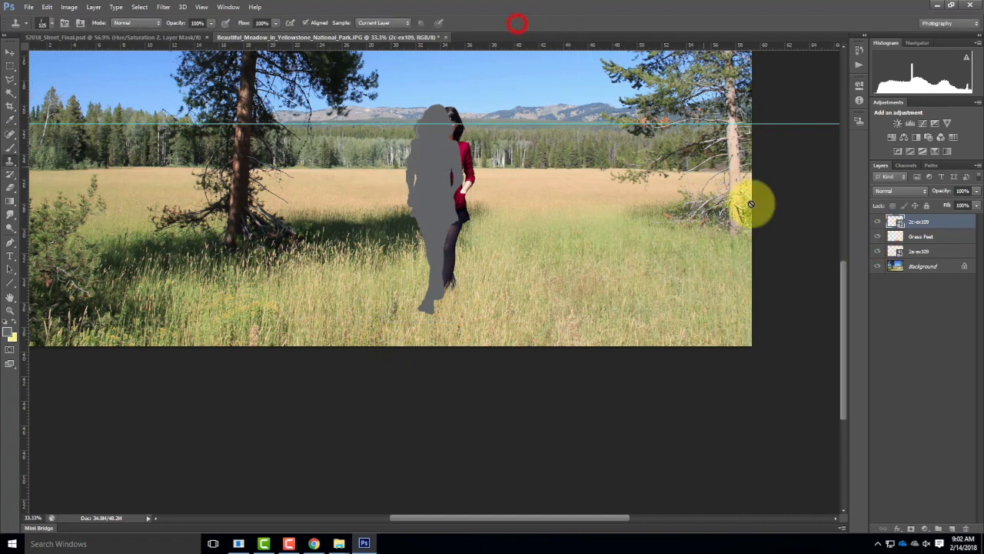
Step: Hide the Grass Feet layer, scale the gray silhouette to about 76%, align it exactly over the woman and commit the transform
click(878, 240)
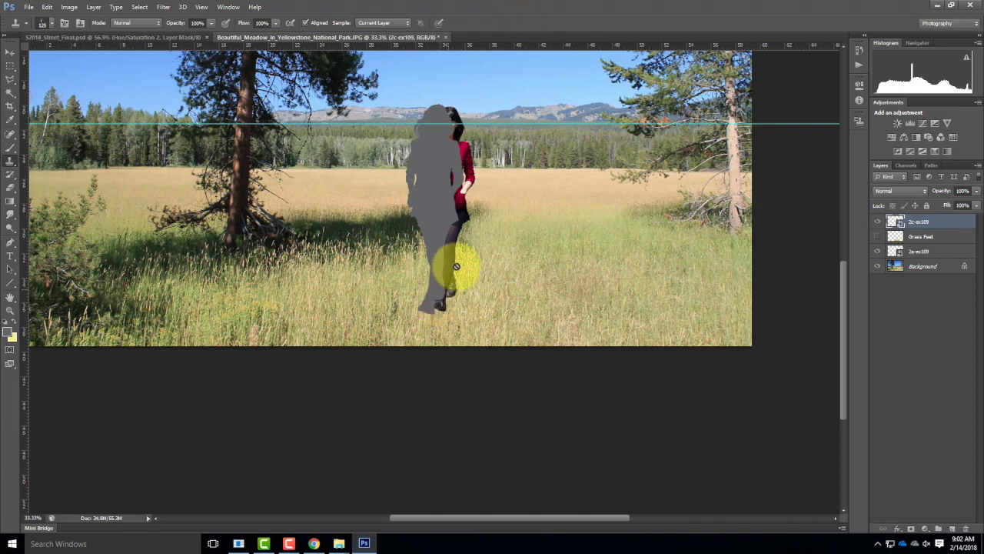
click(46, 7)
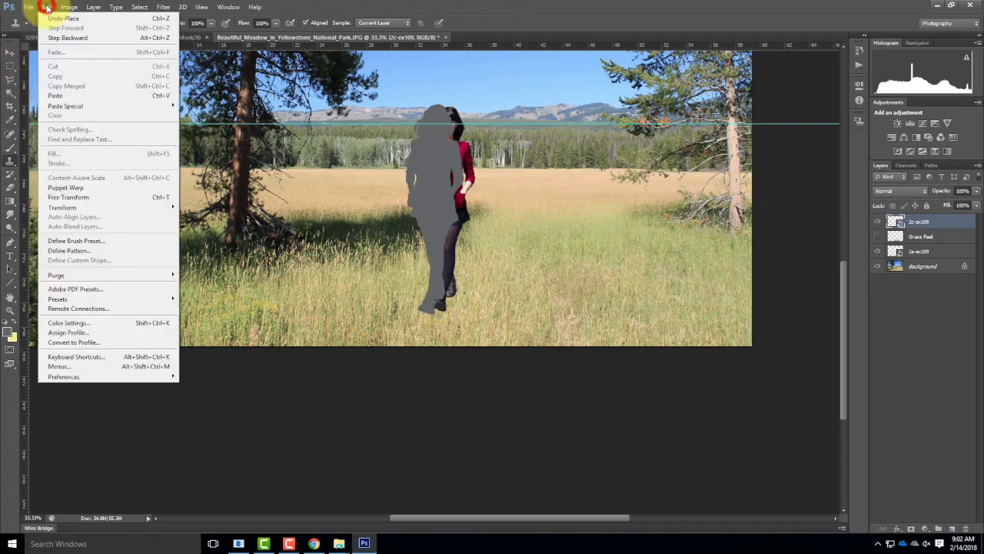
click(67, 197)
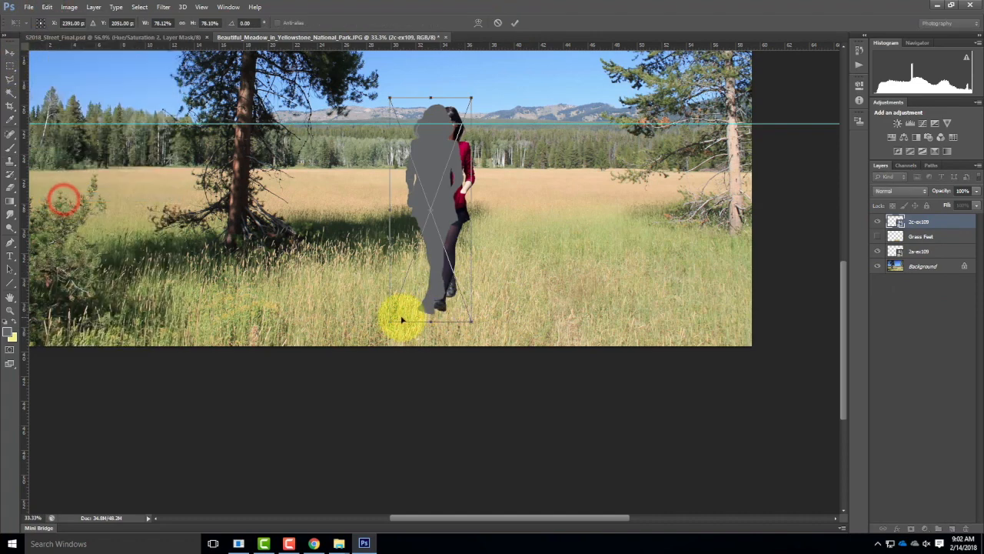
drag(387, 323, 387, 321)
drag(435, 228, 451, 235)
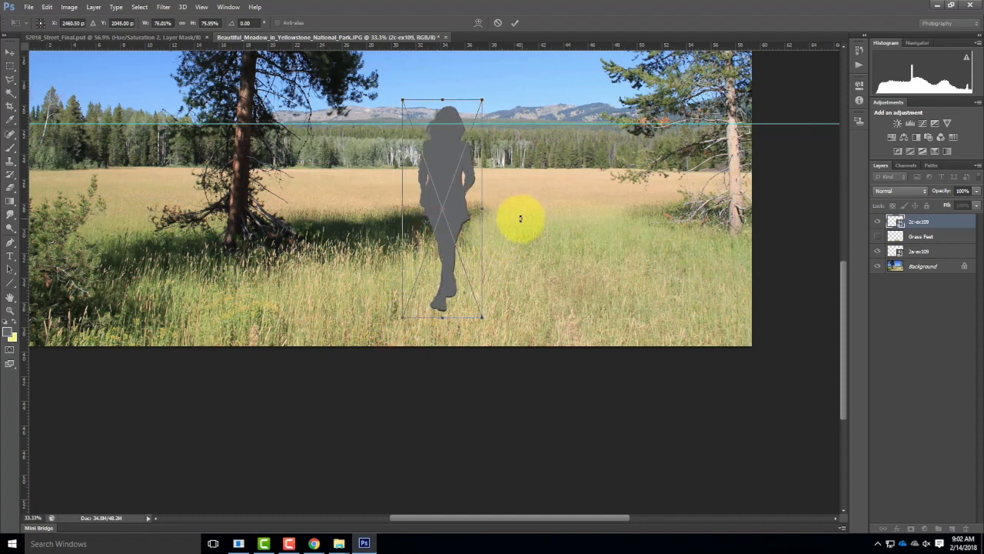
click(515, 22)
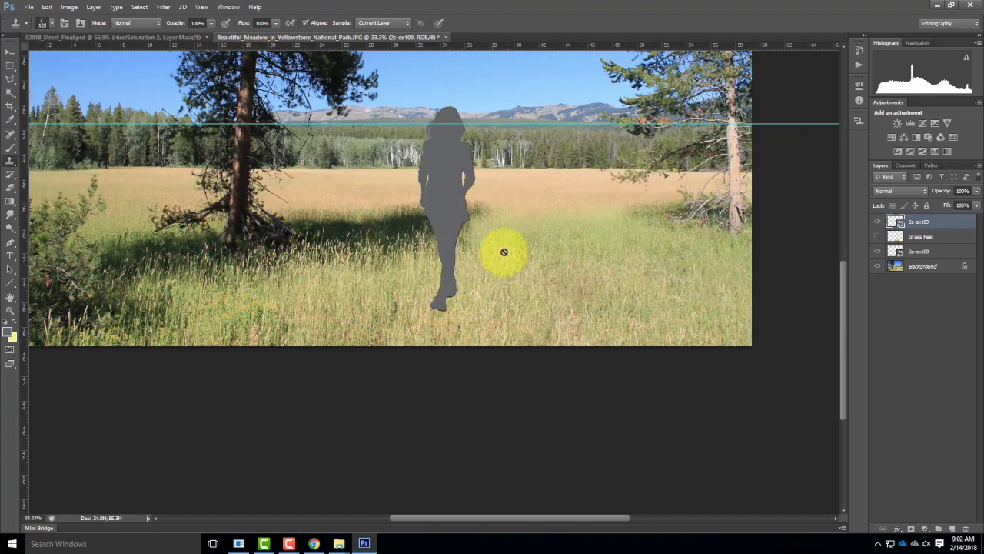
Step: Skew the gray silhouette down onto the grass so it slants away behind the woman's feet, about 23% high
click(46, 7)
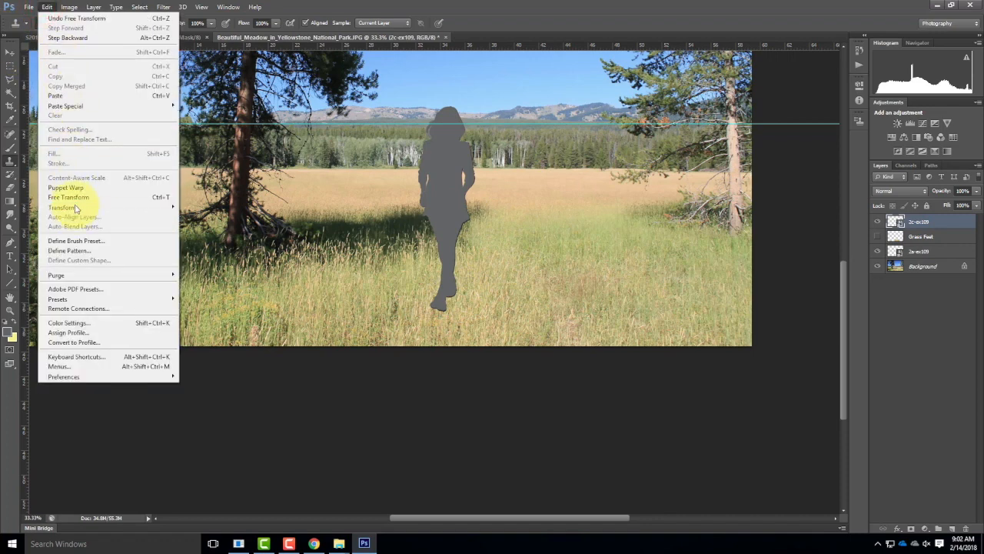
mouse_move(76, 209)
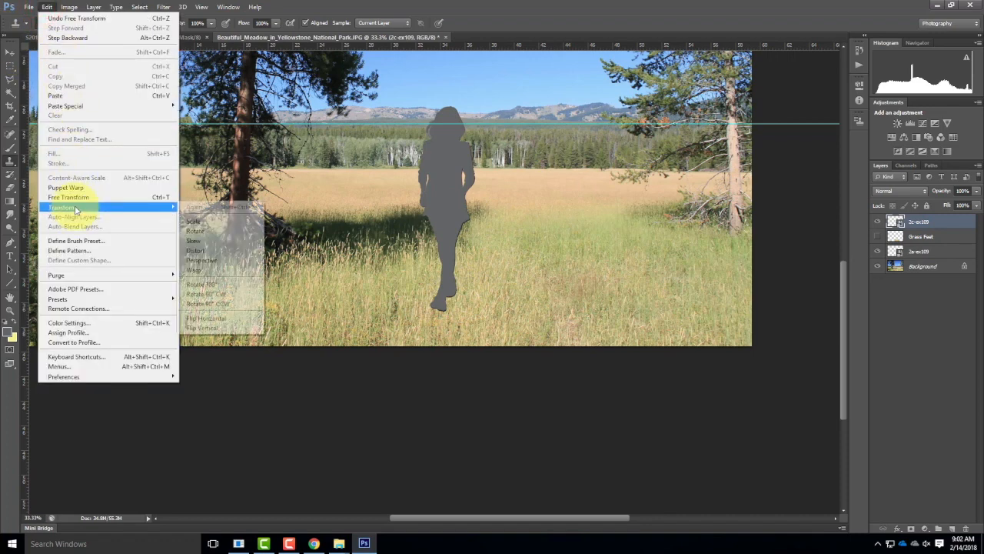
click(219, 243)
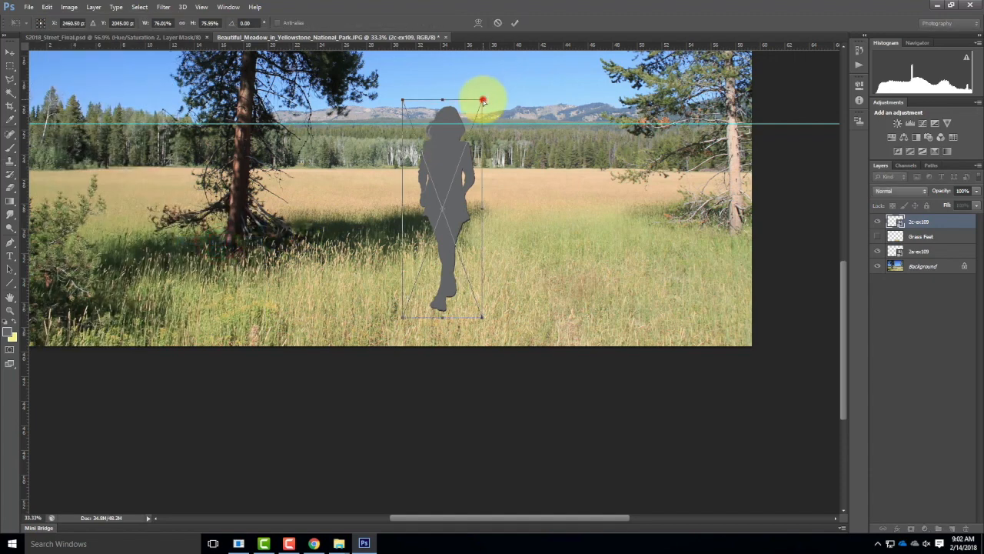
drag(483, 101, 540, 101)
drag(403, 100, 524, 163)
drag(493, 100, 454, 199)
drag(523, 164, 509, 217)
drag(454, 201, 558, 234)
drag(462, 233, 477, 251)
drag(557, 235, 541, 253)
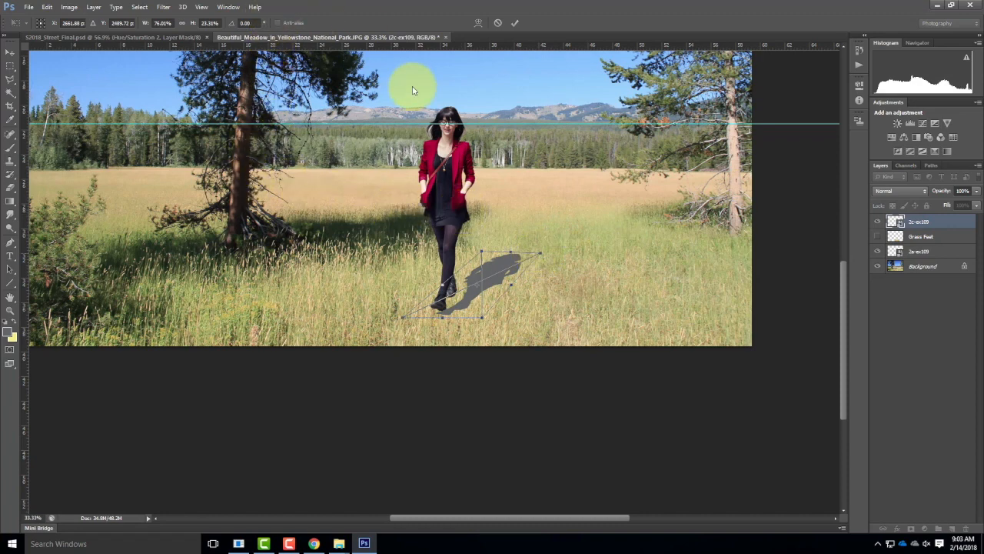
Step: Shorten the skewed shadow to about 16% height, narrow its base to meet the woman's shoes and commit the transform
drag(472, 258, 482, 245)
drag(539, 254, 521, 270)
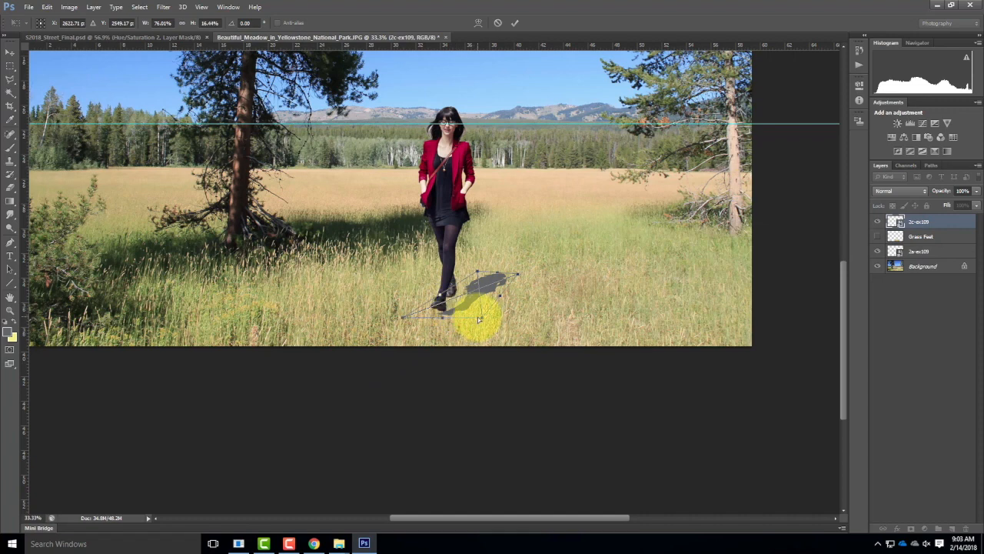
drag(478, 318, 461, 319)
mouse_move(400, 318)
mouse_down()
mouse_move(439, 317)
mouse_move(407, 318)
mouse_up()
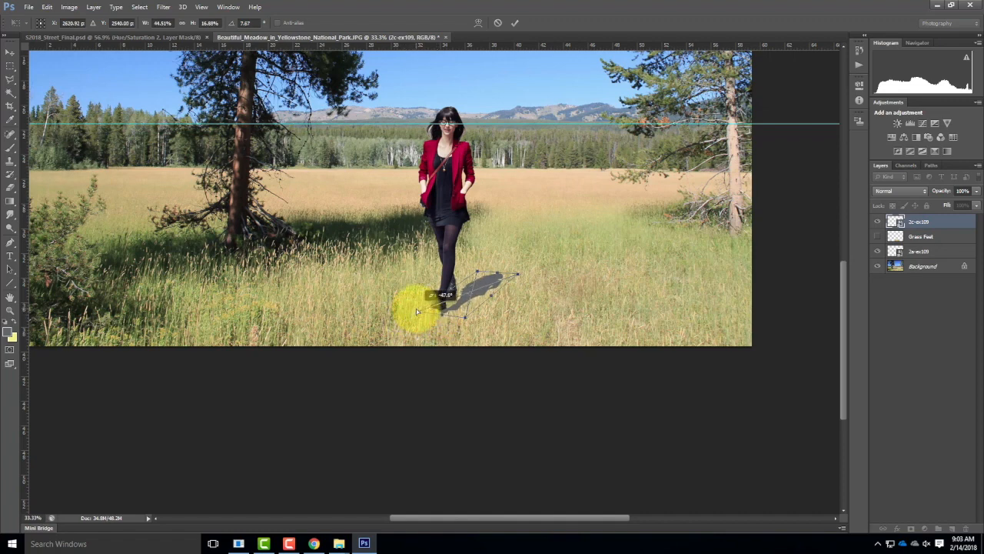
drag(465, 317, 410, 311)
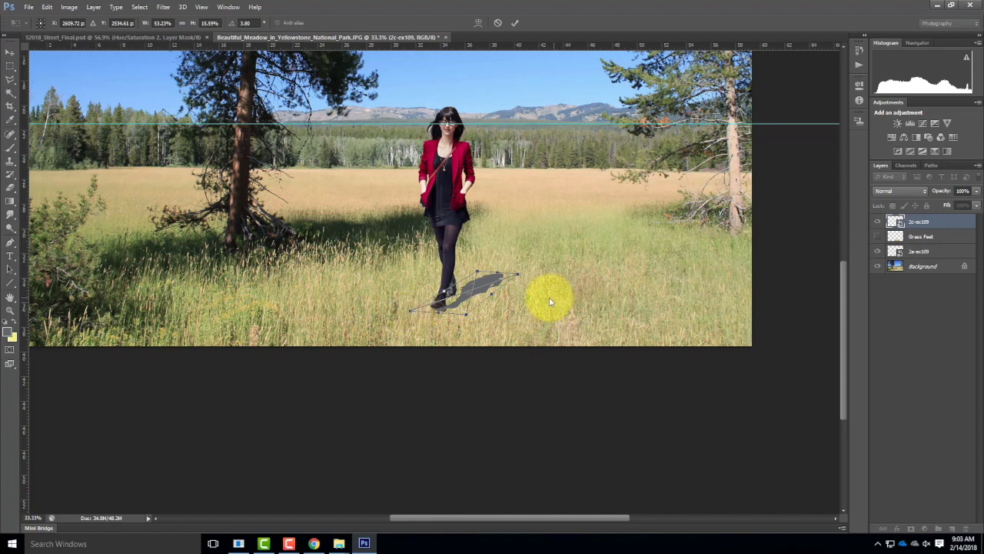
click(516, 22)
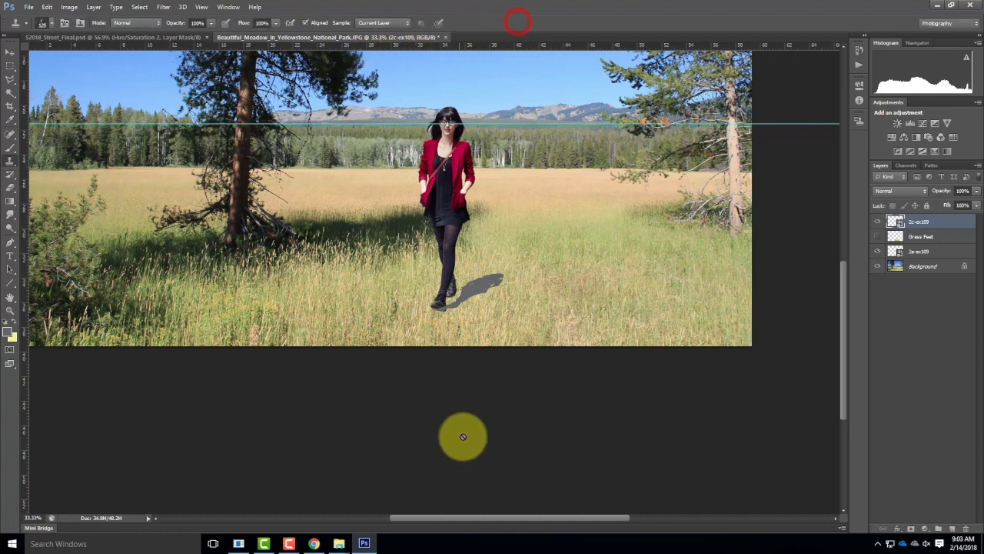
Step: Rename the layer 2c-ex109 as Woman Shadow and the layer 2a-ex109 as Women
double_click(921, 222)
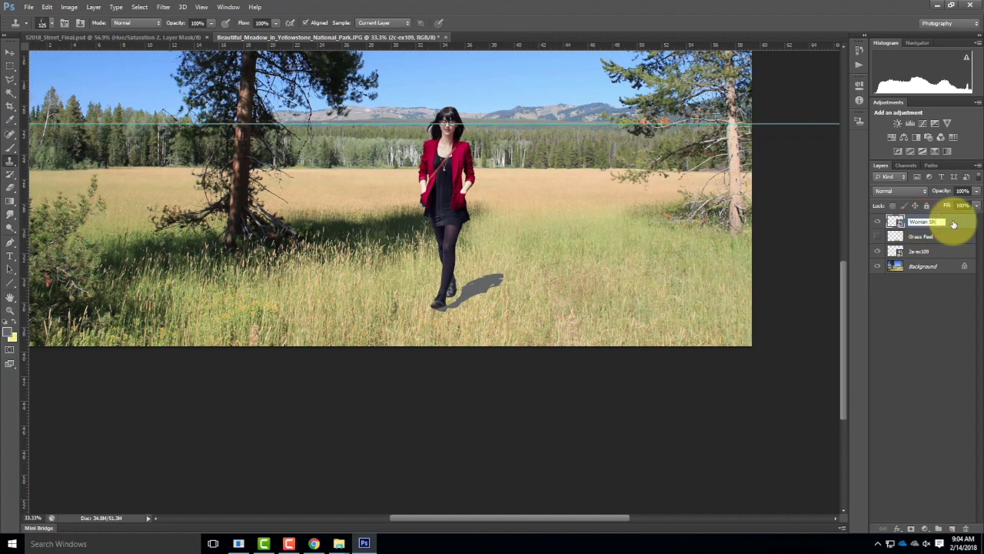
click(926, 253)
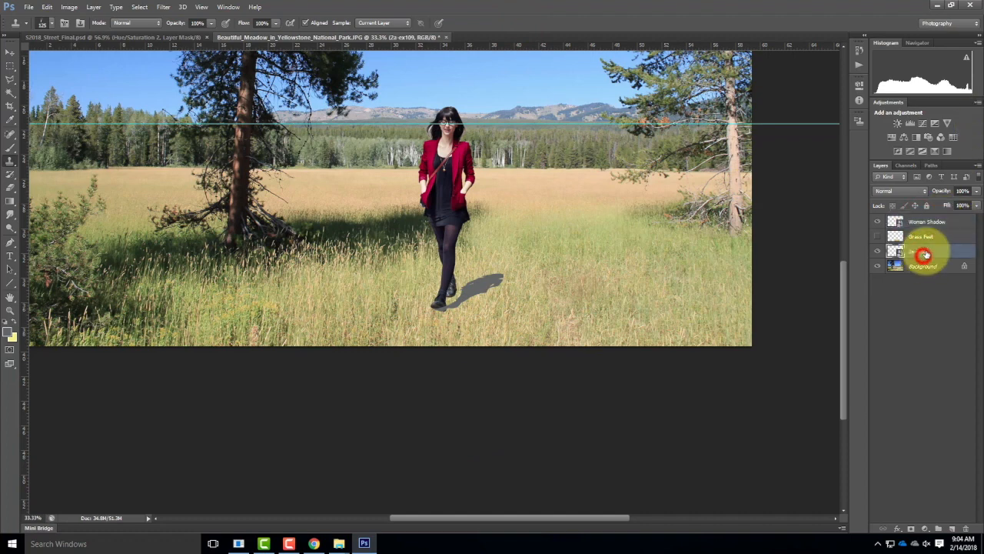
double_click(927, 251)
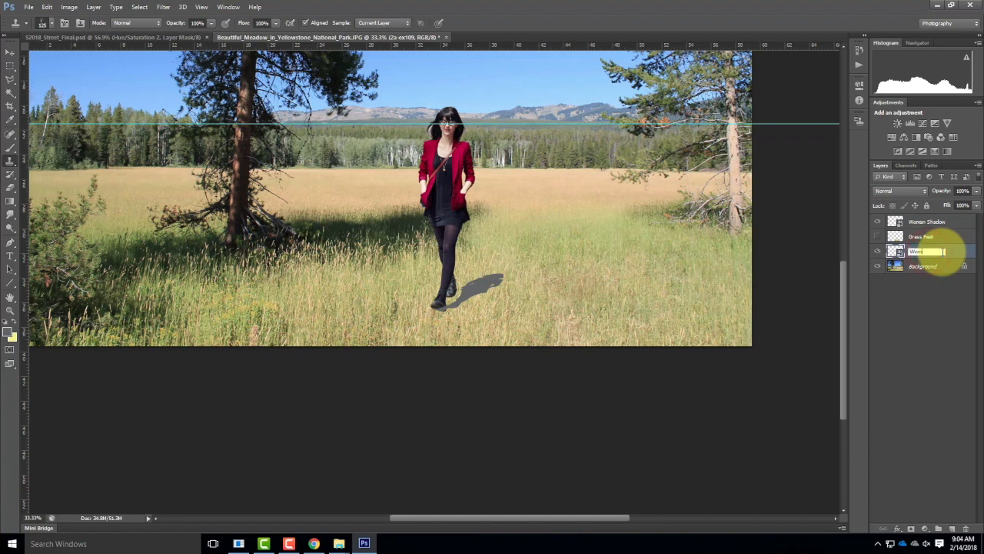
click(922, 349)
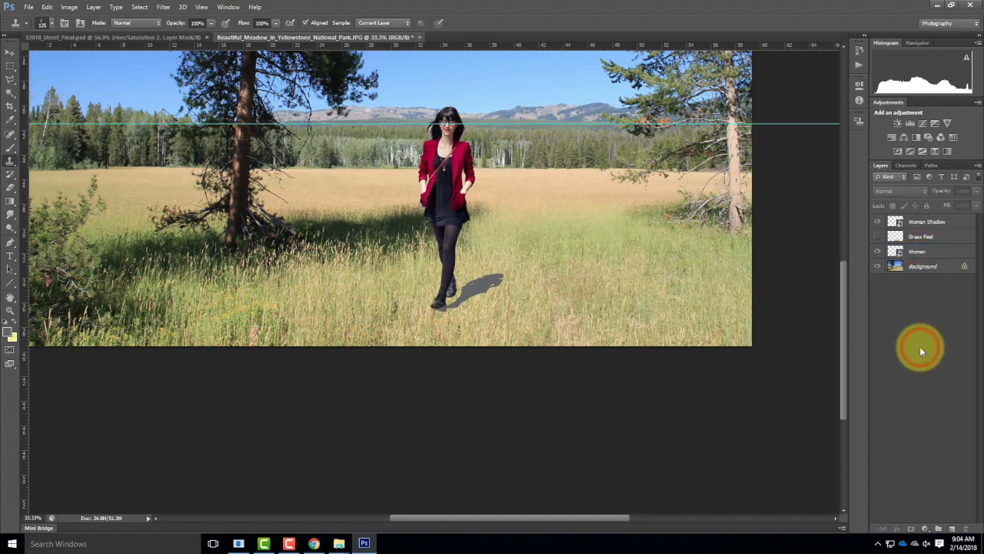
Step: Set the Woman Shadow layer's blend mode to Multiply and show the Grass Feet layer again
click(931, 222)
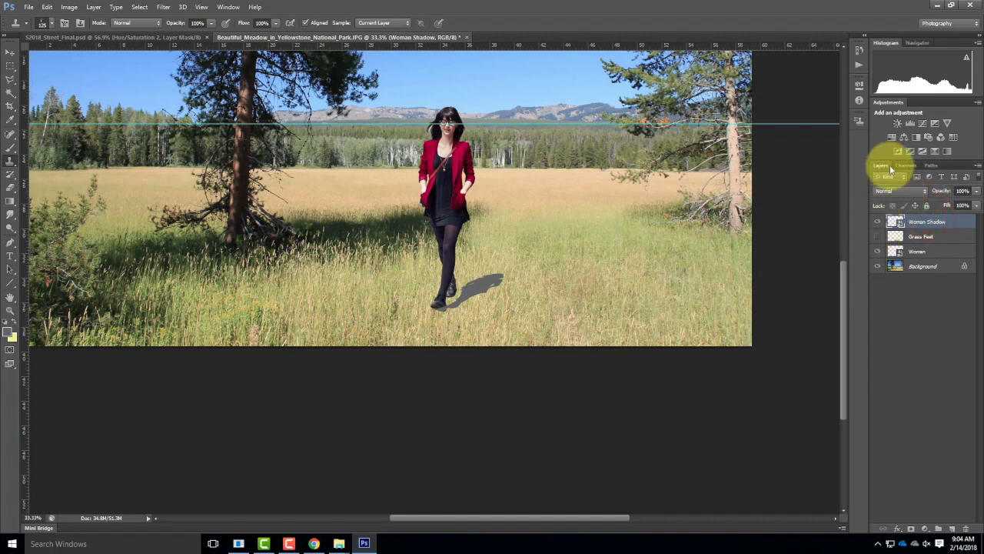
click(897, 230)
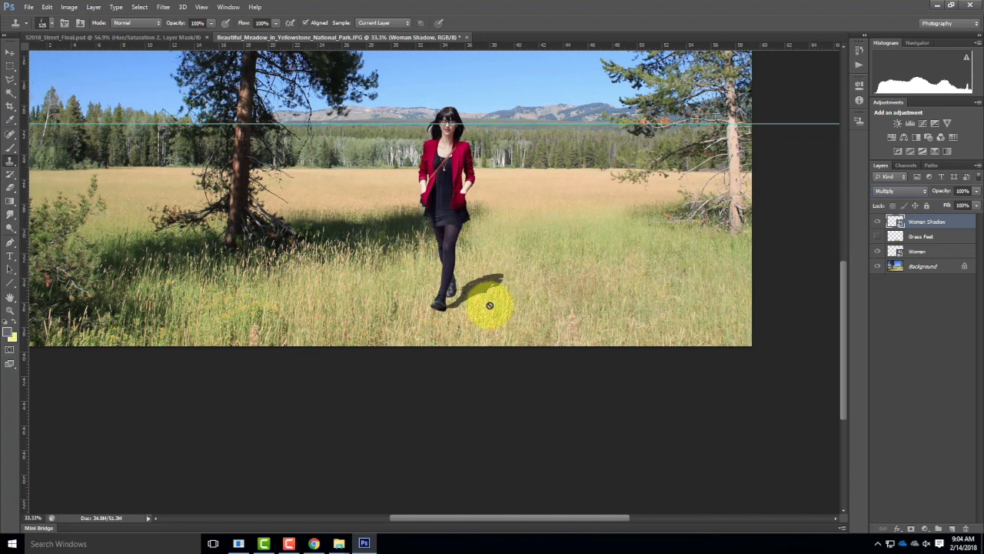
click(878, 237)
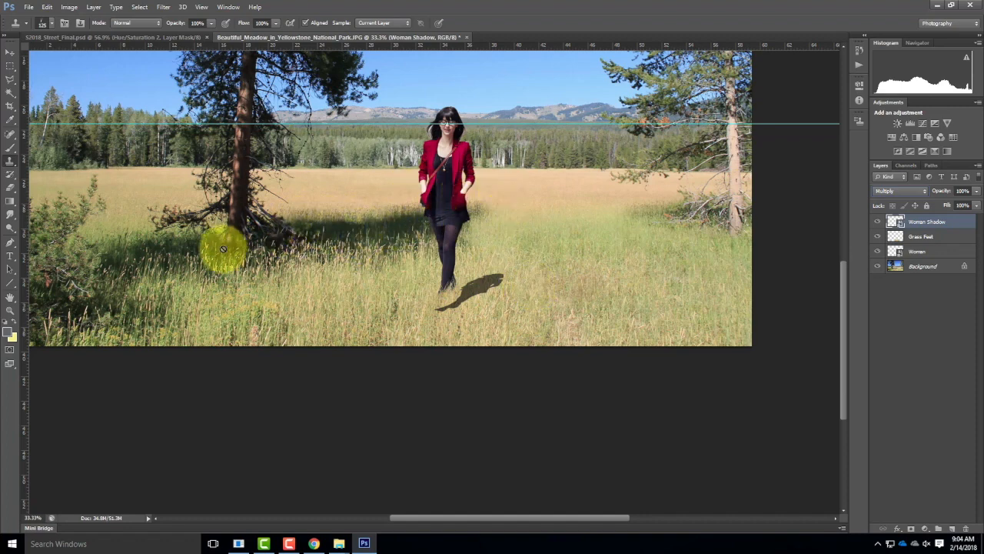
Step: Hide the Grass Feet, Women and Background layers so that only the Woman Shadow layer is shown
click(878, 222)
click(878, 236)
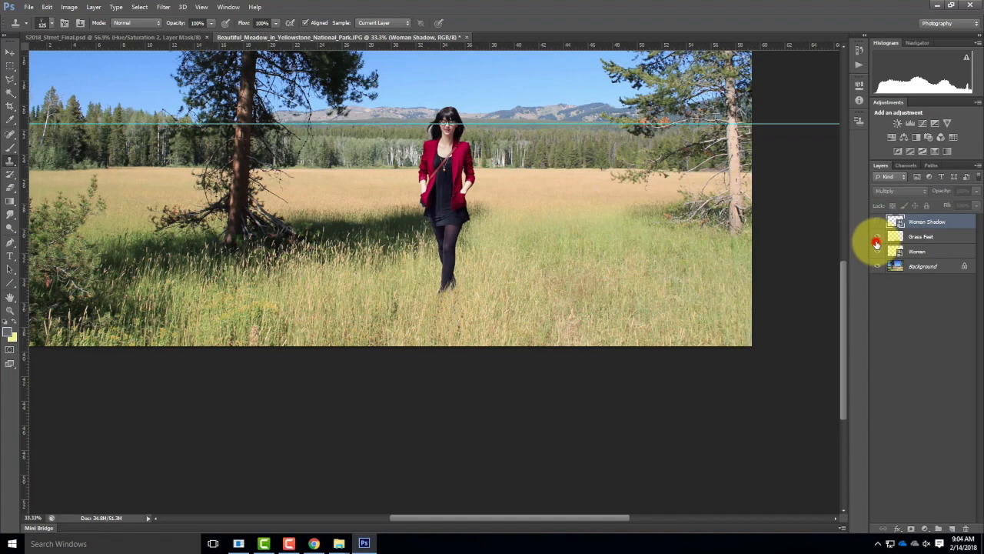
click(879, 252)
click(878, 266)
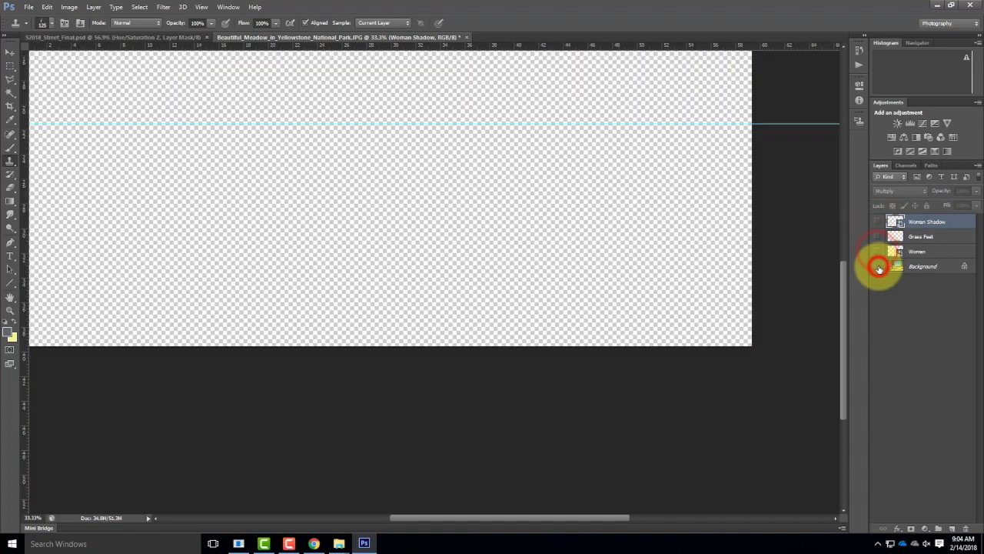
click(877, 222)
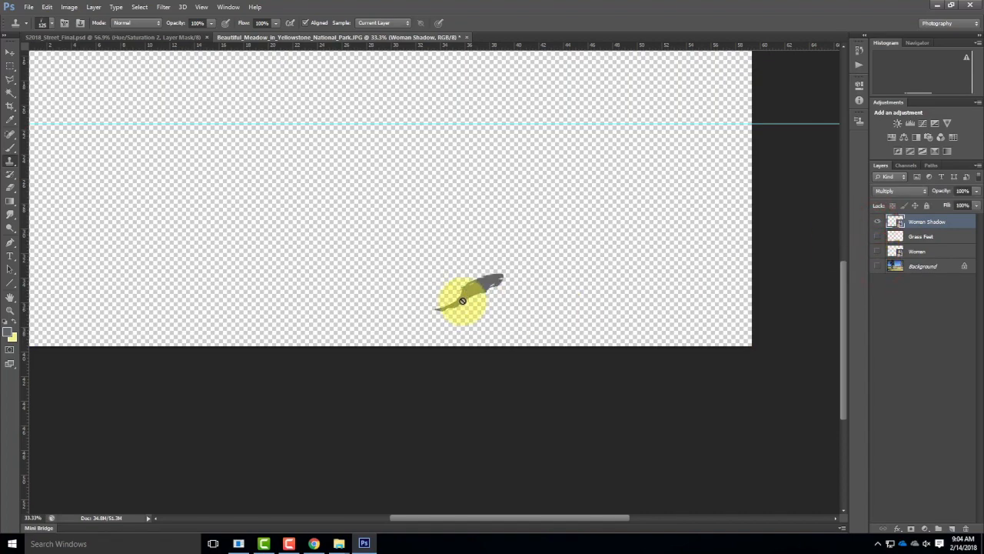
Step: Rasterize the Woman Shadow smart object layer so its pixels can be edited
key(ctrl+equal)
key(ctrl+equal)
key(ctrl+equal)
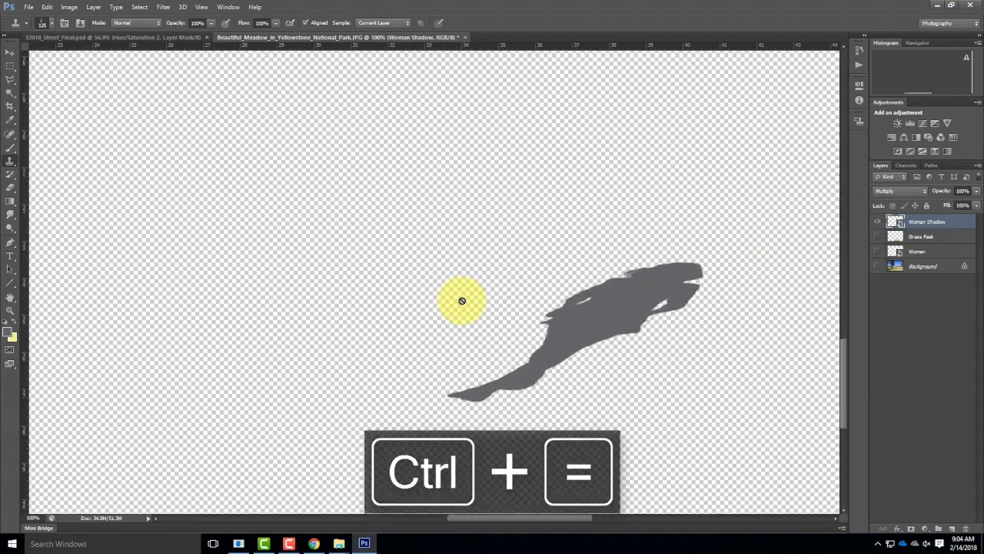
key(ctrl+equal)
drag(584, 265, 310, 110)
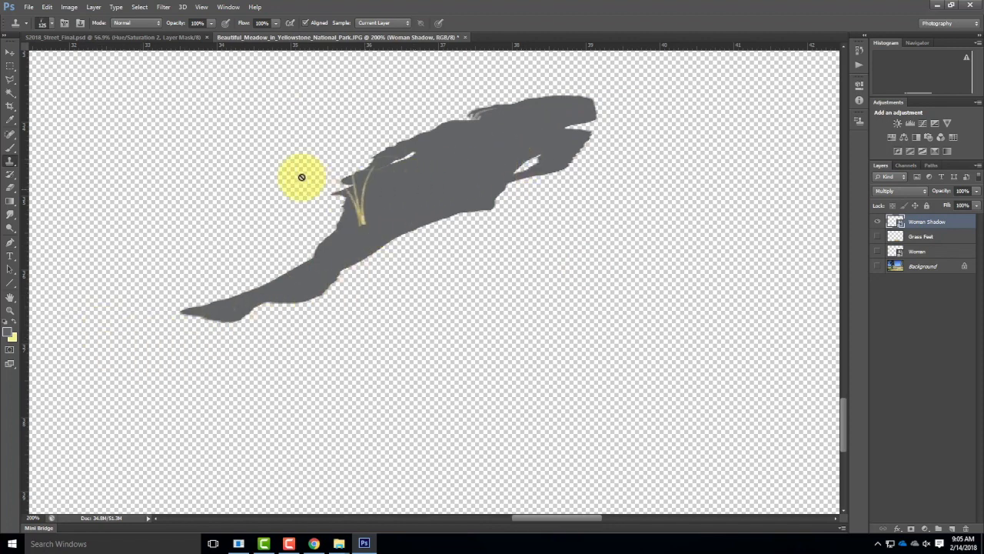
drag(413, 143, 334, 125)
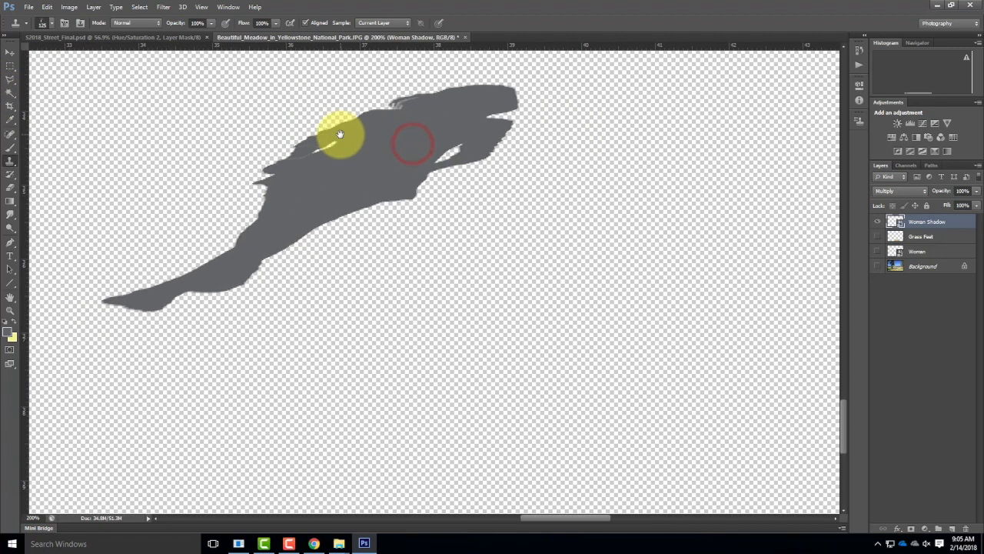
drag(367, 216, 381, 240)
mouse_move(121, 325)
mouse_down()
mouse_move(199, 315)
mouse_move(258, 251)
mouse_move(303, 166)
mouse_move(487, 118)
mouse_move(545, 123)
mouse_move(451, 110)
mouse_move(398, 123)
mouse_move(314, 192)
mouse_up()
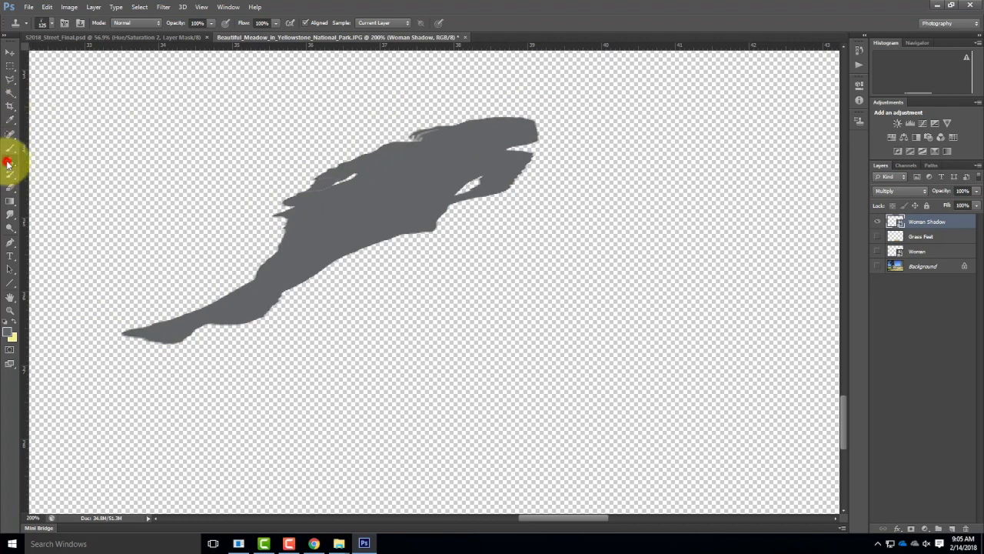
click(929, 223)
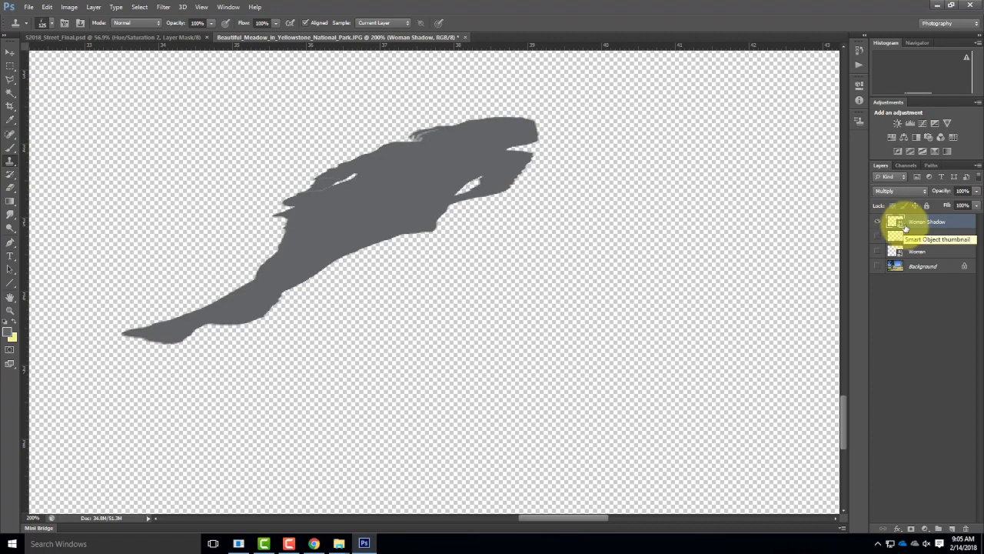
right_click(928, 221)
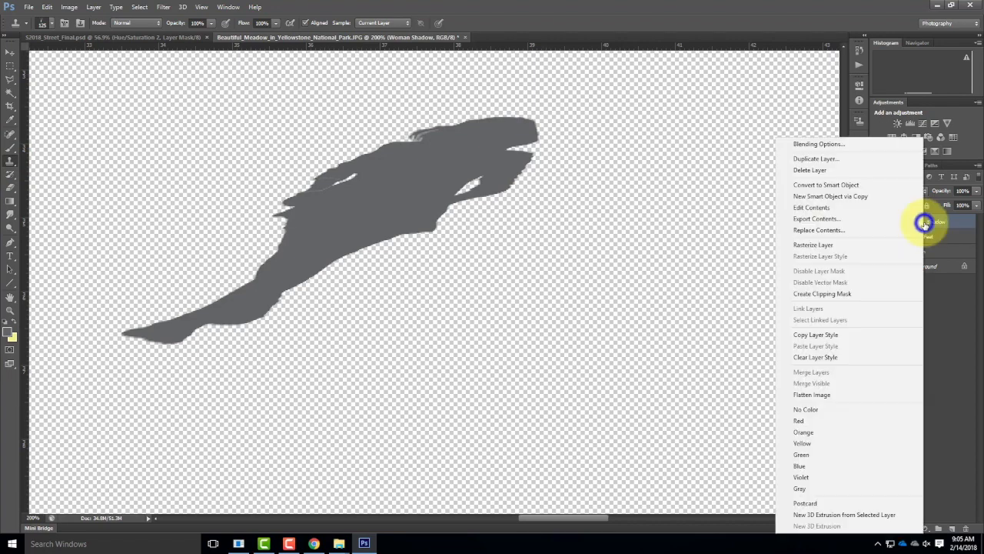
click(861, 247)
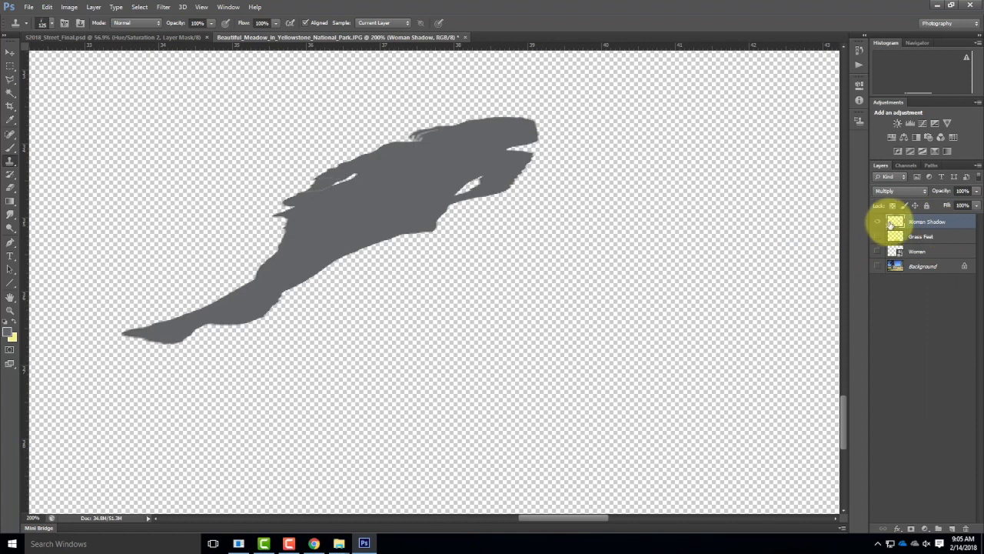
Step: Try cloning the shadow's gray as grass blades along its upper edge, and undo the strokes
alt+click(367, 210)
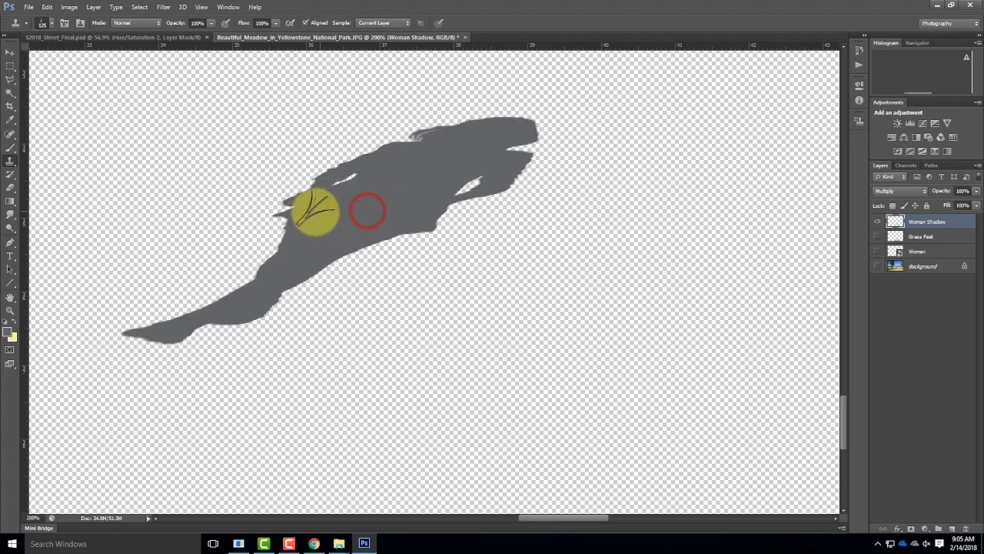
mouse_move(312, 210)
mouse_down()
mouse_move(336, 191)
mouse_move(305, 204)
mouse_move(359, 165)
mouse_move(325, 190)
mouse_up()
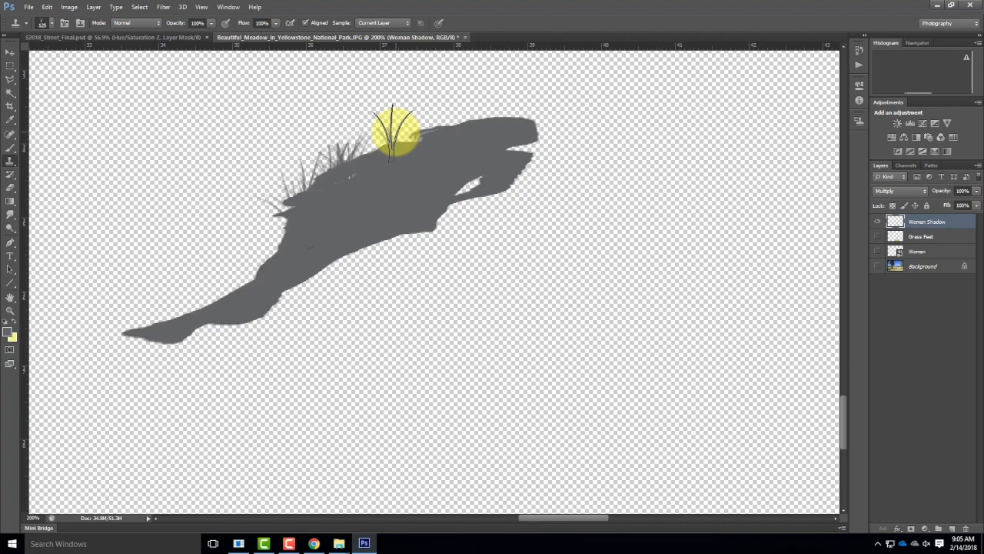
key(ctrl+alt+z)
key(ctrl+alt+z)
key(ctrl+alt+z)
key(ctrl+alt+z)
key(ctrl+alt+z)
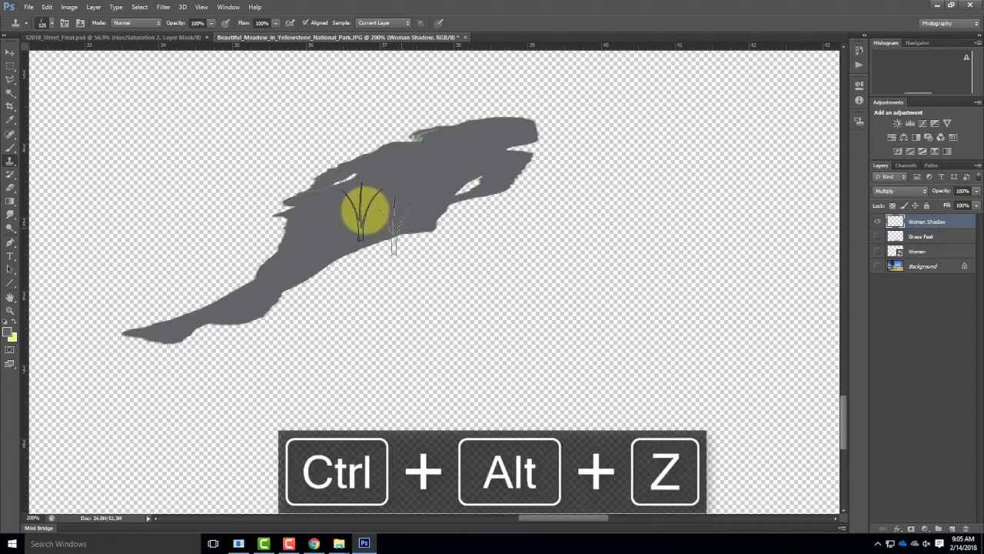
Step: Fill a rectangular area beside the silhouette on the Woman Shadow layer with the shadow's sampled gray as a clone source, and deselect
click(9, 66)
drag(321, 307, 817, 496)
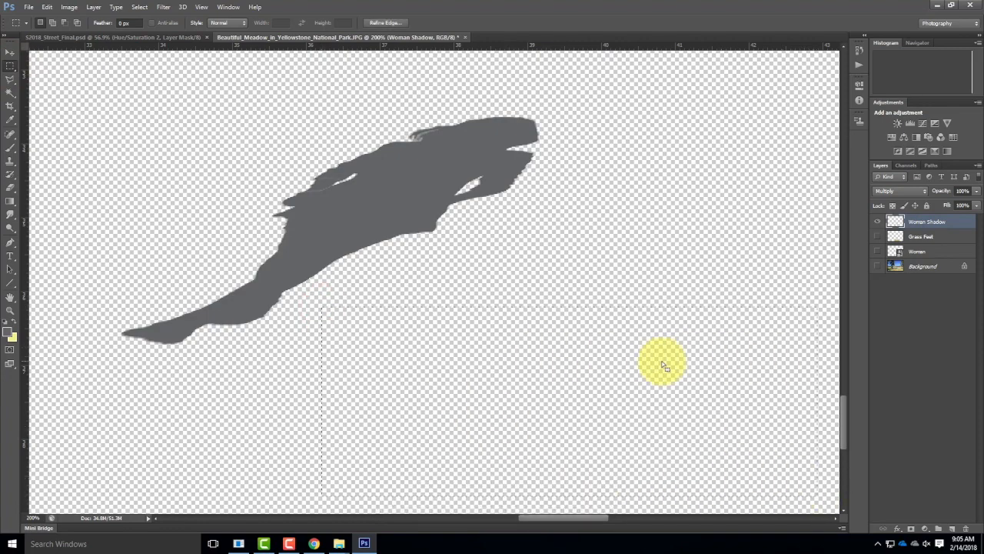
click(9, 119)
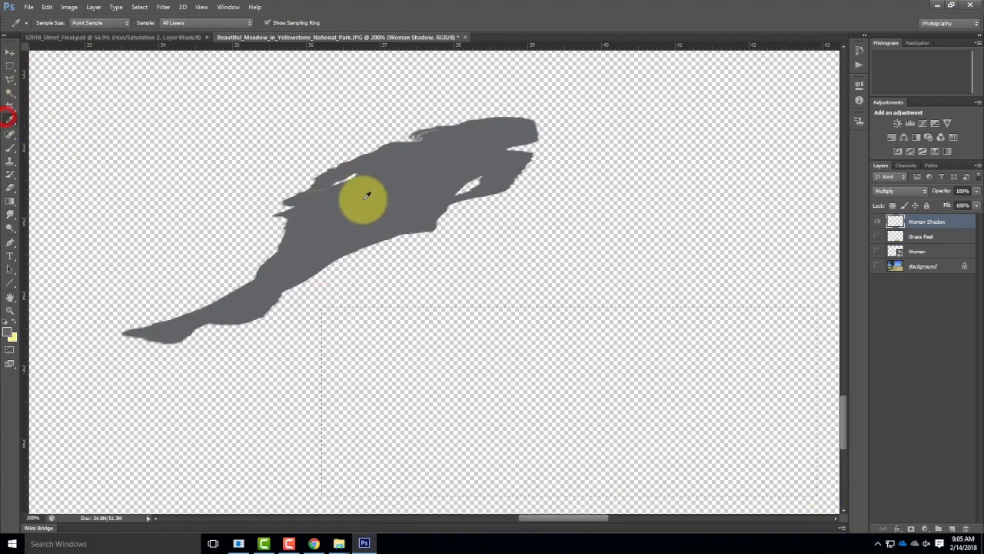
click(10, 149)
mouse_move(450, 356)
mouse_down()
mouse_move(725, 336)
mouse_move(861, 356)
mouse_move(956, 408)
mouse_move(292, 462)
mouse_move(886, 456)
mouse_up()
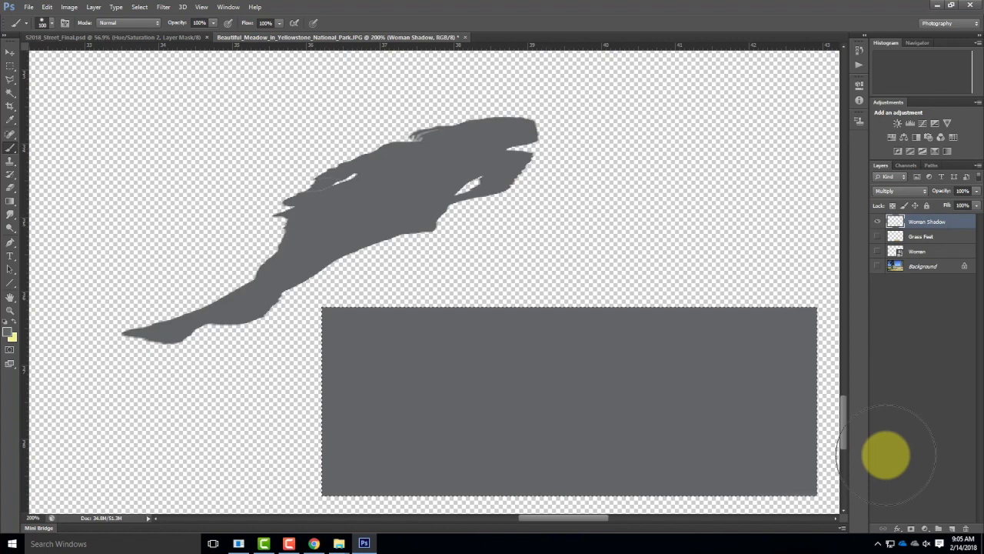
click(9, 66)
click(286, 147)
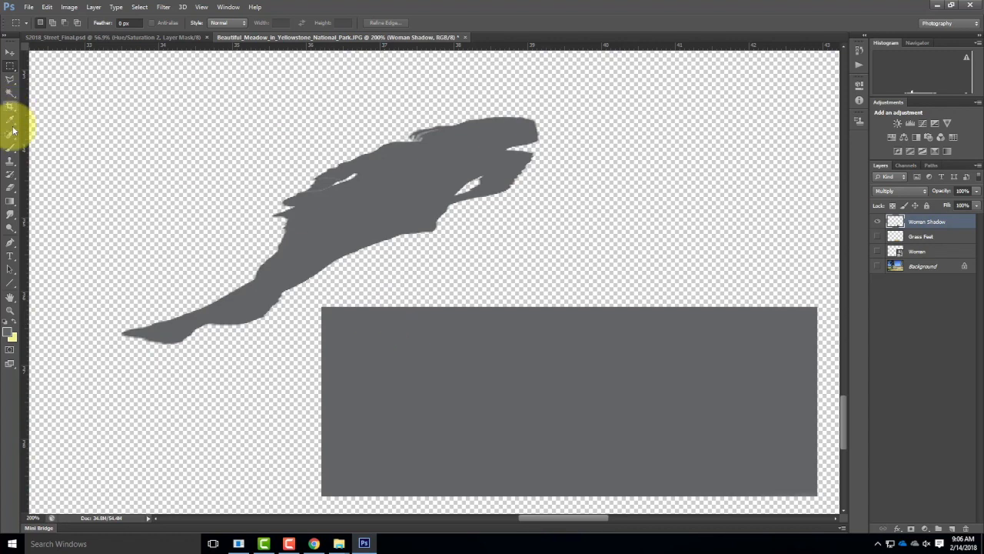
Step: Clone gray from the rectangle with the grass brush along the shadow's upper edge, from the waist up around the head
click(12, 162)
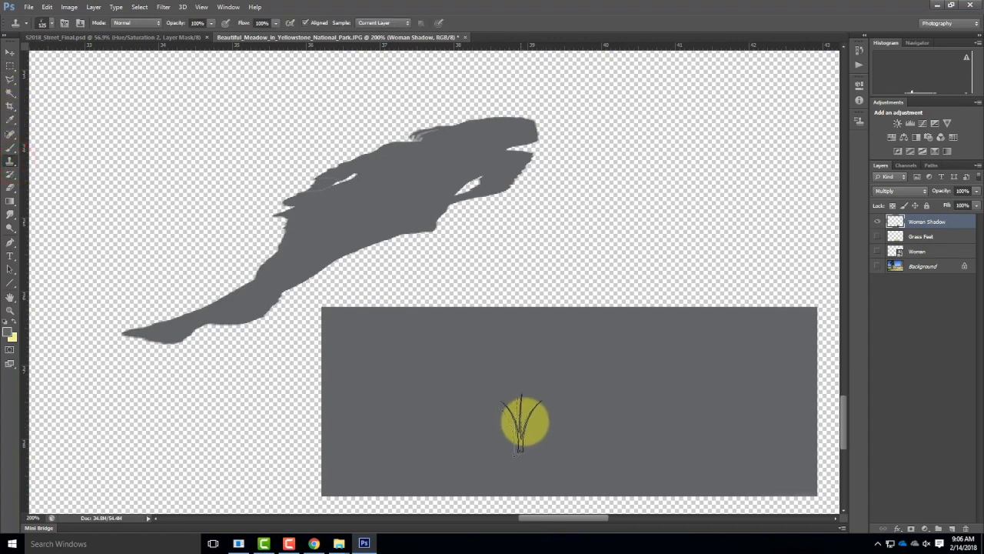
alt+click(575, 408)
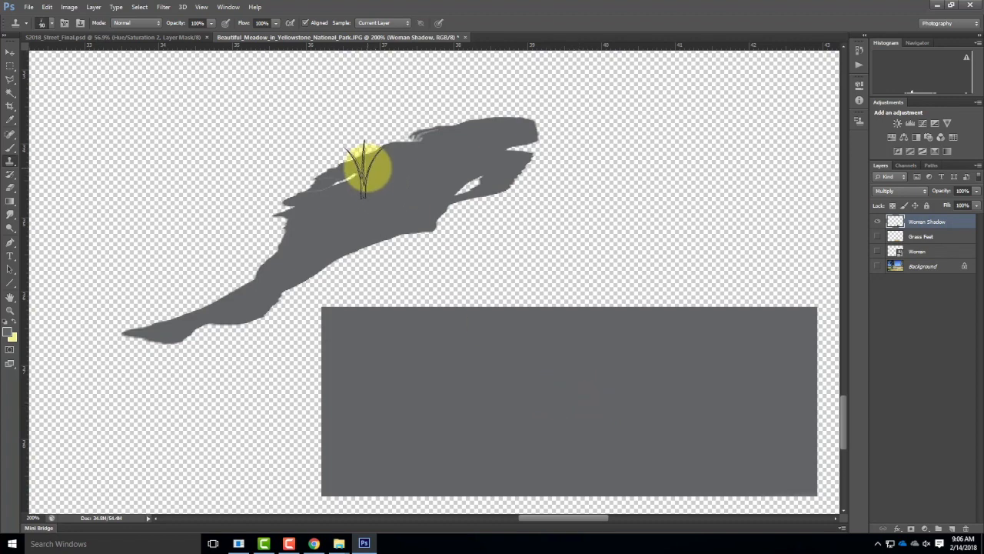
mouse_move(404, 144)
mouse_down()
mouse_move(377, 151)
mouse_move(391, 147)
mouse_move(359, 171)
mouse_move(352, 163)
mouse_move(297, 230)
mouse_up()
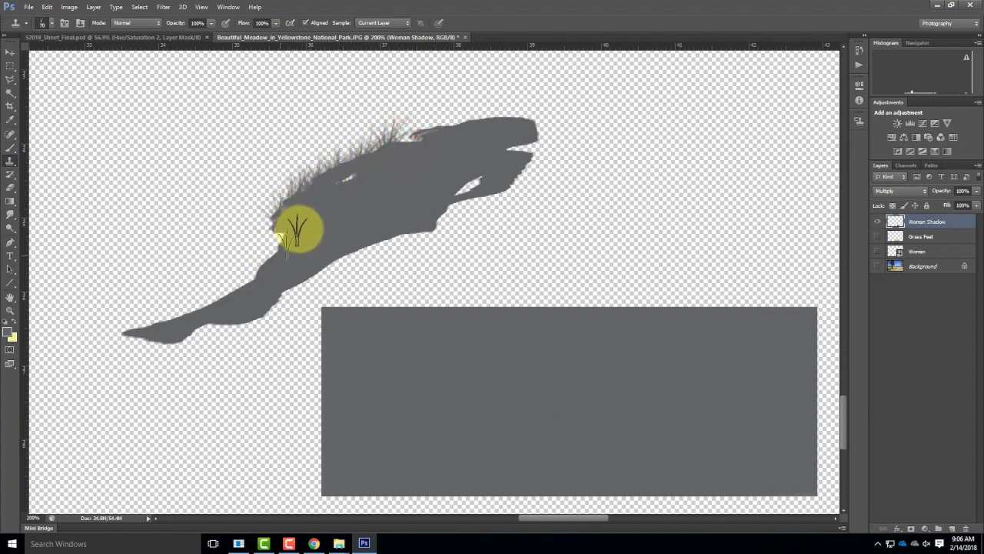
mouse_move(381, 165)
mouse_down()
mouse_move(333, 193)
mouse_move(369, 164)
mouse_move(456, 138)
mouse_move(440, 136)
mouse_move(503, 127)
mouse_move(441, 147)
mouse_move(477, 128)
mouse_move(527, 124)
mouse_move(506, 122)
mouse_move(537, 124)
mouse_move(508, 117)
mouse_move(528, 128)
mouse_up()
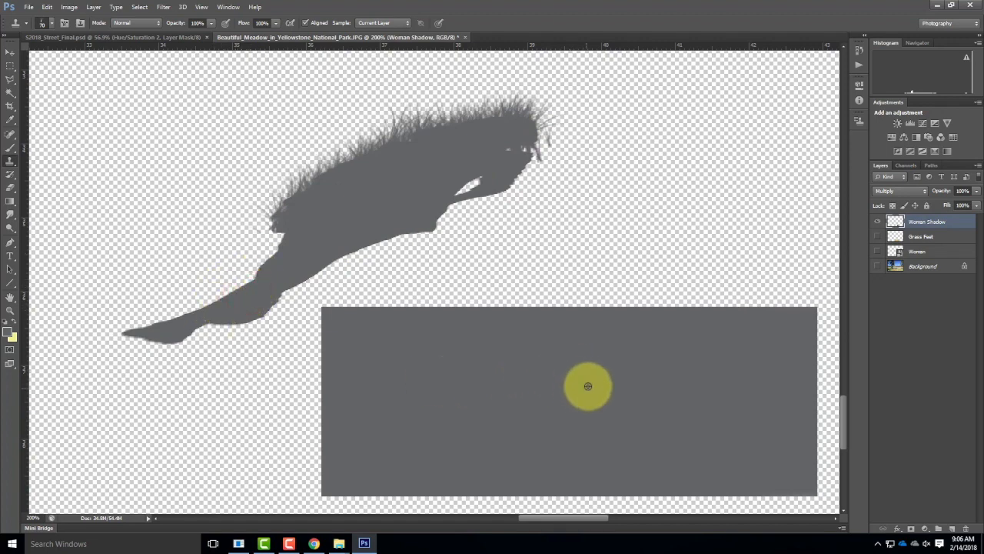
Step: Clone gray grass blades around the shadow's legs and feet, and add longer blades along the upper edge with a 150 px brush
alt+click(621, 354)
mouse_move(249, 280)
mouse_down()
mouse_move(215, 300)
mouse_move(239, 300)
mouse_move(217, 301)
mouse_move(174, 338)
mouse_up()
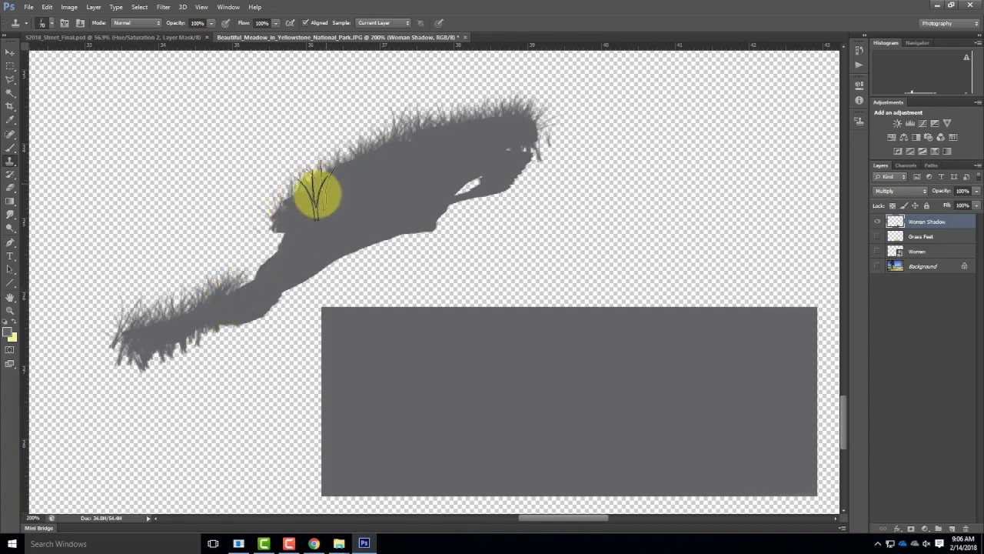
drag(265, 276, 249, 282)
mouse_move(287, 242)
mouse_down()
mouse_move(241, 302)
mouse_move(282, 231)
mouse_move(305, 222)
mouse_move(288, 225)
mouse_move(283, 240)
mouse_move(297, 241)
mouse_move(361, 188)
mouse_move(350, 173)
mouse_move(370, 160)
mouse_move(333, 184)
mouse_move(370, 159)
mouse_move(336, 184)
mouse_move(367, 186)
mouse_move(386, 174)
mouse_move(378, 266)
mouse_up()
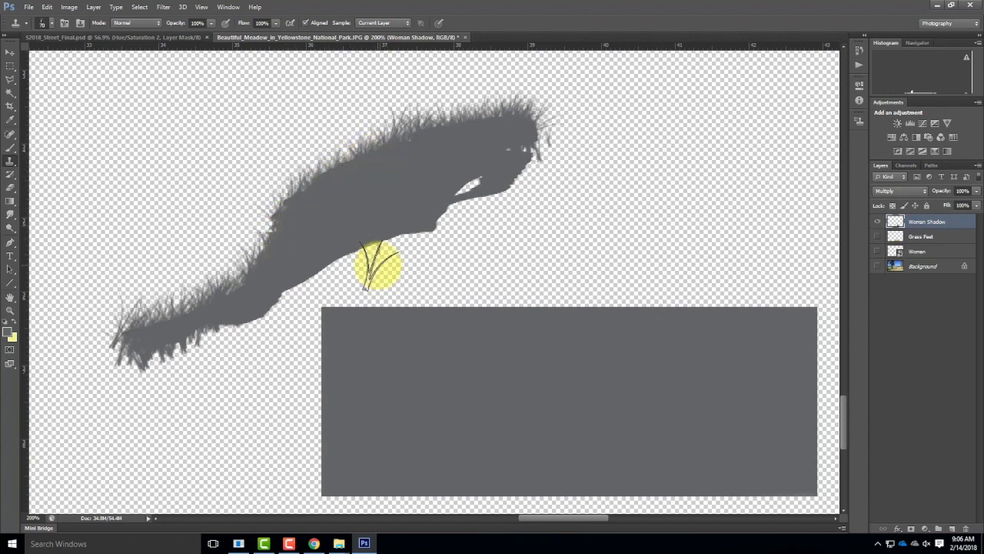
alt+click(619, 411)
mouse_move(358, 163)
mouse_down()
mouse_move(363, 182)
mouse_move(380, 164)
mouse_move(285, 213)
mouse_move(301, 226)
mouse_move(192, 315)
mouse_move(146, 316)
mouse_move(172, 312)
mouse_up()
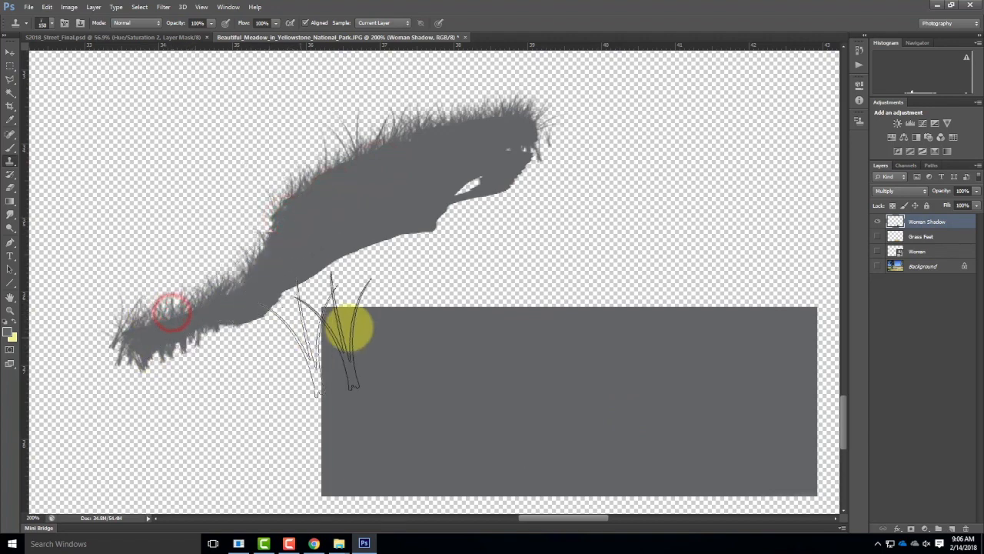
Step: Select the gray rectangle, paint it over with white (ffffff), and deselect it
click(10, 67)
drag(314, 300, 824, 501)
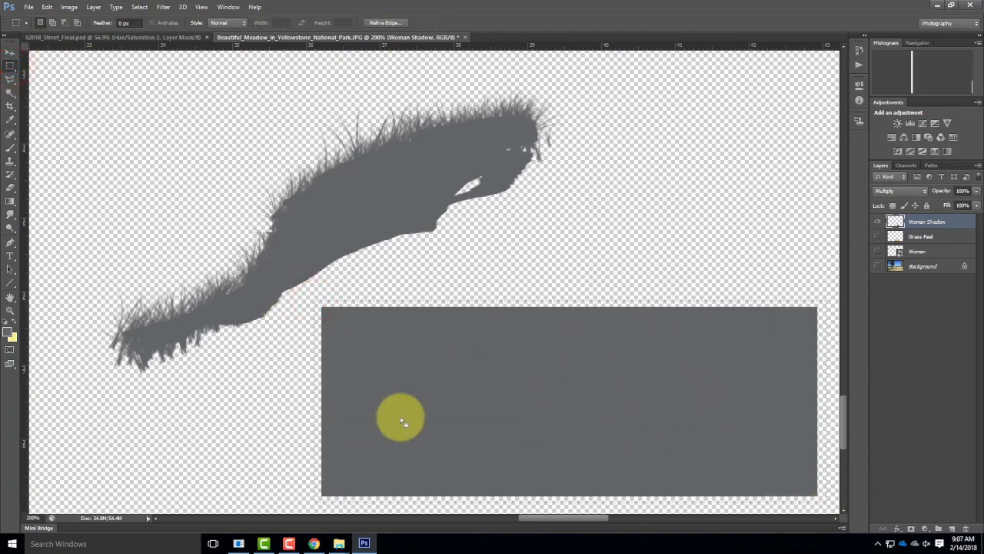
click(8, 333)
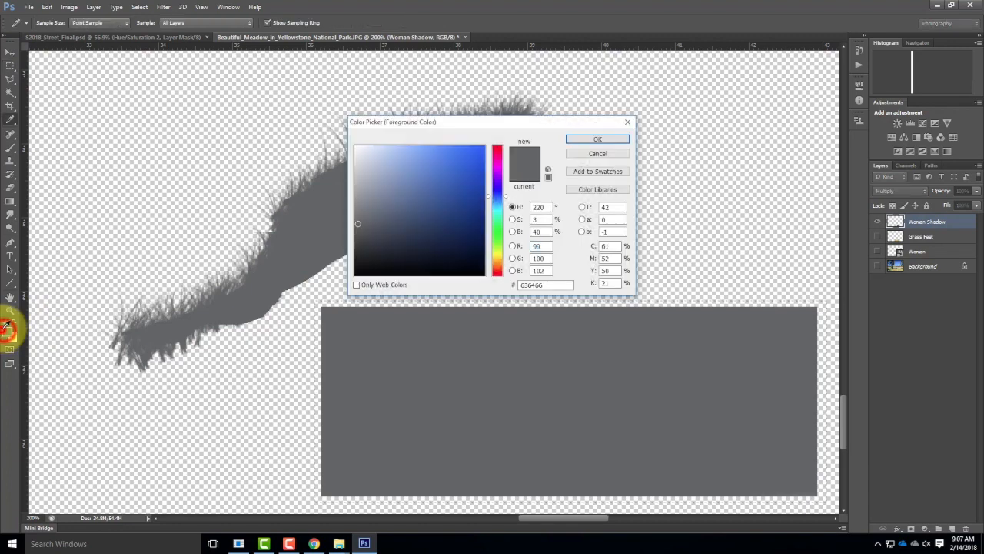
drag(369, 175, 334, 136)
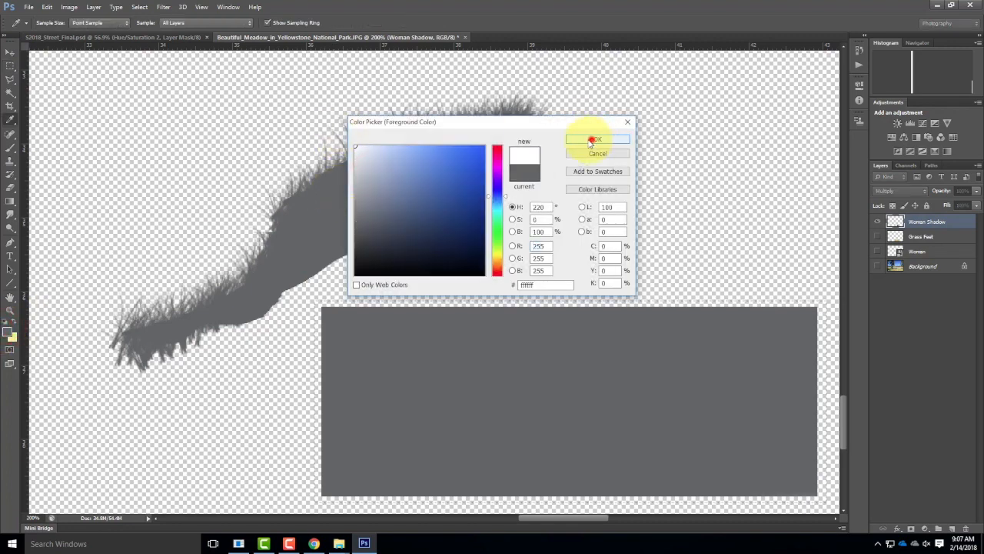
click(593, 140)
click(11, 148)
mouse_move(297, 330)
mouse_down()
mouse_move(448, 330)
mouse_move(905, 366)
mouse_move(261, 426)
mouse_move(897, 351)
mouse_move(593, 487)
mouse_move(238, 466)
mouse_move(864, 333)
mouse_up()
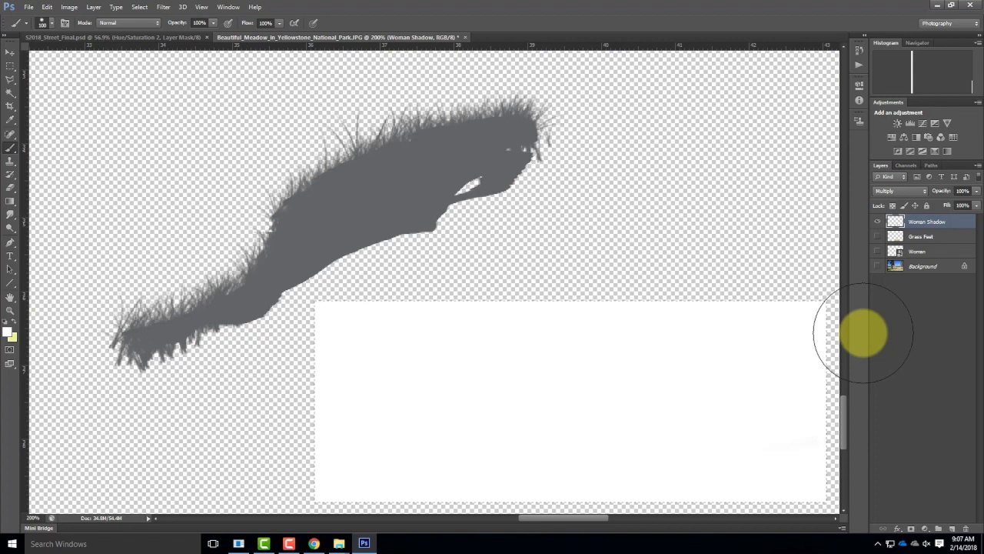
click(9, 65)
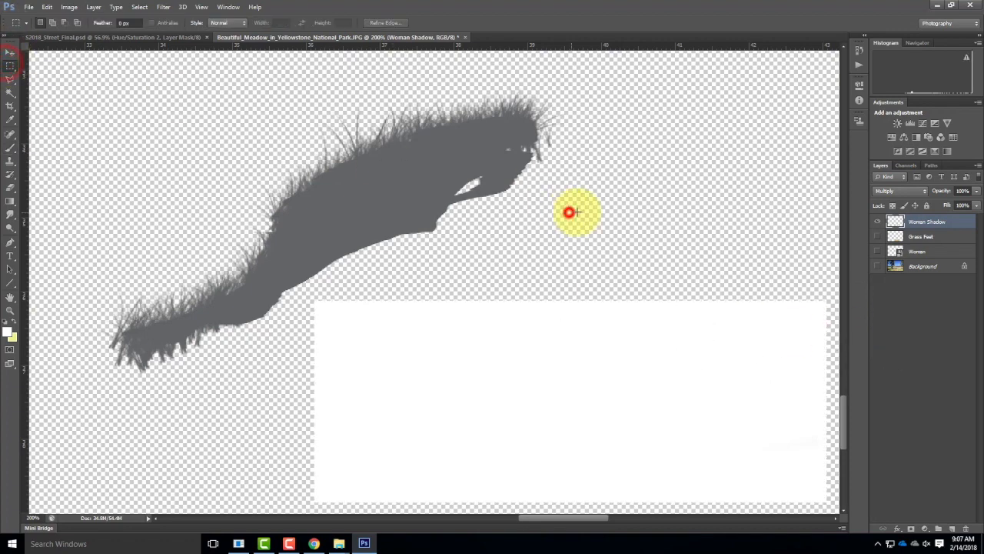
Step: Clone white grass blades from the rectangle along the shadow's whole lower edge, from the feet to the head
click(10, 164)
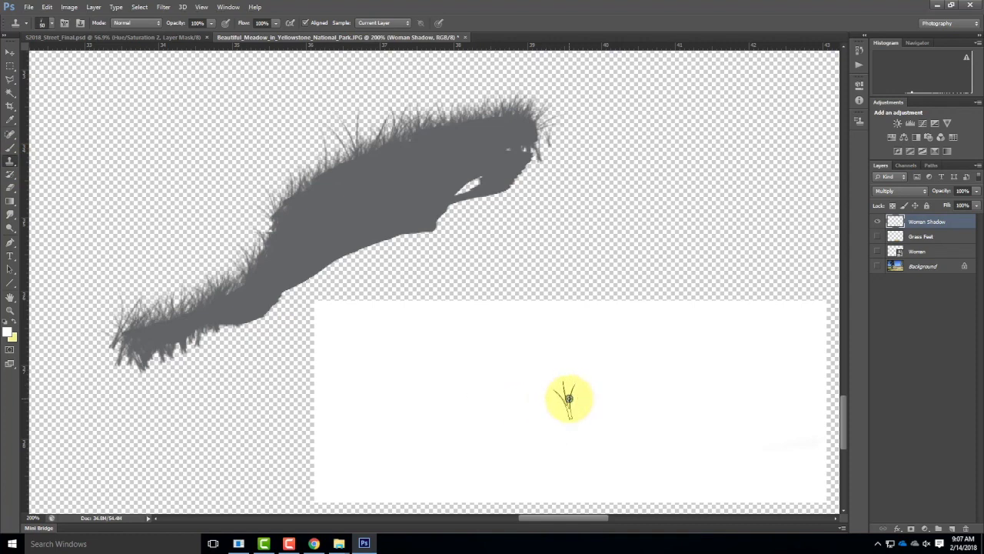
mouse_move(230, 335)
mouse_down()
mouse_move(184, 351)
mouse_move(91, 349)
mouse_move(183, 358)
mouse_move(242, 341)
mouse_move(121, 369)
mouse_move(268, 329)
mouse_move(233, 338)
mouse_move(358, 253)
mouse_move(354, 262)
mouse_move(416, 232)
mouse_move(427, 268)
mouse_move(360, 235)
mouse_move(386, 245)
mouse_up()
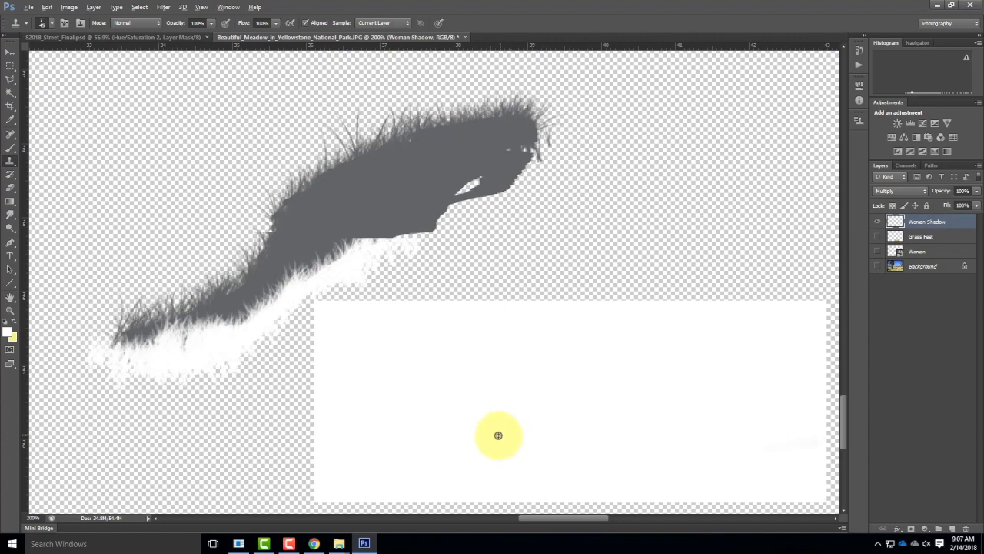
mouse_move(415, 237)
mouse_down()
mouse_move(377, 255)
mouse_move(363, 256)
mouse_move(374, 245)
mouse_move(353, 251)
mouse_move(431, 235)
mouse_move(466, 195)
mouse_move(464, 206)
mouse_move(463, 197)
mouse_move(493, 198)
mouse_move(527, 169)
mouse_up()
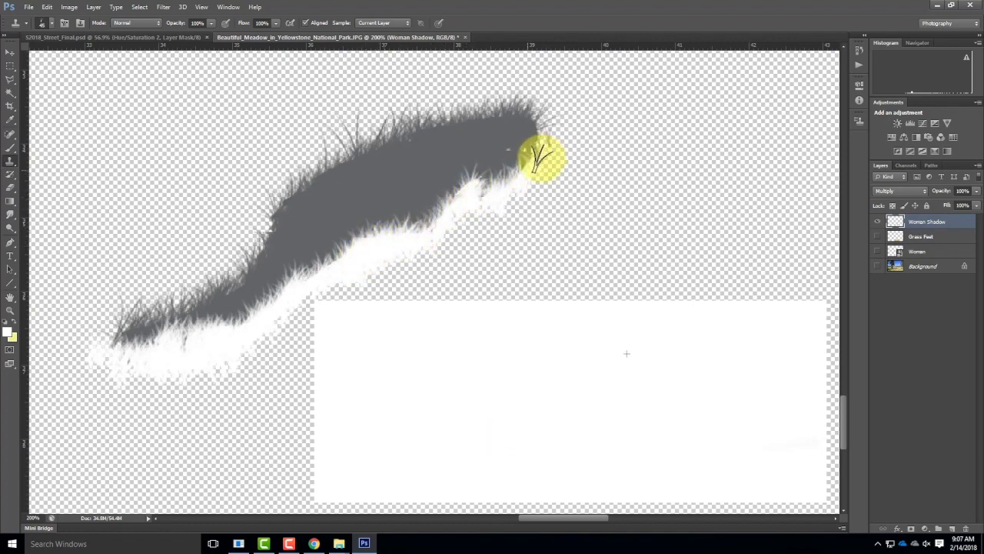
mouse_move(523, 183)
mouse_down()
mouse_move(534, 177)
mouse_move(462, 231)
mouse_move(413, 226)
mouse_move(382, 256)
mouse_move(357, 242)
mouse_move(406, 247)
mouse_up()
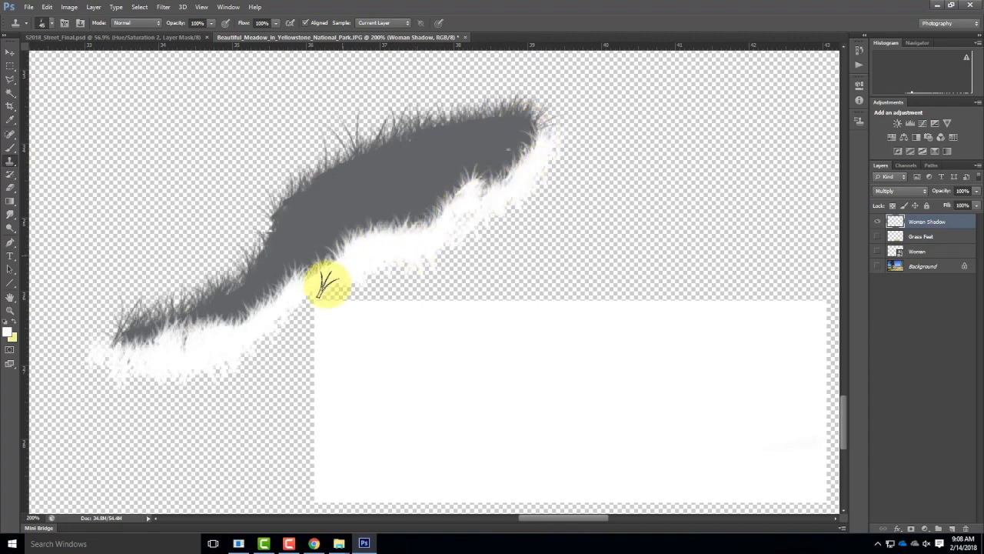
drag(113, 364, 155, 365)
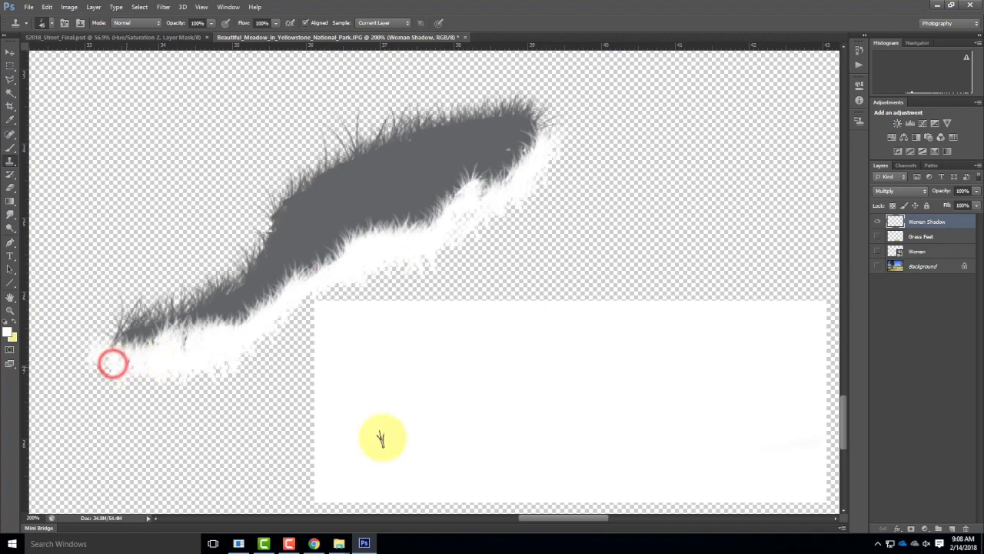
alt+click(546, 411)
click(133, 362)
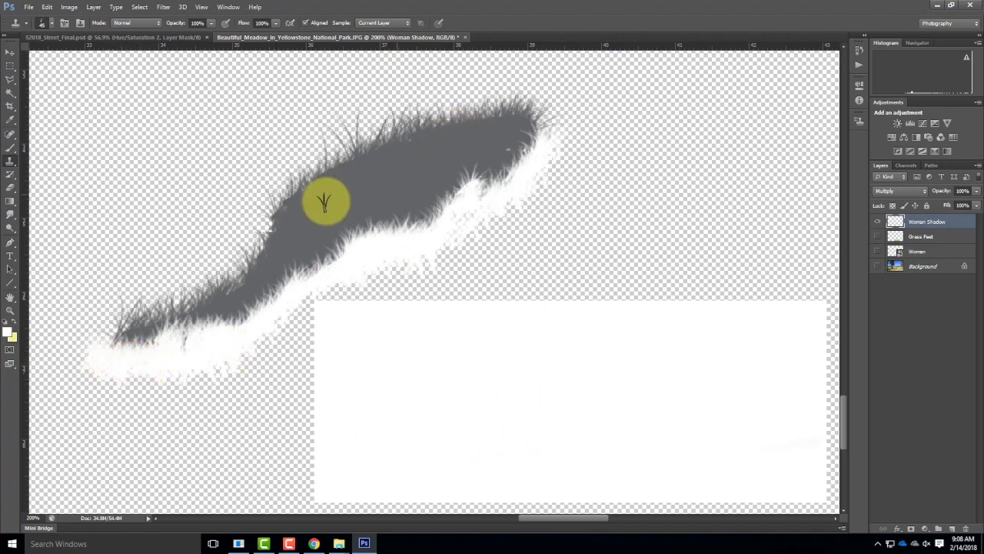
Step: Show the Background and Grass Feet layers again and view the shadow in the meadow at 66.7% zoom
click(877, 266)
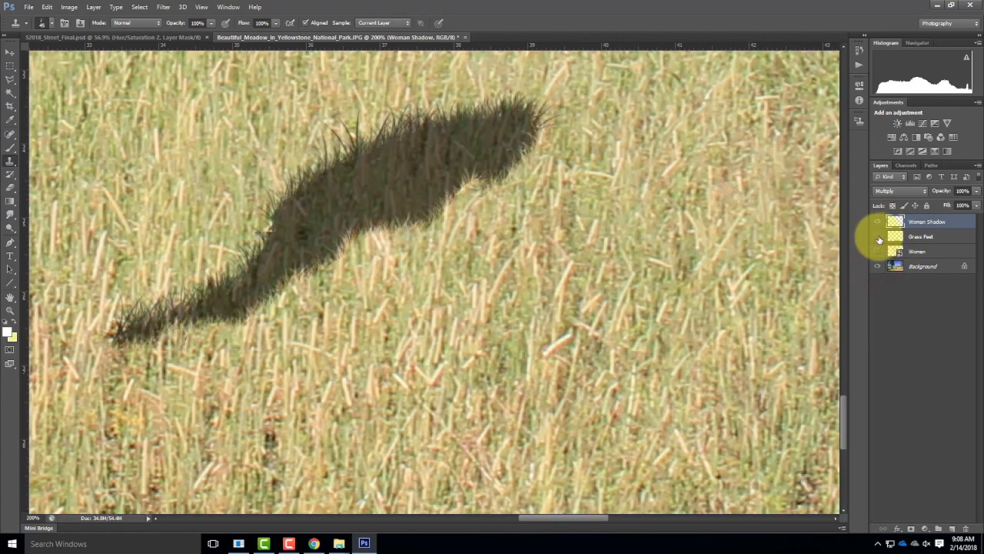
click(878, 237)
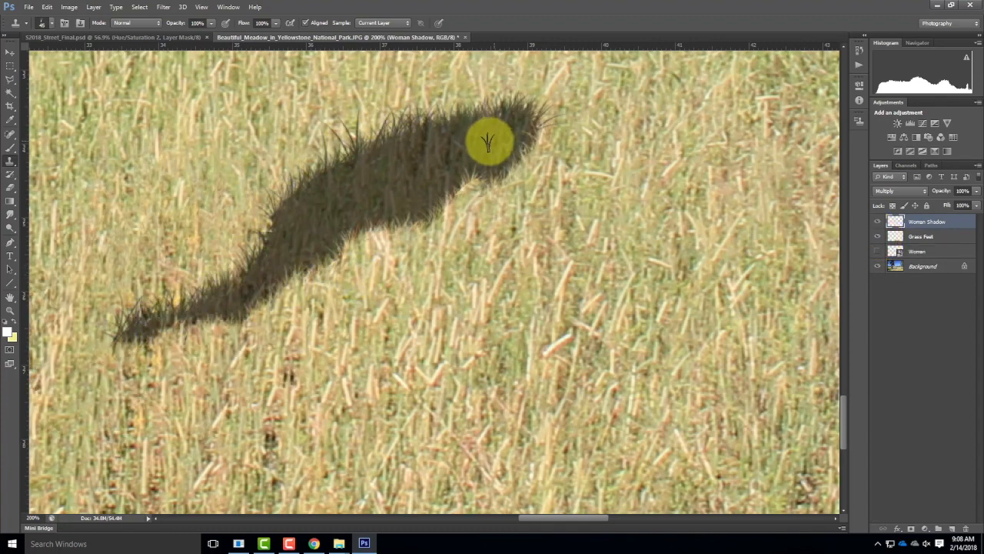
drag(415, 158, 547, 174)
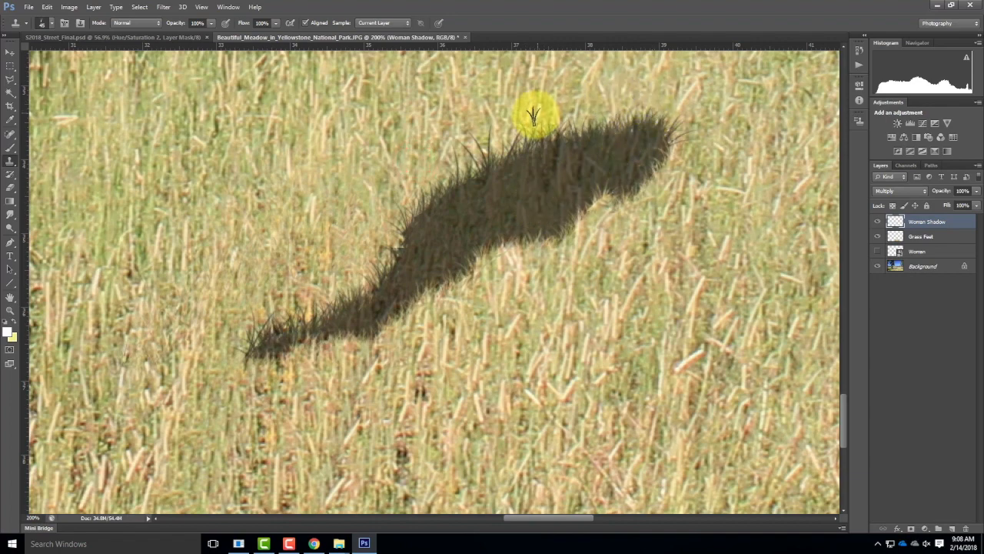
key(ctrl+minus)
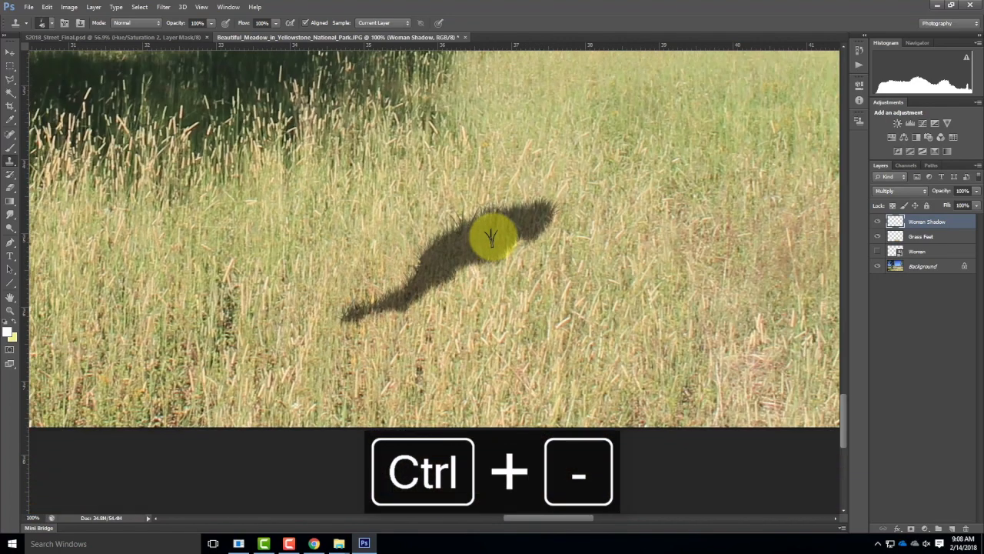
key(ctrl+minus)
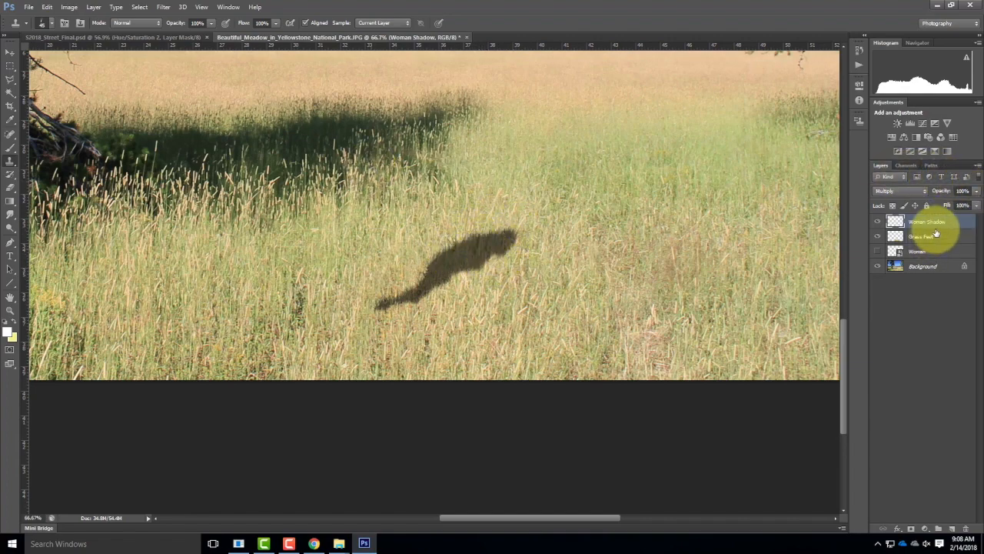
Step: Lower the Woman Shadow layer's opacity to 89% and show the Women layer again
click(977, 205)
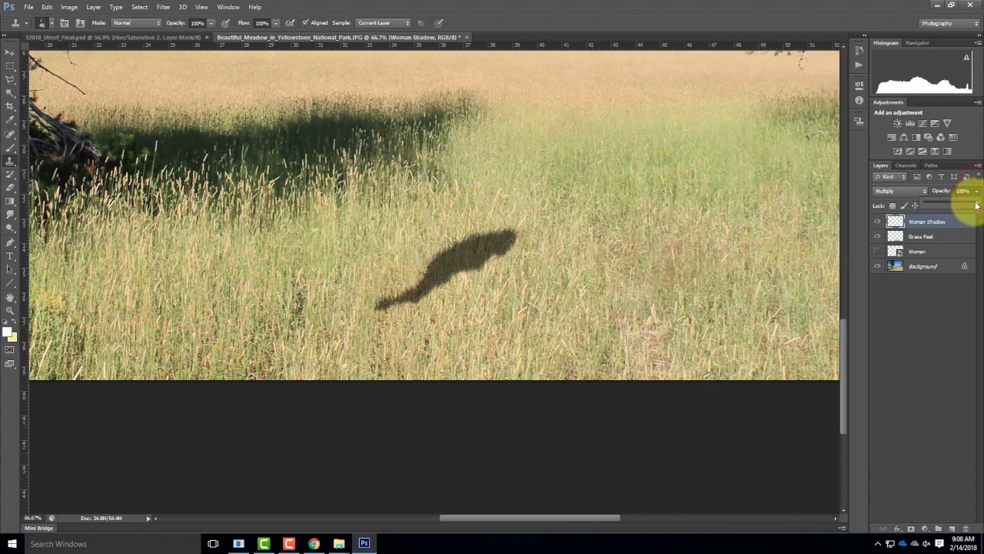
drag(972, 206, 970, 205)
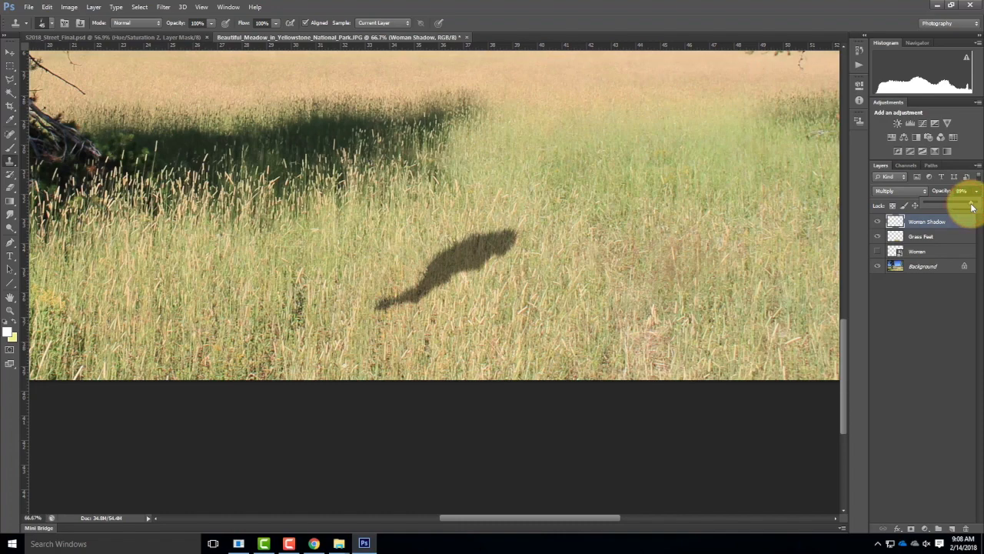
click(877, 251)
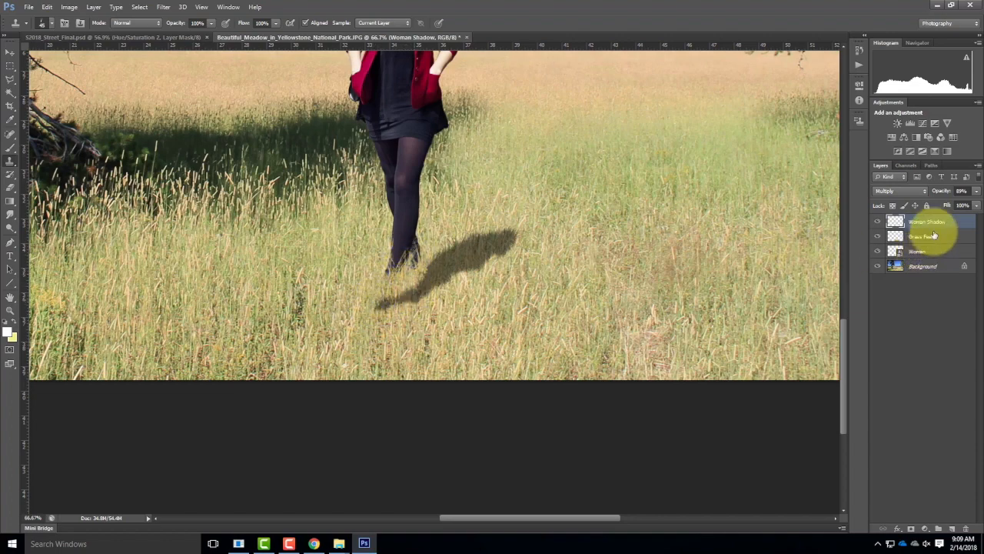
Step: Try moving the shadow up to the woman's feet, and undo the move
click(9, 51)
drag(439, 262, 447, 240)
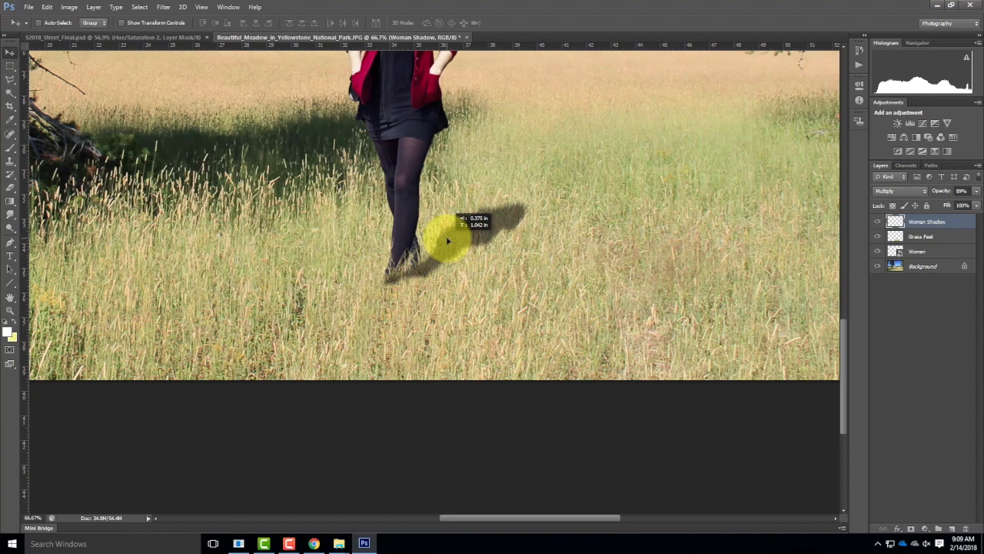
drag(448, 240, 449, 239)
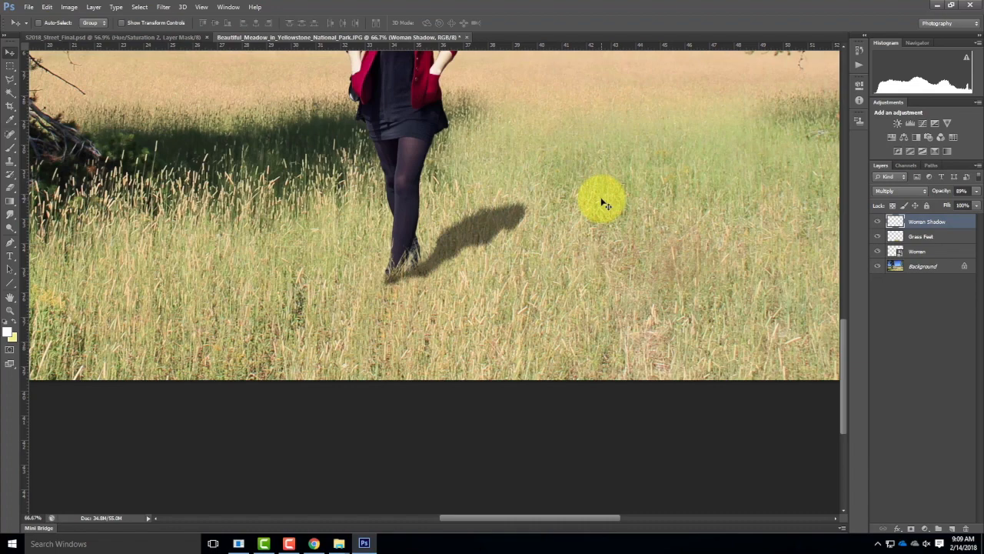
key(ctrl+z)
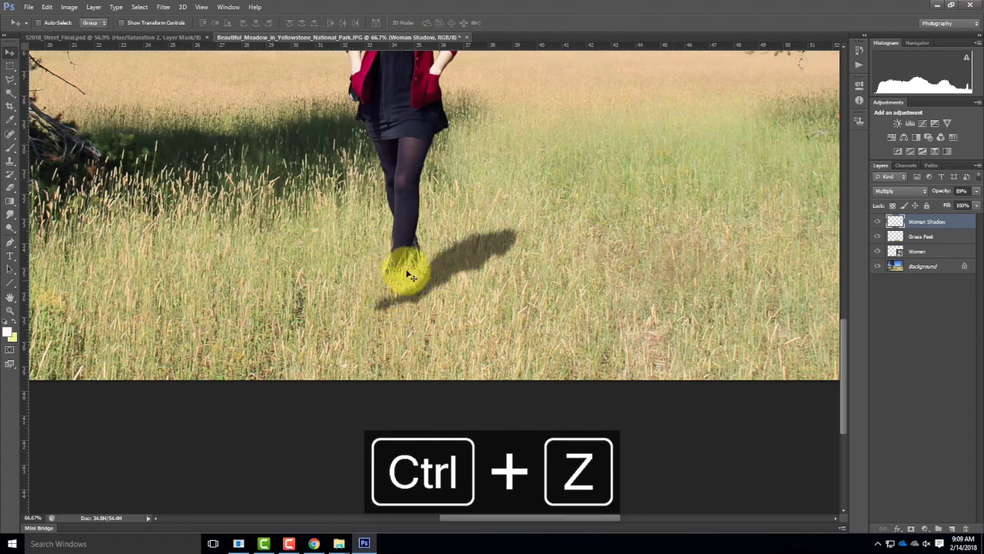
Step: Hide every layer except Woman Shadow so the shadow and the leftover white rectangle are shown alone
click(923, 224)
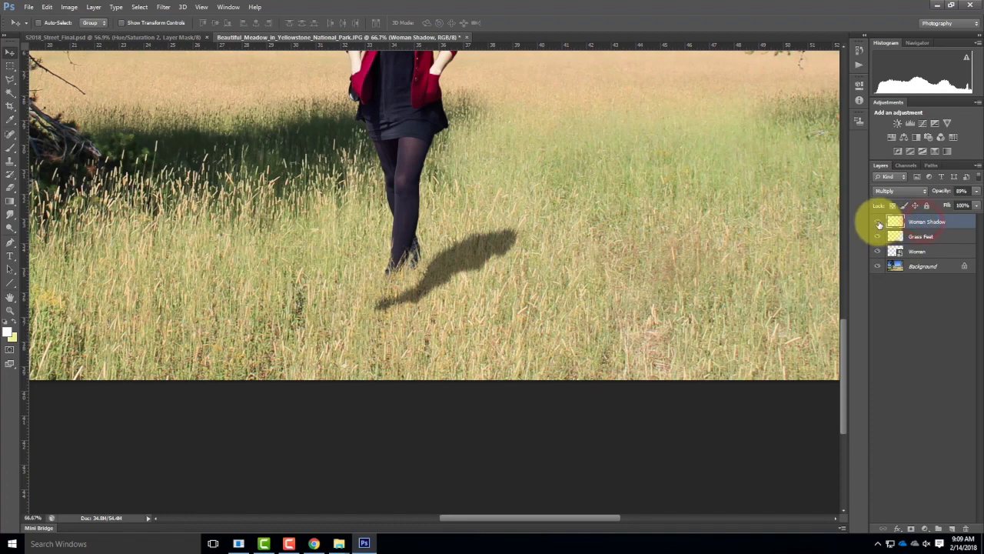
alt+click(877, 222)
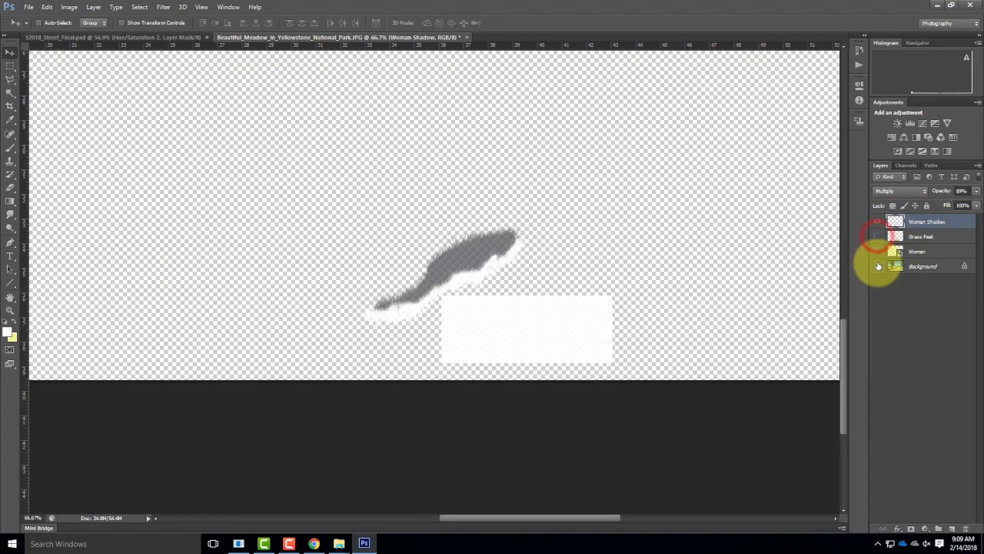
Step: Show the Grass Feet, Women and Background layers again and move the woman's shadow up to meet her feet
mouse_move(419, 289)
mouse_down()
mouse_move(380, 295)
mouse_move(387, 289)
mouse_move(387, 298)
mouse_up()
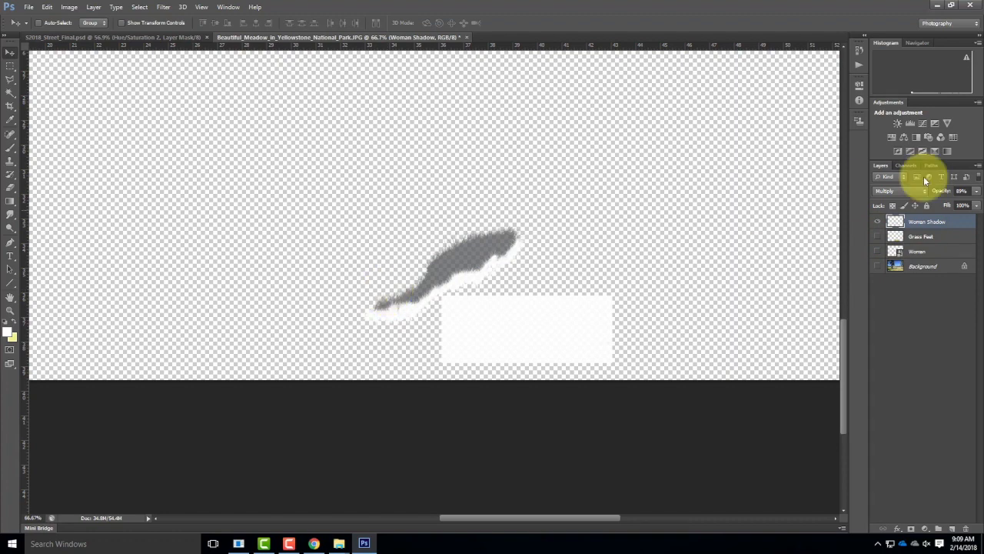
drag(877, 236, 879, 277)
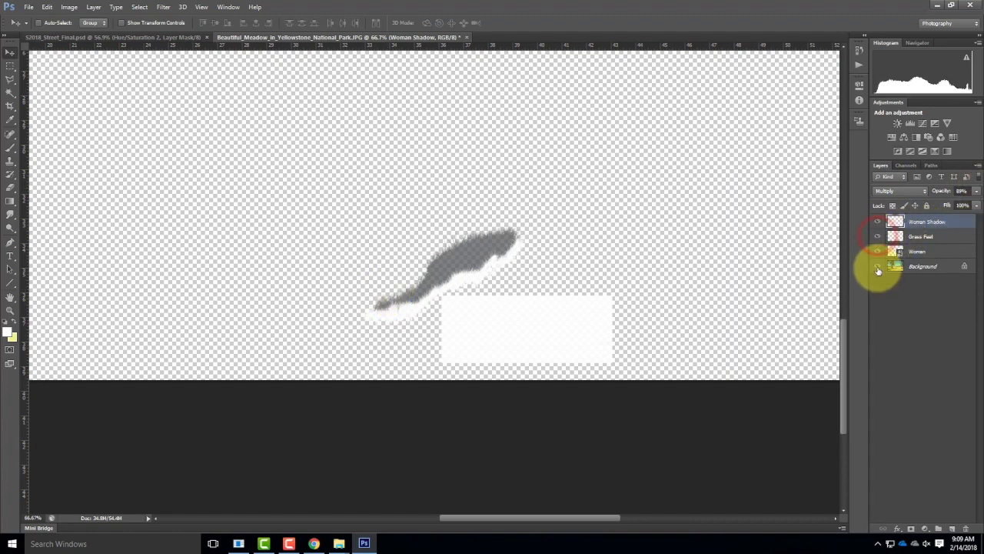
click(878, 266)
click(878, 266)
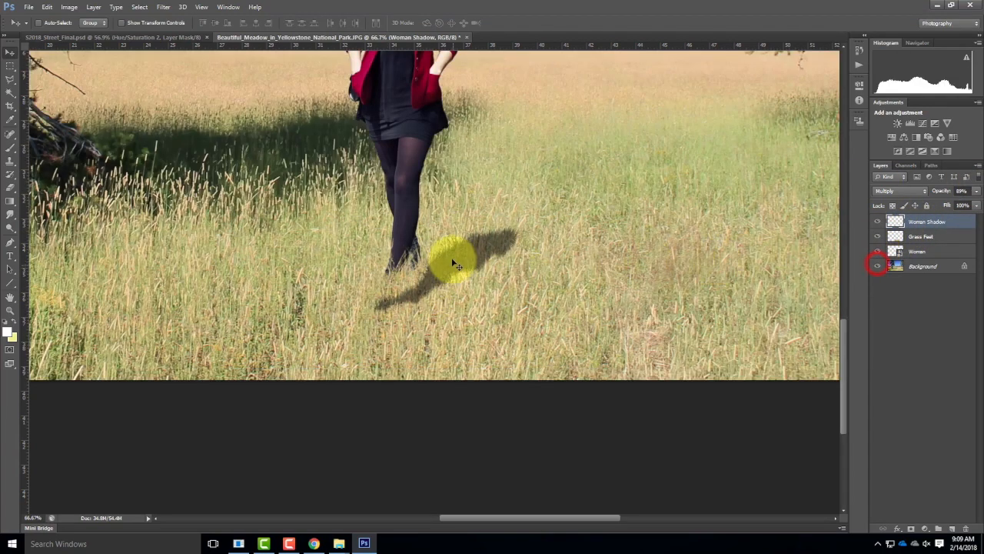
drag(455, 266, 456, 245)
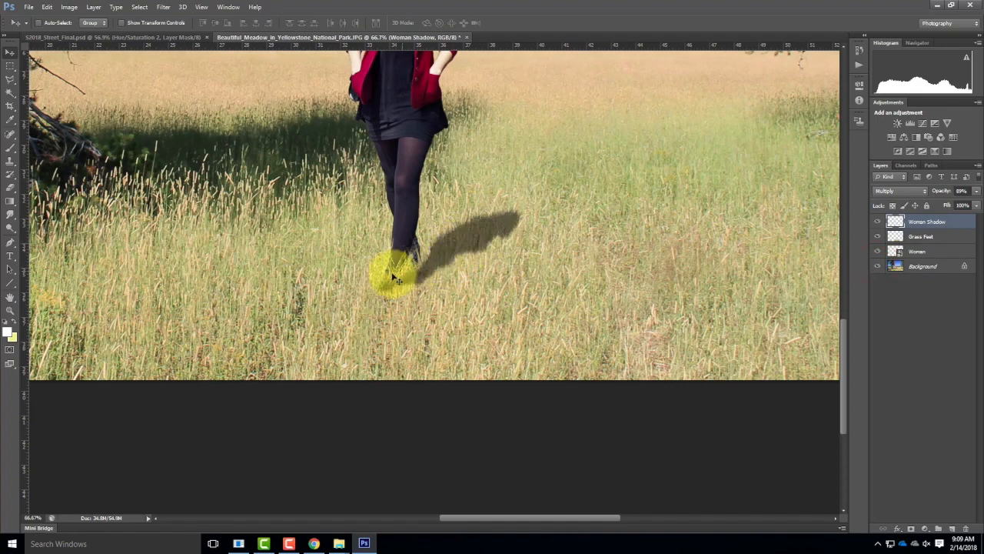
Step: Start a new layer above Grass Feet and name it GF Dodge & Burn
key(ctrl+equal)
key(ctrl+equal)
key(ctrl+equal)
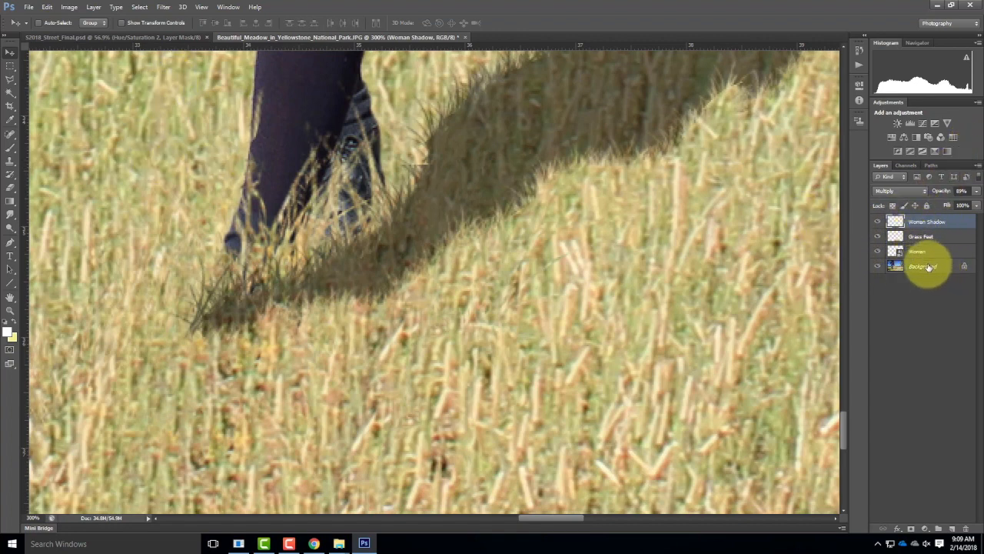
click(928, 239)
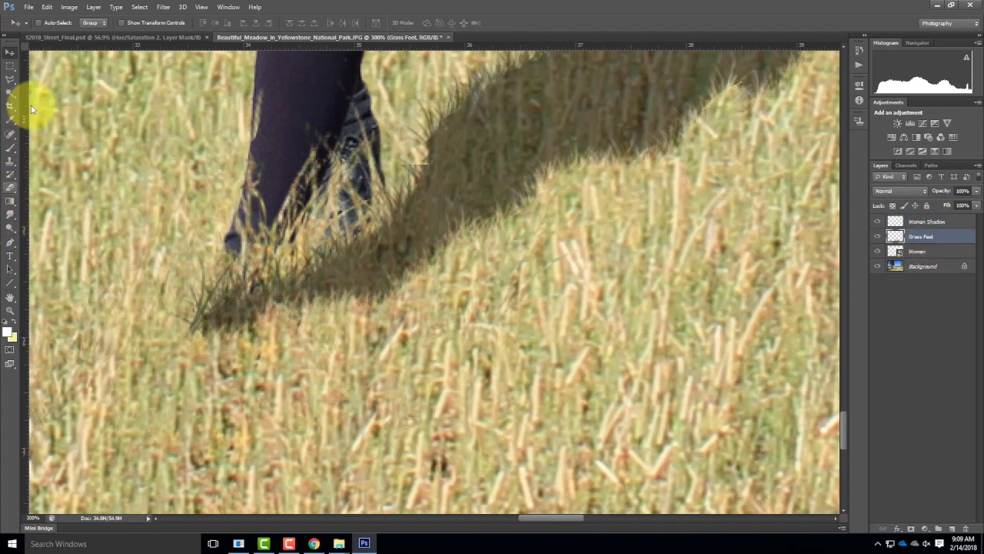
click(69, 7)
mouse_move(74, 6)
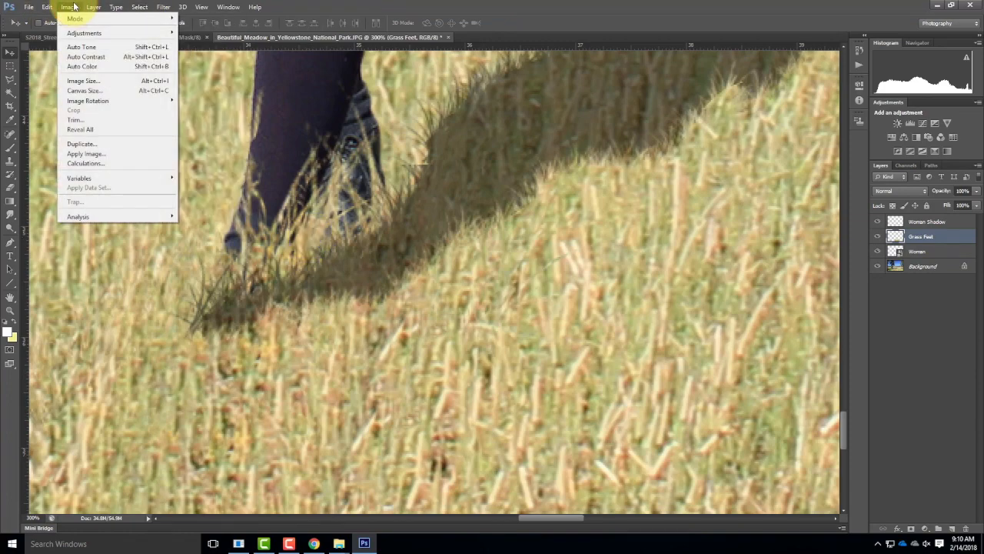
click(95, 8)
click(95, 9)
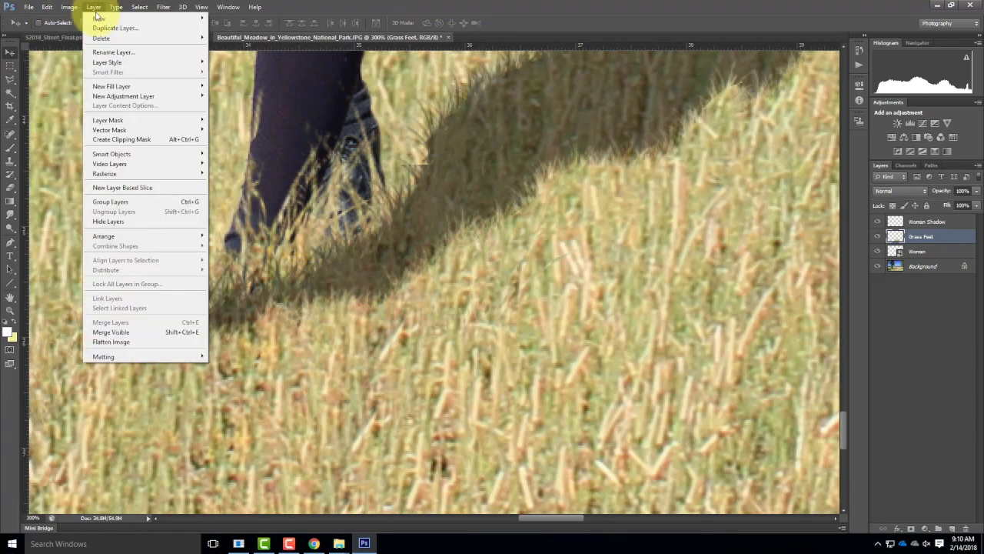
mouse_move(100, 18)
click(220, 22)
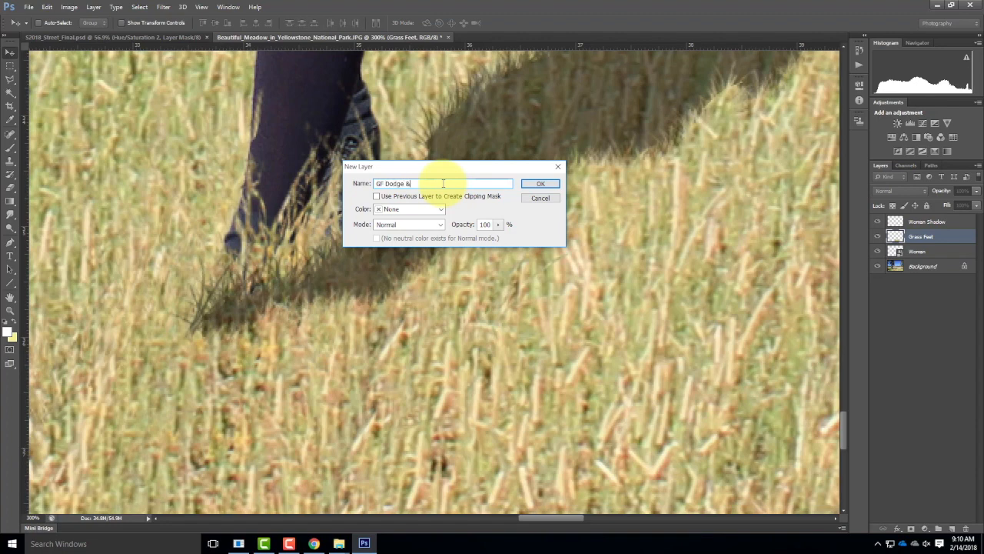
key(BackSpace)
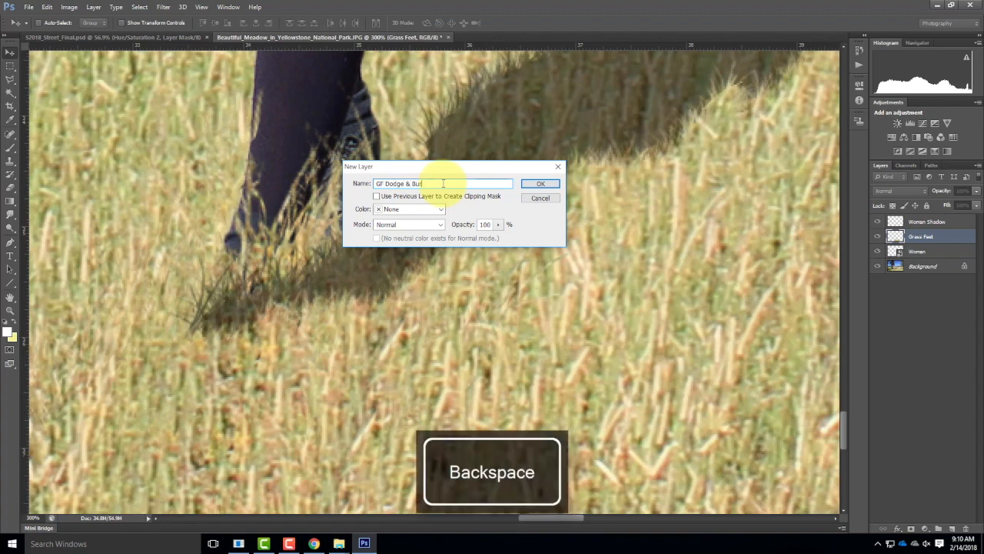
Step: Create the layer in Overlay mode filled with 50% gray and clip it to the Grass Feet layer
click(419, 225)
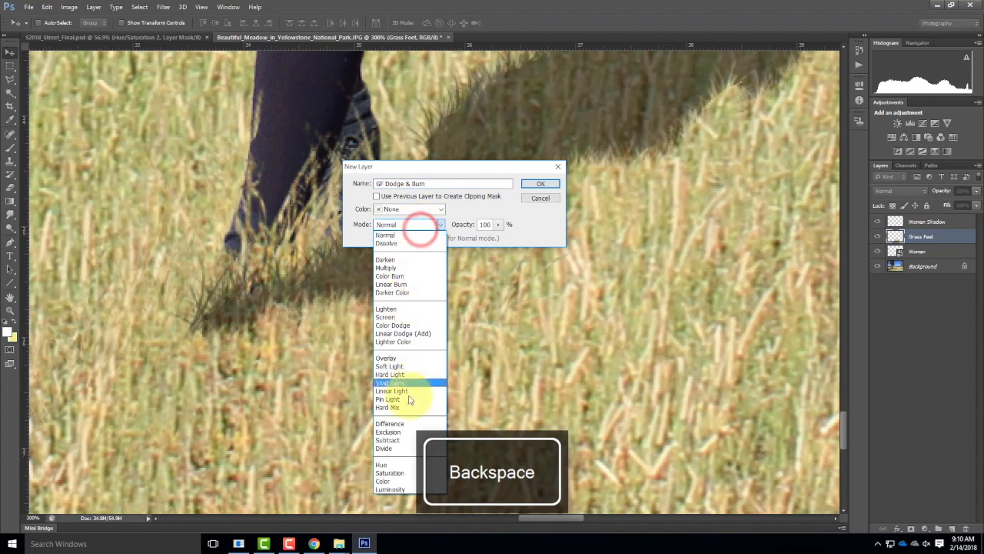
click(394, 356)
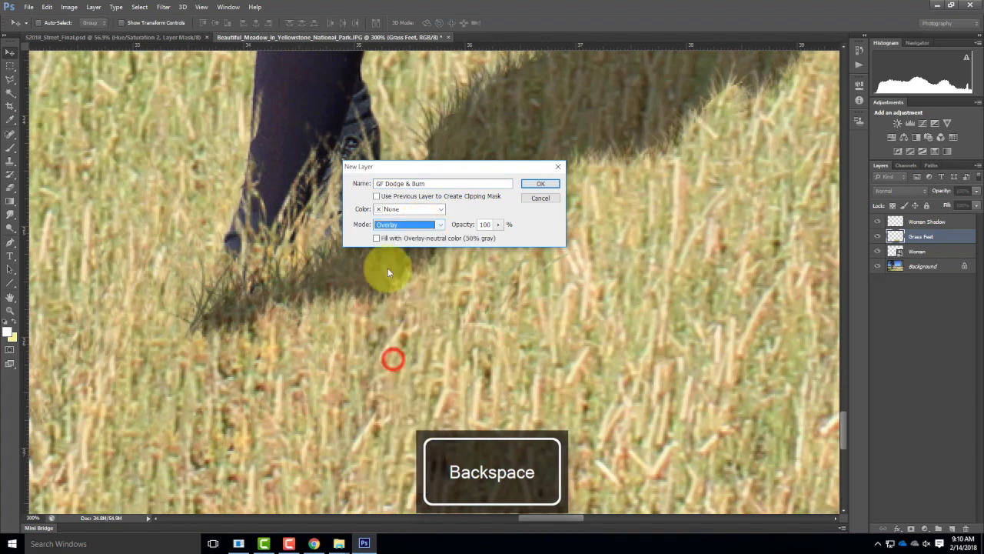
click(378, 238)
click(536, 183)
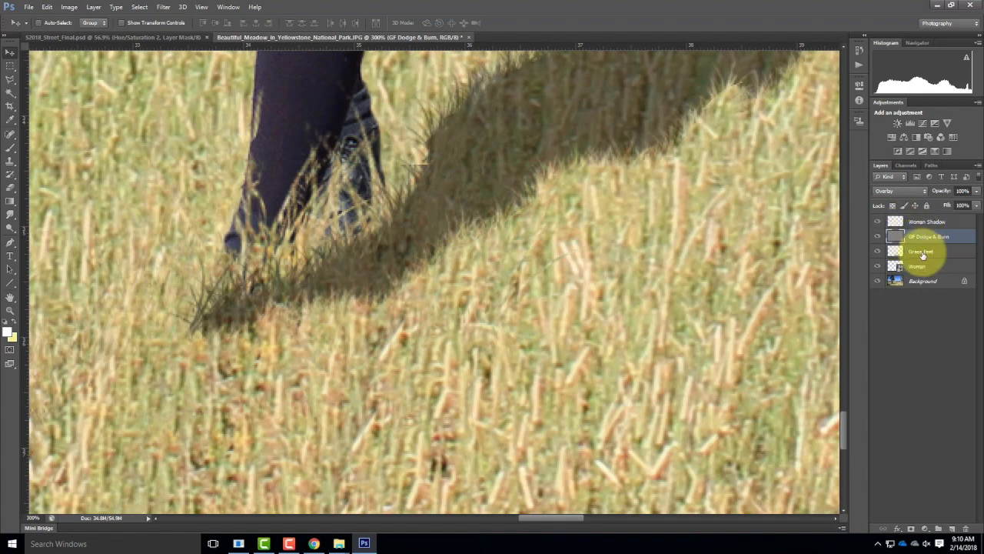
key(ctrl+alt+g)
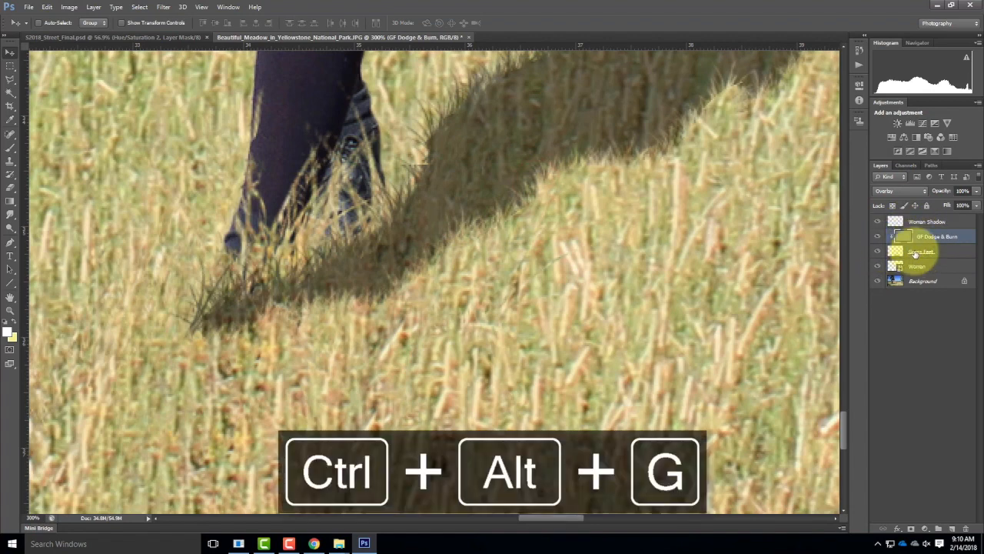
Step: Darken the grass around the woman's feet with the Burn tool, using a 50 px brush on the GF Dodge & Burn layer
click(10, 215)
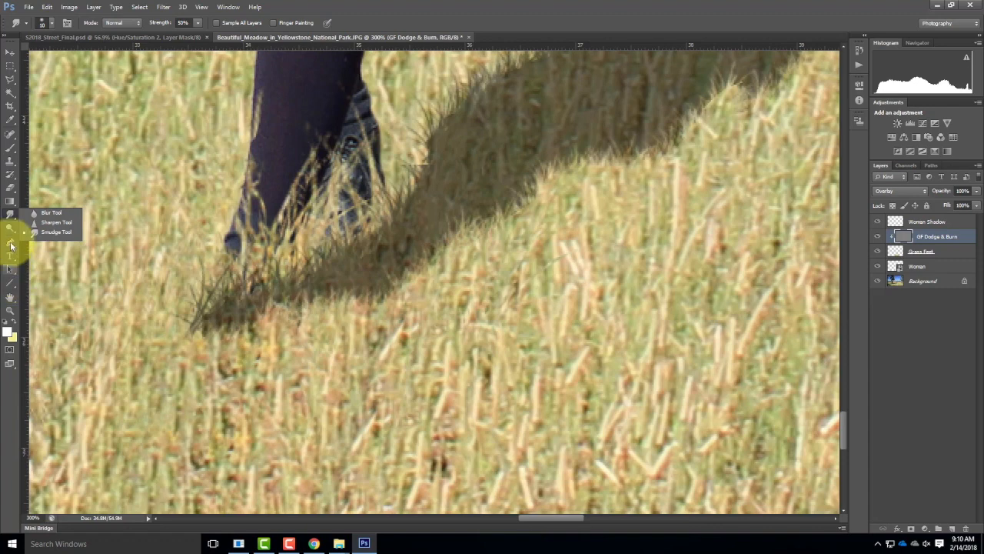
drag(13, 227, 51, 236)
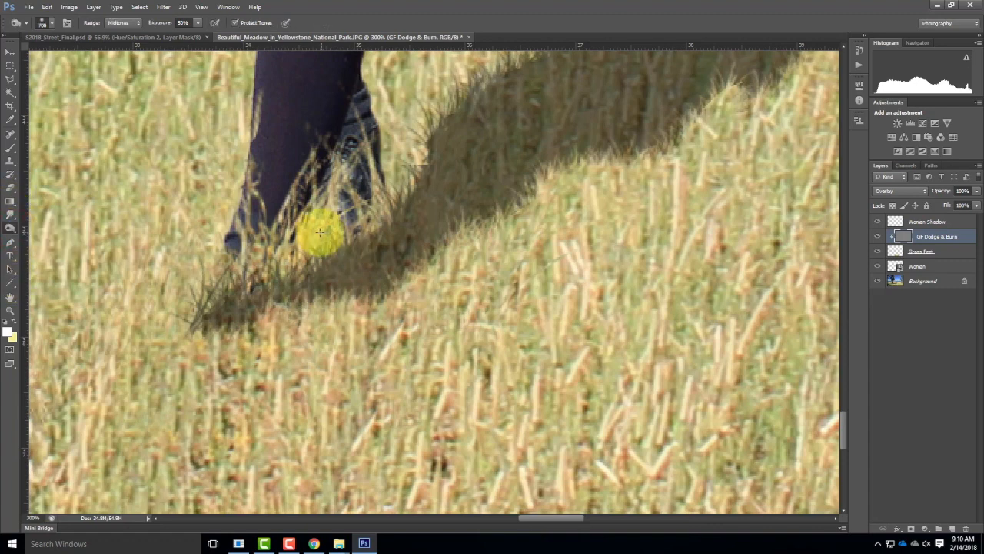
key(bracketleft)
key(bracketleft)
key(bracketleft)
key(bracketleft)
key(bracketleft)
key(bracketleft)
key(bracketleft)
key(bracketleft)
key(bracketleft)
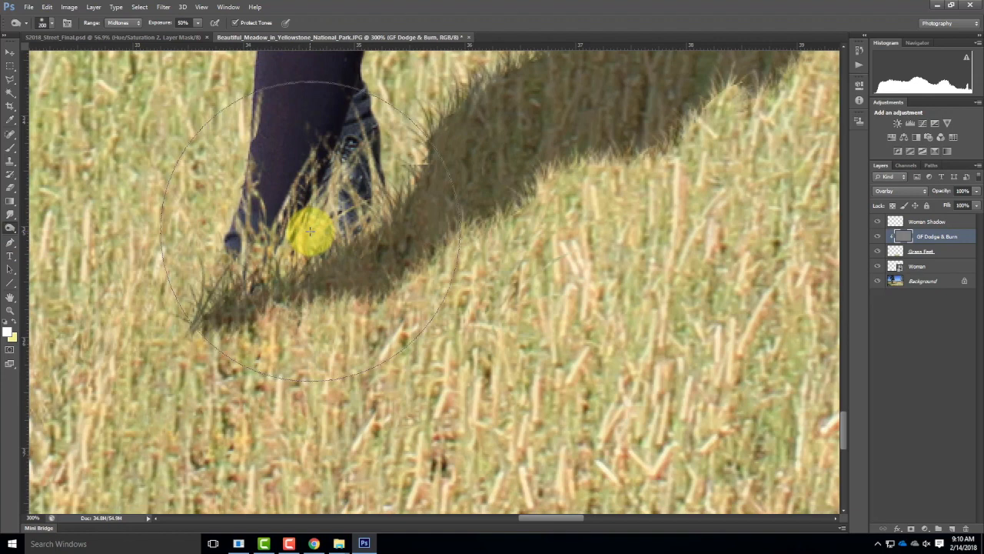
mouse_move(297, 246)
mouse_down()
mouse_move(364, 159)
mouse_move(317, 211)
mouse_move(325, 194)
mouse_move(267, 277)
mouse_move(288, 246)
mouse_move(222, 297)
mouse_up()
mouse_move(223, 297)
mouse_down()
mouse_move(325, 243)
mouse_move(371, 193)
mouse_up()
mouse_move(372, 193)
mouse_down()
mouse_move(385, 213)
mouse_move(380, 233)
mouse_up()
drag(380, 233, 361, 248)
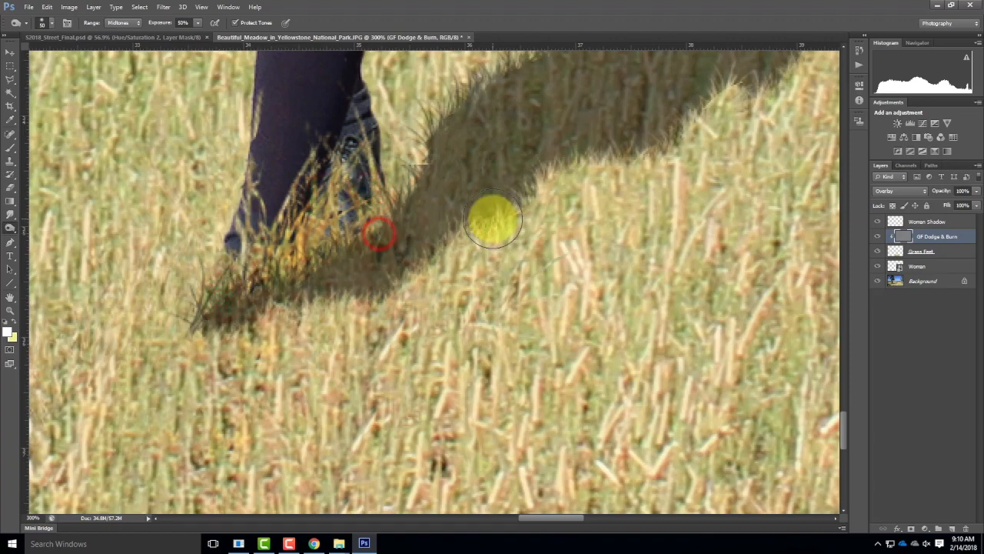
Step: Review the whole meadow collage fitted to the view and the finished street collage in S2018_Street_Final.psd
key(ctrl+0)
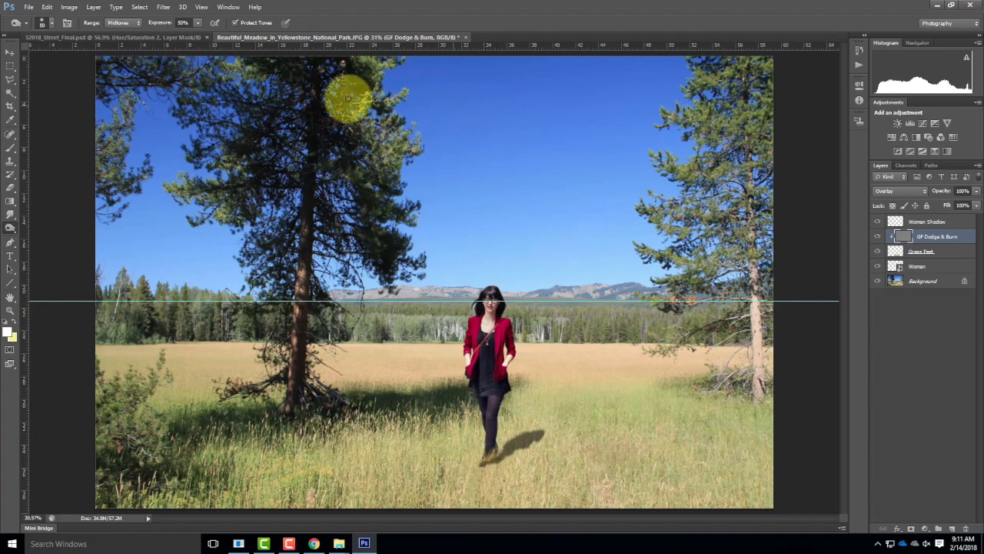
click(157, 38)
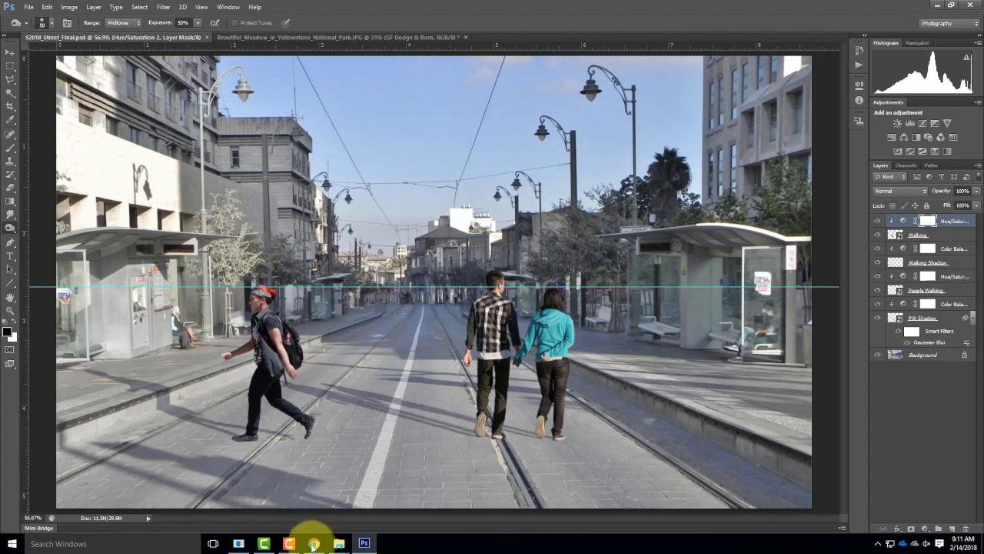
click(288, 542)
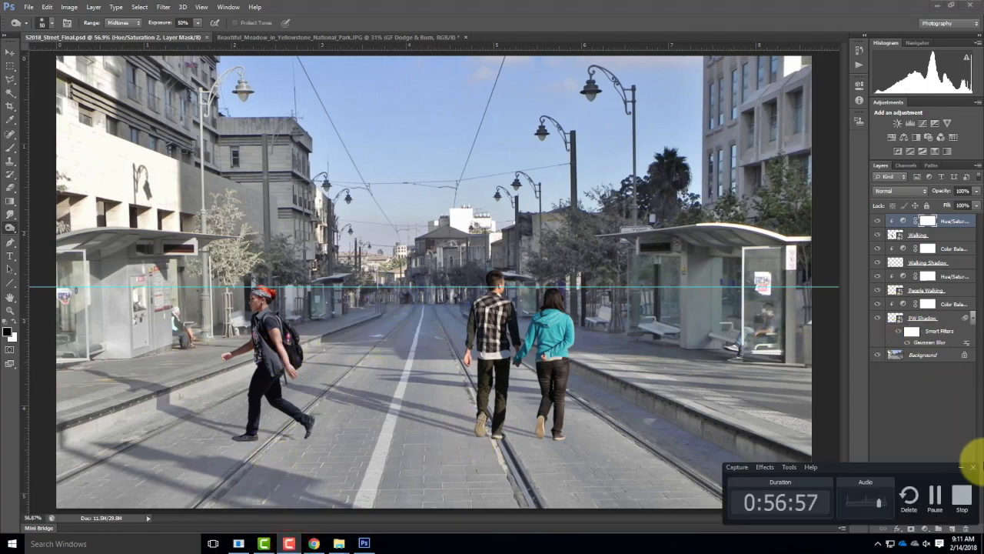